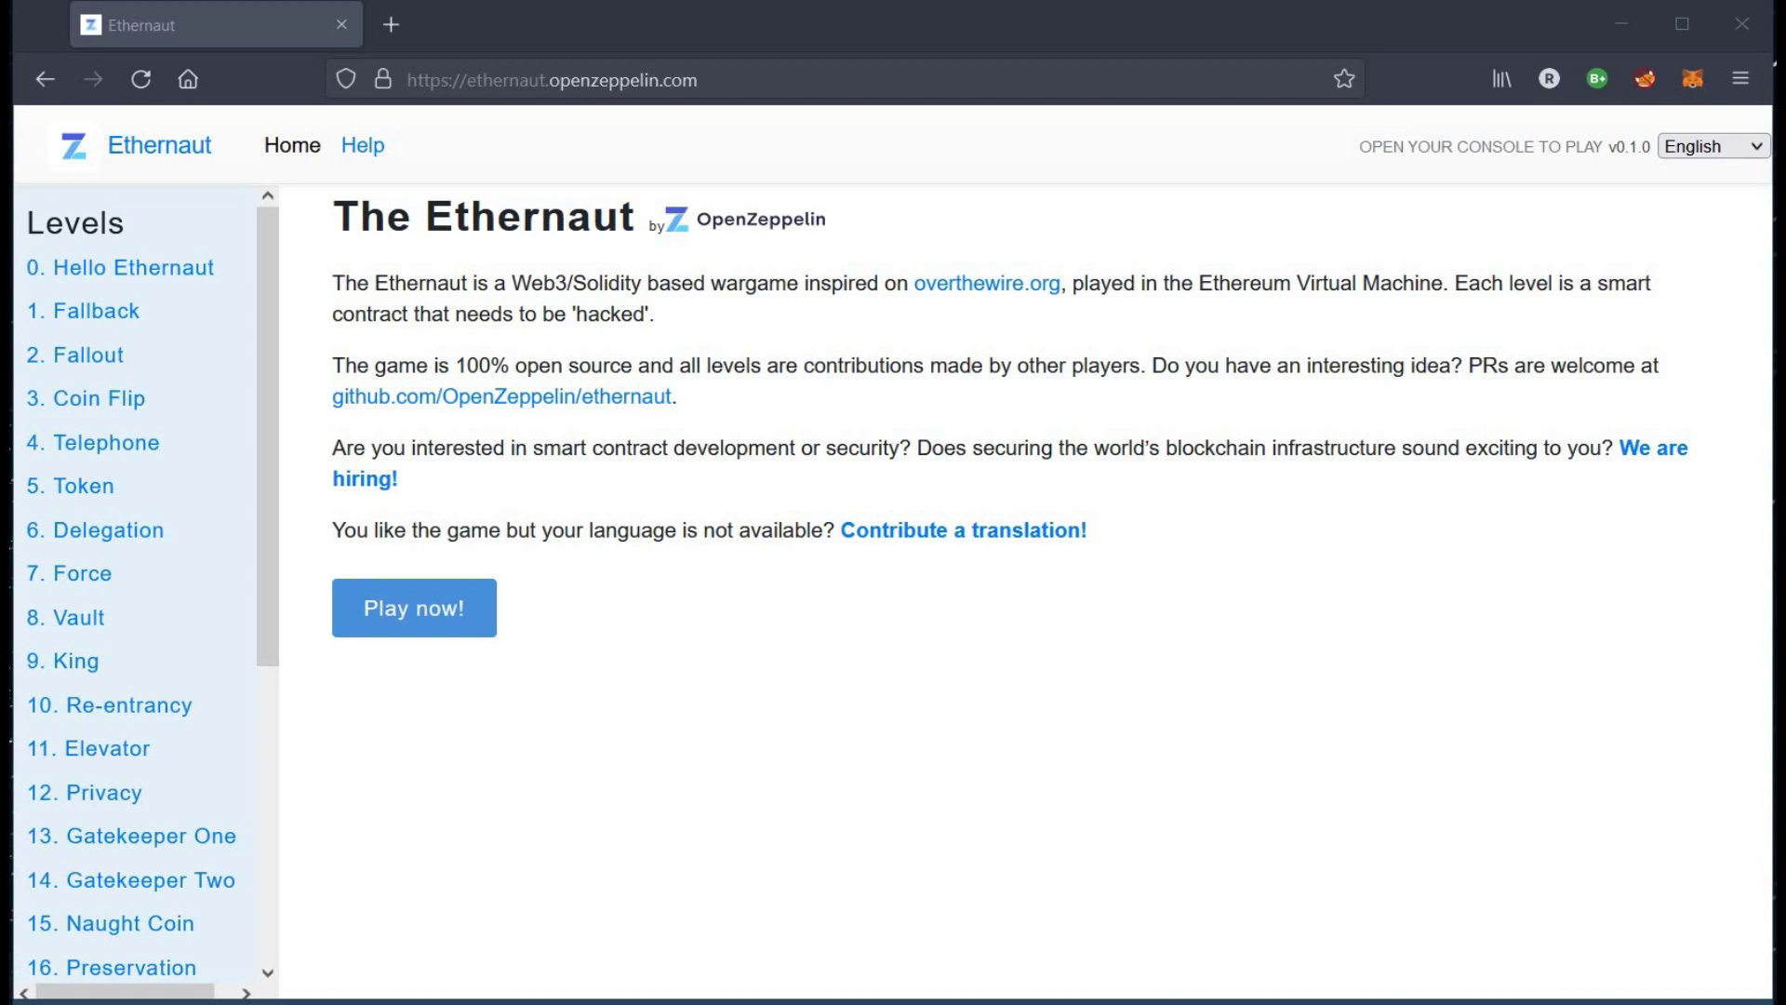
{"action": "left_click", "coordinate": [129, 269]}
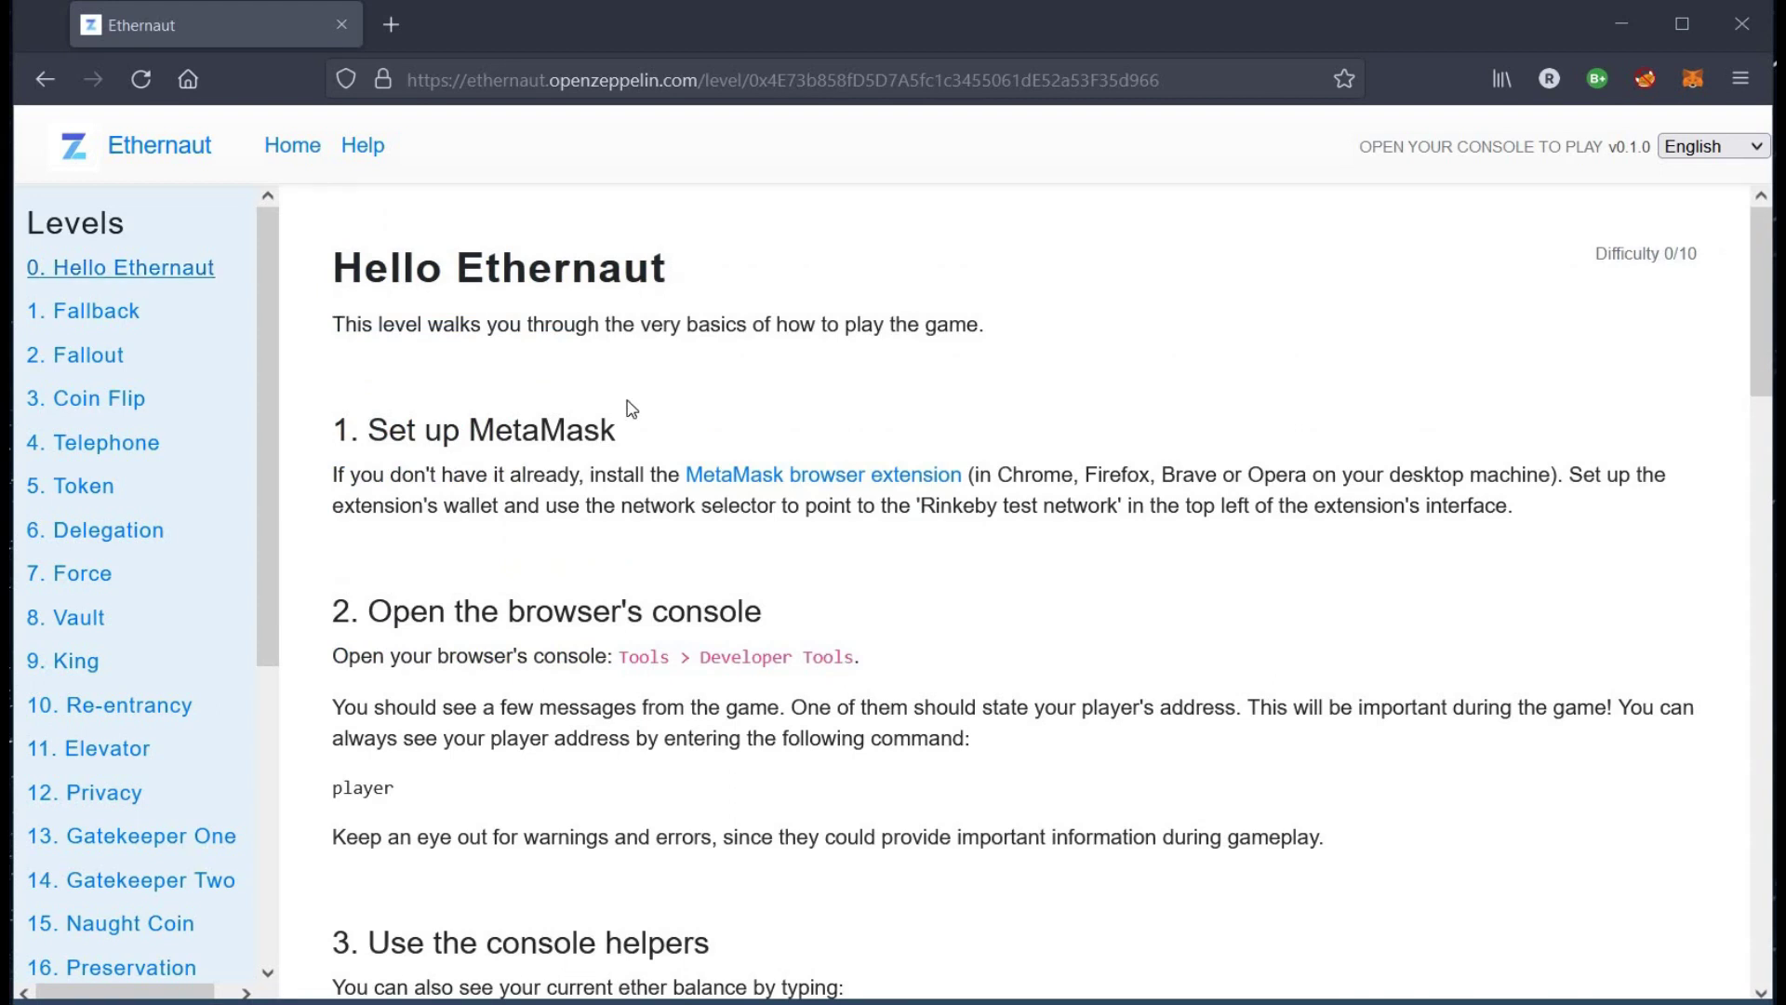
{"action": "right_click", "coordinate": [785, 479]}
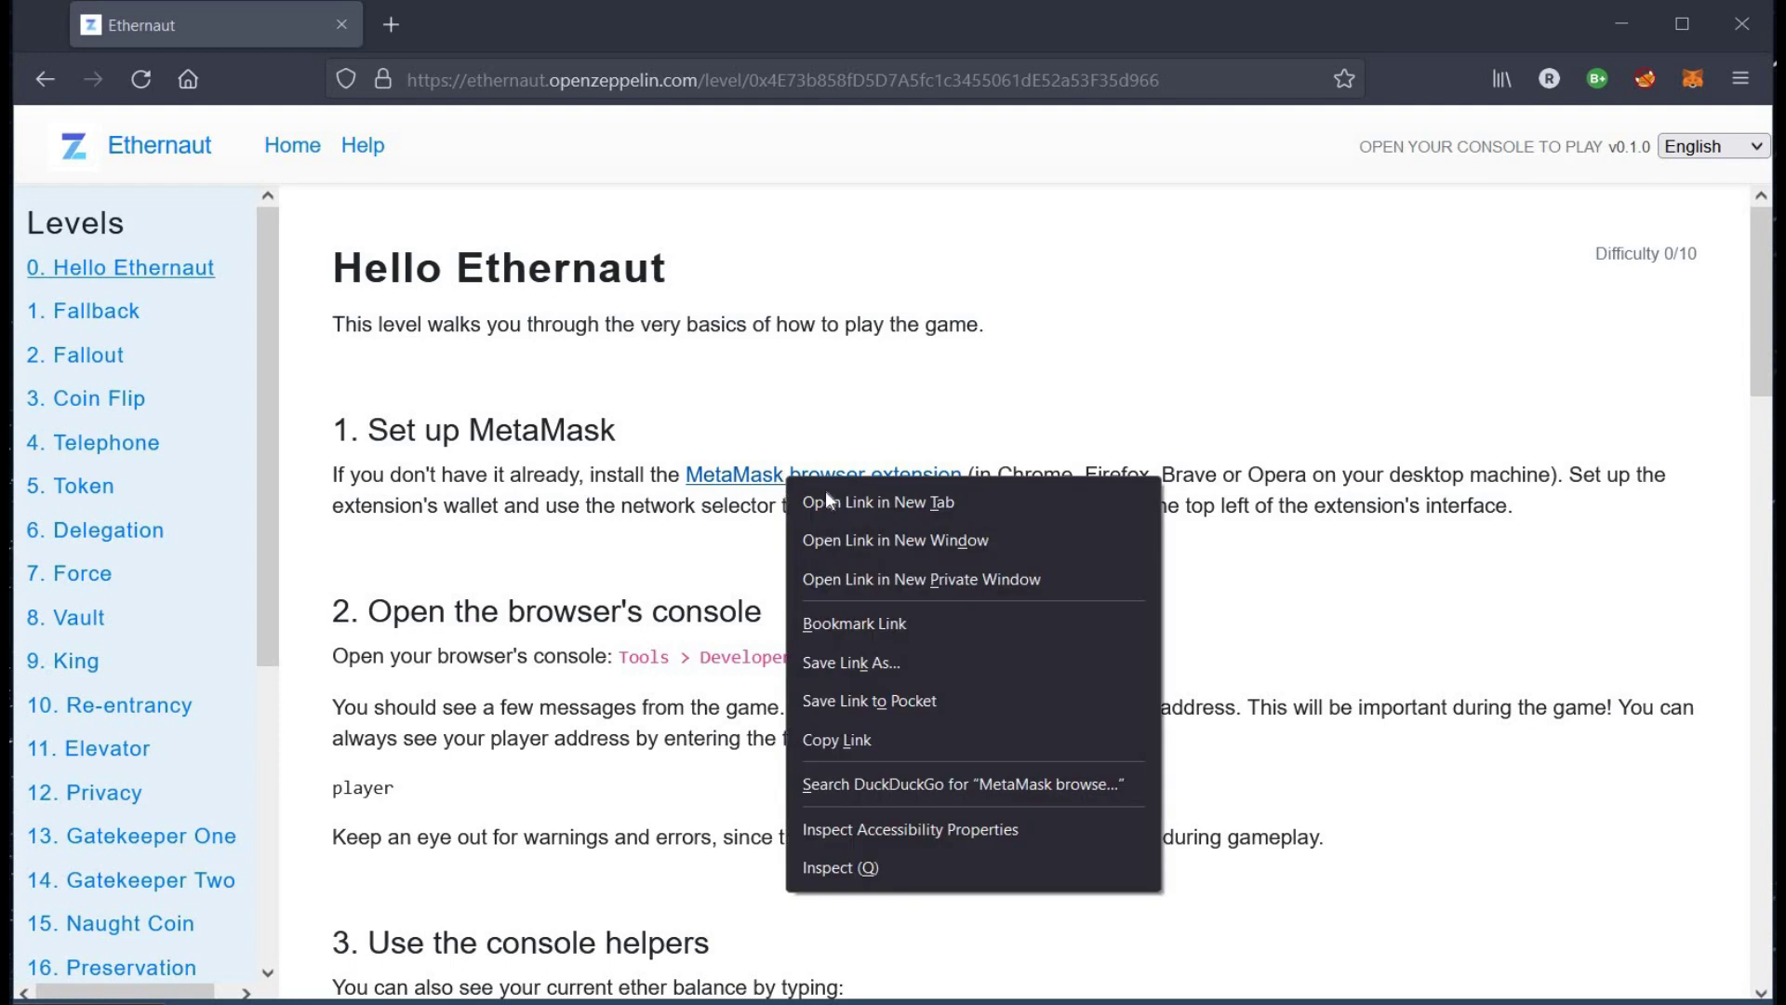
{"action": "left_click", "coordinate": [832, 498]}
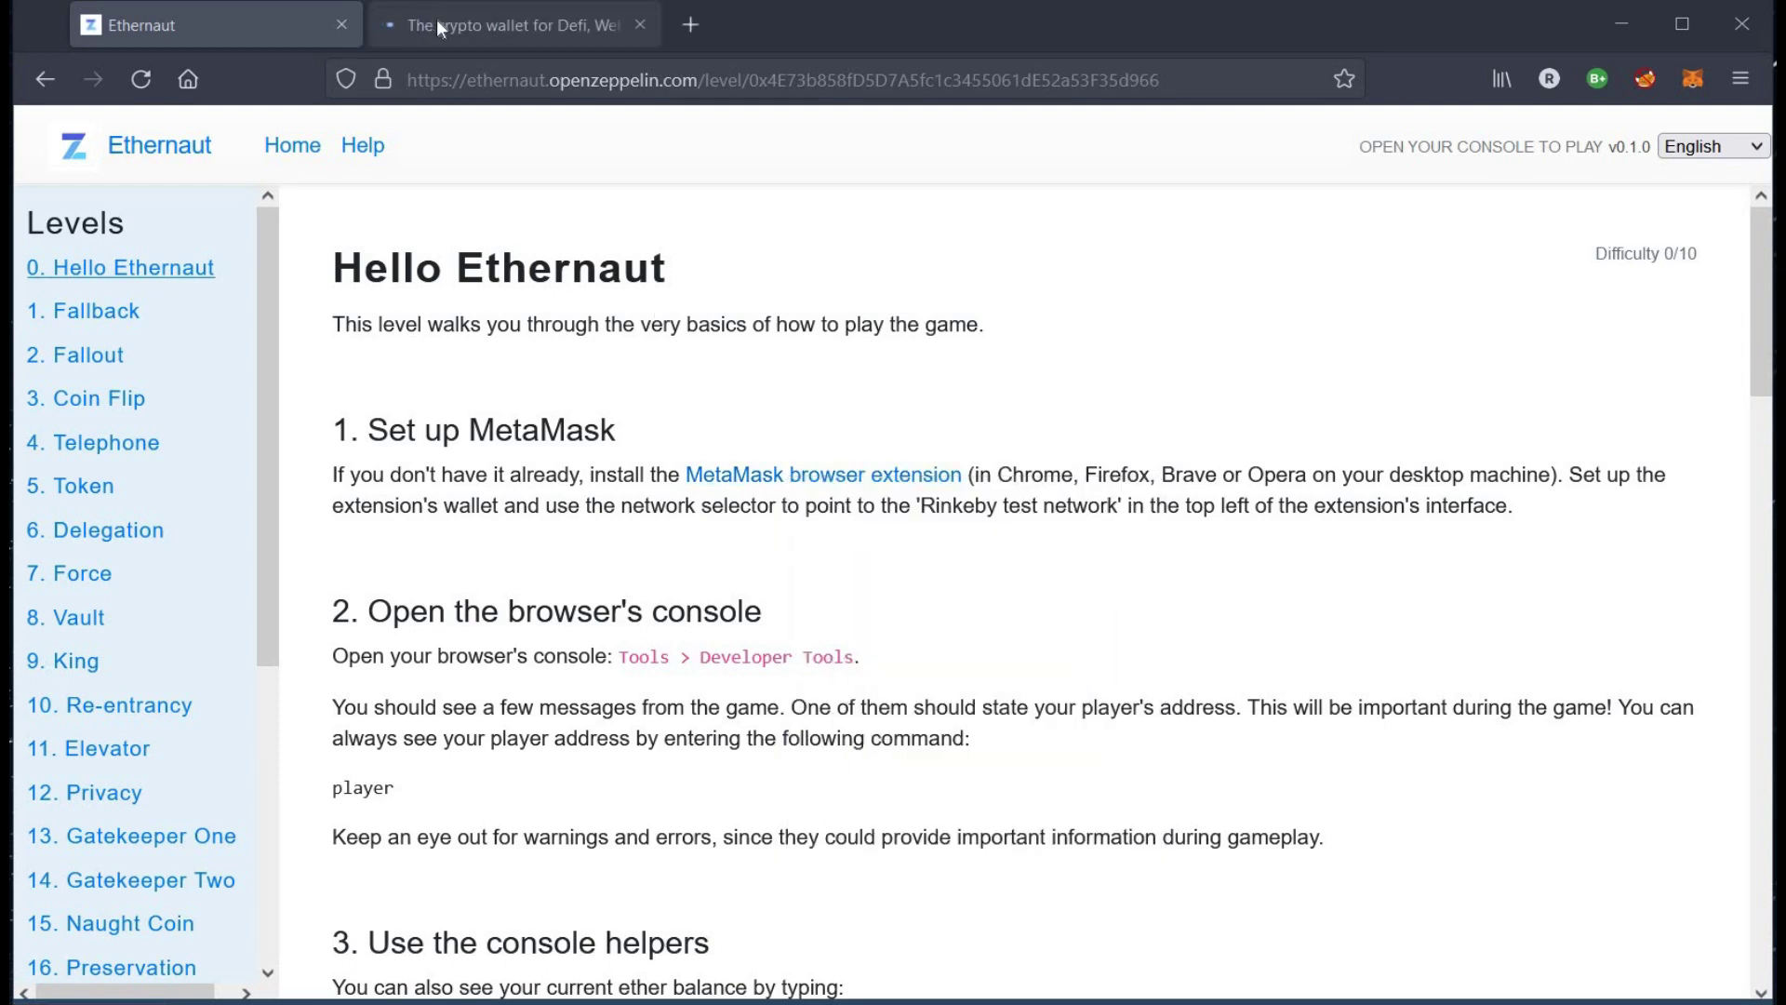
{"action": "left_click", "coordinate": [437, 25]}
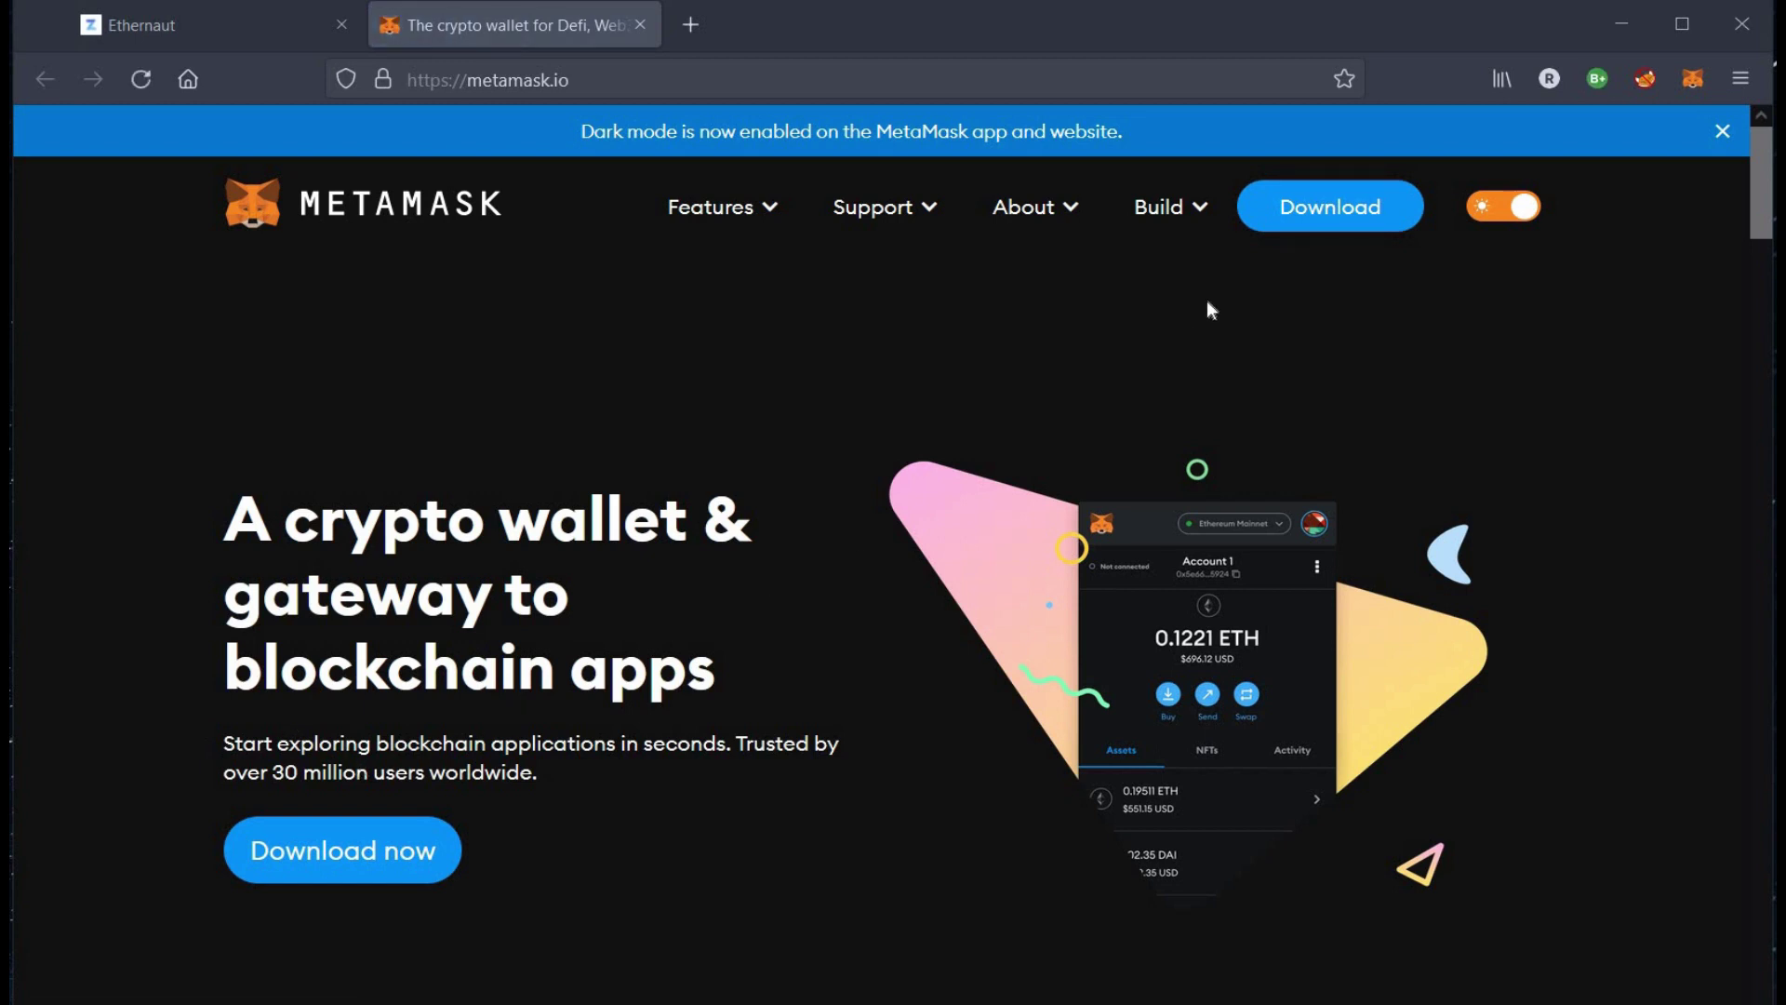
{"action": "left_click", "coordinate": [636, 26]}
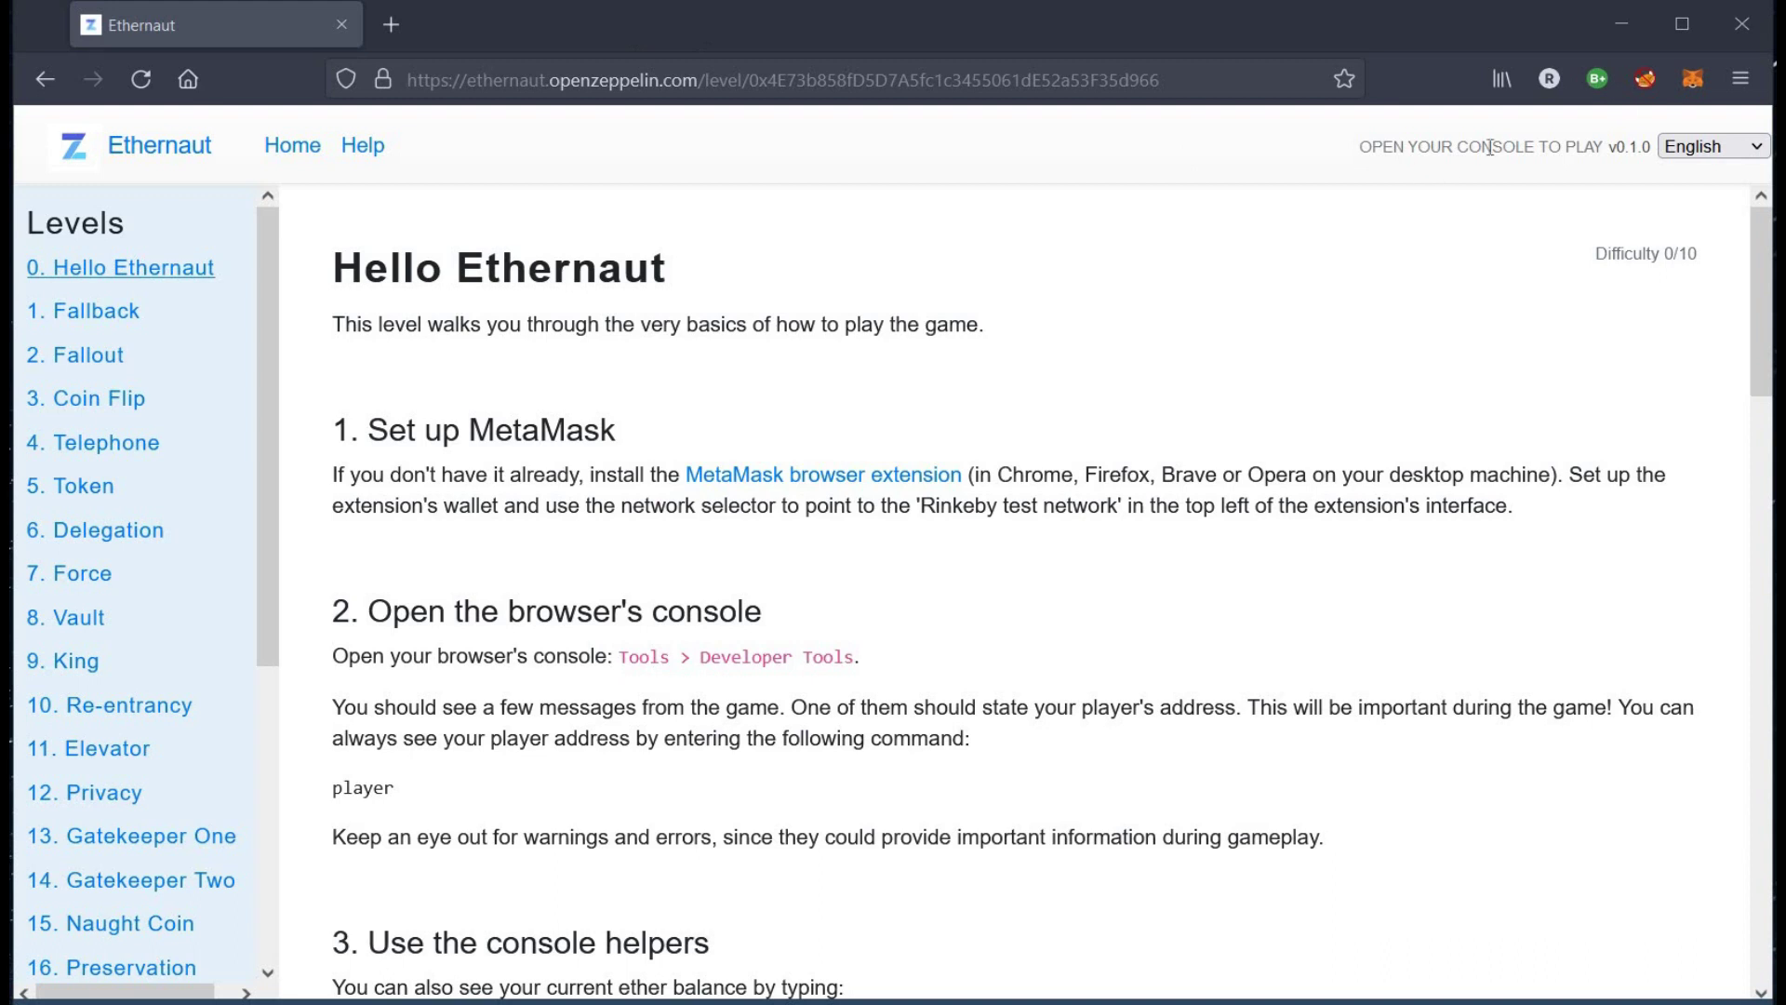
{"action": "left_click", "coordinate": [1690, 79]}
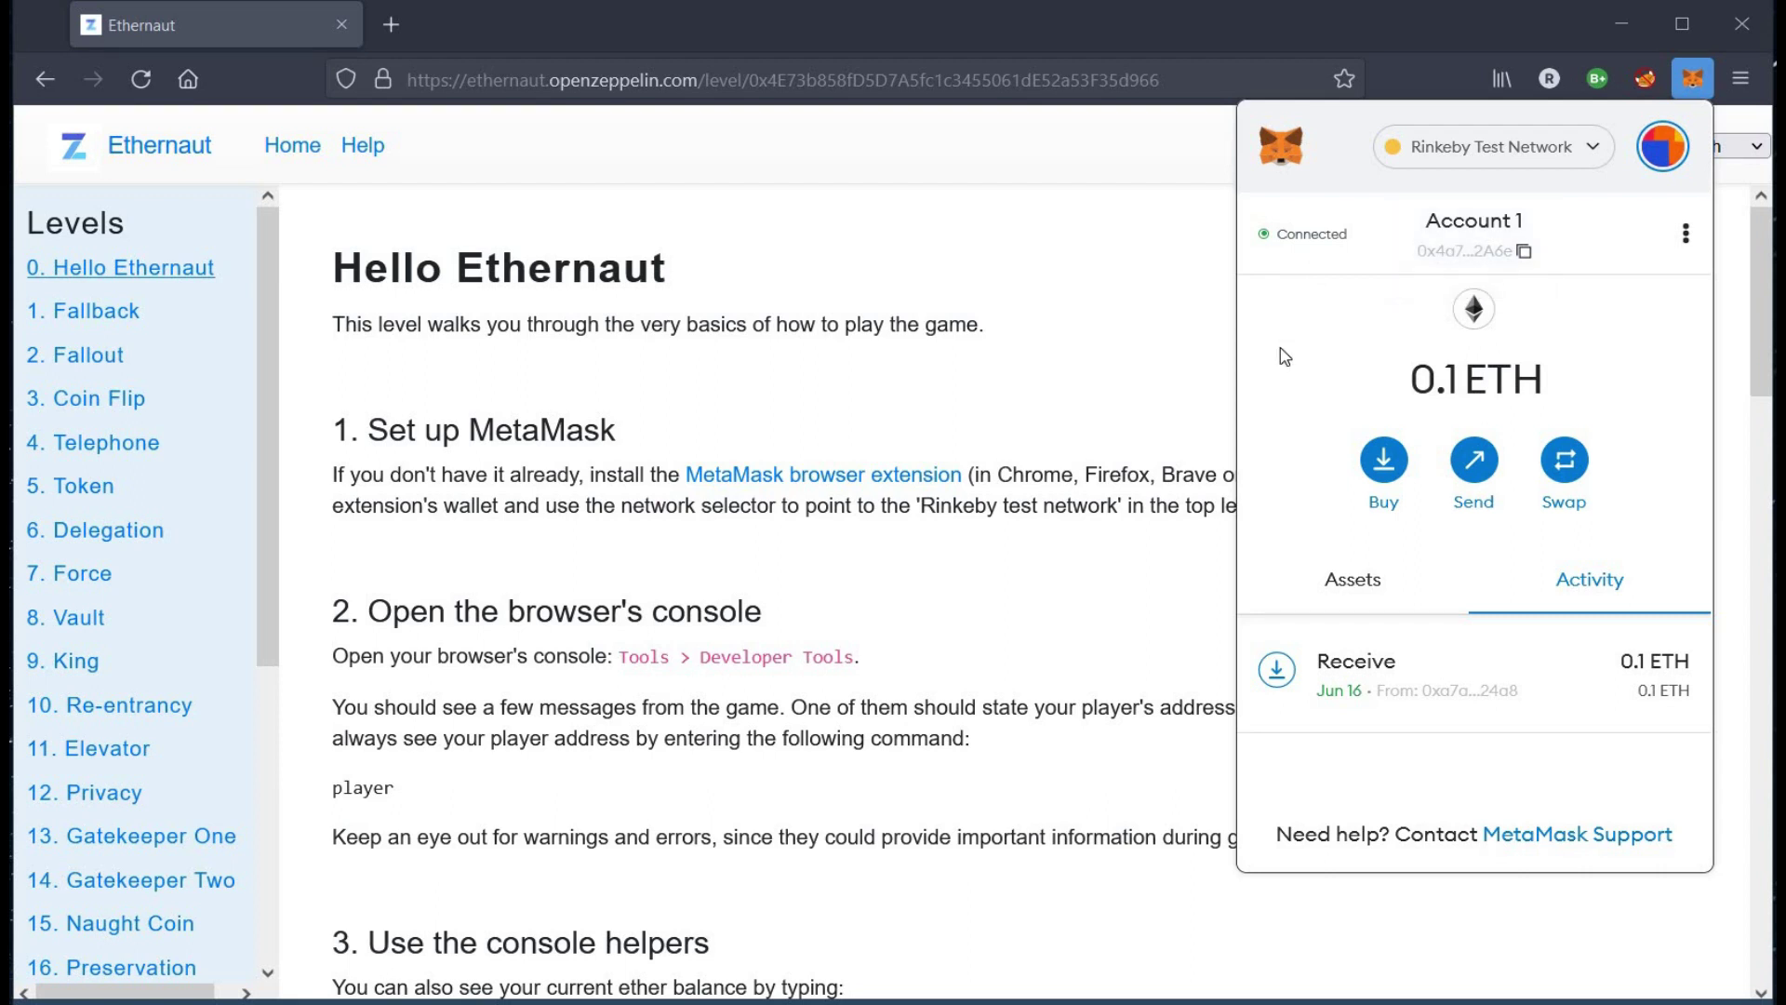
{"action": "left_click", "coordinate": [1592, 149]}
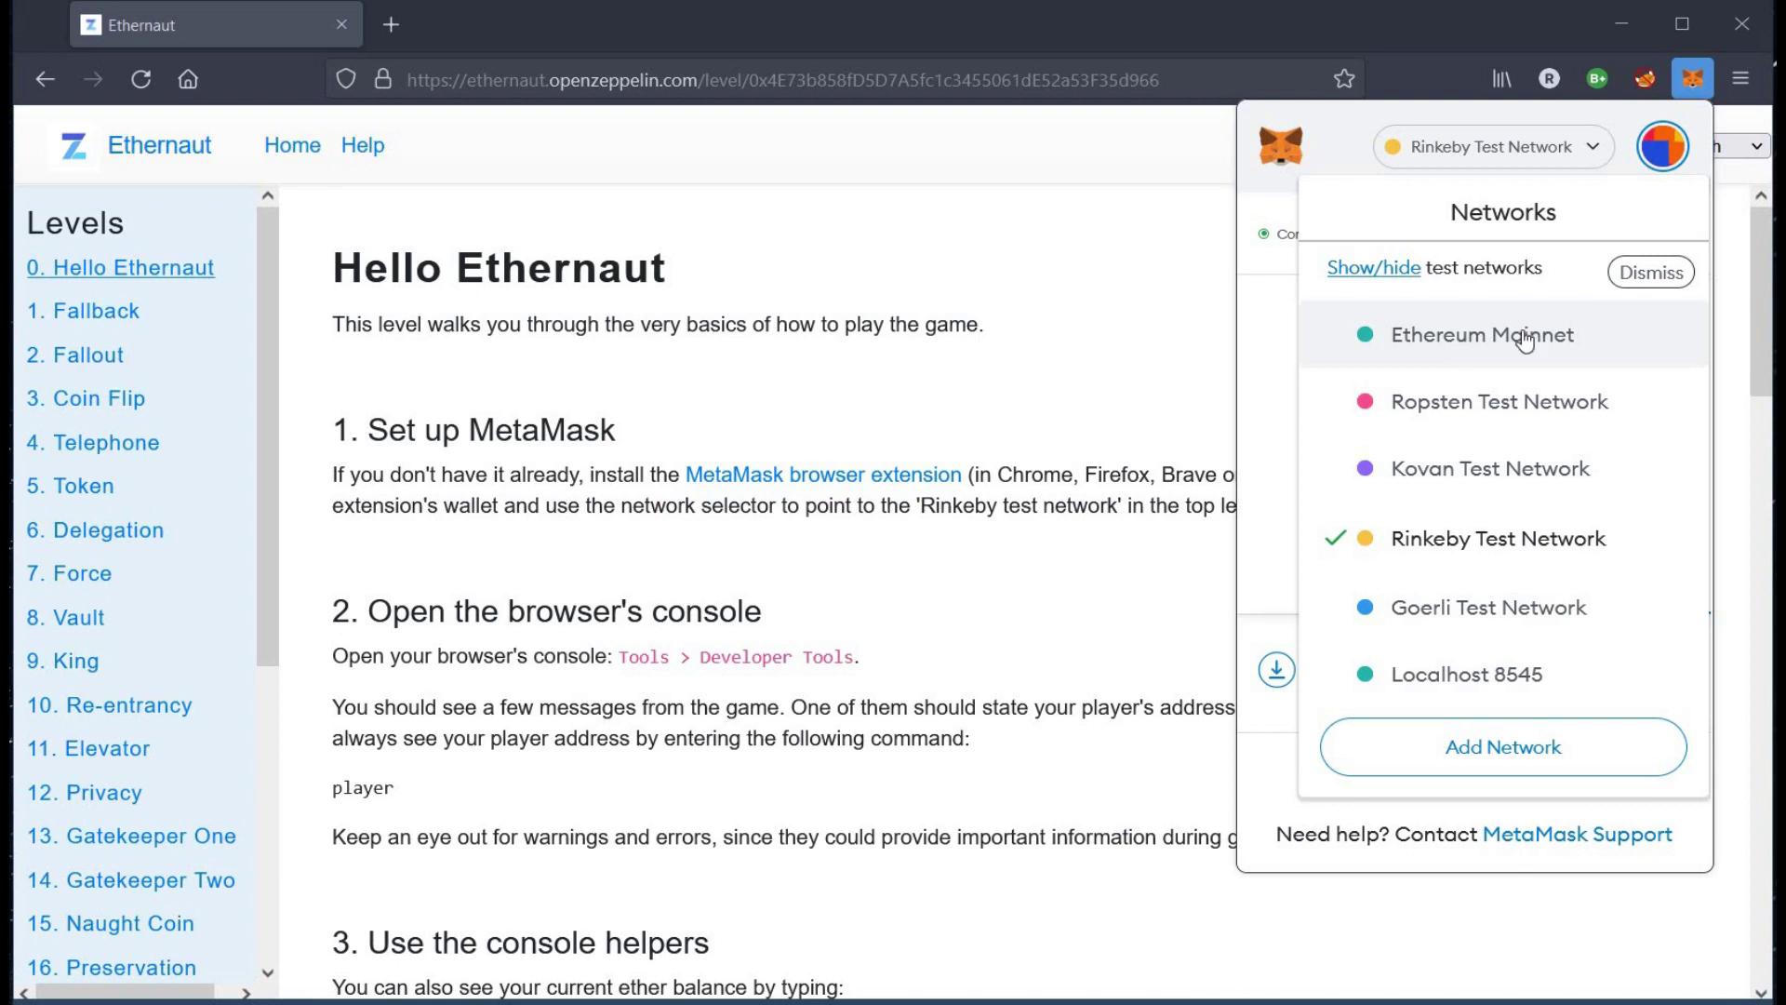
{"action": "left_click", "coordinate": [1430, 541]}
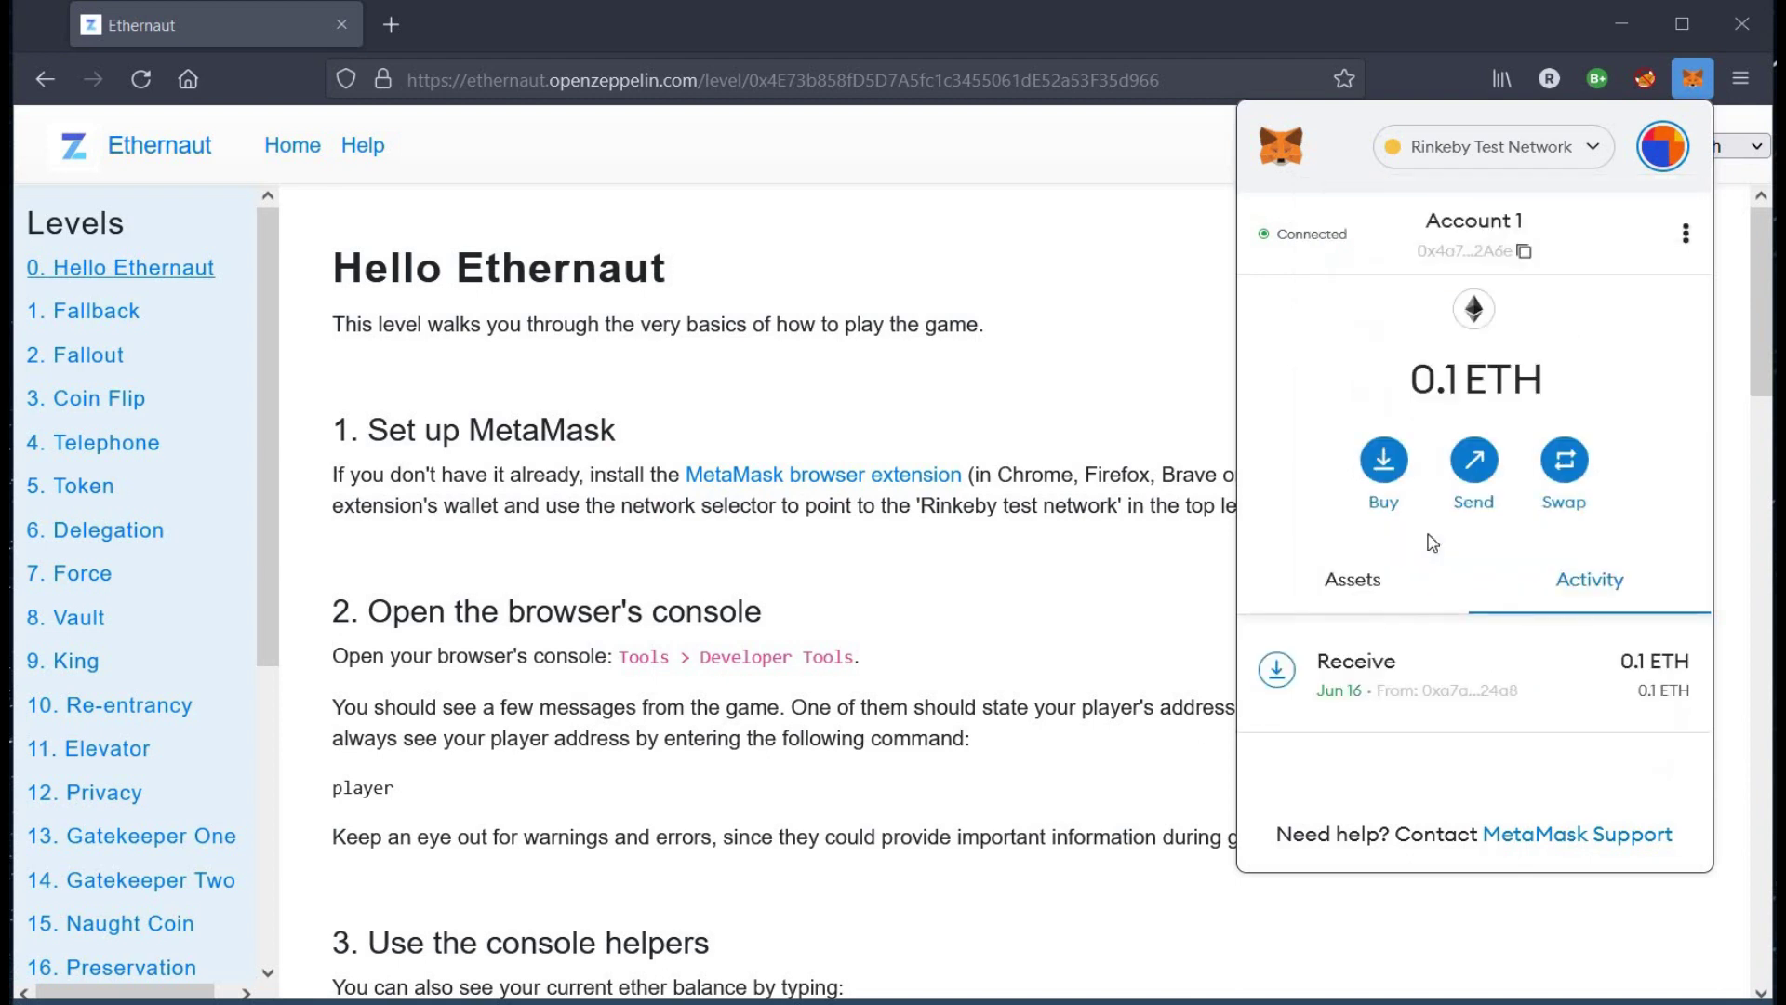
{"action": "left_click", "coordinate": [1118, 391]}
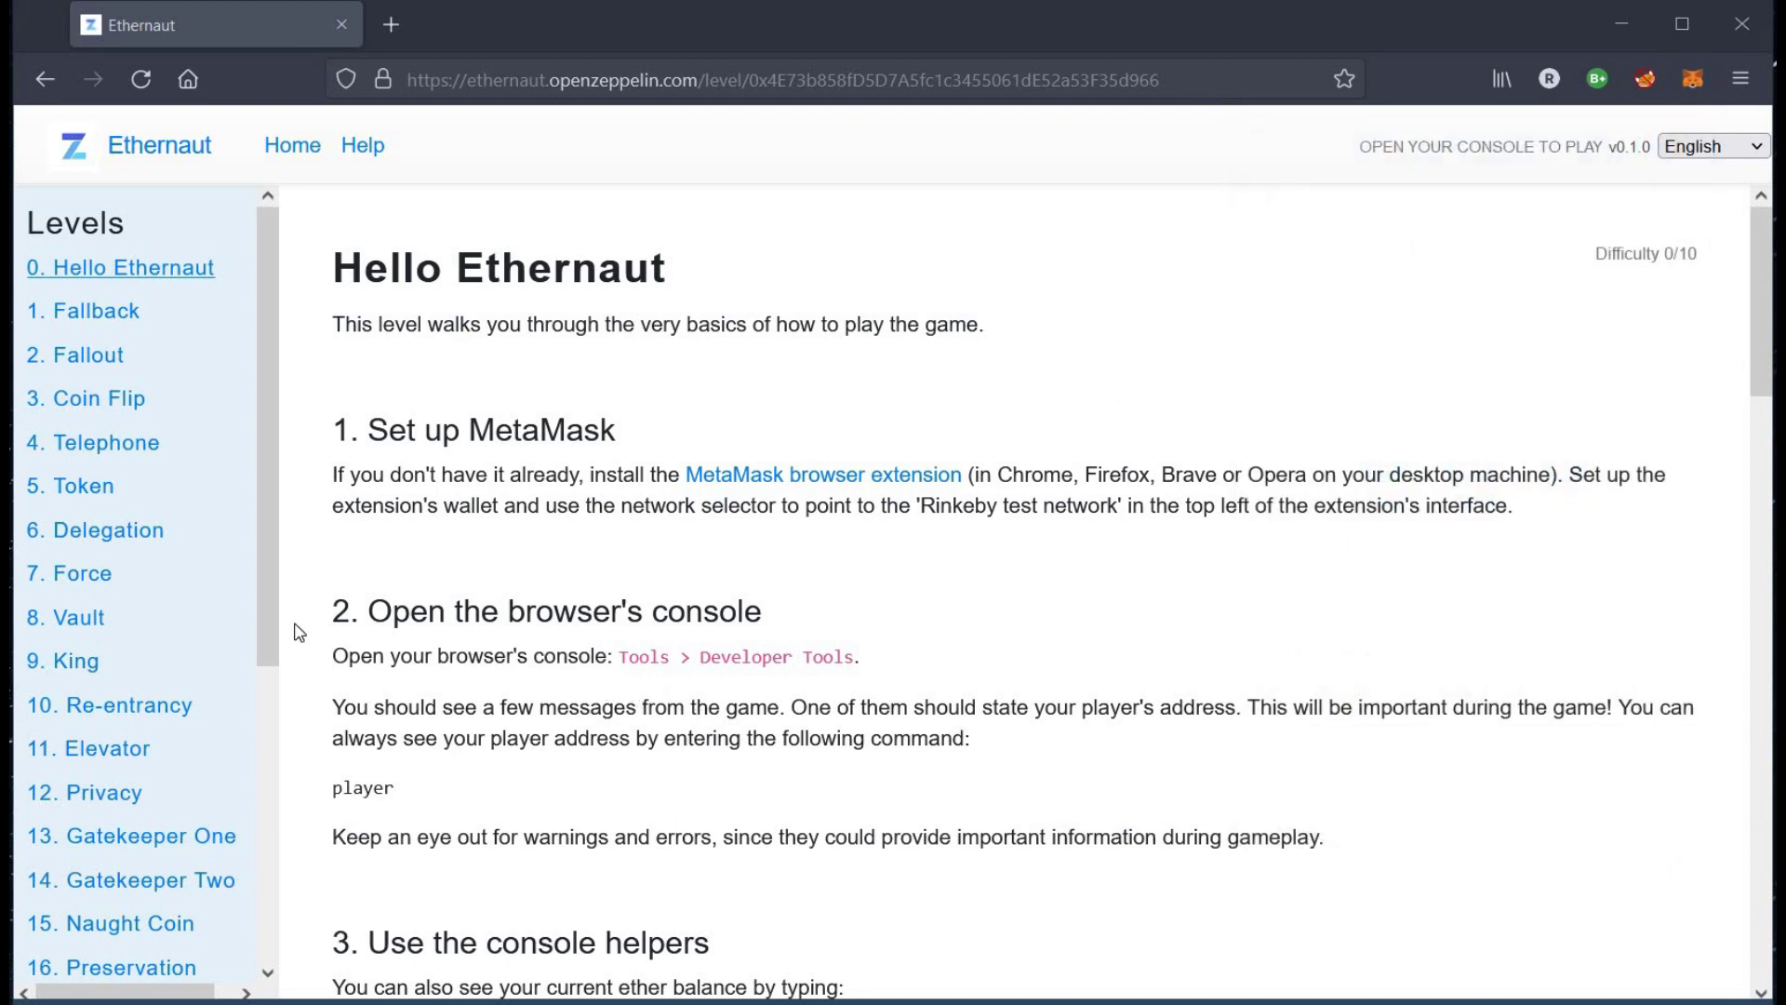
{"action": "scroll", "coordinate": [298, 631], "scroll_direction": "down", "scroll_amount": 3}
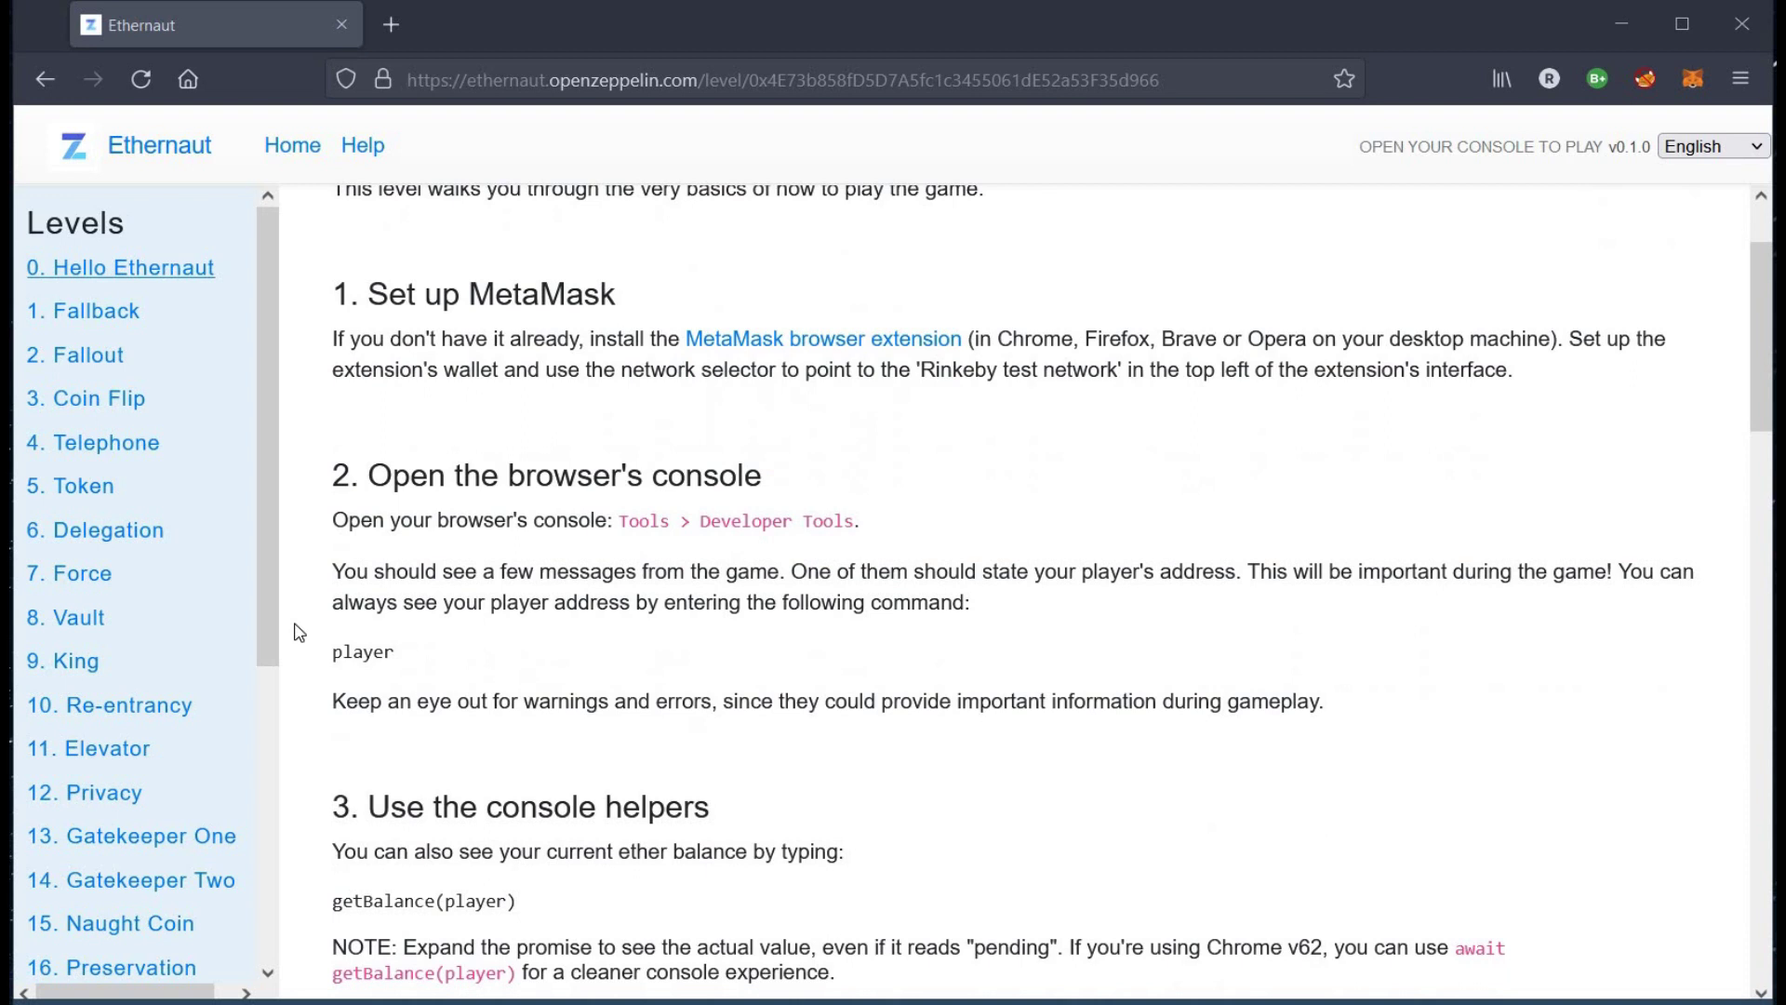
{"action": "scroll", "coordinate": [297, 632], "scroll_direction": "down", "scroll_amount": 2}
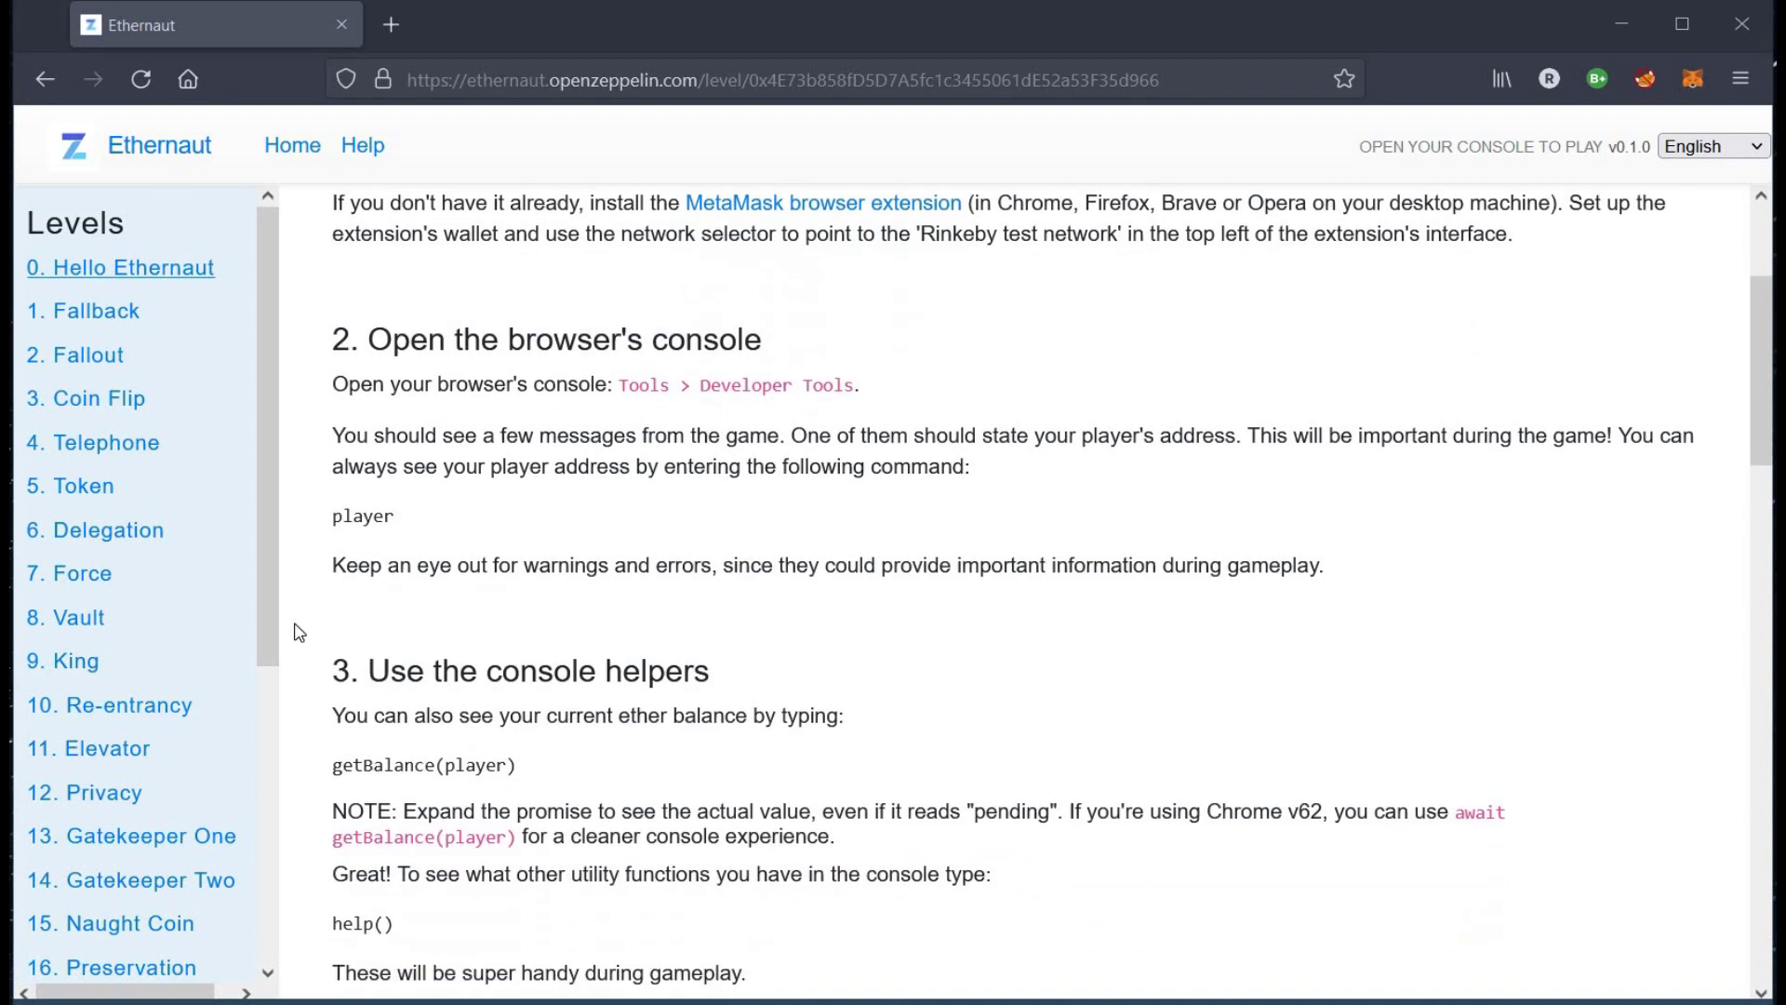
{"action": "scroll", "coordinate": [298, 631], "scroll_direction": "down", "scroll_amount": 2}
{"action": "scroll", "coordinate": [298, 632], "scroll_direction": "down", "scroll_amount": 1}
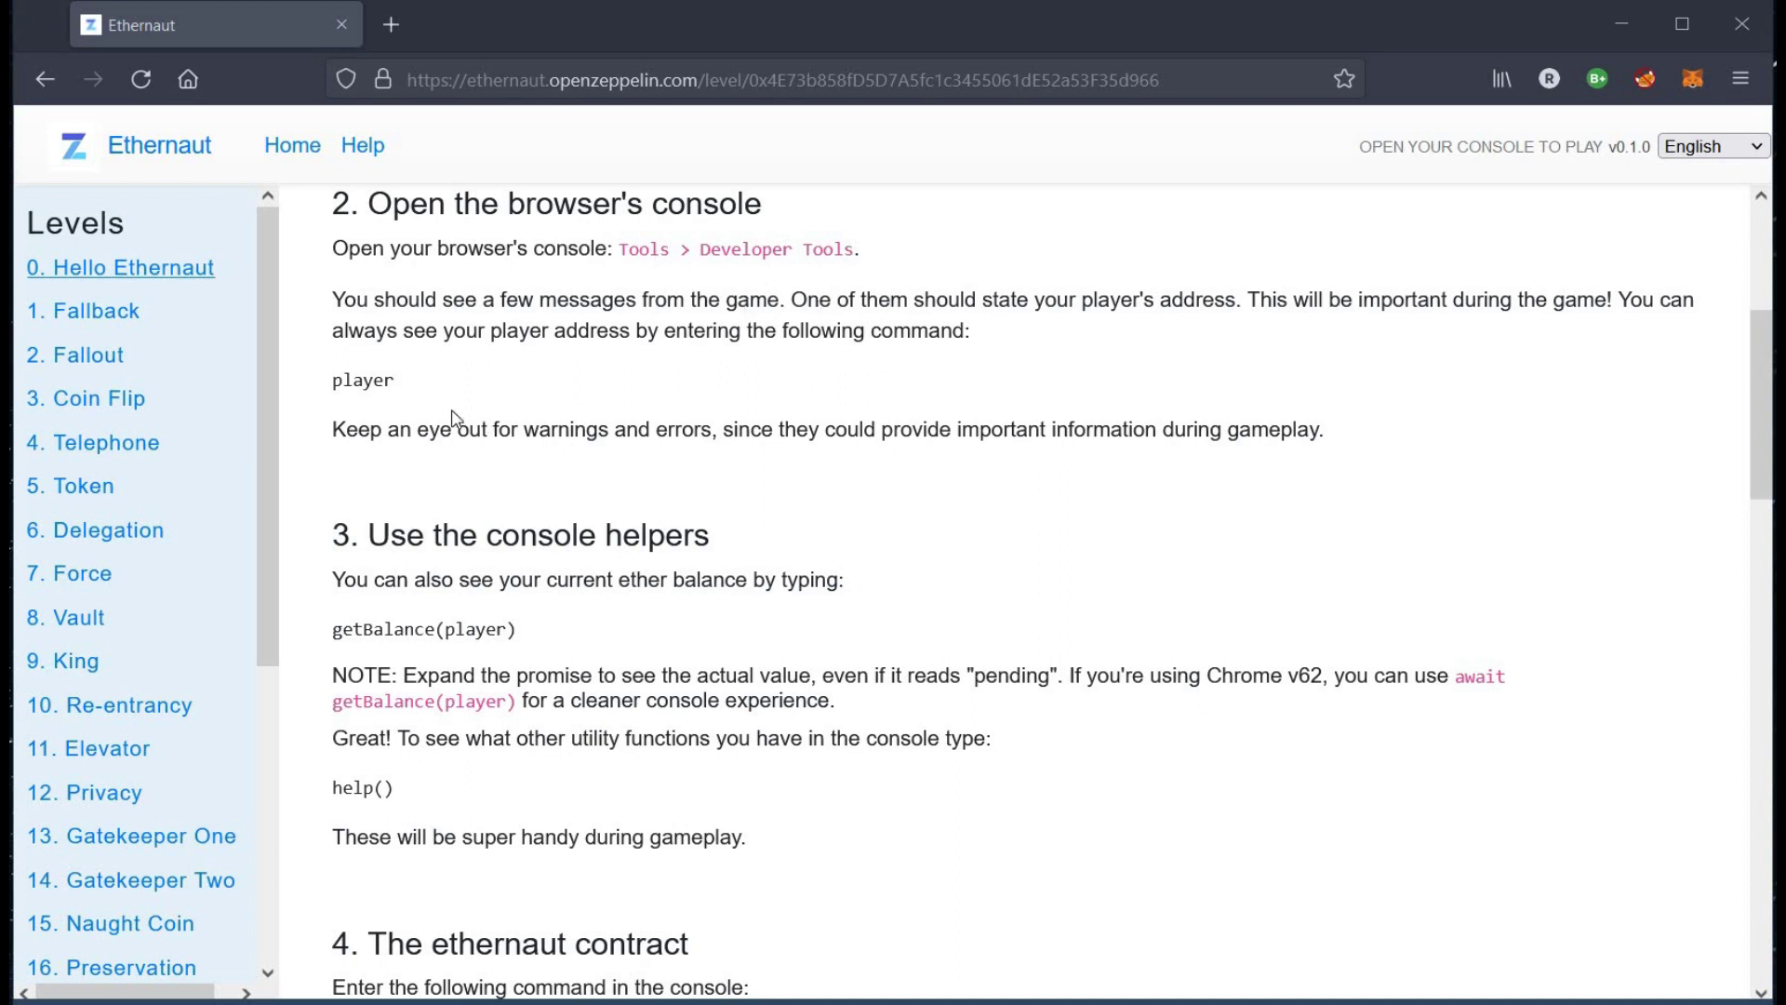
Step: Open the browser console via Inspect and run player to show the wallet address
{"action": "right_click", "coordinate": [646, 395]}
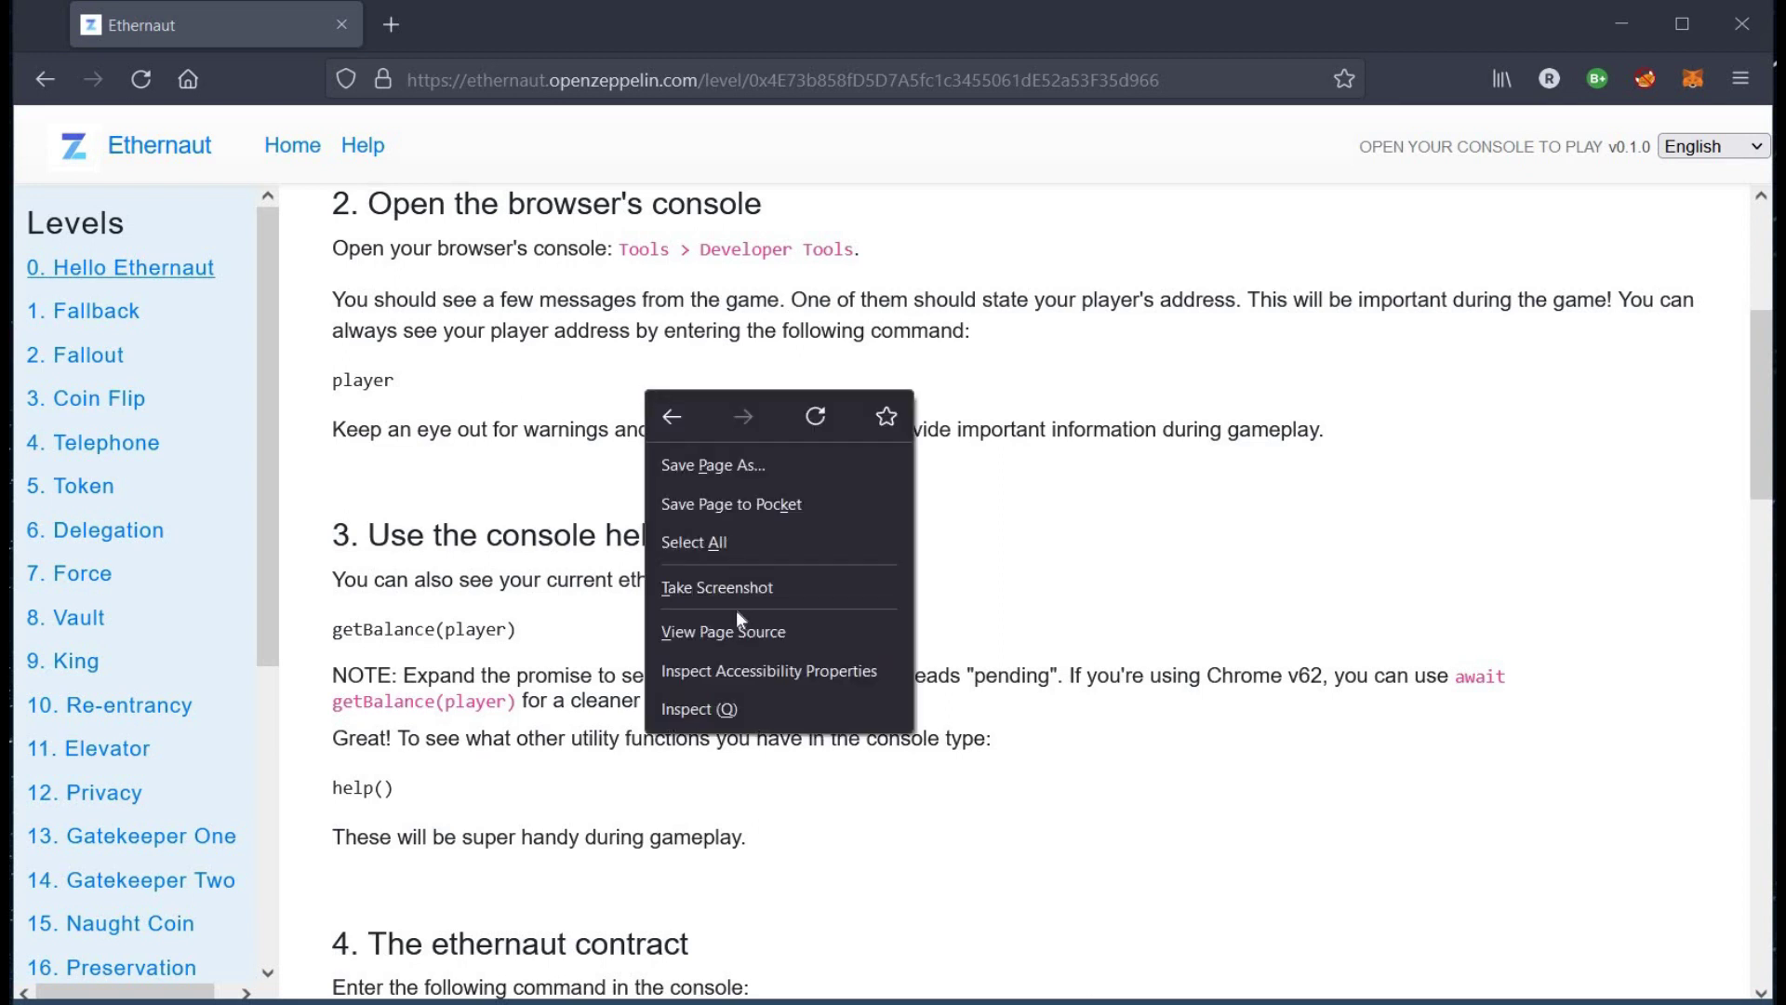
{"action": "left_click", "coordinate": [726, 712]}
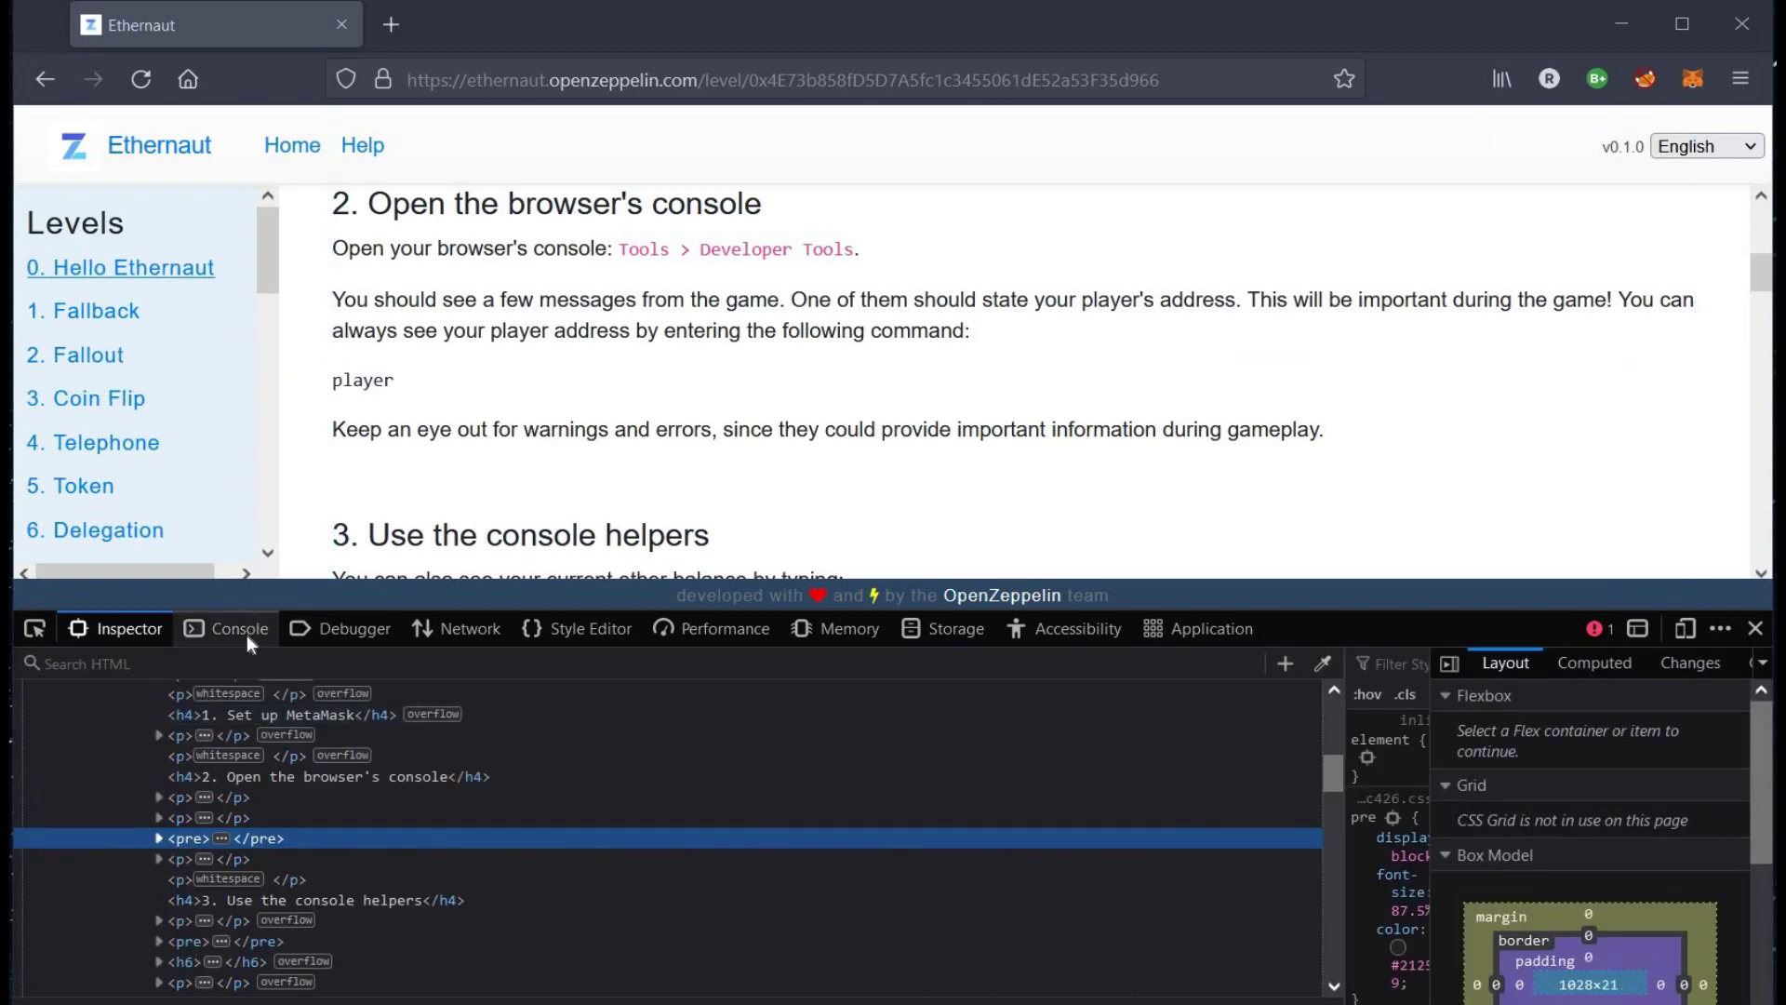
{"action": "left_click", "coordinate": [240, 628]}
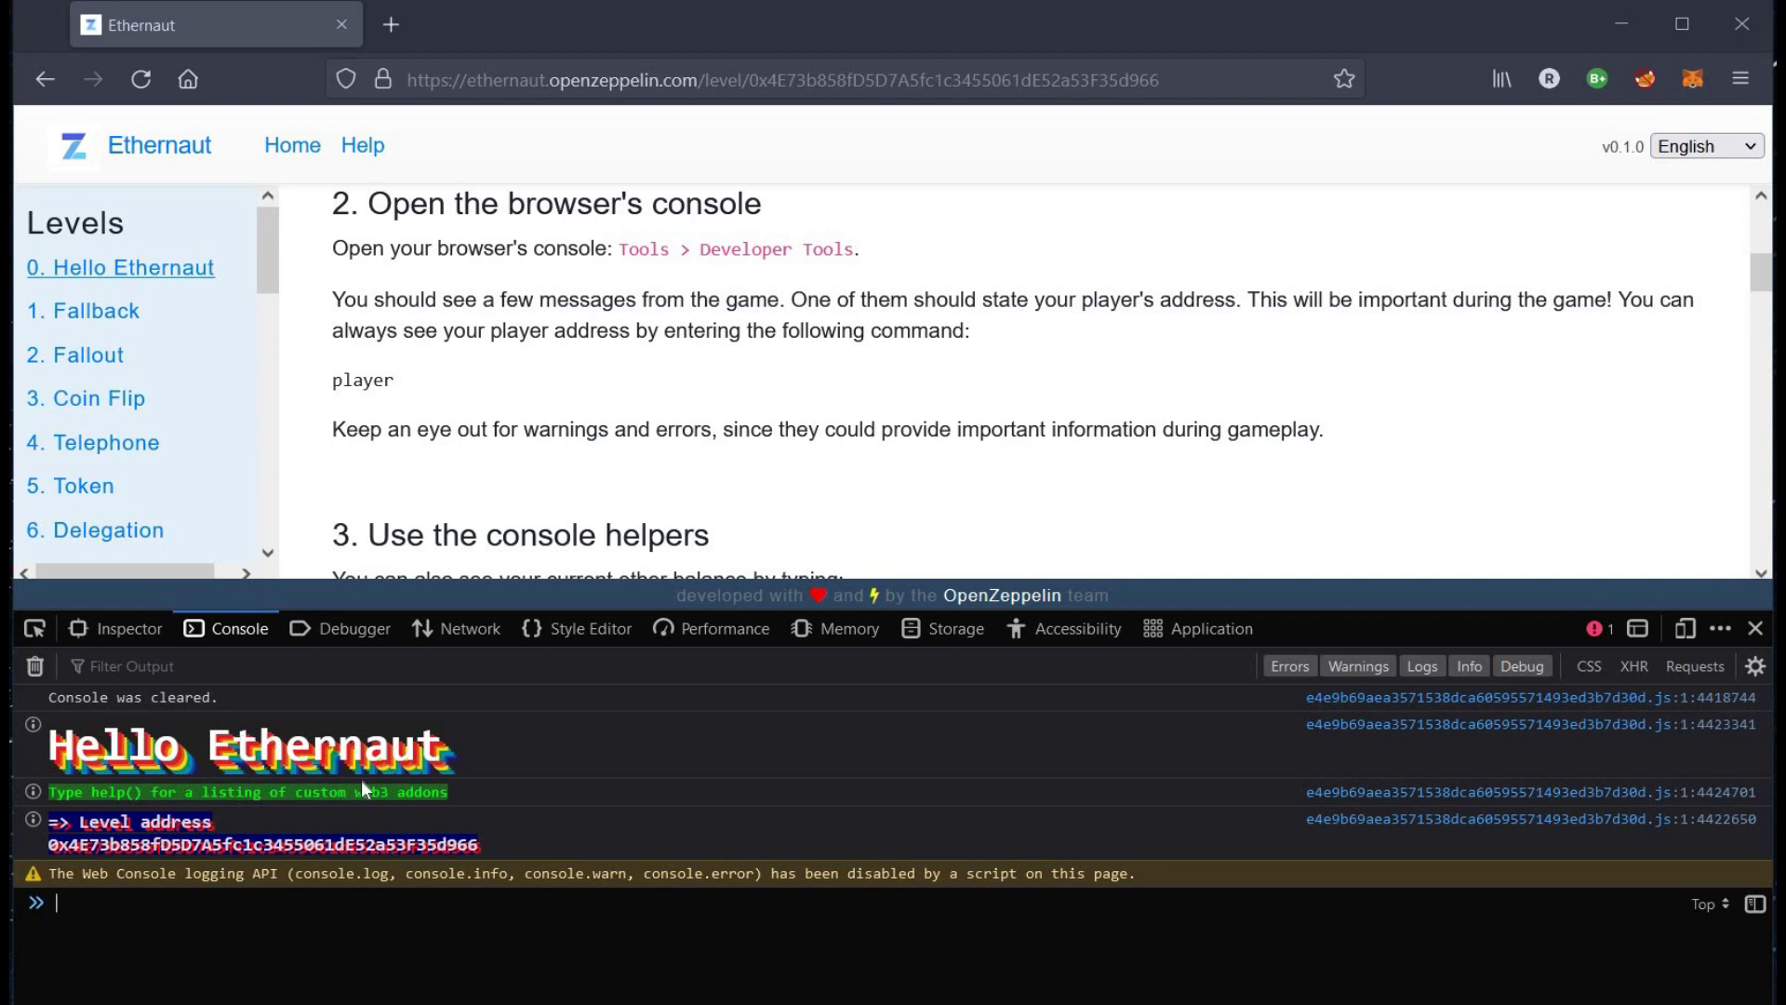
{"action": "type", "text": "player"}
{"action": "key", "text": "Return"}
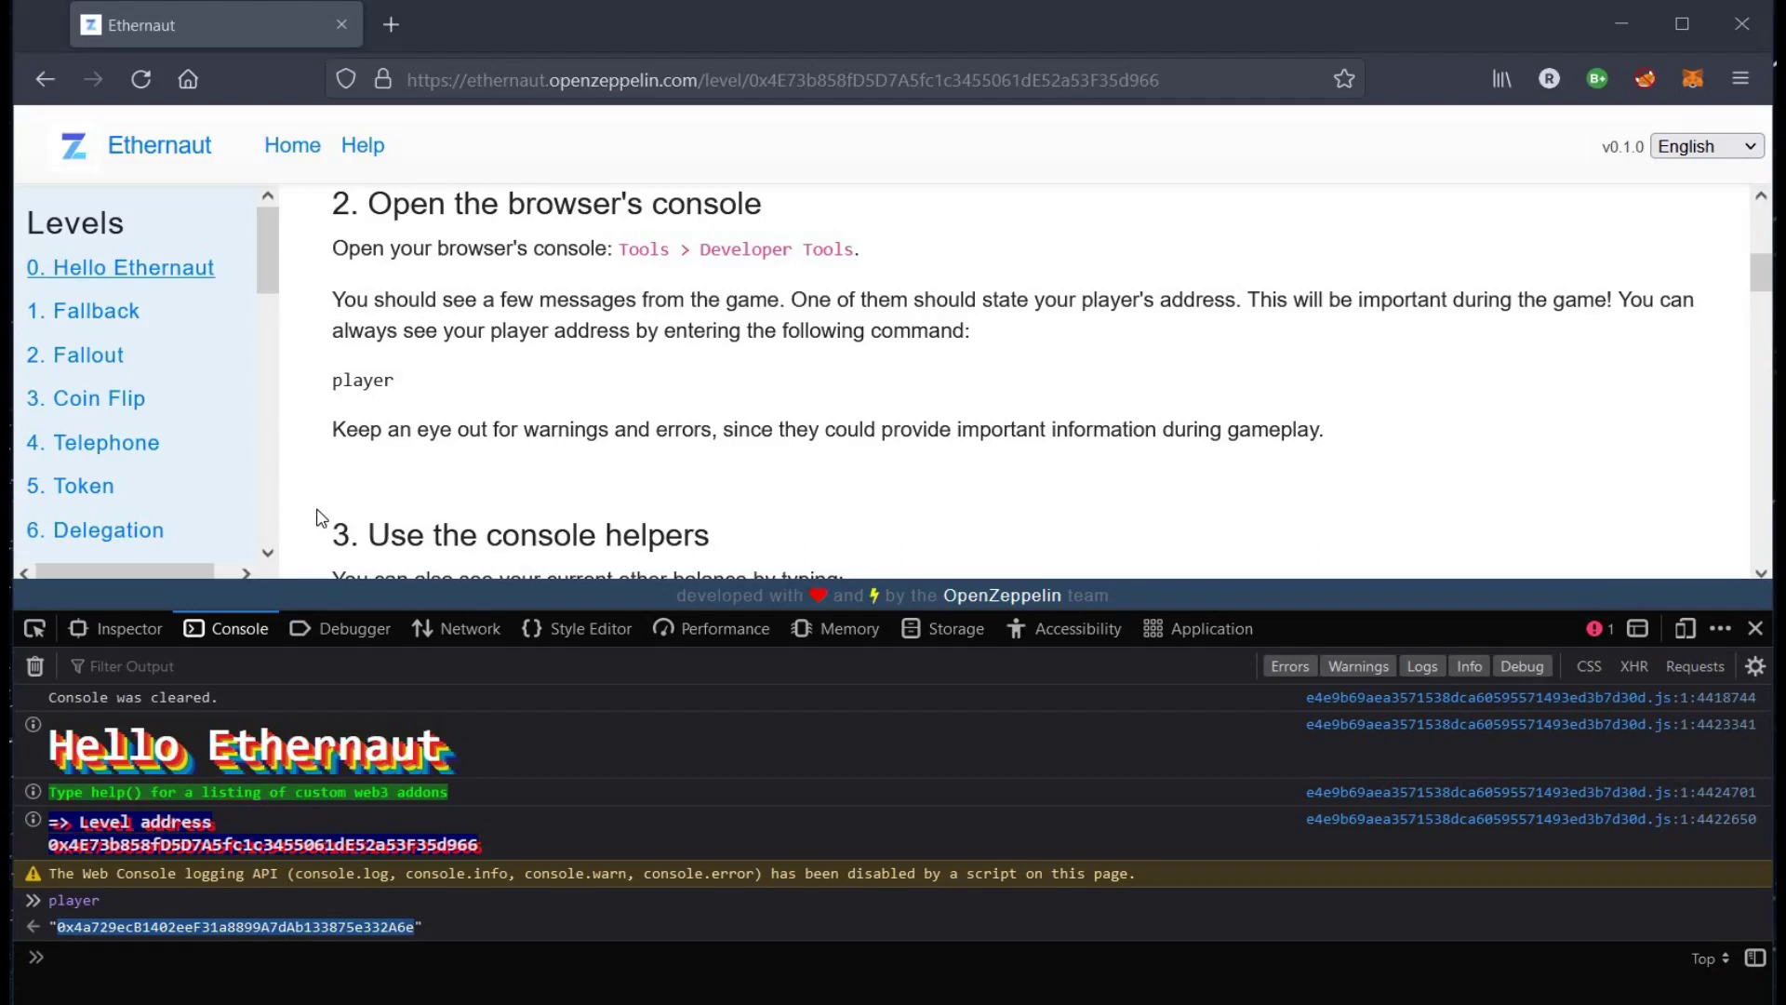
{"action": "scroll", "coordinate": [319, 519], "scroll_direction": "down", "scroll_amount": 2}
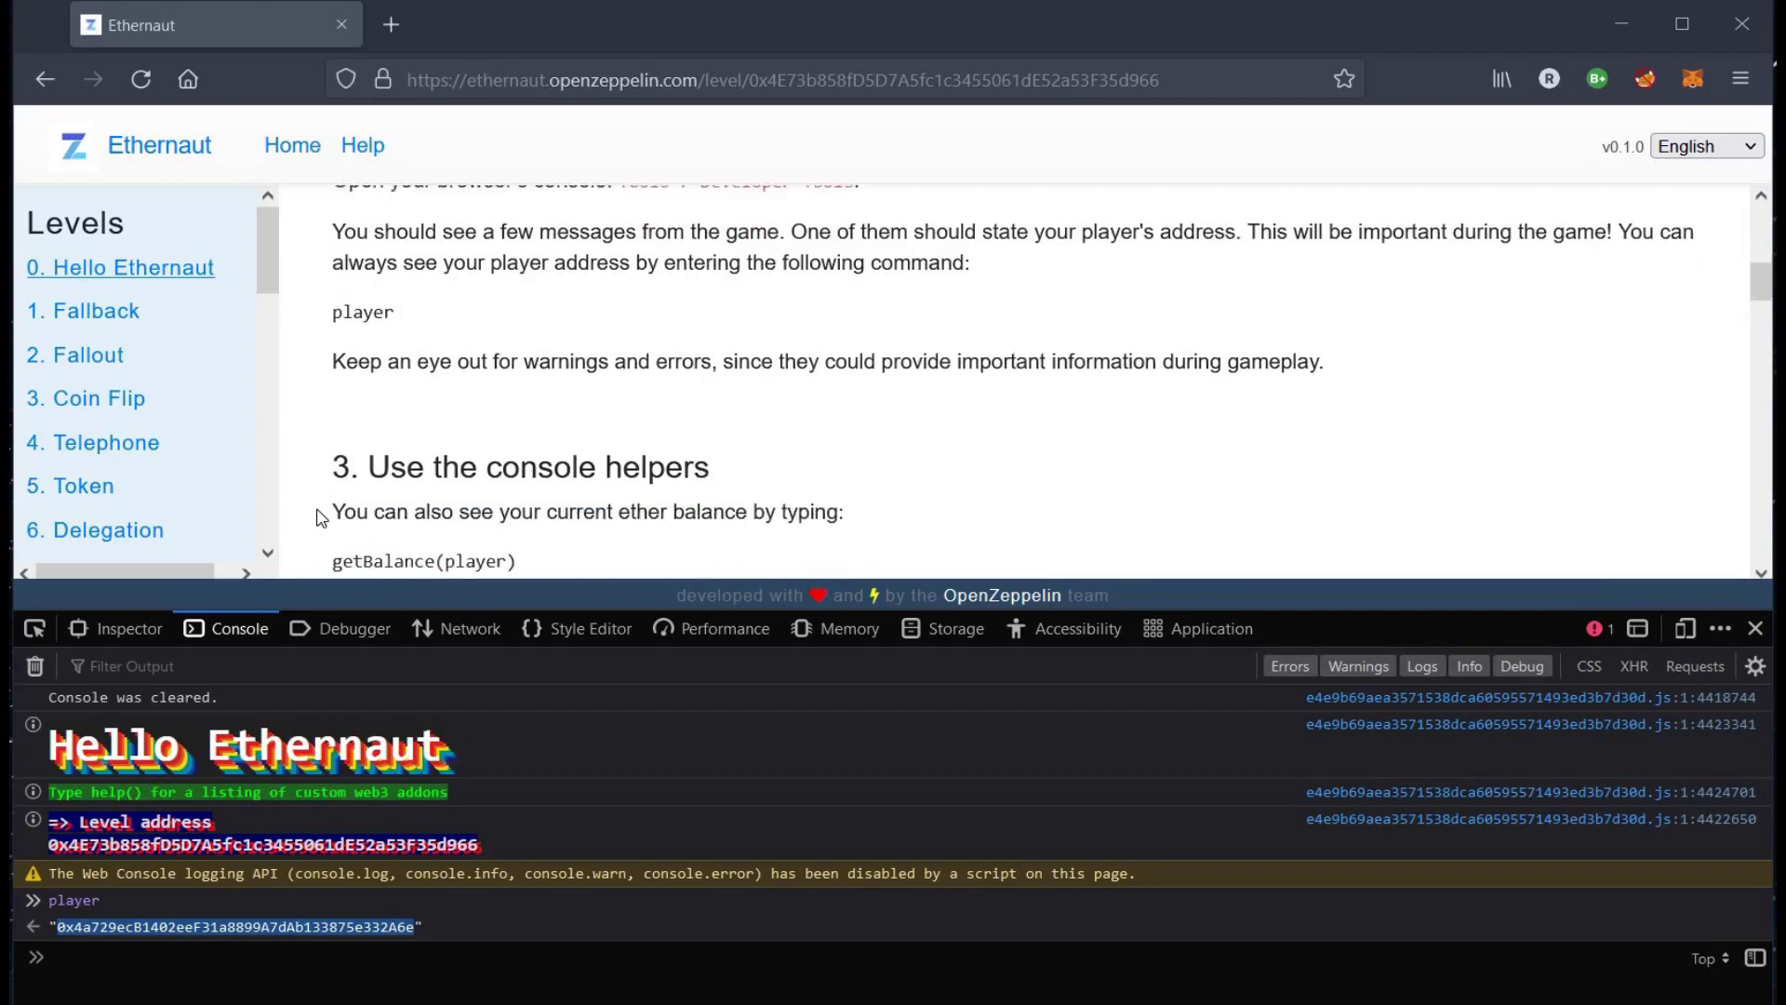
{"action": "scroll", "coordinate": [319, 518], "scroll_direction": "down", "scroll_amount": 1}
{"action": "scroll", "coordinate": [318, 517], "scroll_direction": "down", "scroll_amount": 1}
{"action": "scroll", "coordinate": [319, 518], "scroll_direction": "down", "scroll_amount": 1}
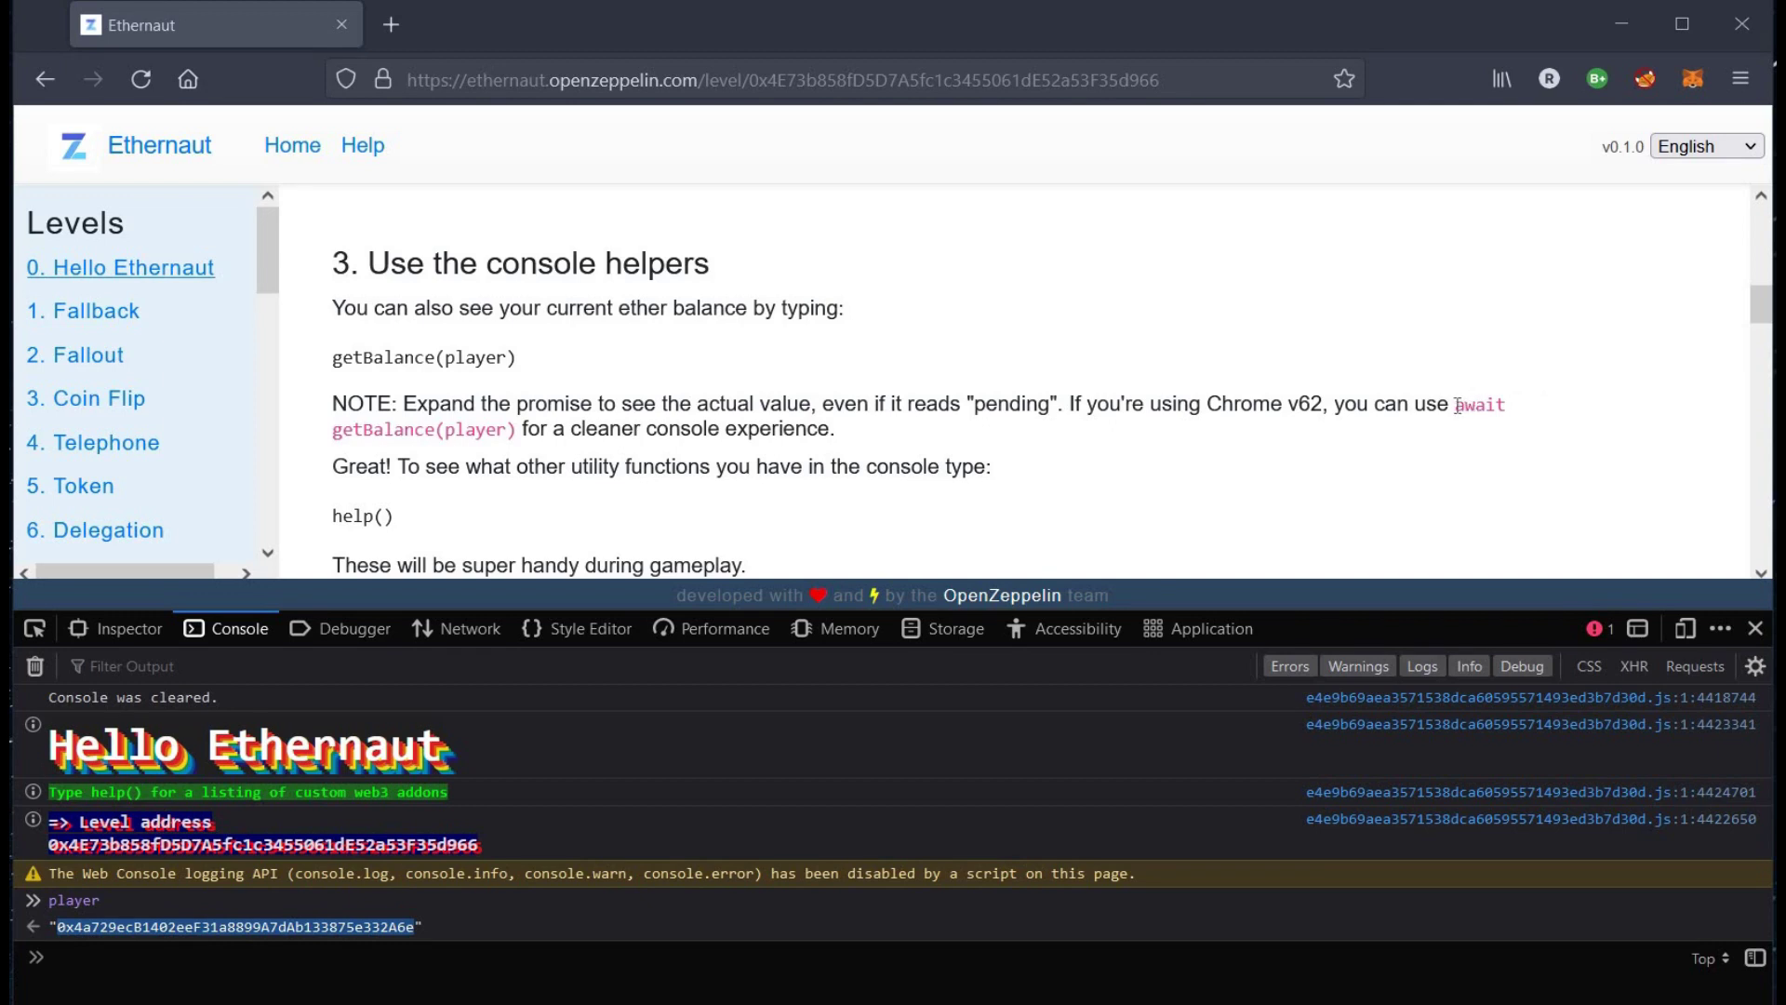
Step: Paste and run await getBalance(player) in the console, returning a 0.1 ether balance
{"action": "left_click_drag", "start_coordinate": [1457, 402], "coordinate": [1514, 403]}
{"action": "left_click_drag", "start_coordinate": [333, 430], "coordinate": [514, 430]}
{"action": "key", "text": "ctrl+c"}
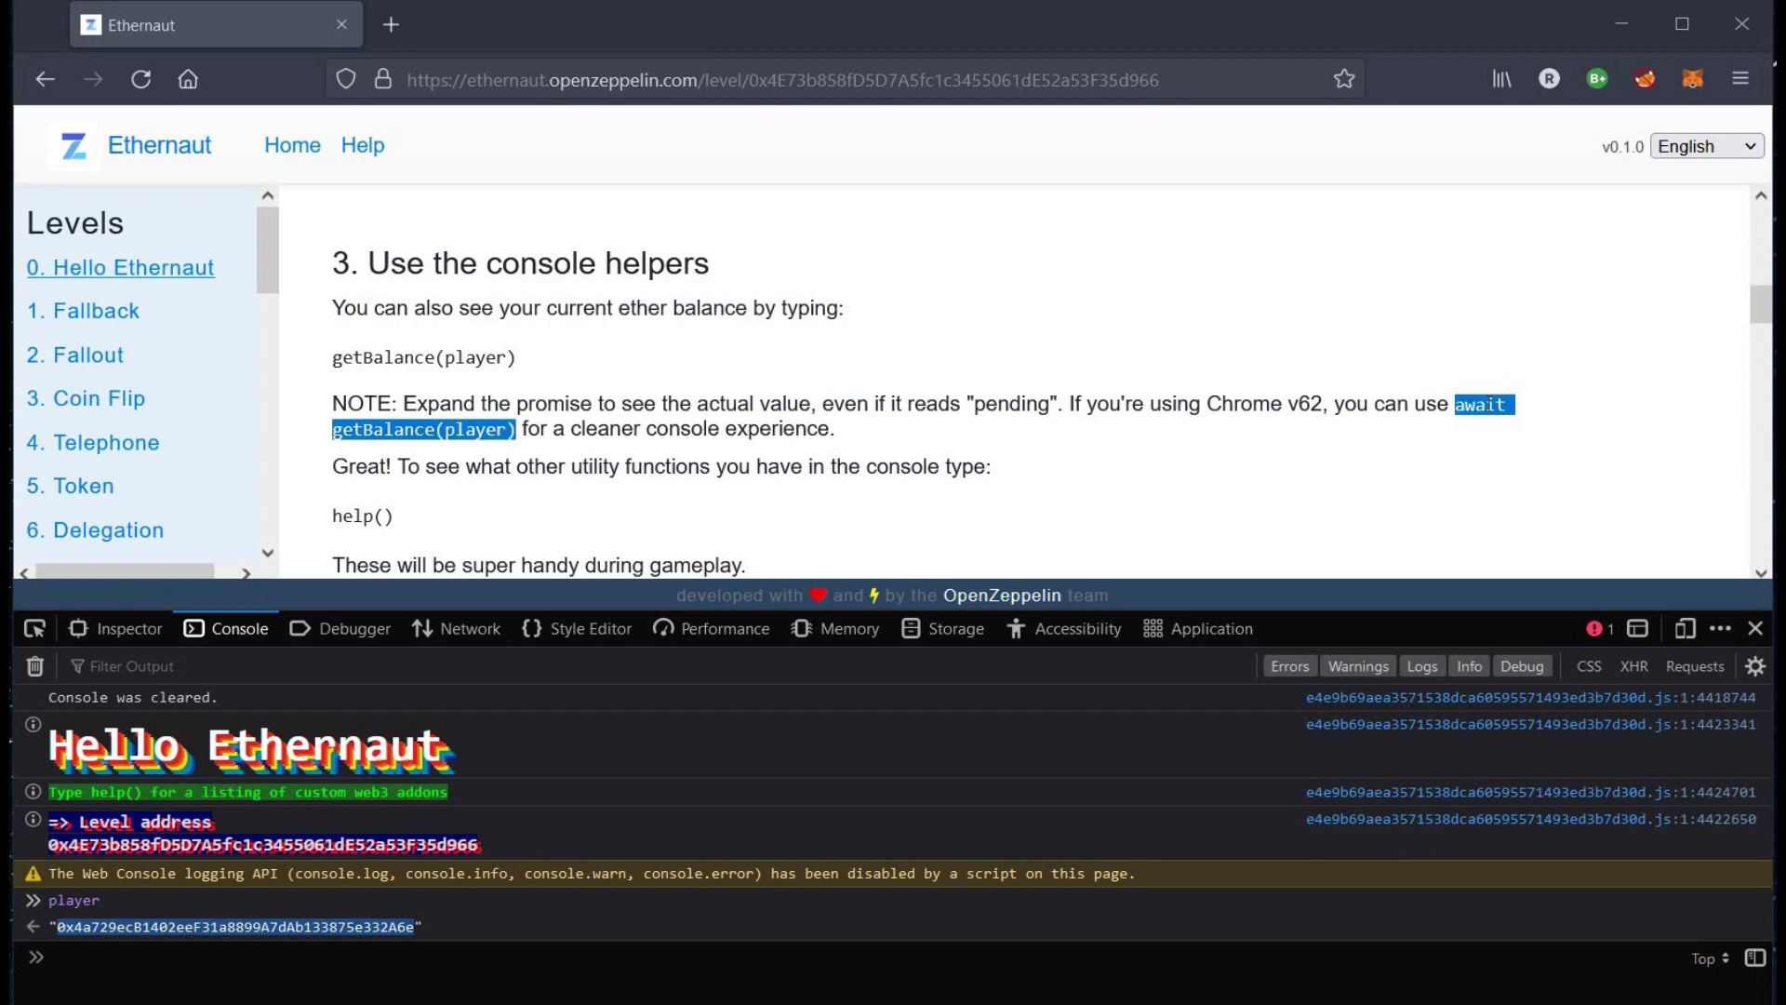
{"action": "left_click", "coordinate": [249, 971]}
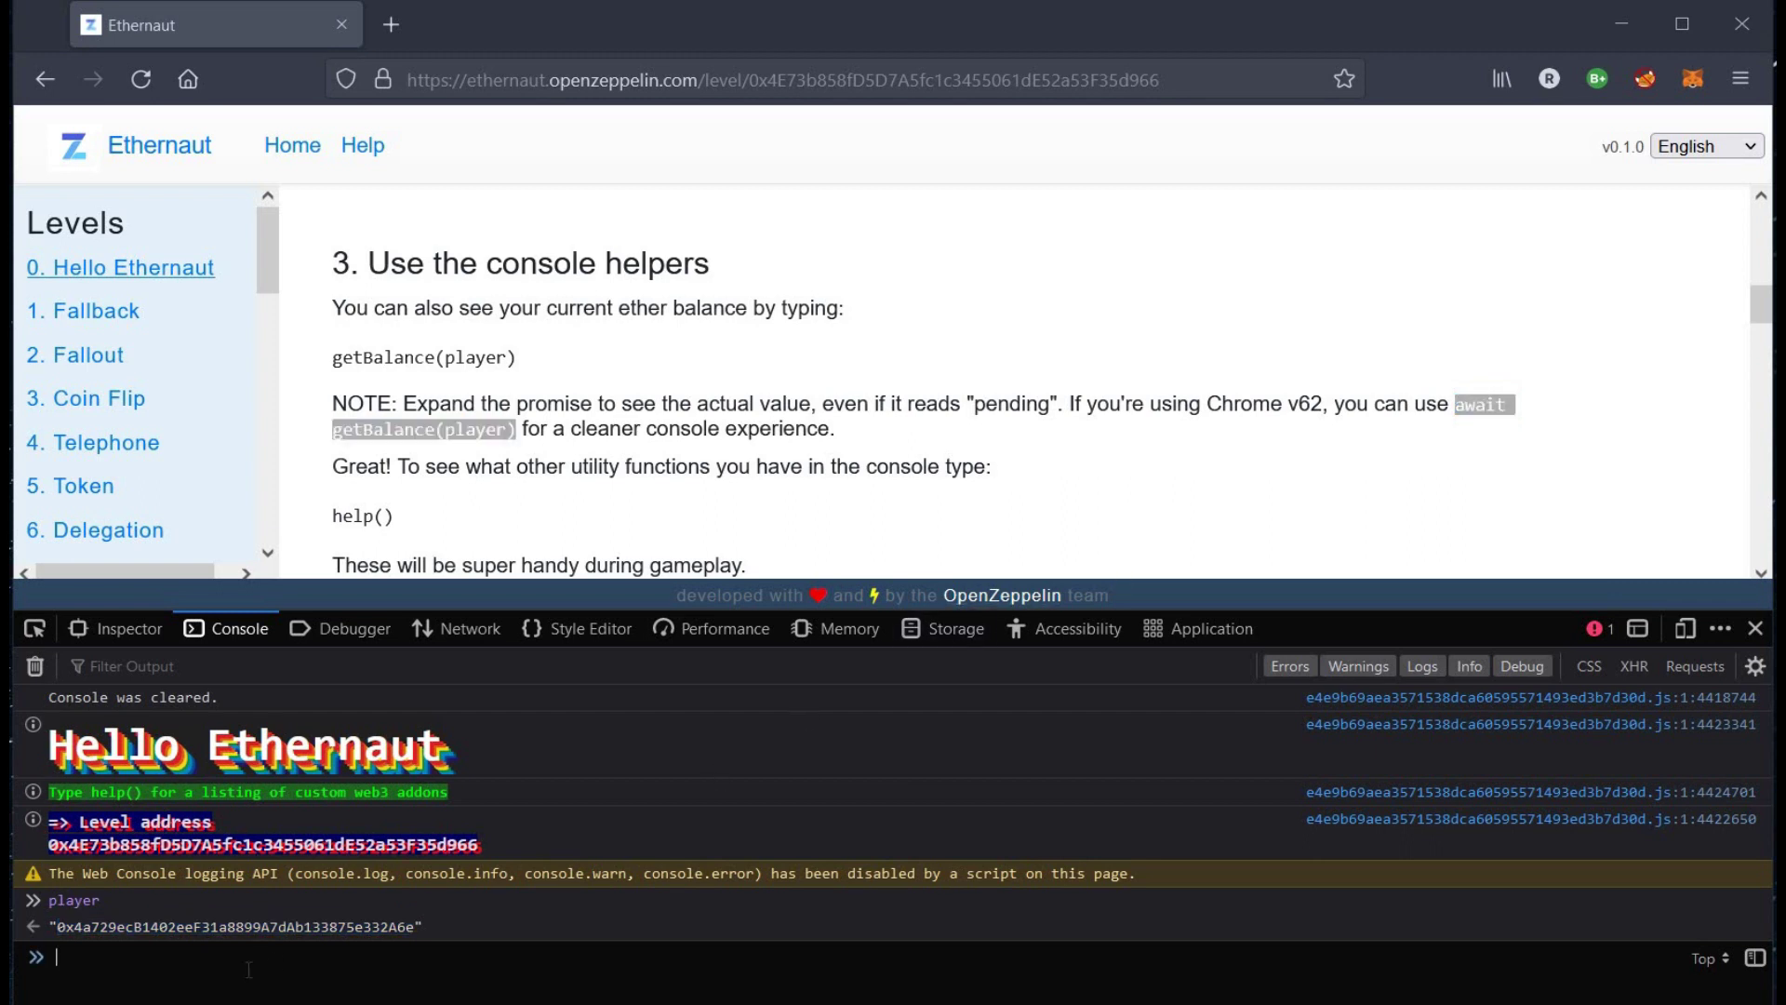
{"action": "key", "text": "ctrl+v"}
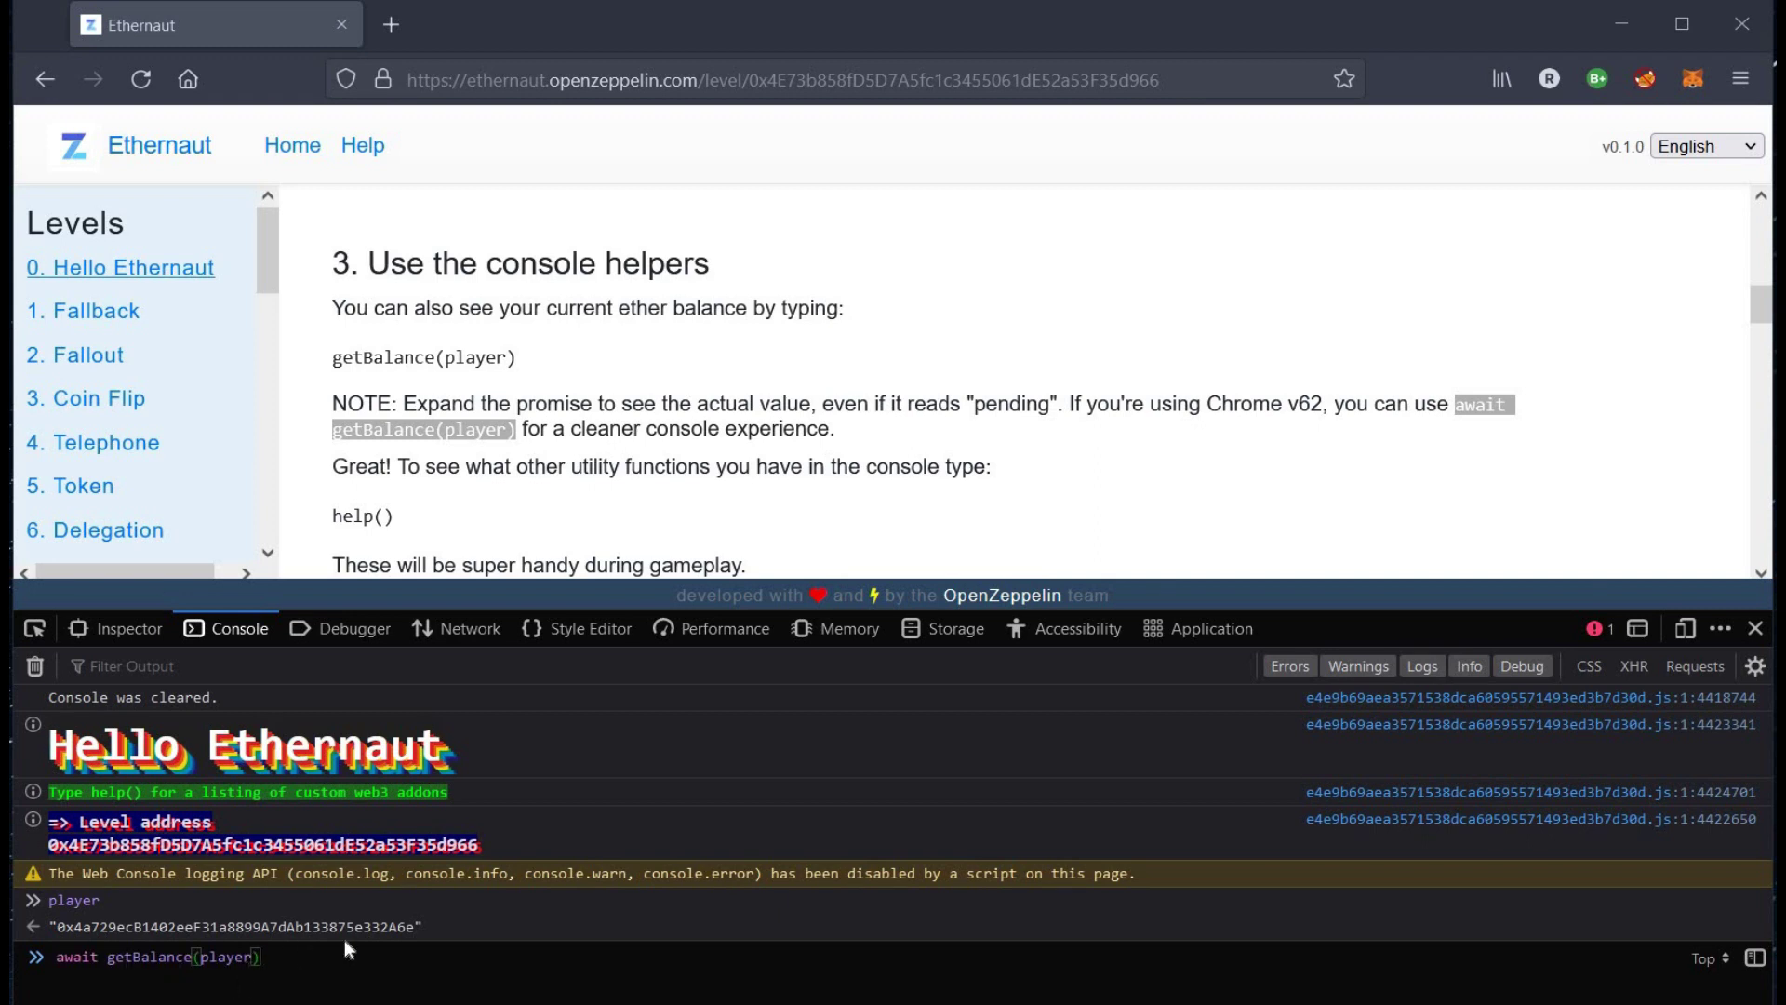
{"action": "key", "text": "Return"}
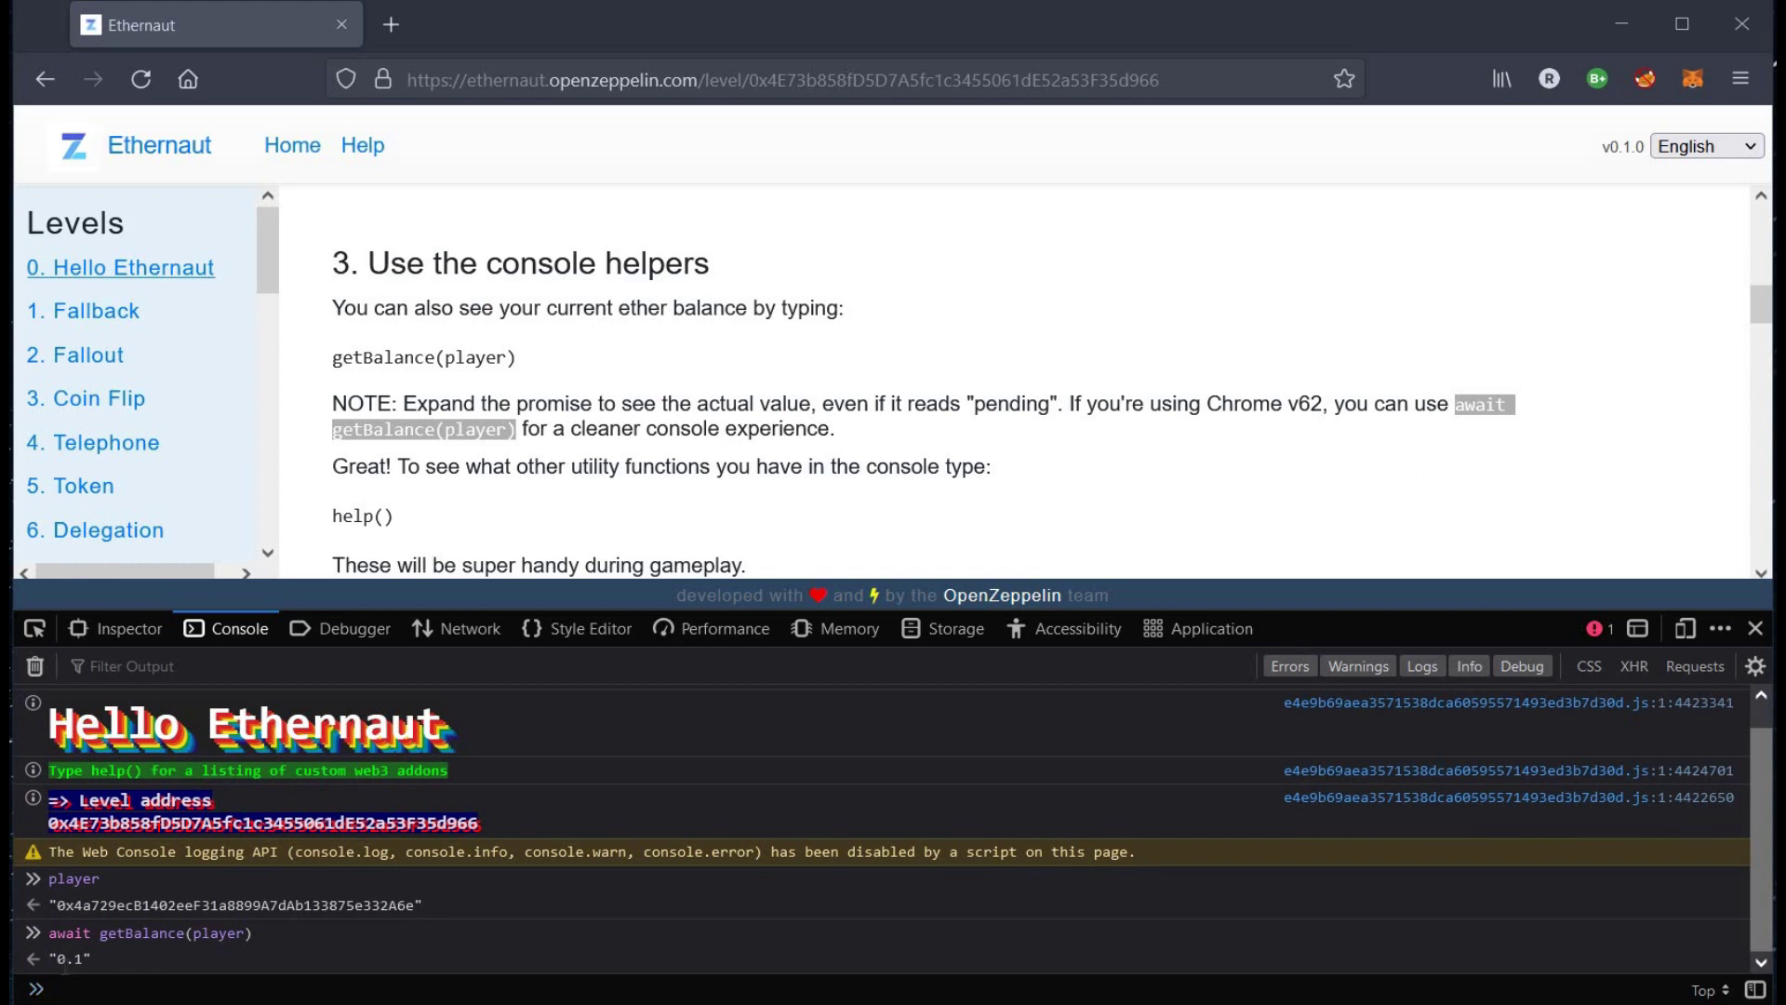
{"action": "left_click_drag", "start_coordinate": [65, 958], "coordinate": [89, 959]}
Step: Glance at the MetaMask wallet, then run help() to list the console helper functions
{"action": "left_click", "coordinate": [1695, 82]}
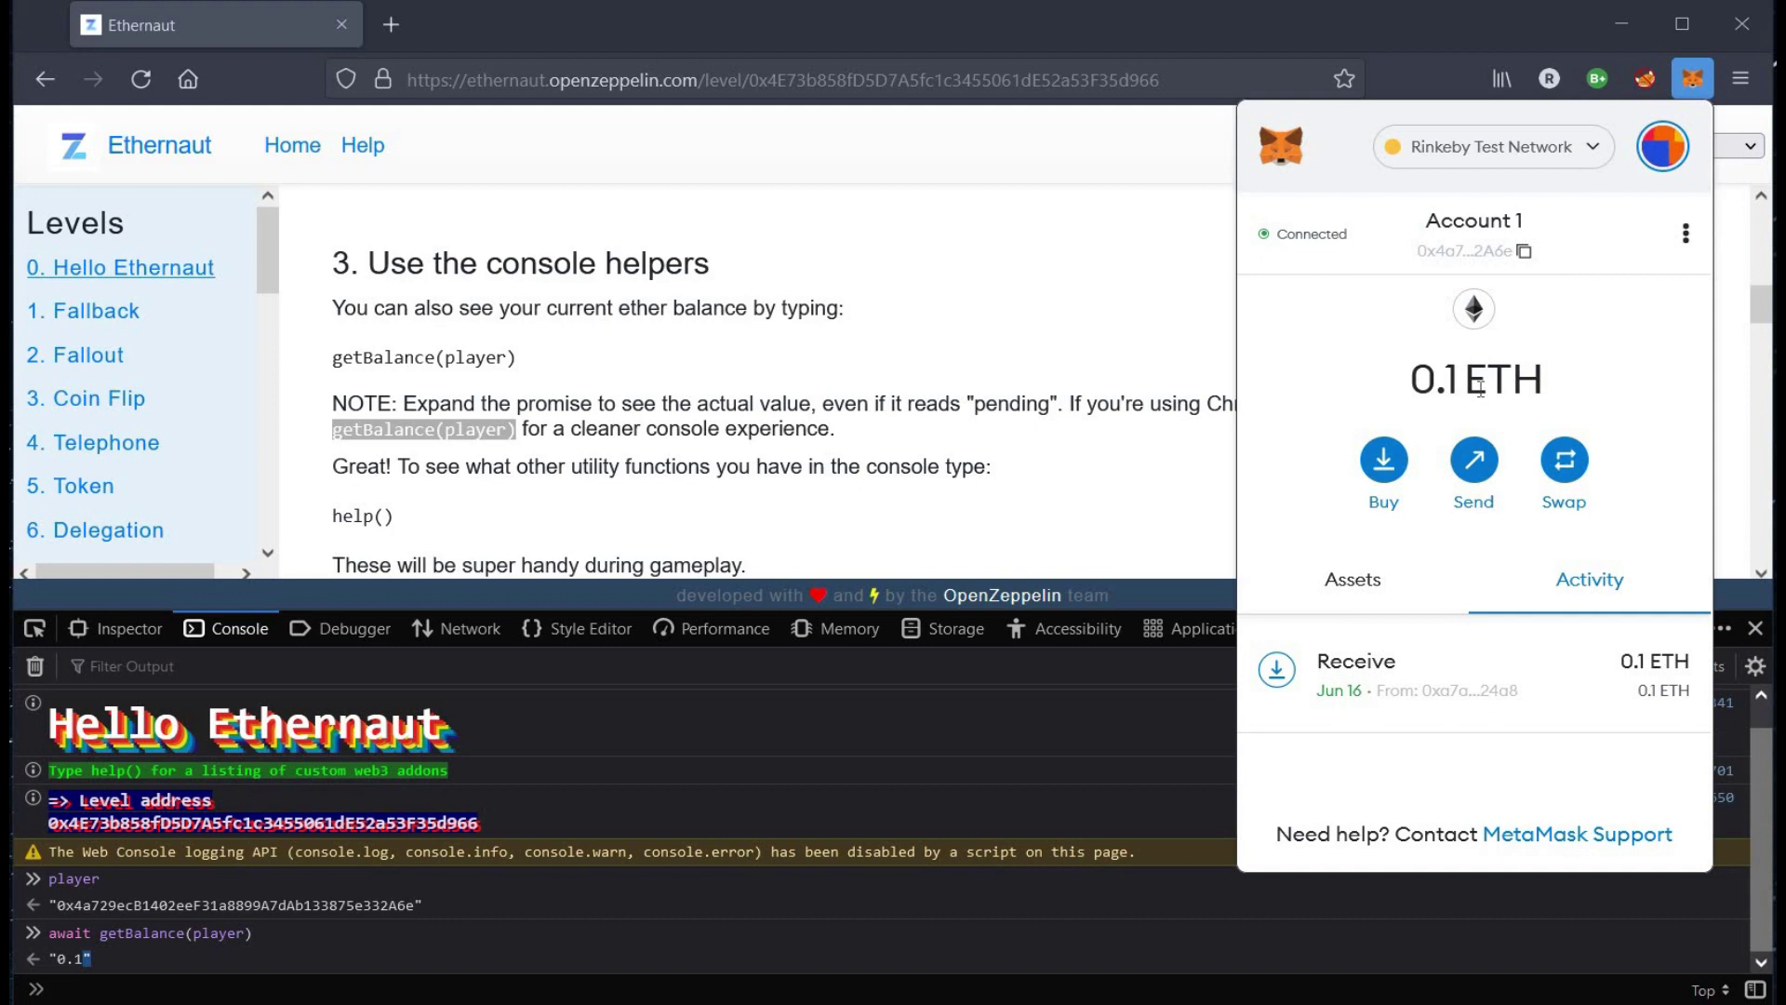
{"action": "left_click", "coordinate": [1111, 294]}
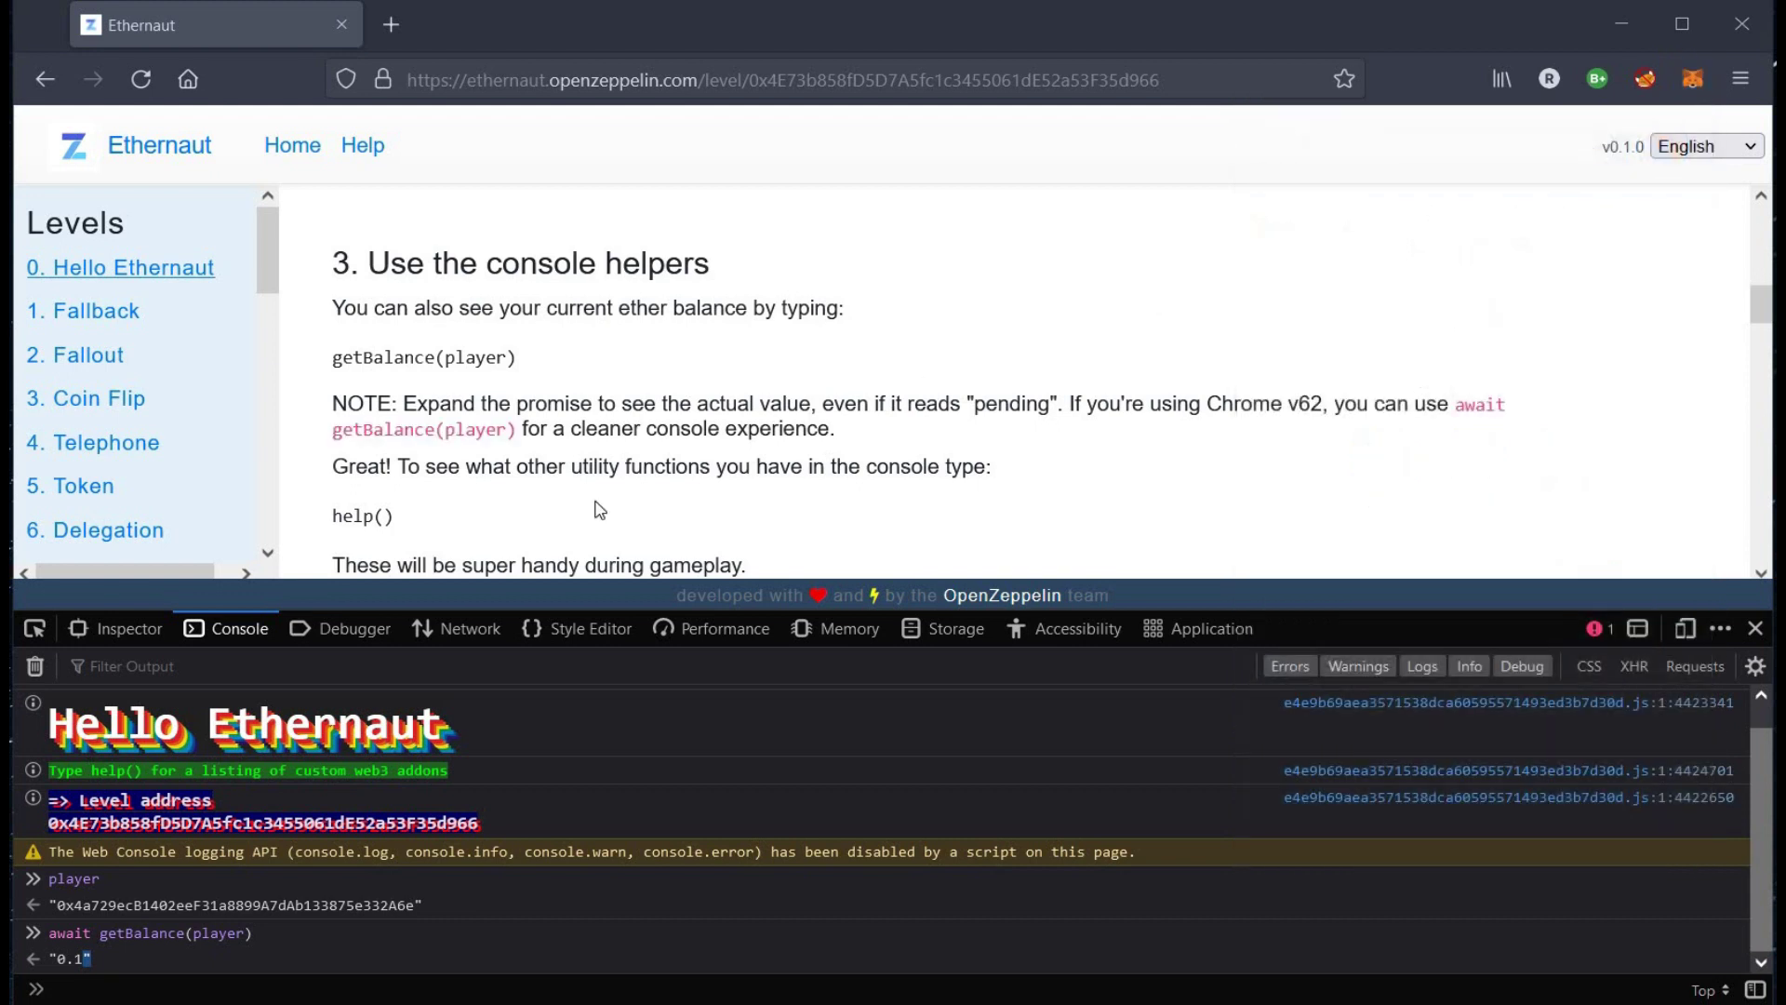
{"action": "double_click", "coordinate": [352, 517]}
{"action": "left_click", "coordinate": [97, 986]}
{"action": "type", "text": "help("}
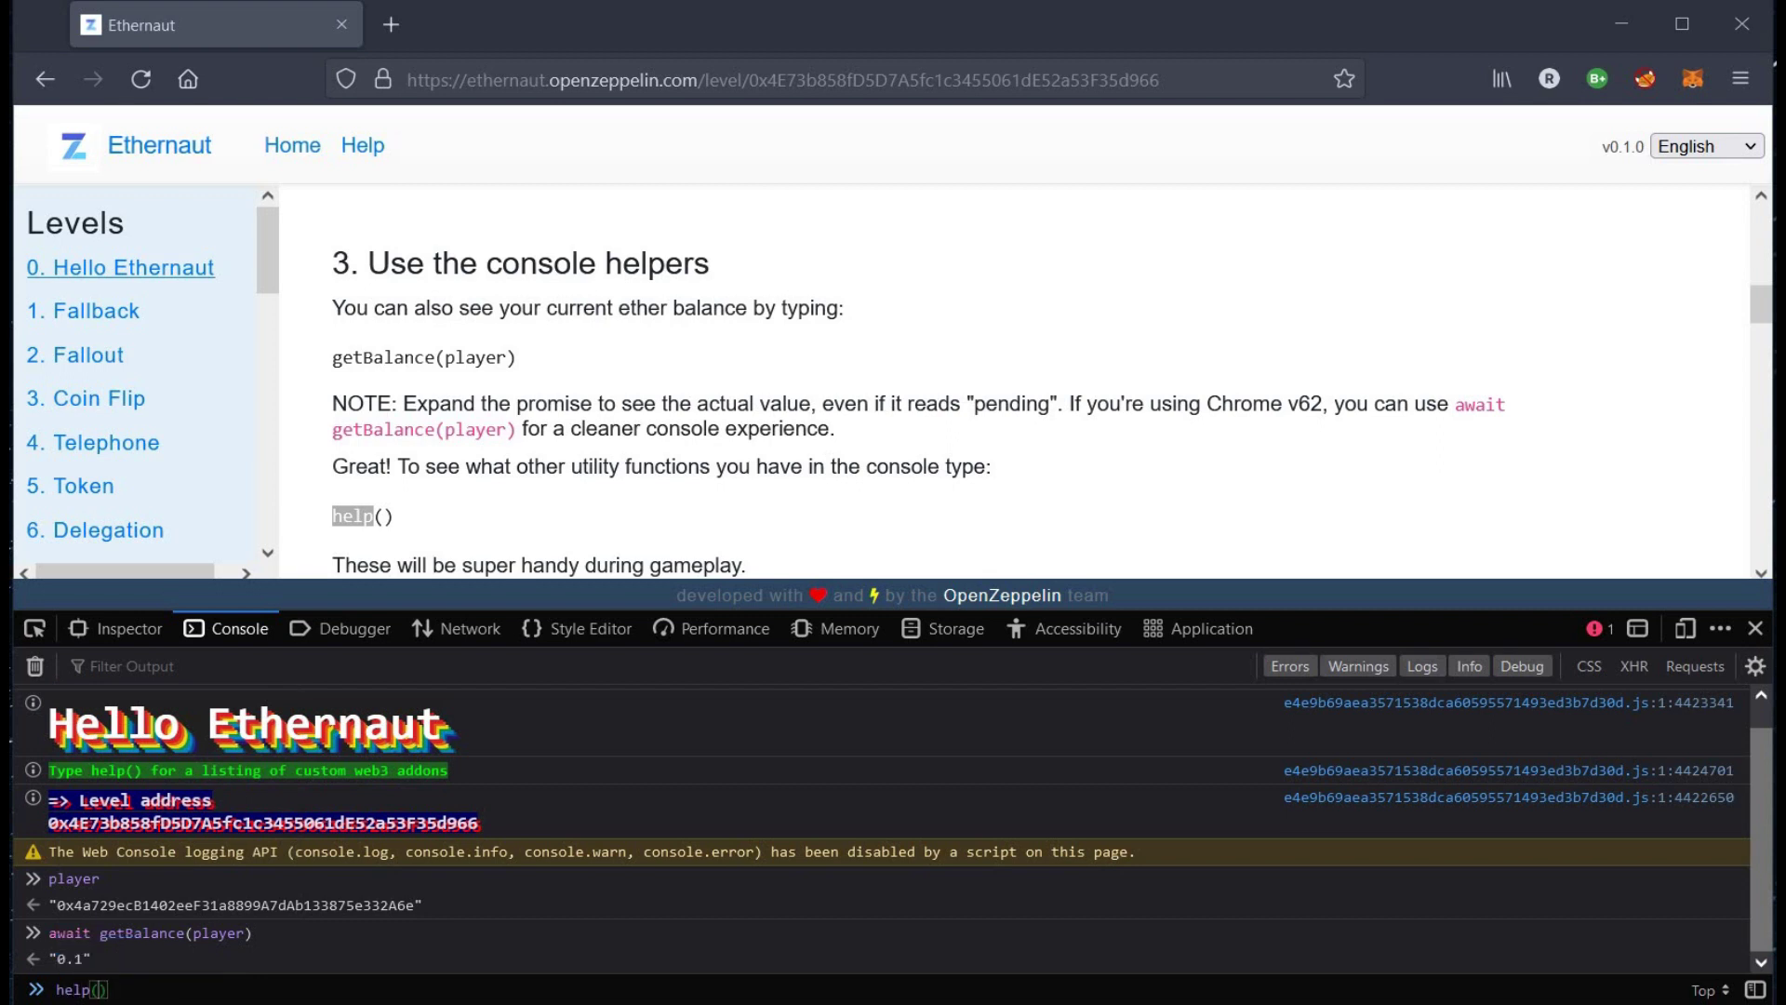
{"action": "key", "text": "Return"}
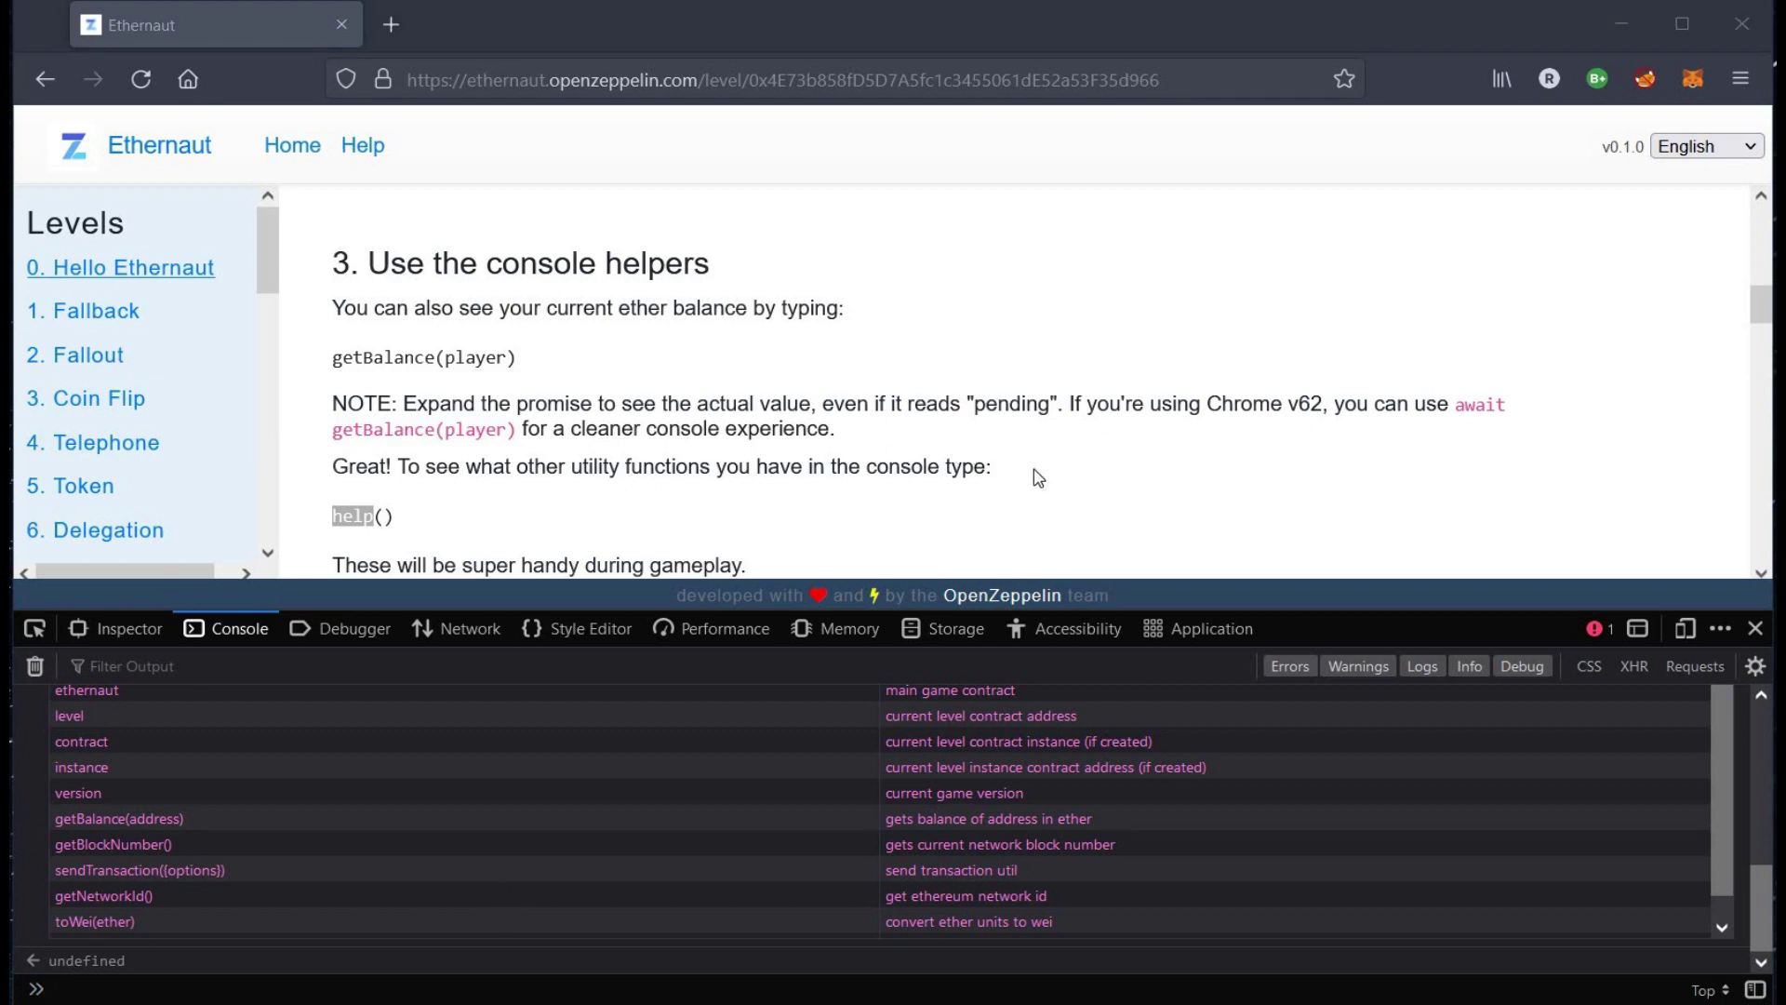
{"action": "left_click", "coordinate": [1097, 473]}
{"action": "scroll", "coordinate": [1097, 473], "scroll_direction": "down", "scroll_amount": 2}
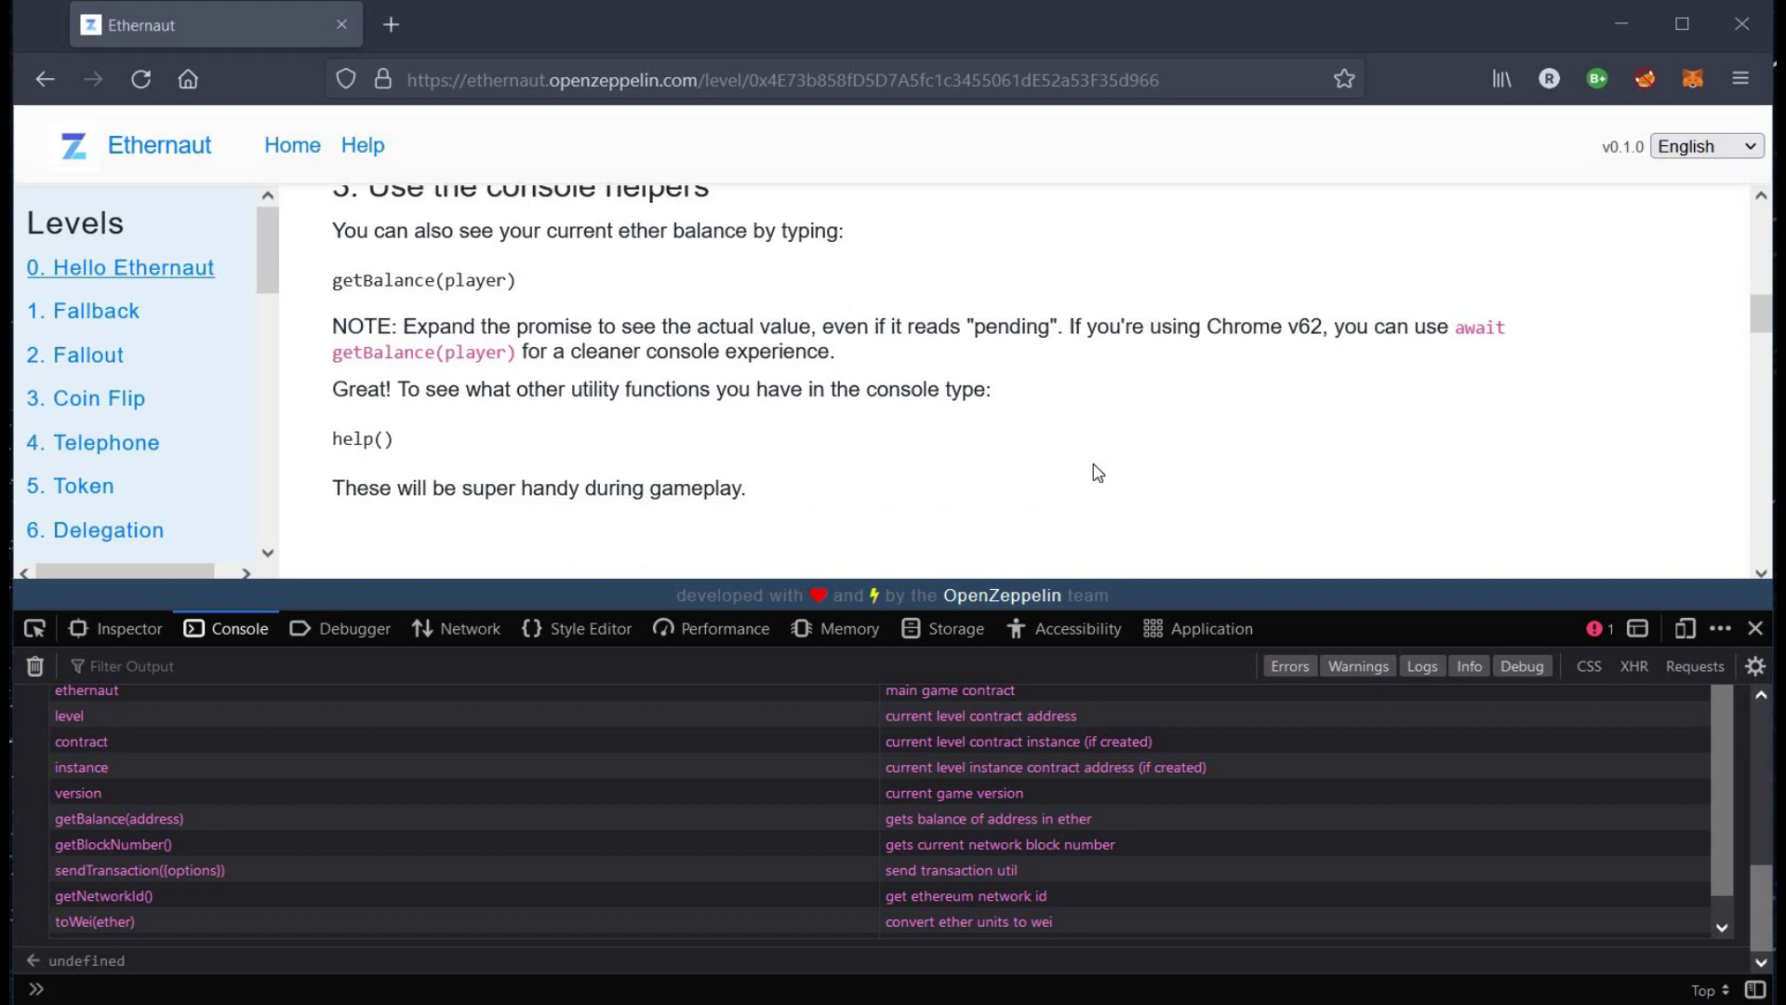
{"action": "scroll", "coordinate": [1097, 471], "scroll_direction": "down", "scroll_amount": 2}
{"action": "scroll", "coordinate": [1096, 471], "scroll_direction": "down", "scroll_amount": 2}
{"action": "scroll", "coordinate": [1097, 472], "scroll_direction": "down", "scroll_amount": 1}
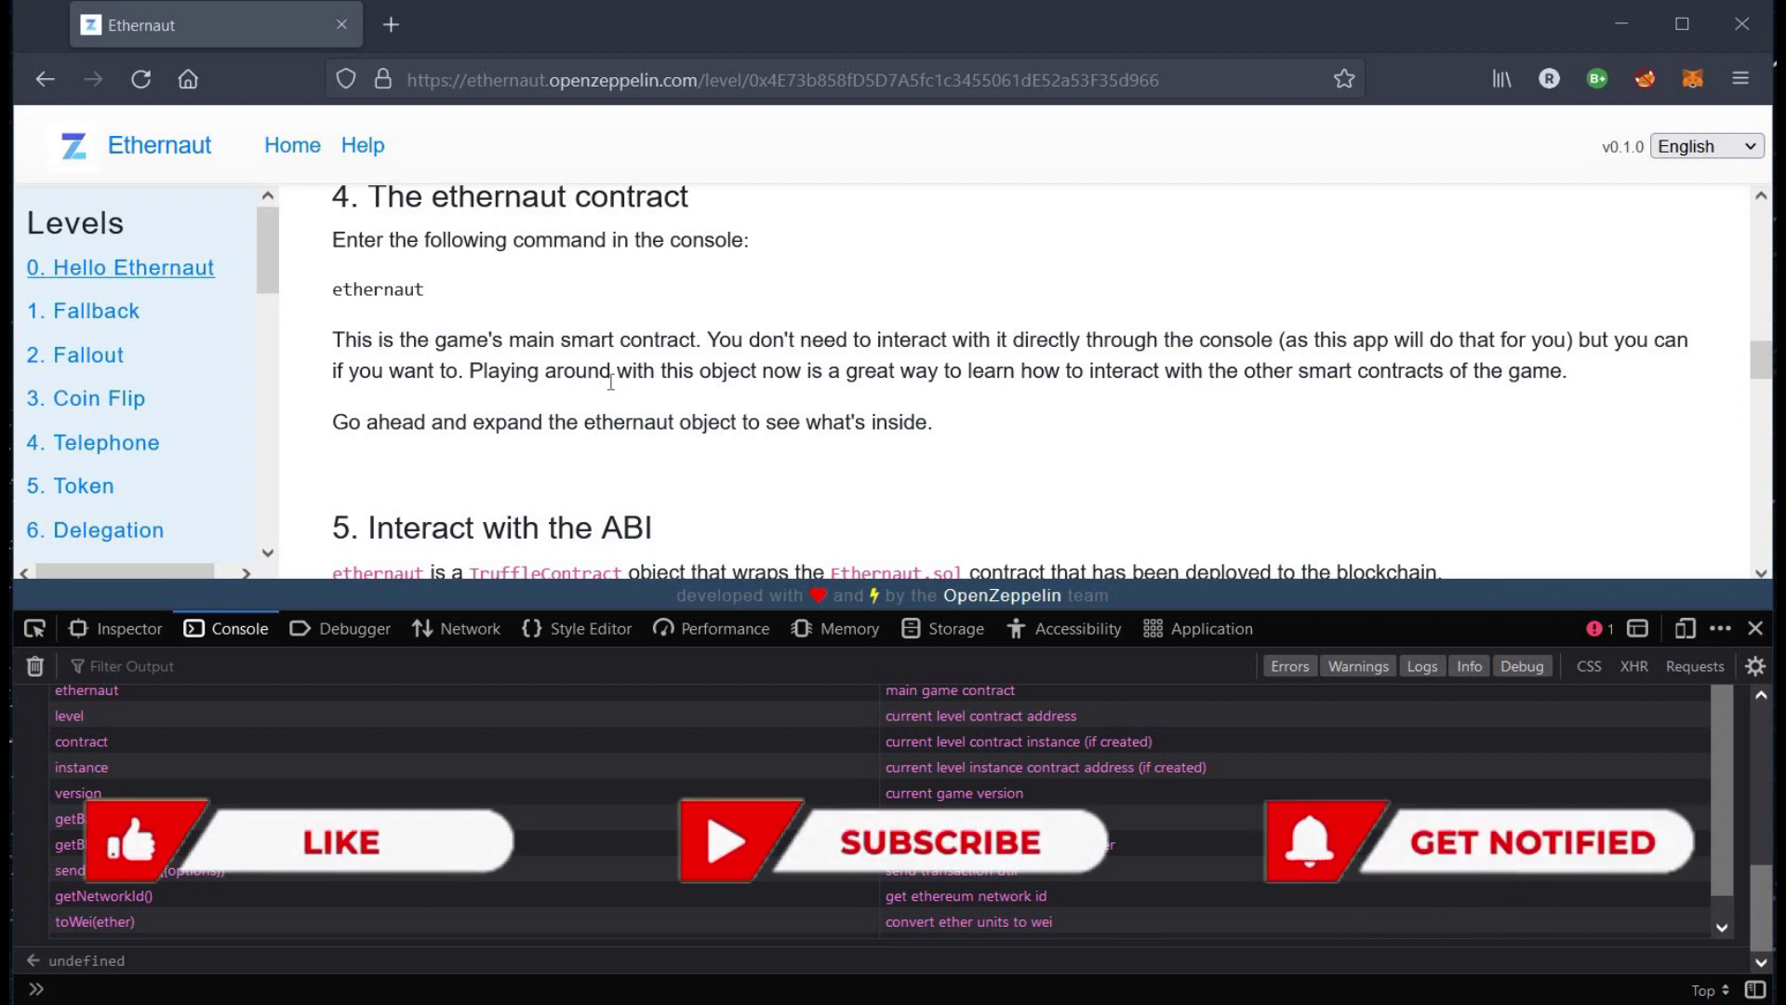
Step: Copy 'ethernaut' from the instructions, run it in the console, and inspect the contract address
{"action": "double_click", "coordinate": [378, 290]}
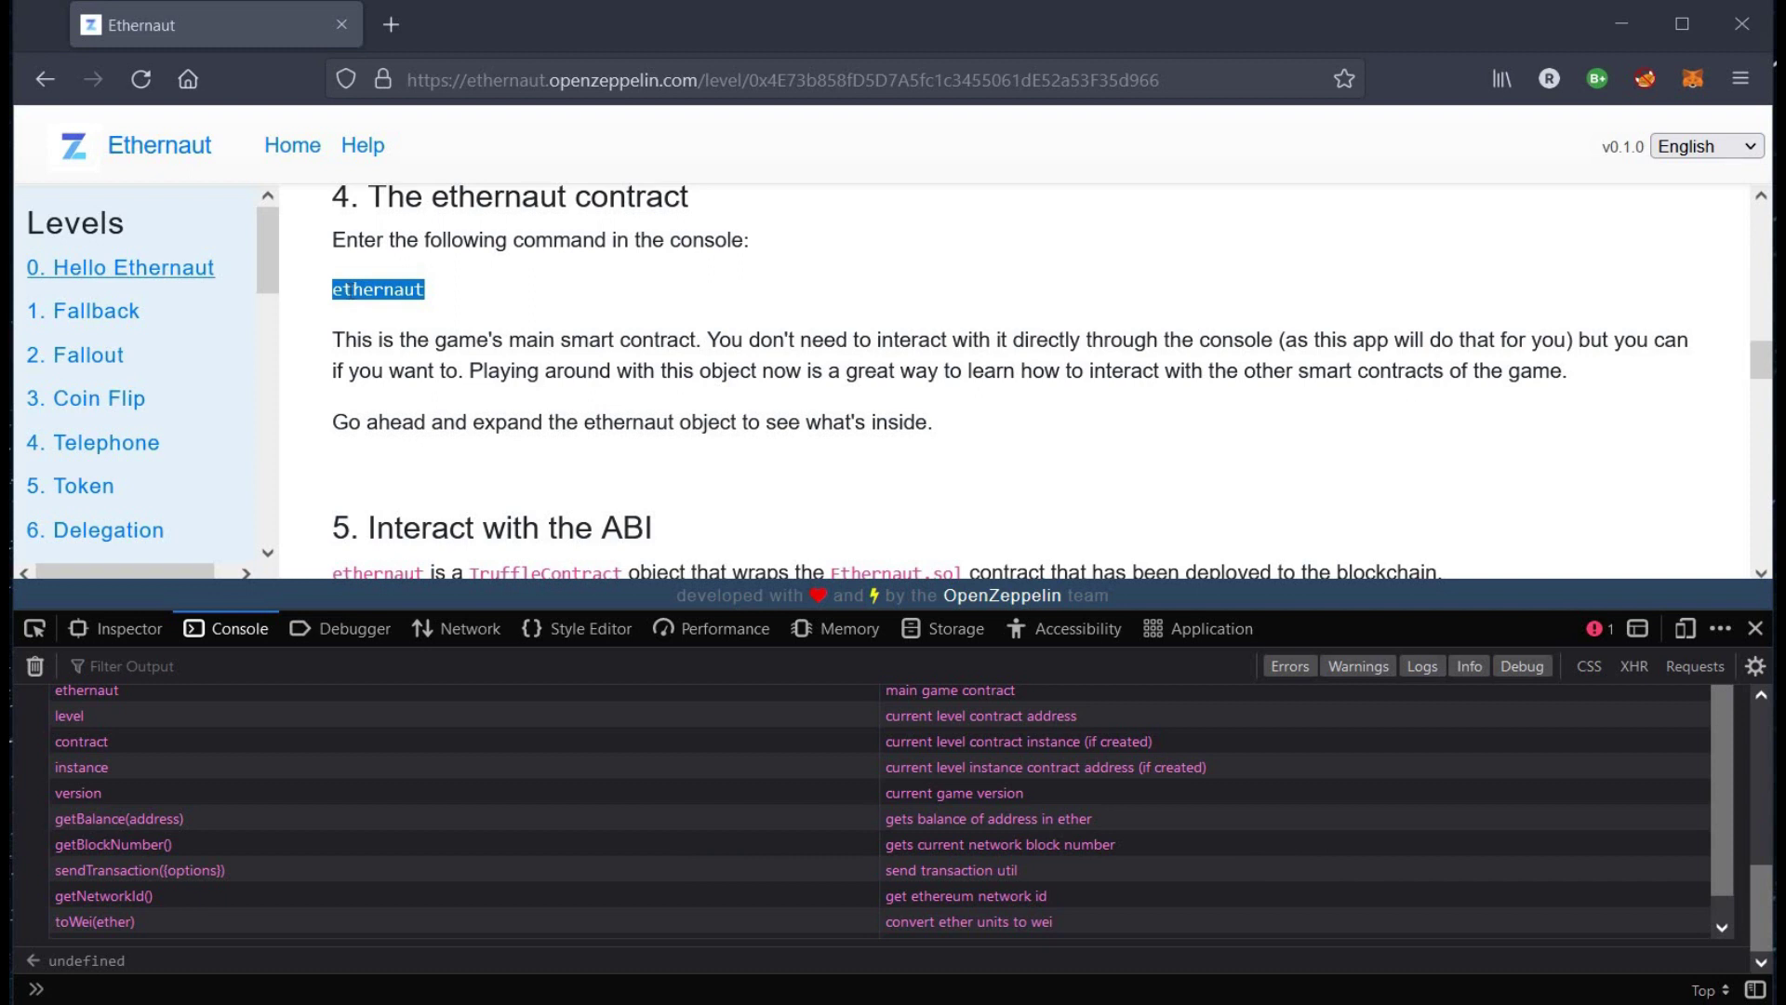
{"action": "right_click", "coordinate": [352, 292]}
{"action": "left_click", "coordinate": [381, 322]}
{"action": "left_click", "coordinate": [98, 991]}
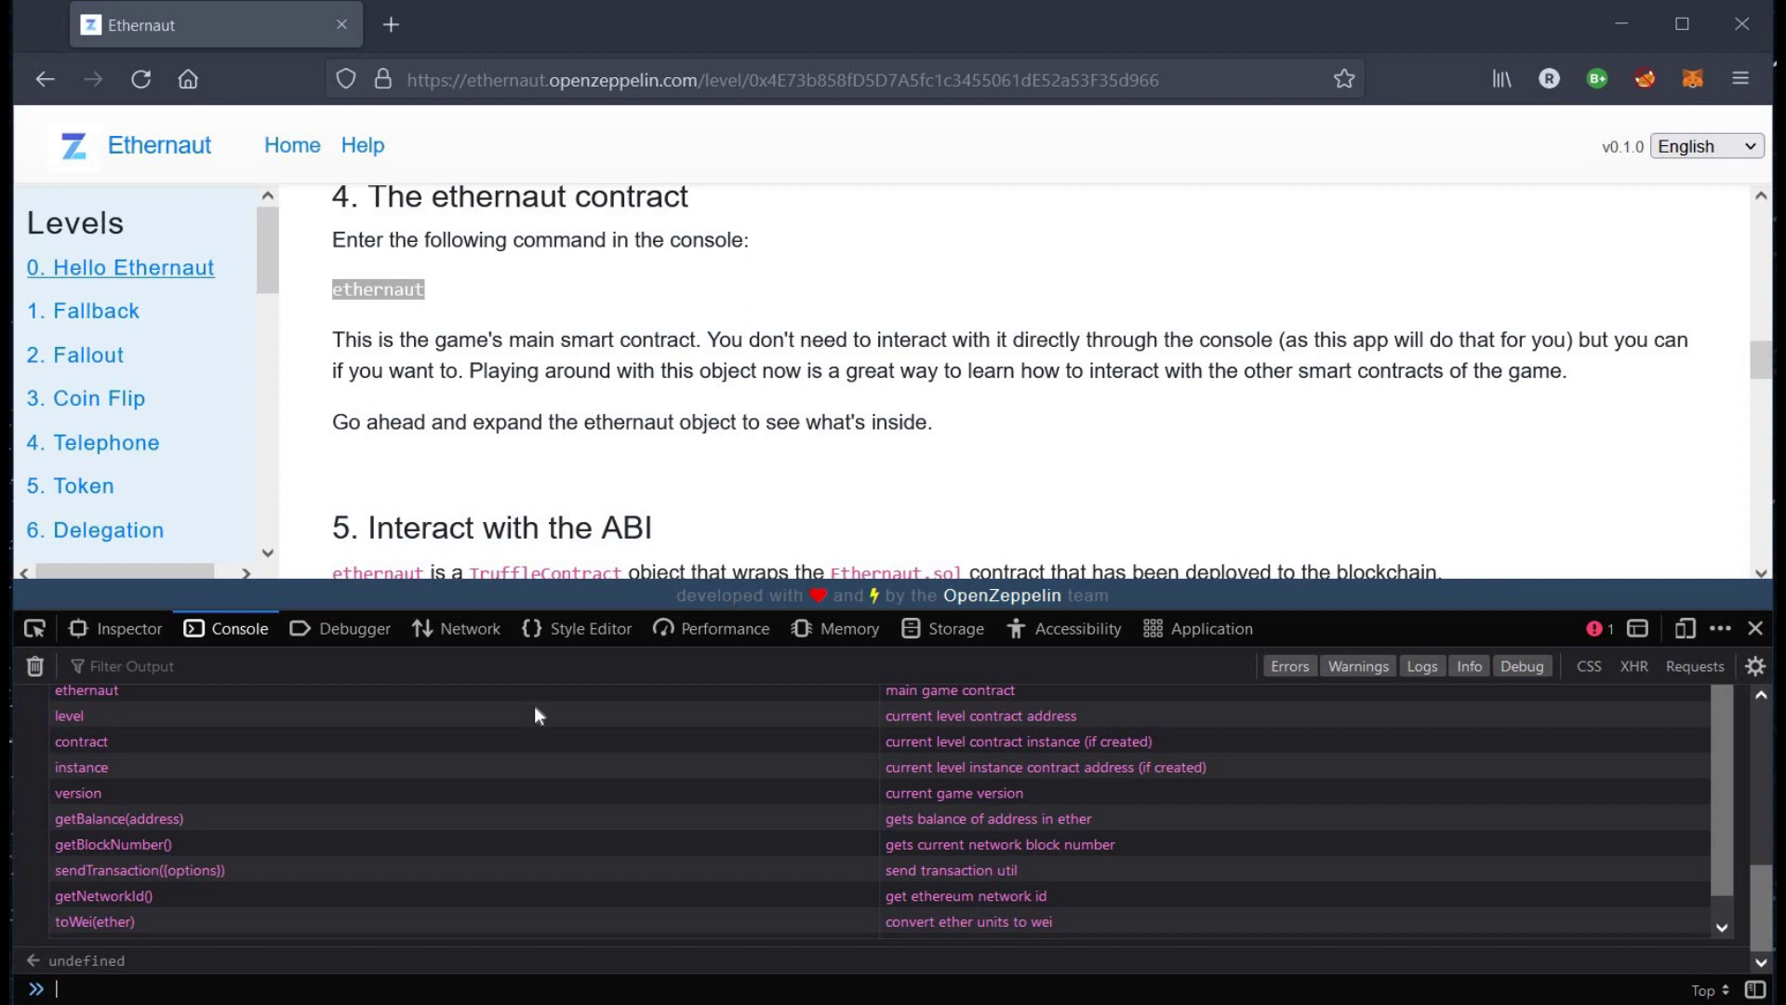
{"action": "key", "text": "ctrl+v"}
{"action": "key", "text": "Return"}
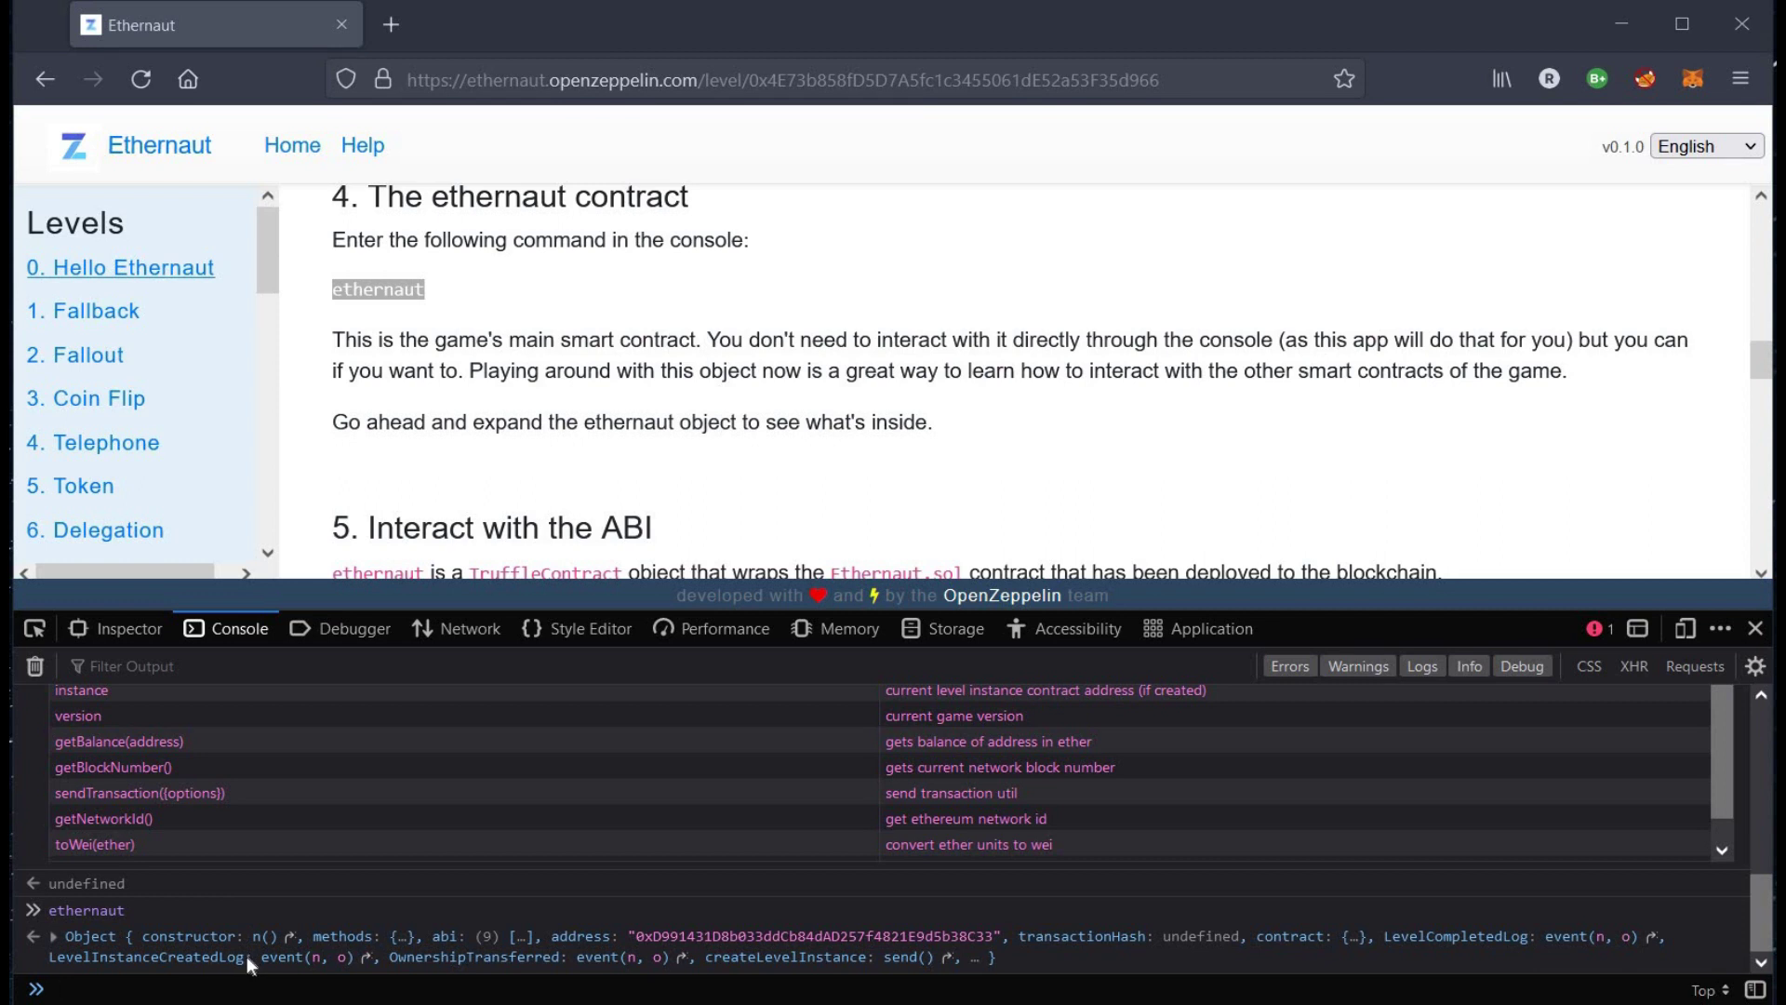
{"action": "double_click", "coordinate": [744, 926]}
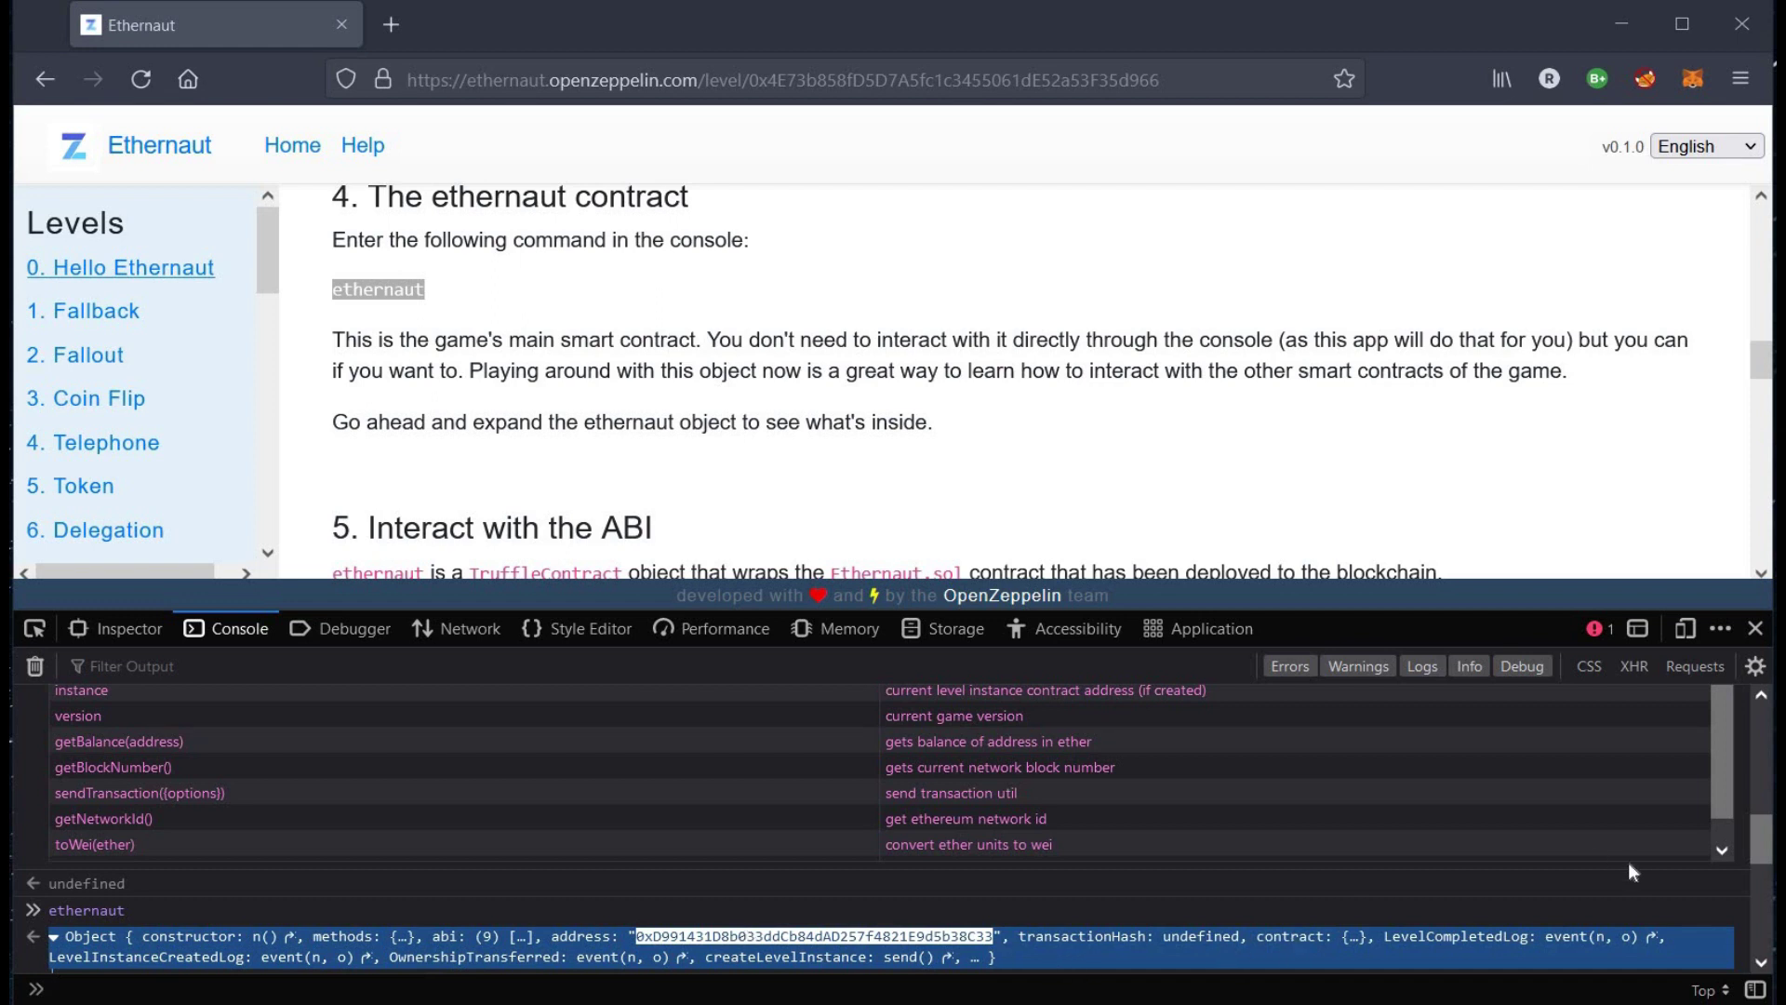
{"action": "left_click_drag", "start_coordinate": [1757, 856], "coordinate": [1761, 960]}
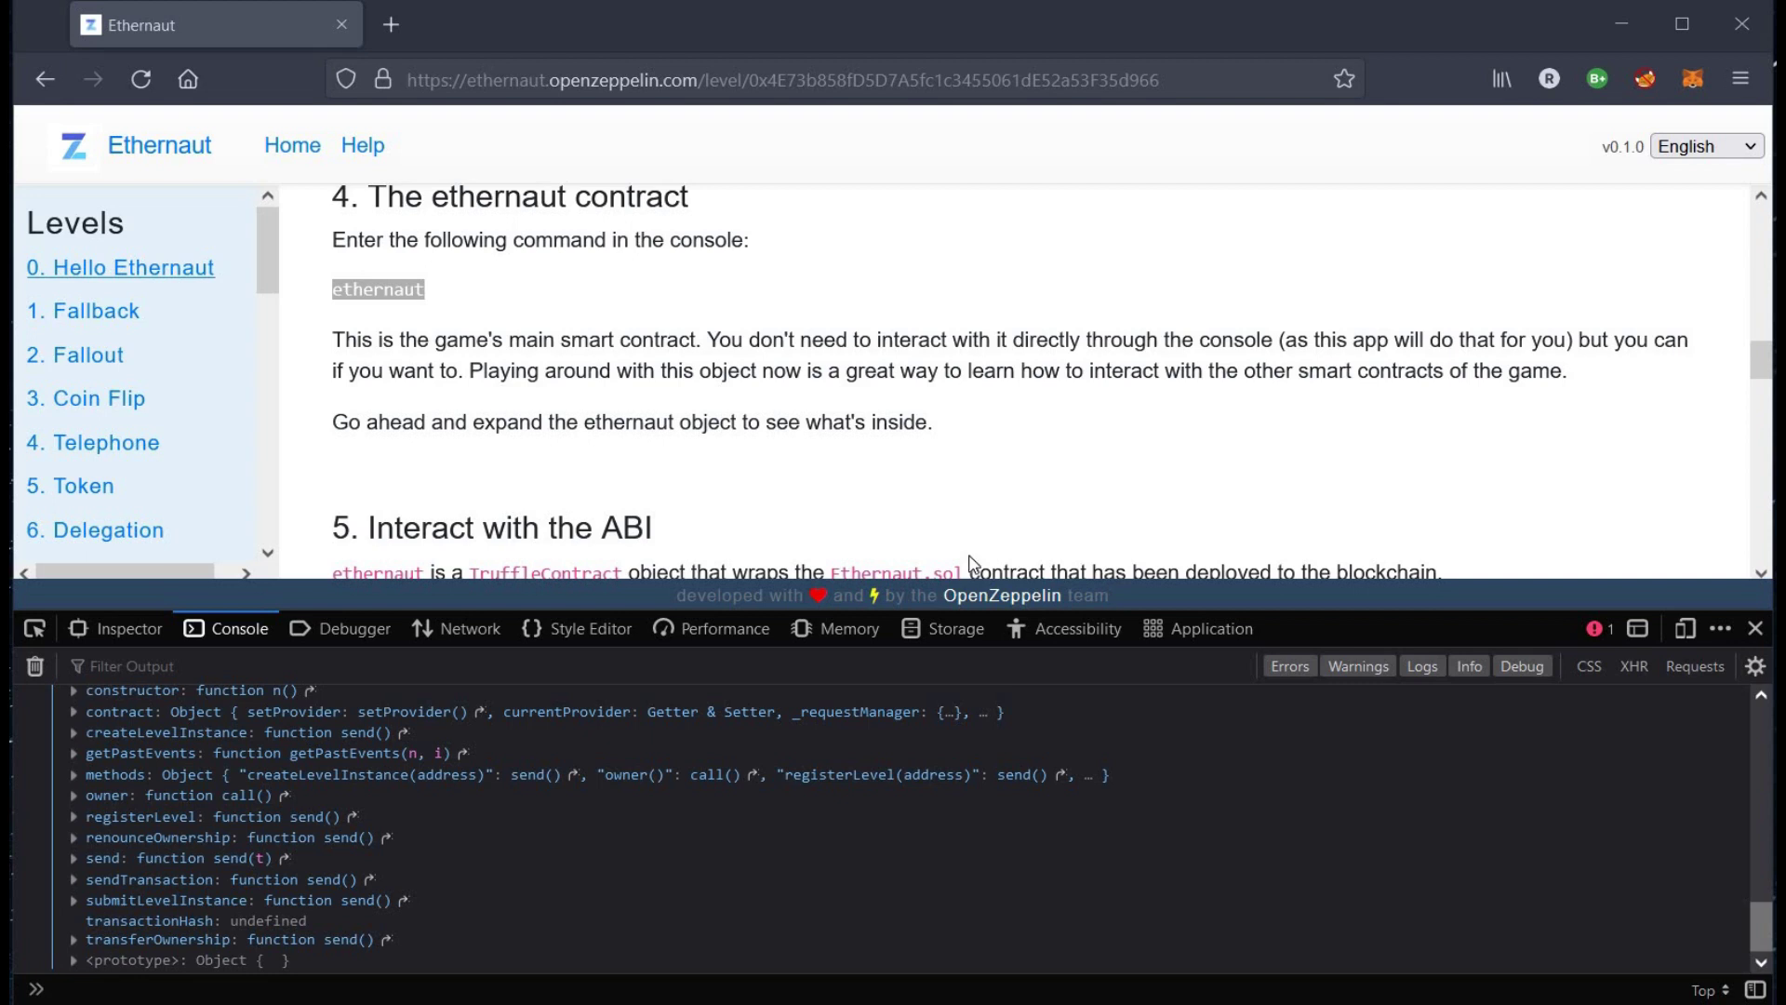
{"action": "left_click", "coordinate": [845, 478]}
{"action": "scroll", "coordinate": [846, 479], "scroll_direction": "down", "scroll_amount": 3}
{"action": "scroll", "coordinate": [846, 478], "scroll_direction": "down", "scroll_amount": 3}
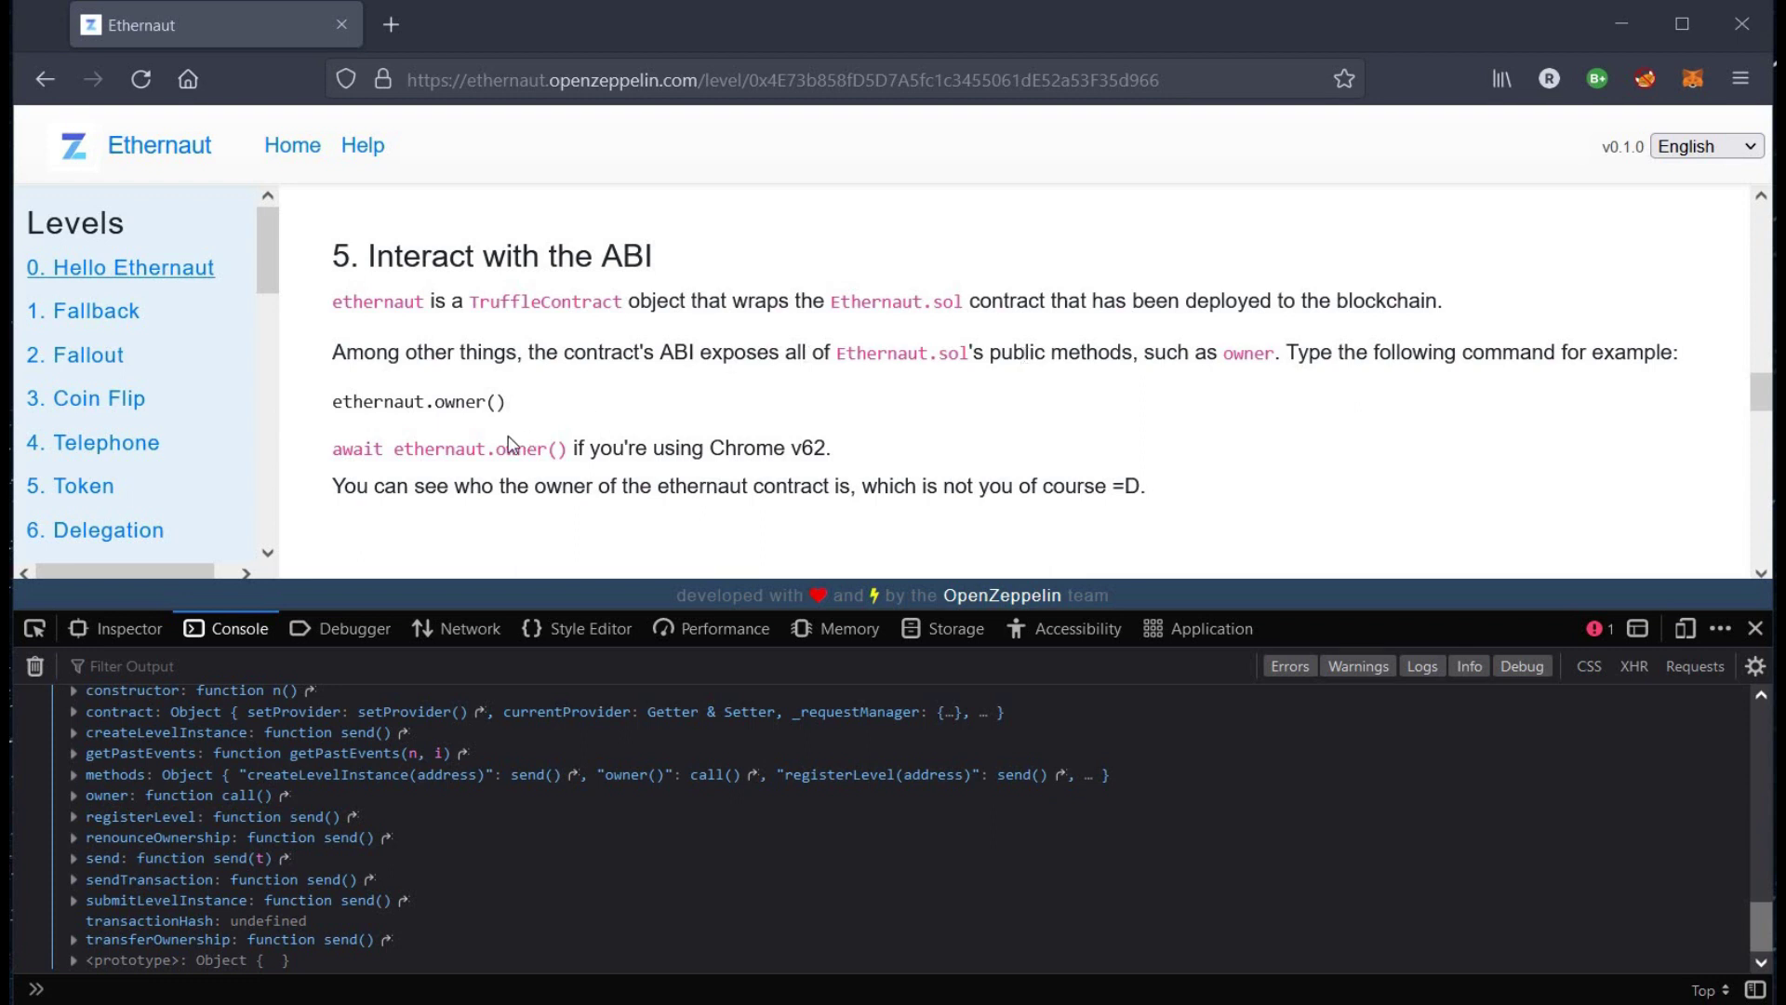
Step: Copy and run await ethernaut.owner(), returning the owner address starting 0x09902A56
{"action": "double_click", "coordinate": [397, 401]}
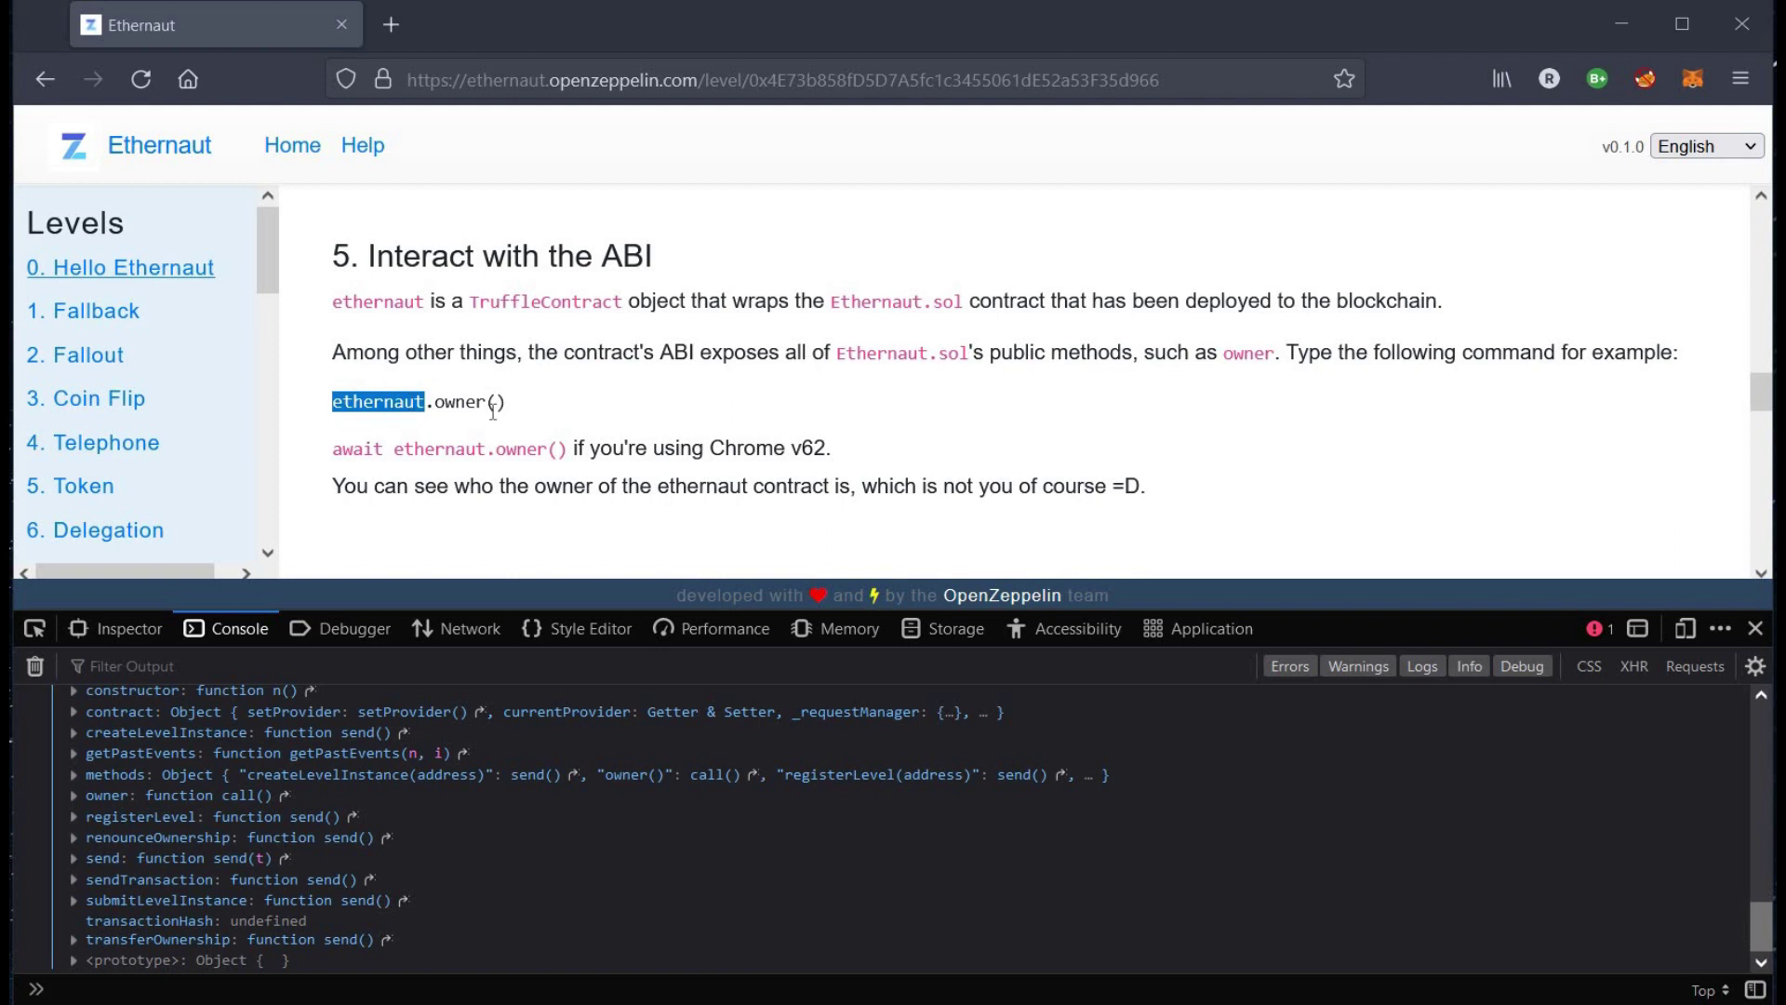
{"action": "left_click", "coordinate": [336, 449]}
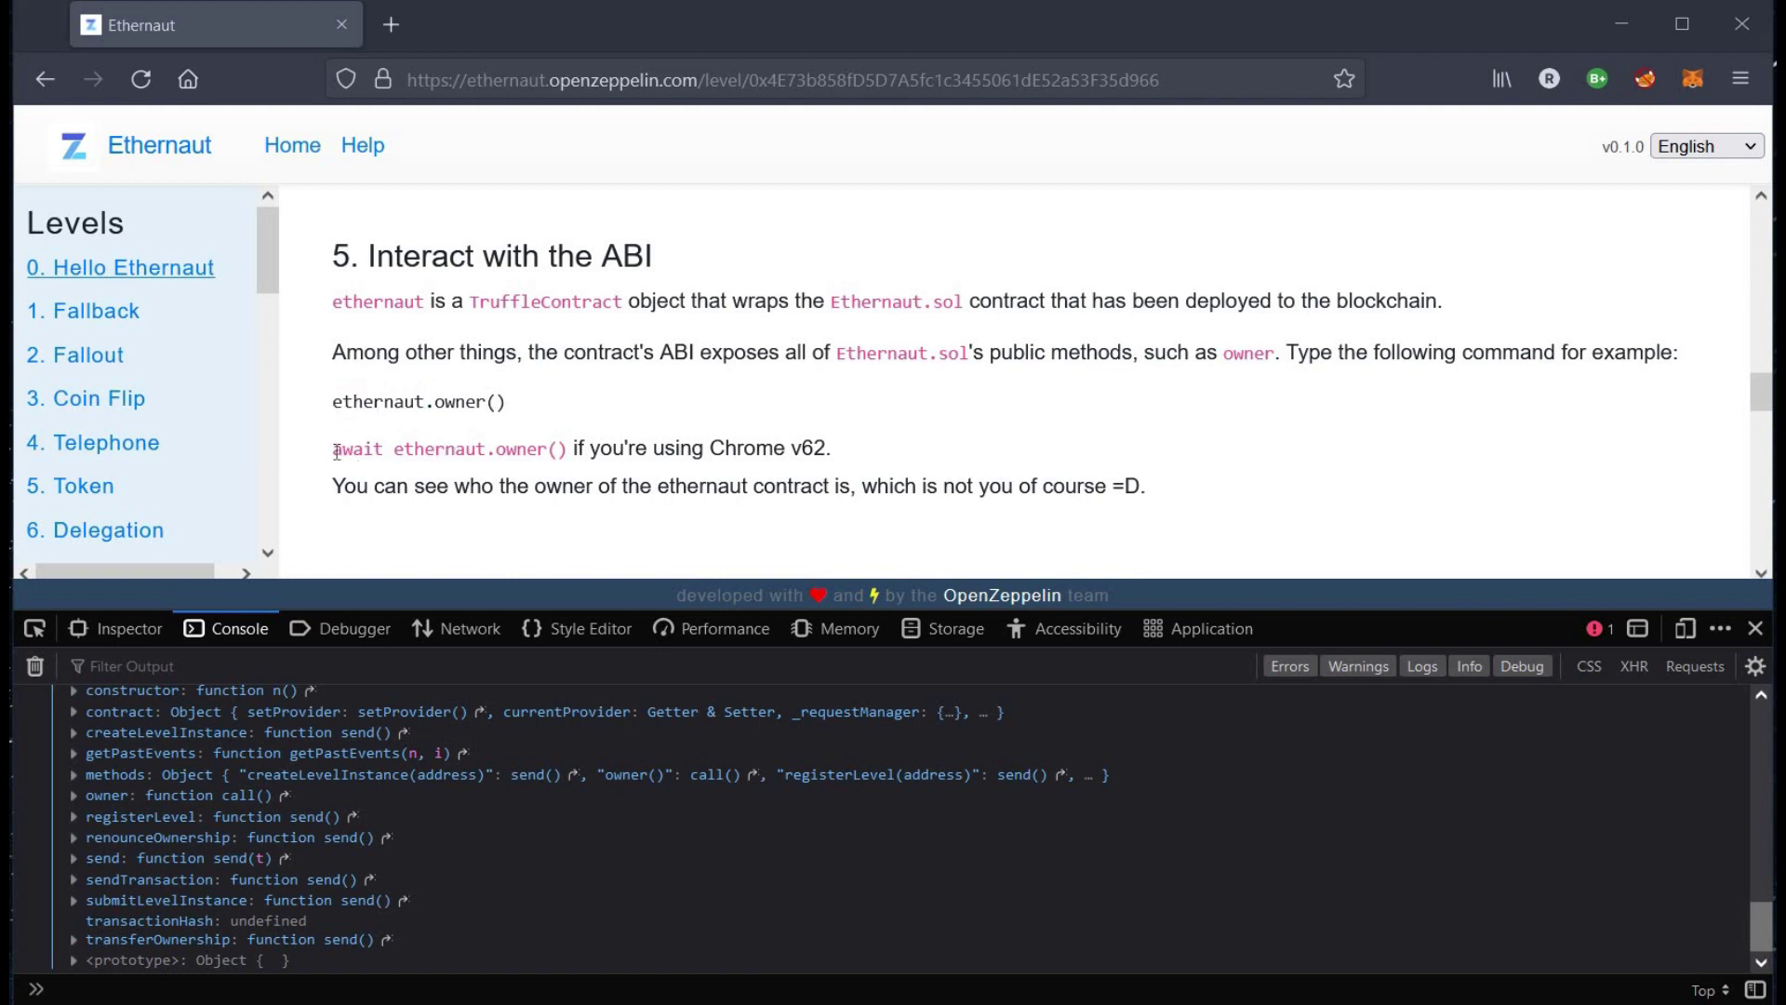
{"action": "left_click_drag", "start_coordinate": [333, 449], "coordinate": [565, 451]}
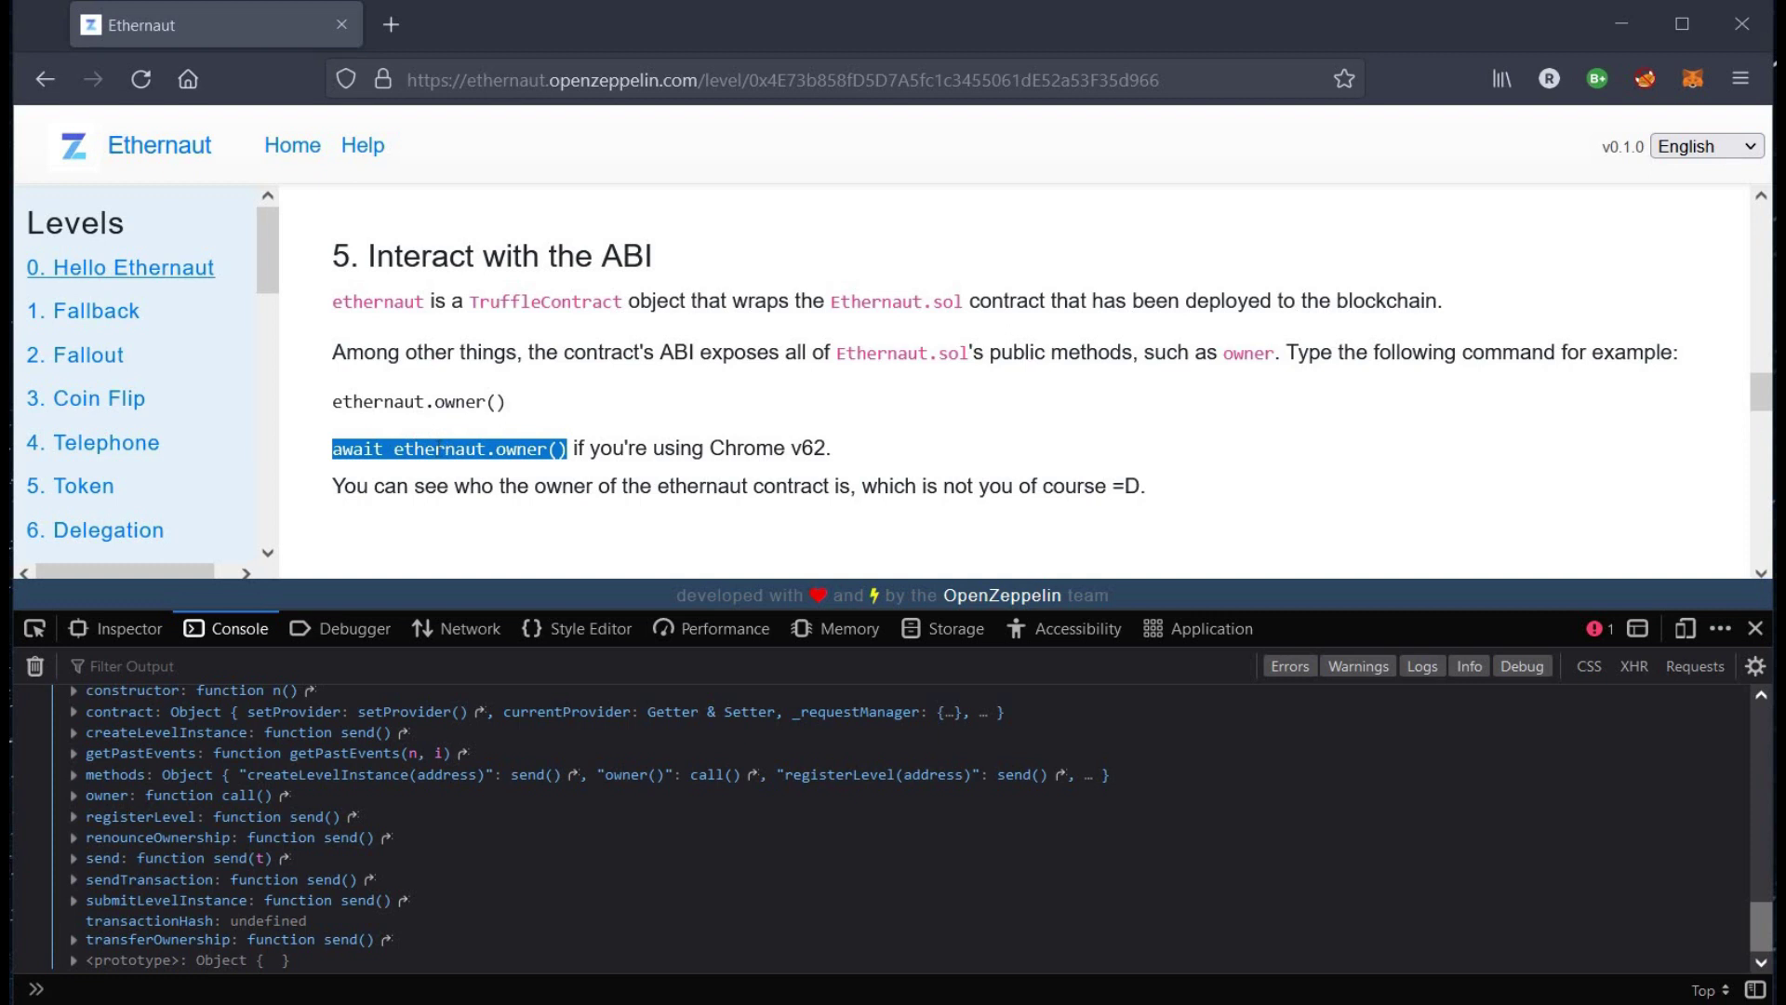
{"action": "right_click", "coordinate": [446, 448]}
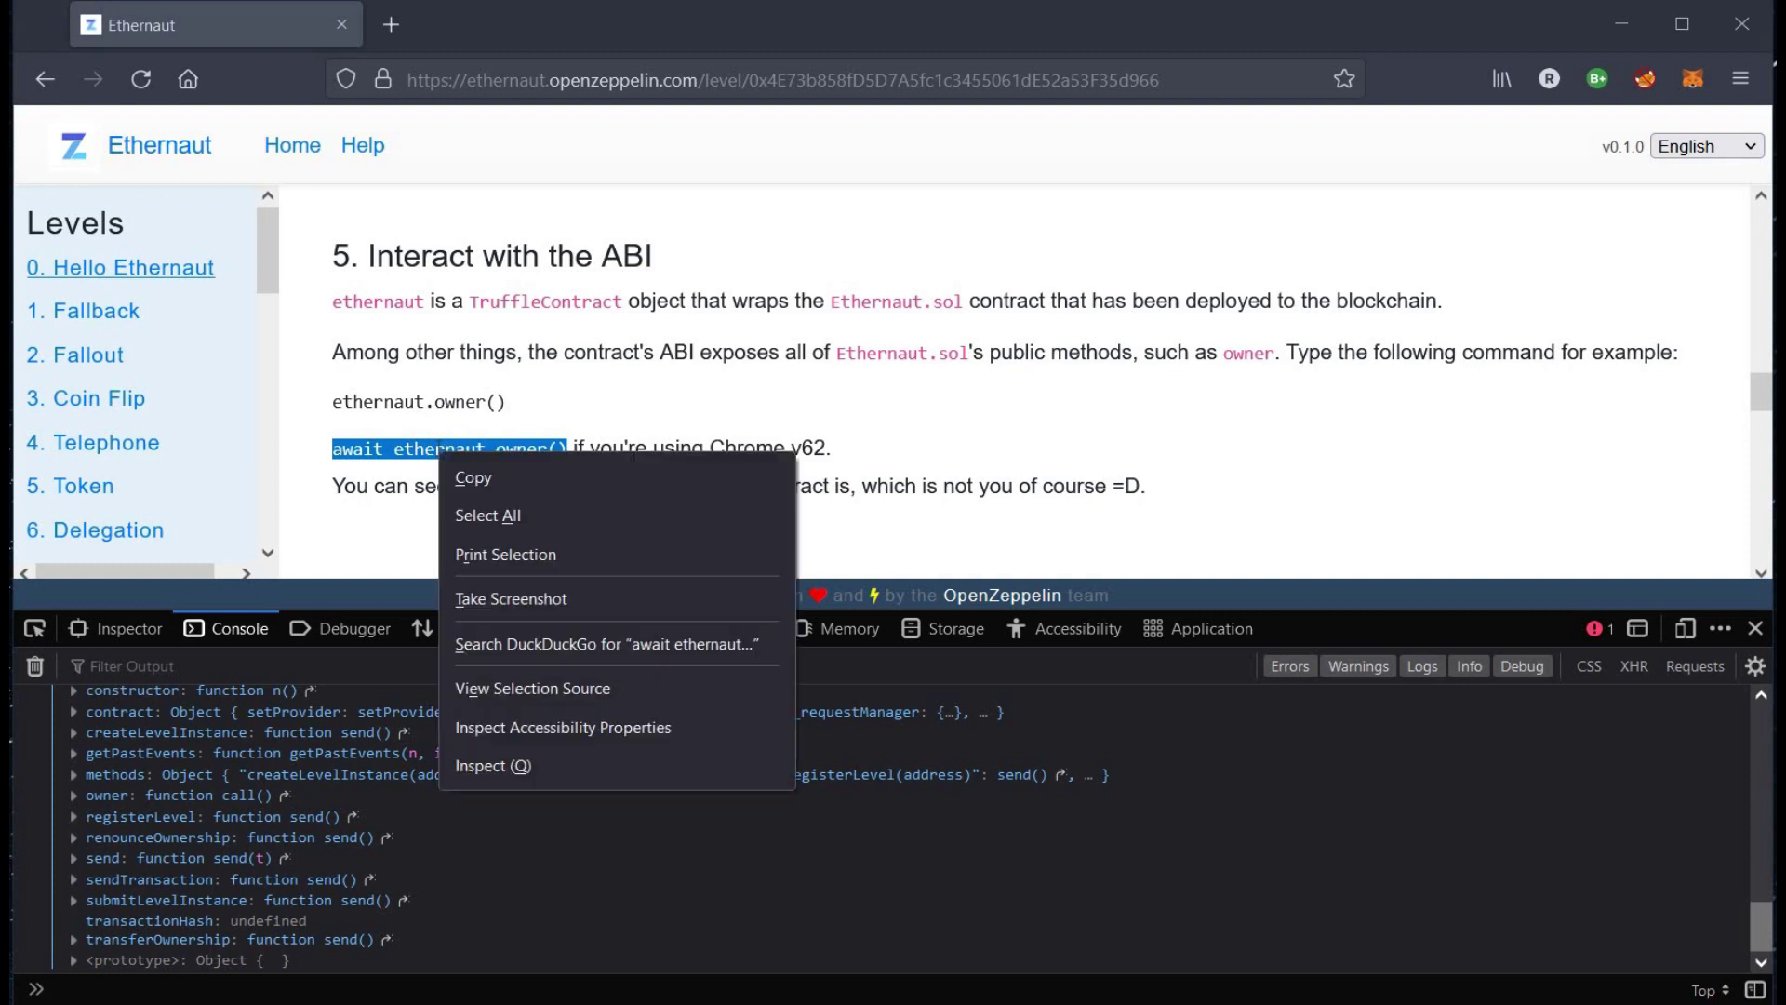
{"action": "left_click", "coordinate": [467, 471]}
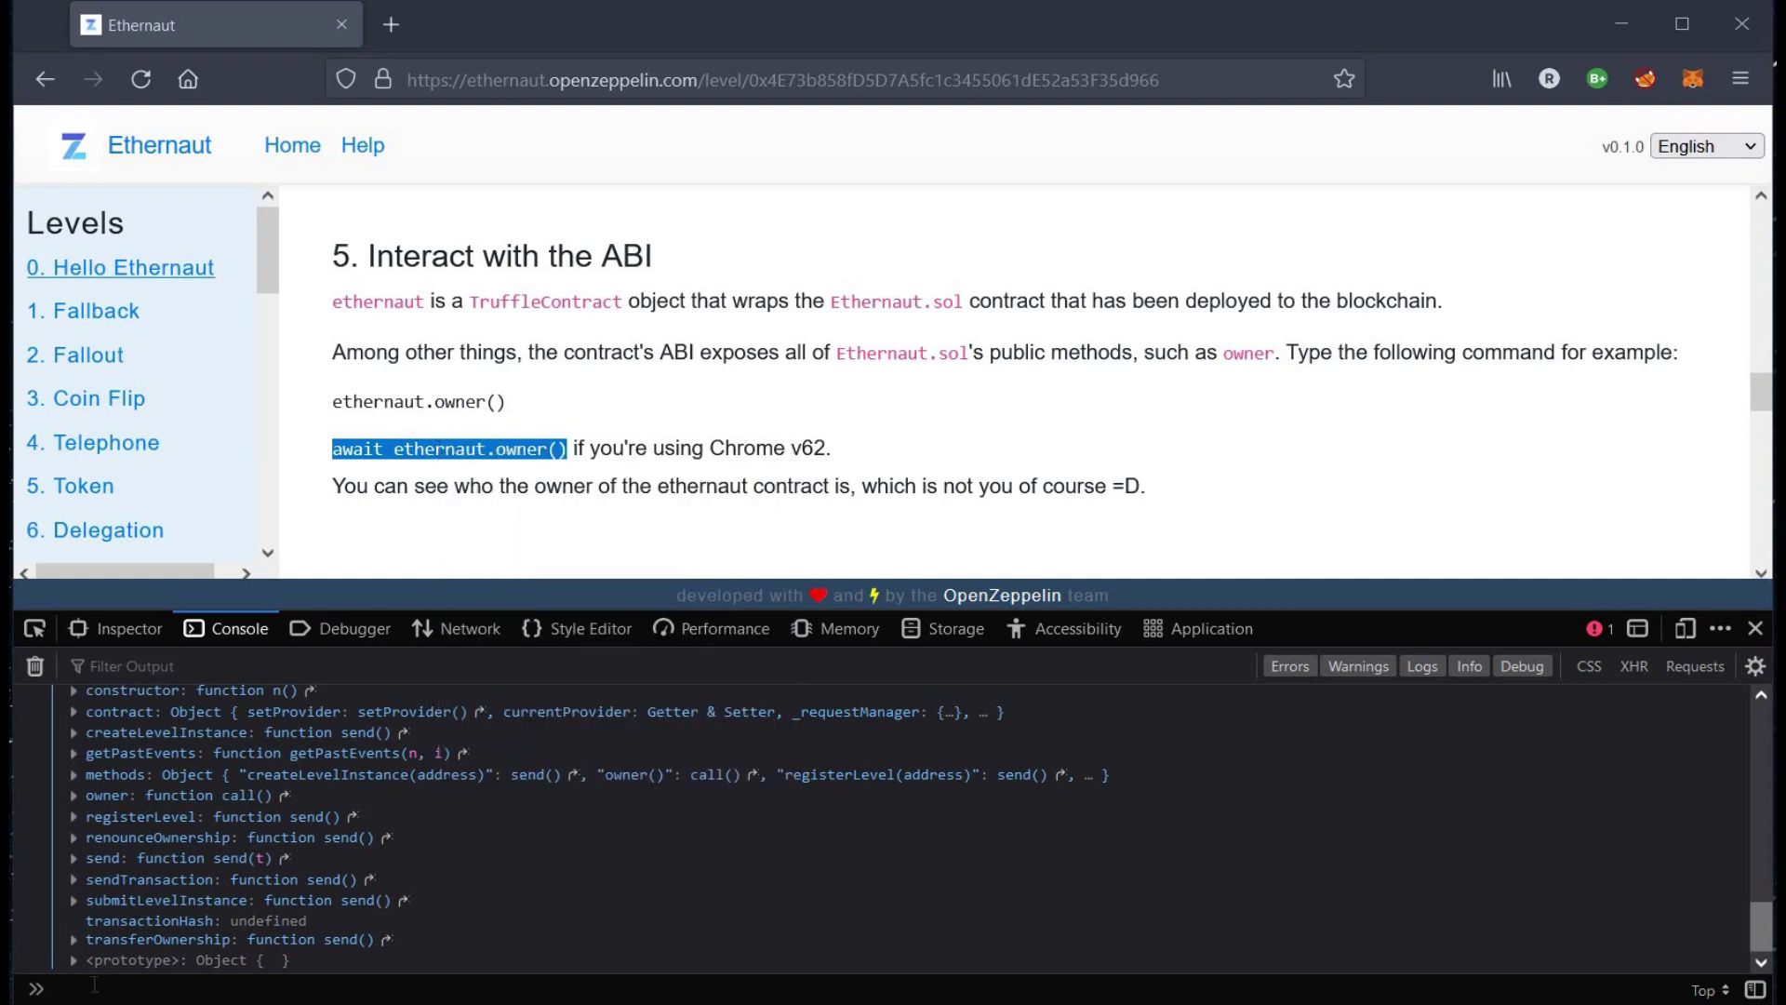
{"action": "left_click", "coordinate": [419, 987]}
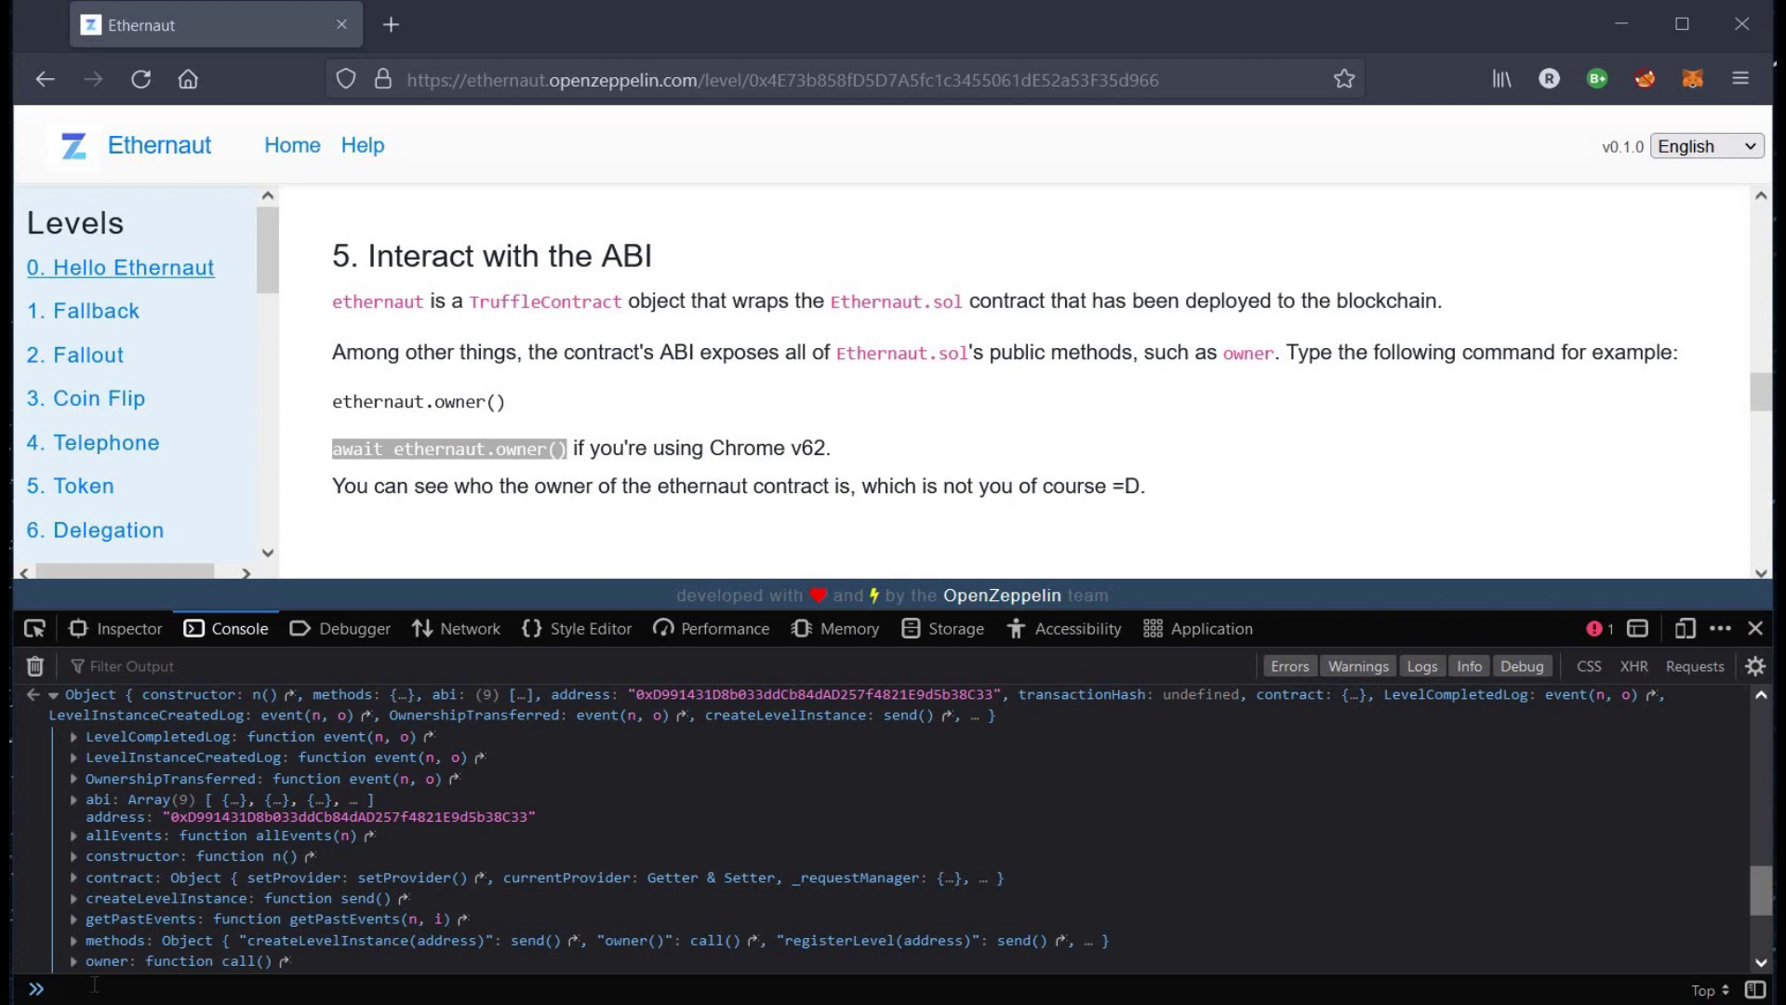
{"action": "key", "text": "ctrl+v"}
{"action": "key", "text": "Return"}
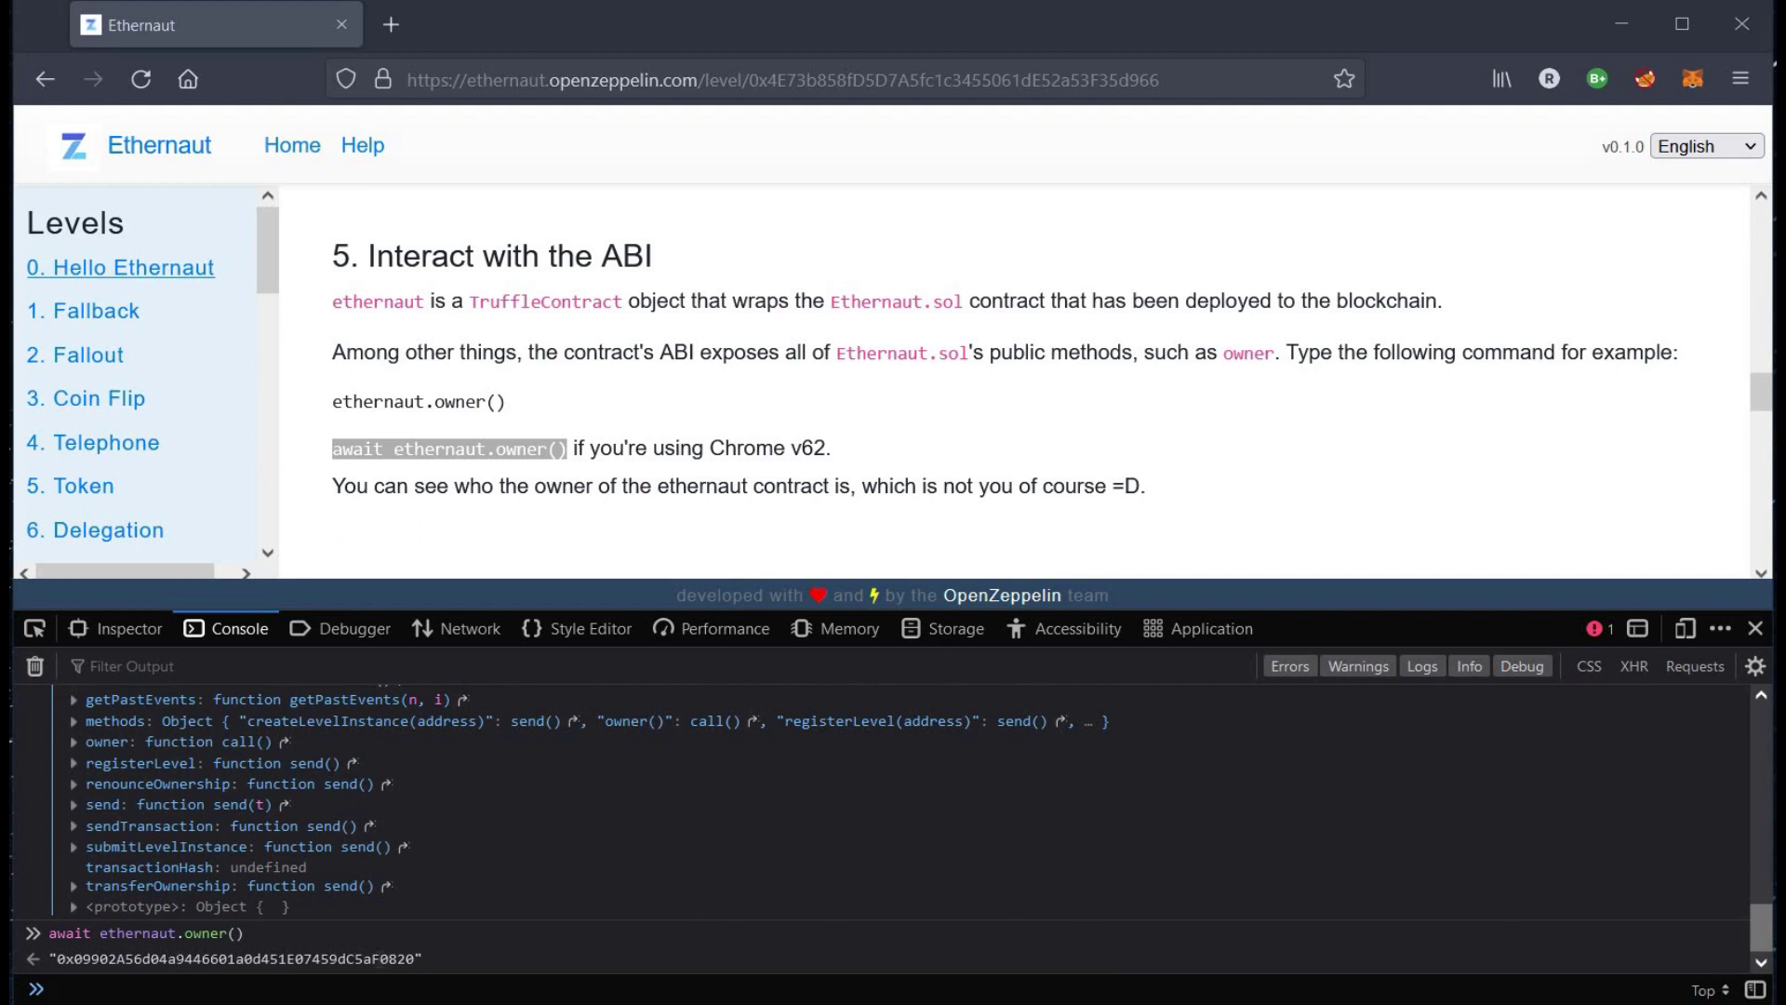
{"action": "double_click", "coordinate": [235, 957]}
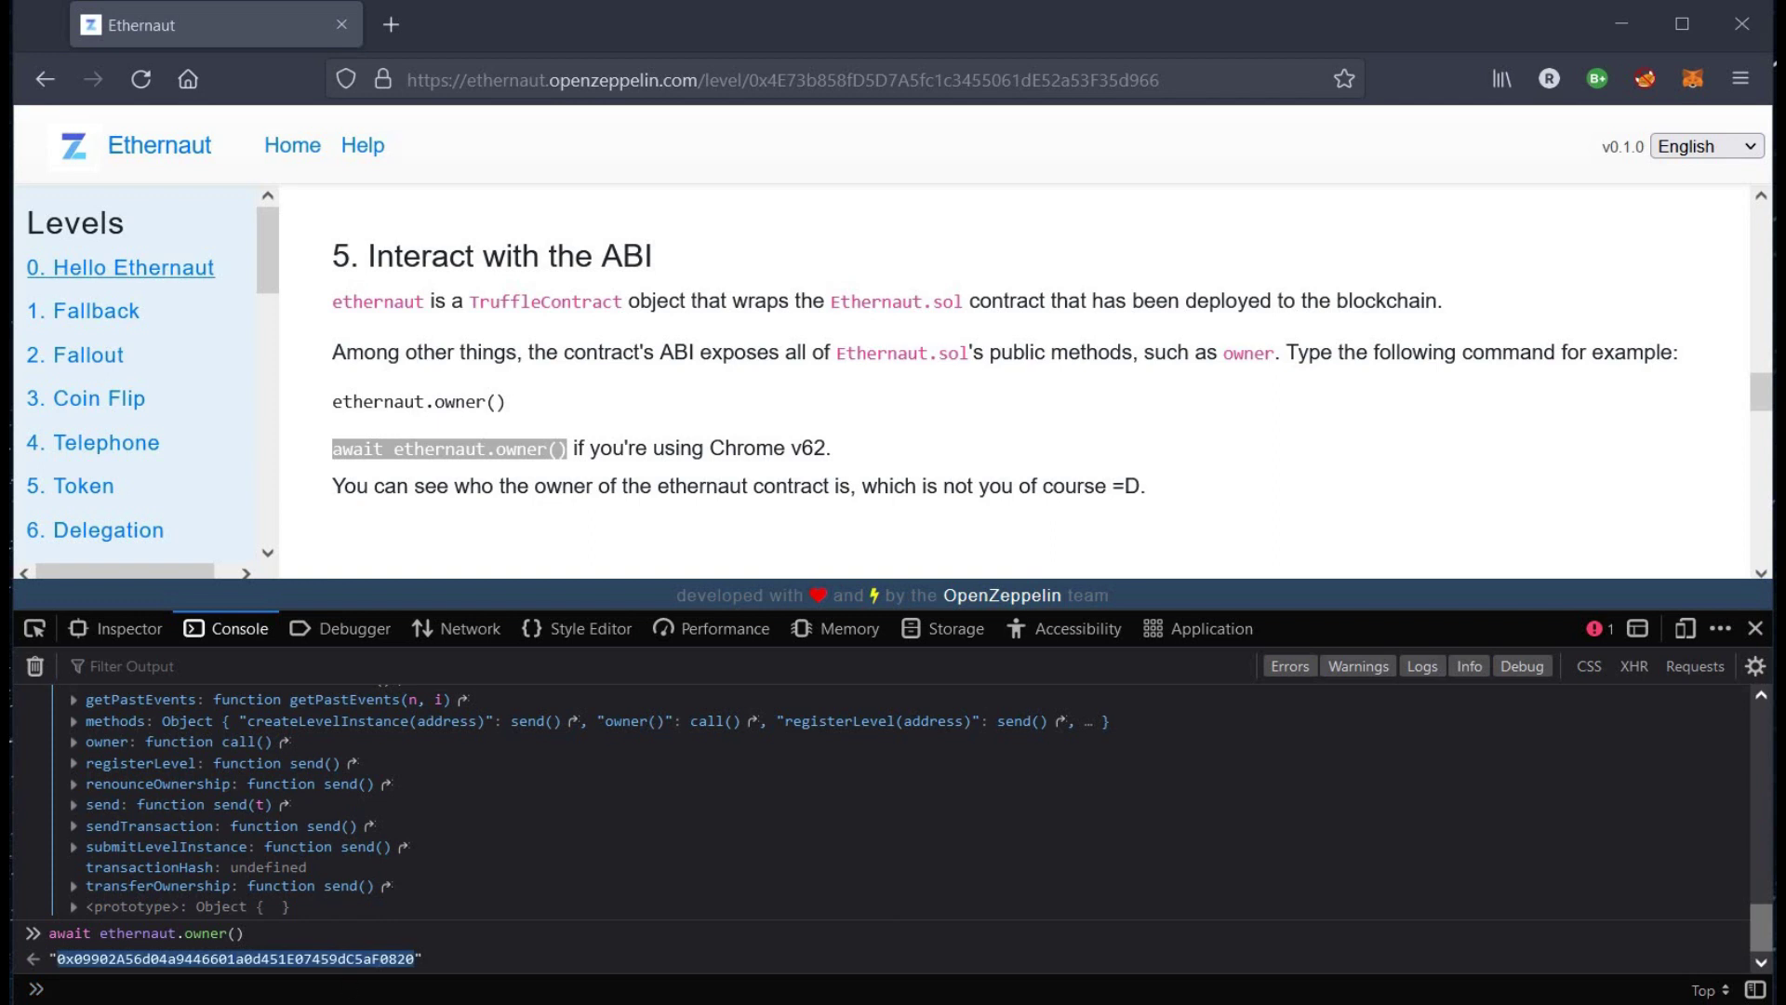
{"action": "left_click", "coordinate": [482, 962]}
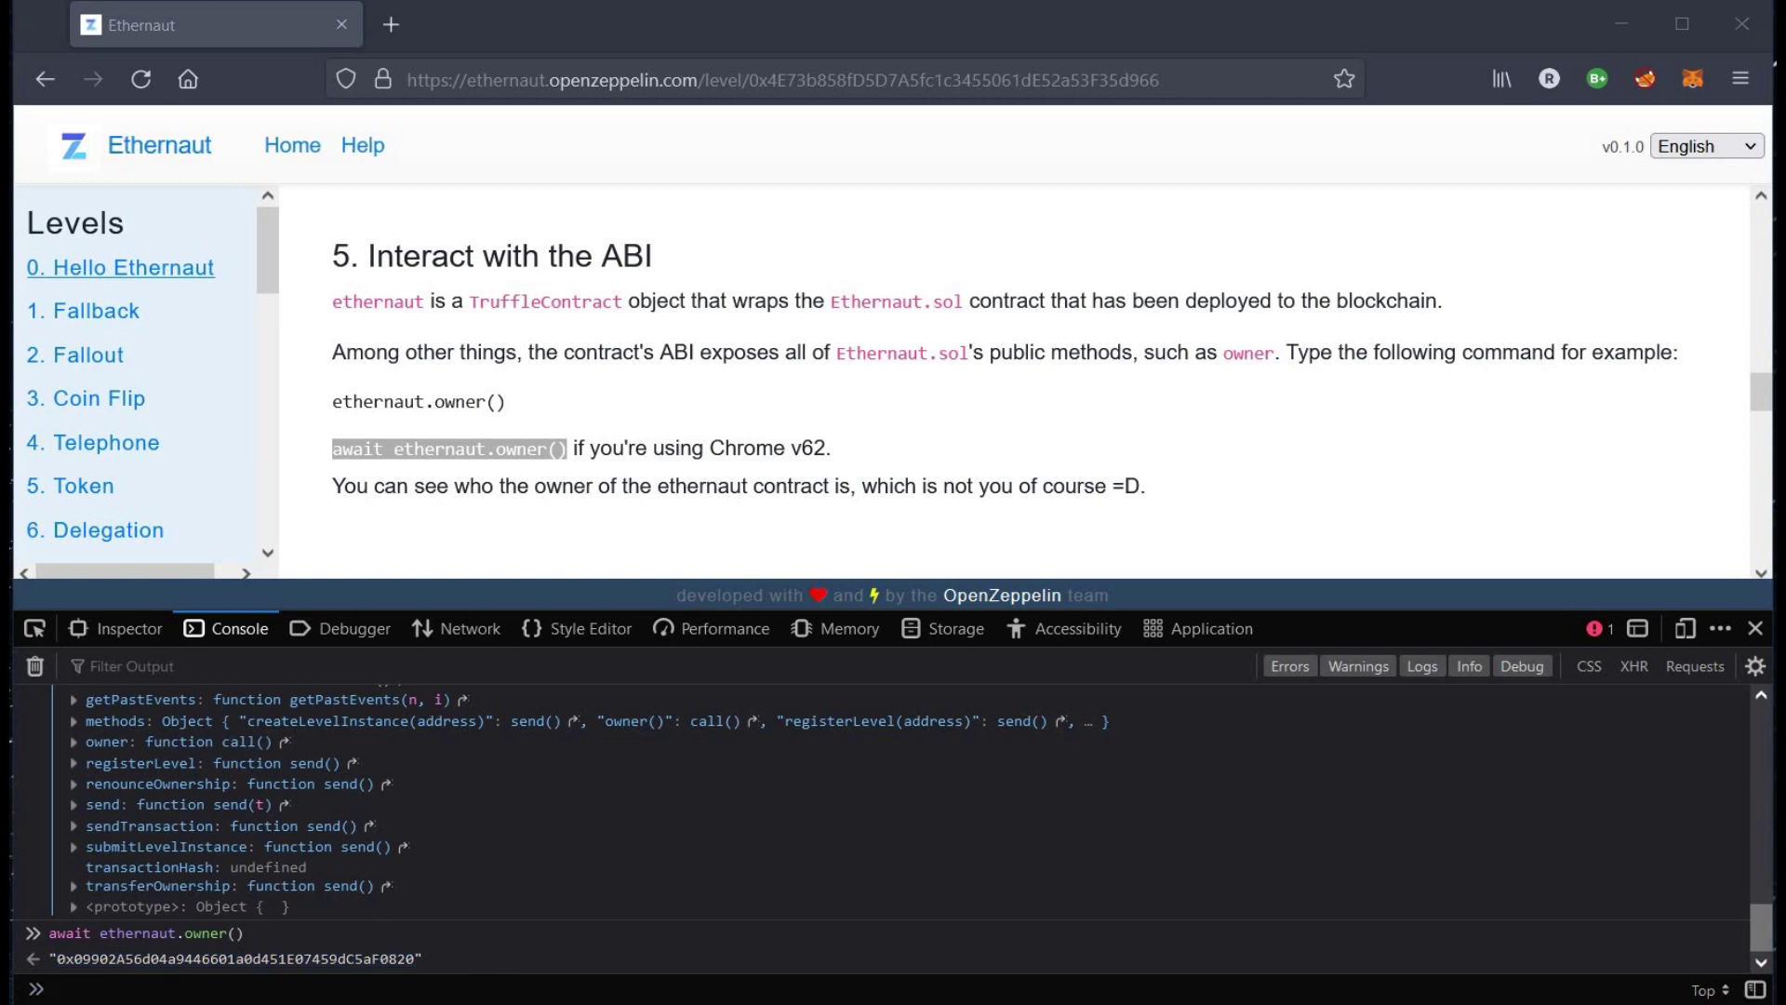
{"action": "left_click", "coordinate": [876, 535]}
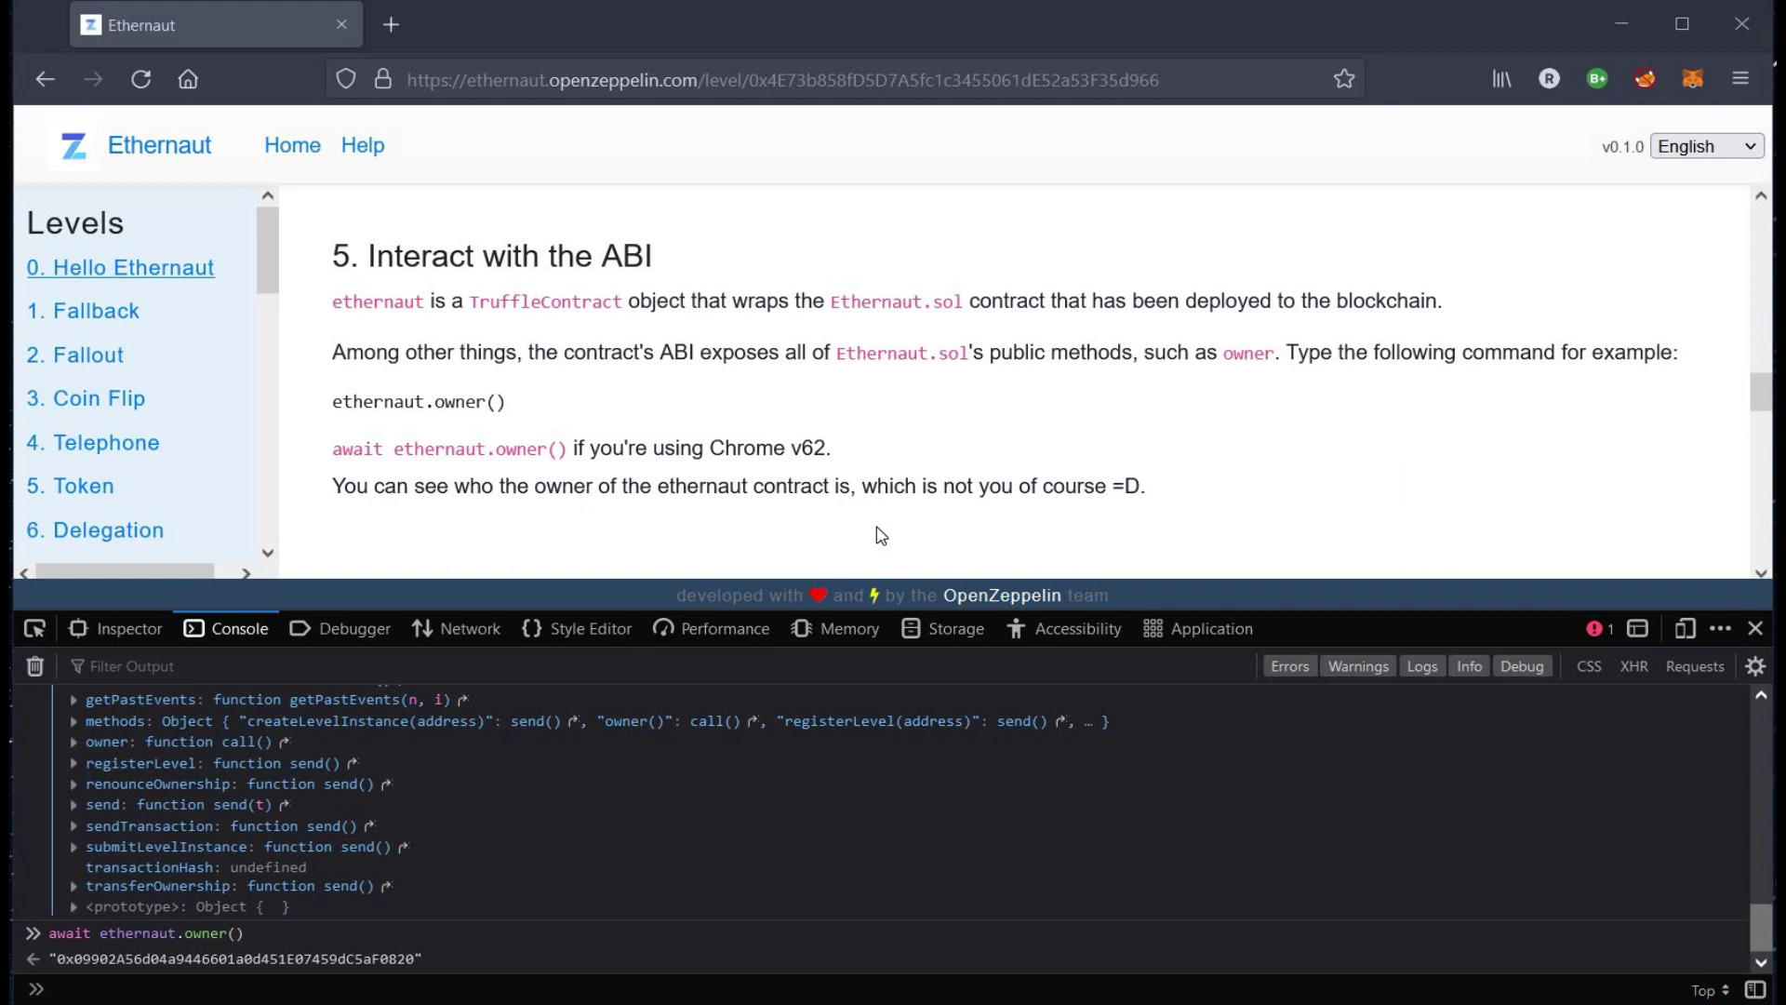
{"action": "scroll", "coordinate": [877, 534], "scroll_direction": "down", "scroll_amount": 2}
{"action": "scroll", "coordinate": [877, 535], "scroll_direction": "down", "scroll_amount": 2}
{"action": "scroll", "coordinate": [876, 534], "scroll_direction": "down", "scroll_amount": 1}
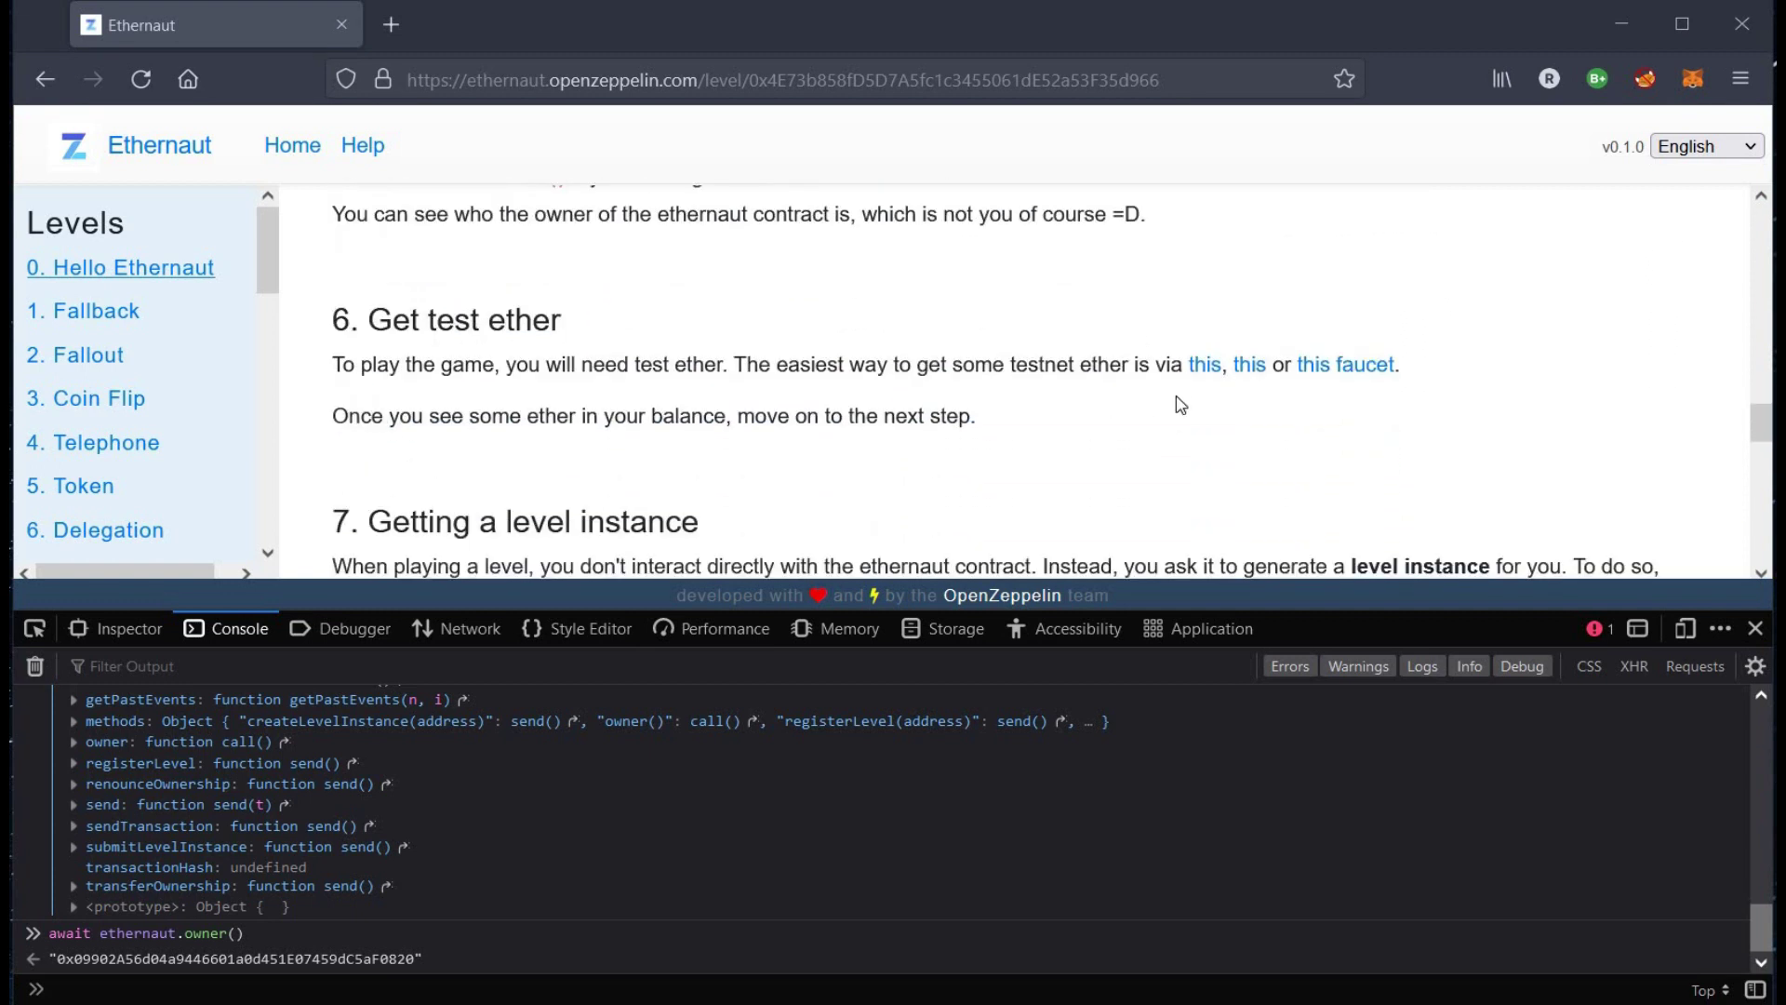
Step: Open the Rinkeby, Chainlink and Paradigm faucets in new tabs and view the Rinkeby one
{"action": "right_click", "coordinate": [1204, 372]}
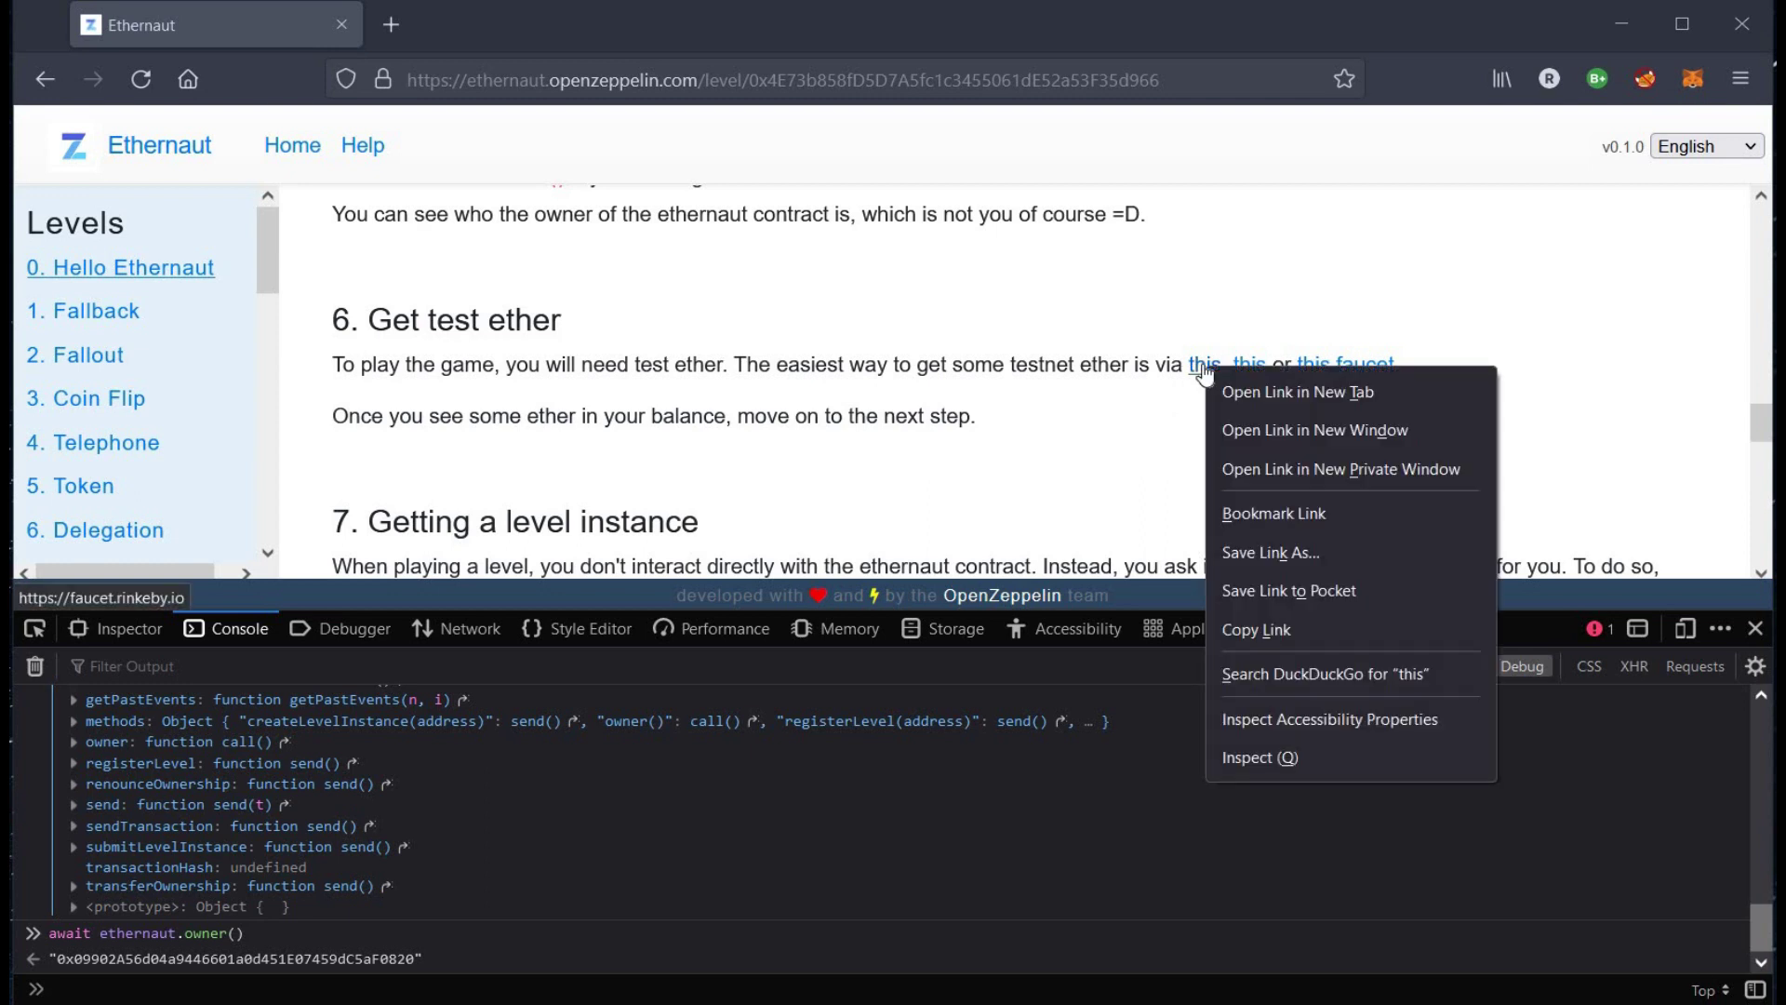
{"action": "left_click", "coordinate": [1298, 393]}
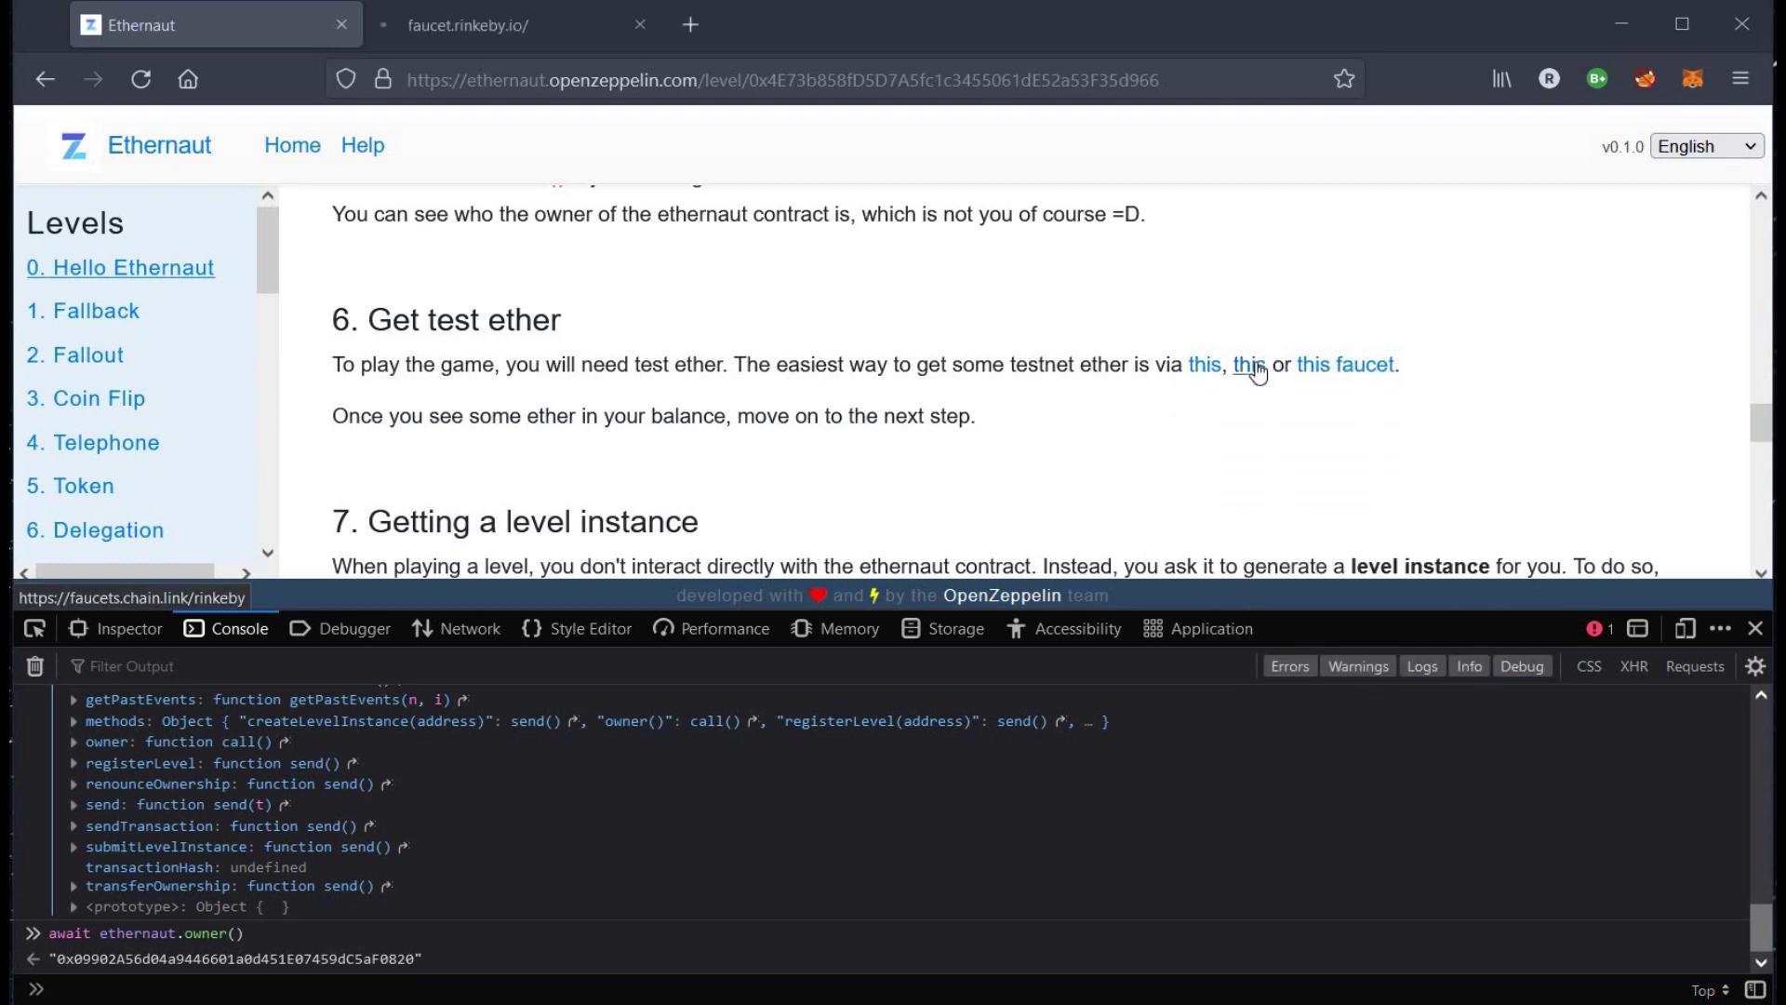
{"action": "right_click", "coordinate": [1255, 371]}
{"action": "left_click", "coordinate": [1295, 390]}
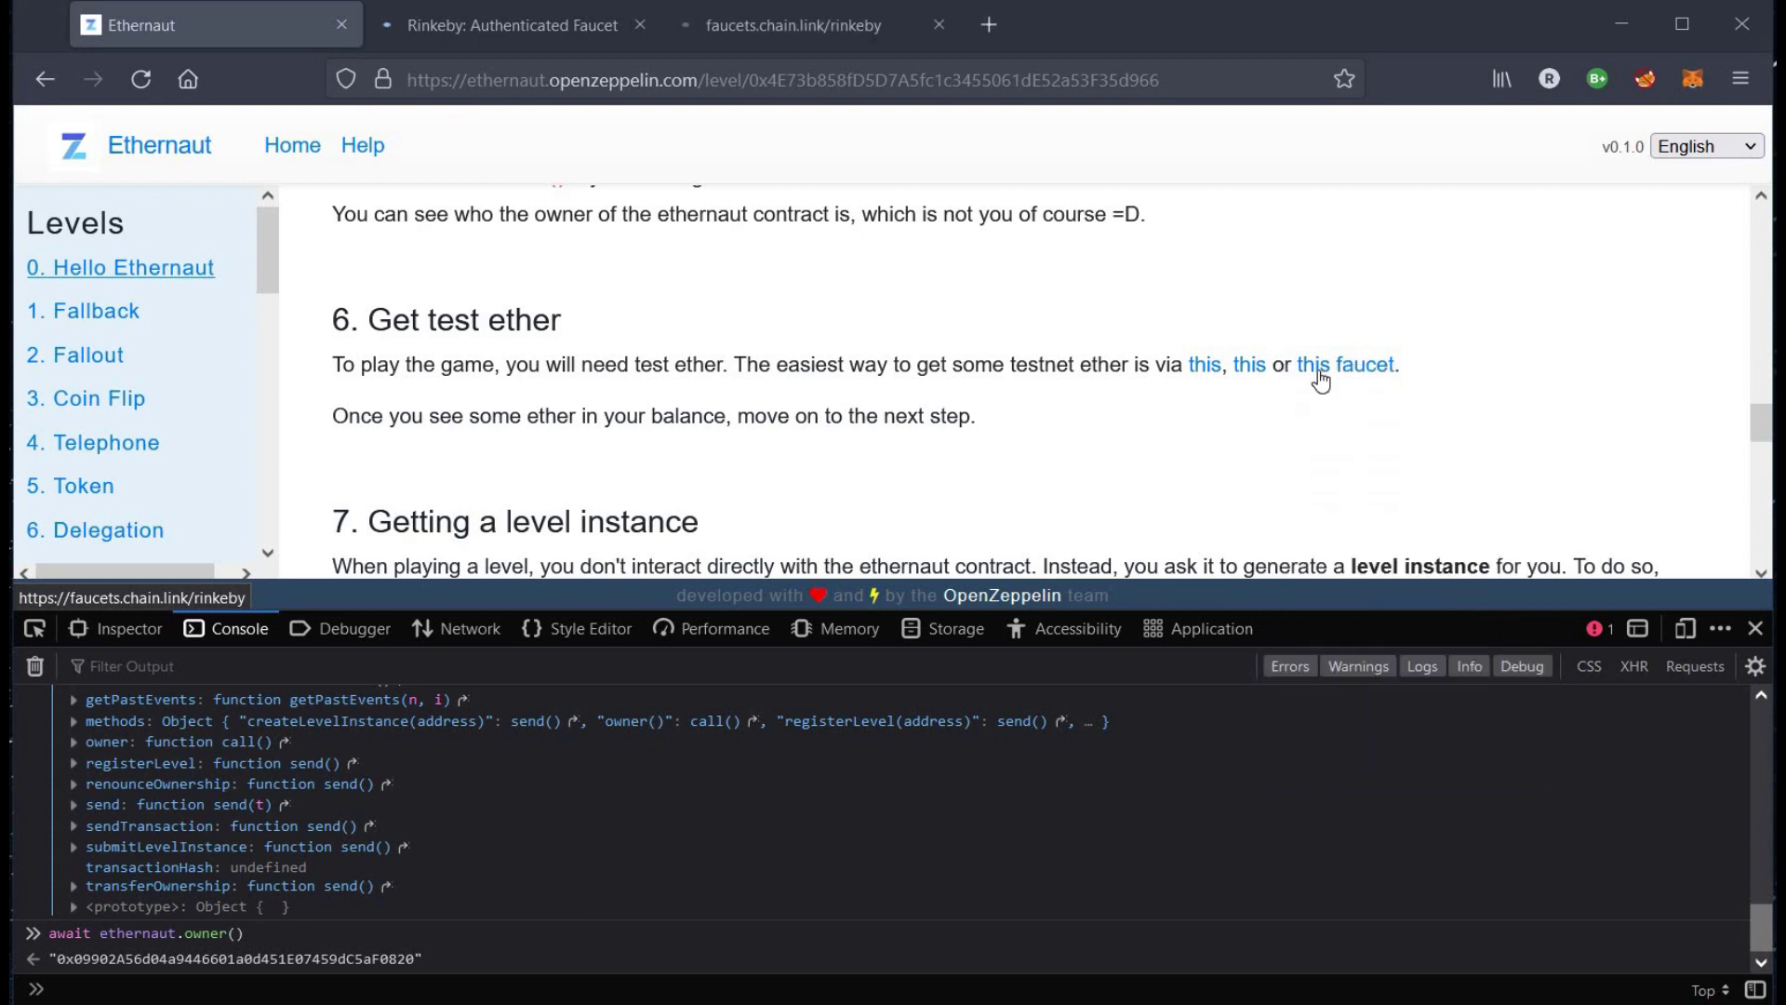
{"action": "right_click", "coordinate": [1346, 366]}
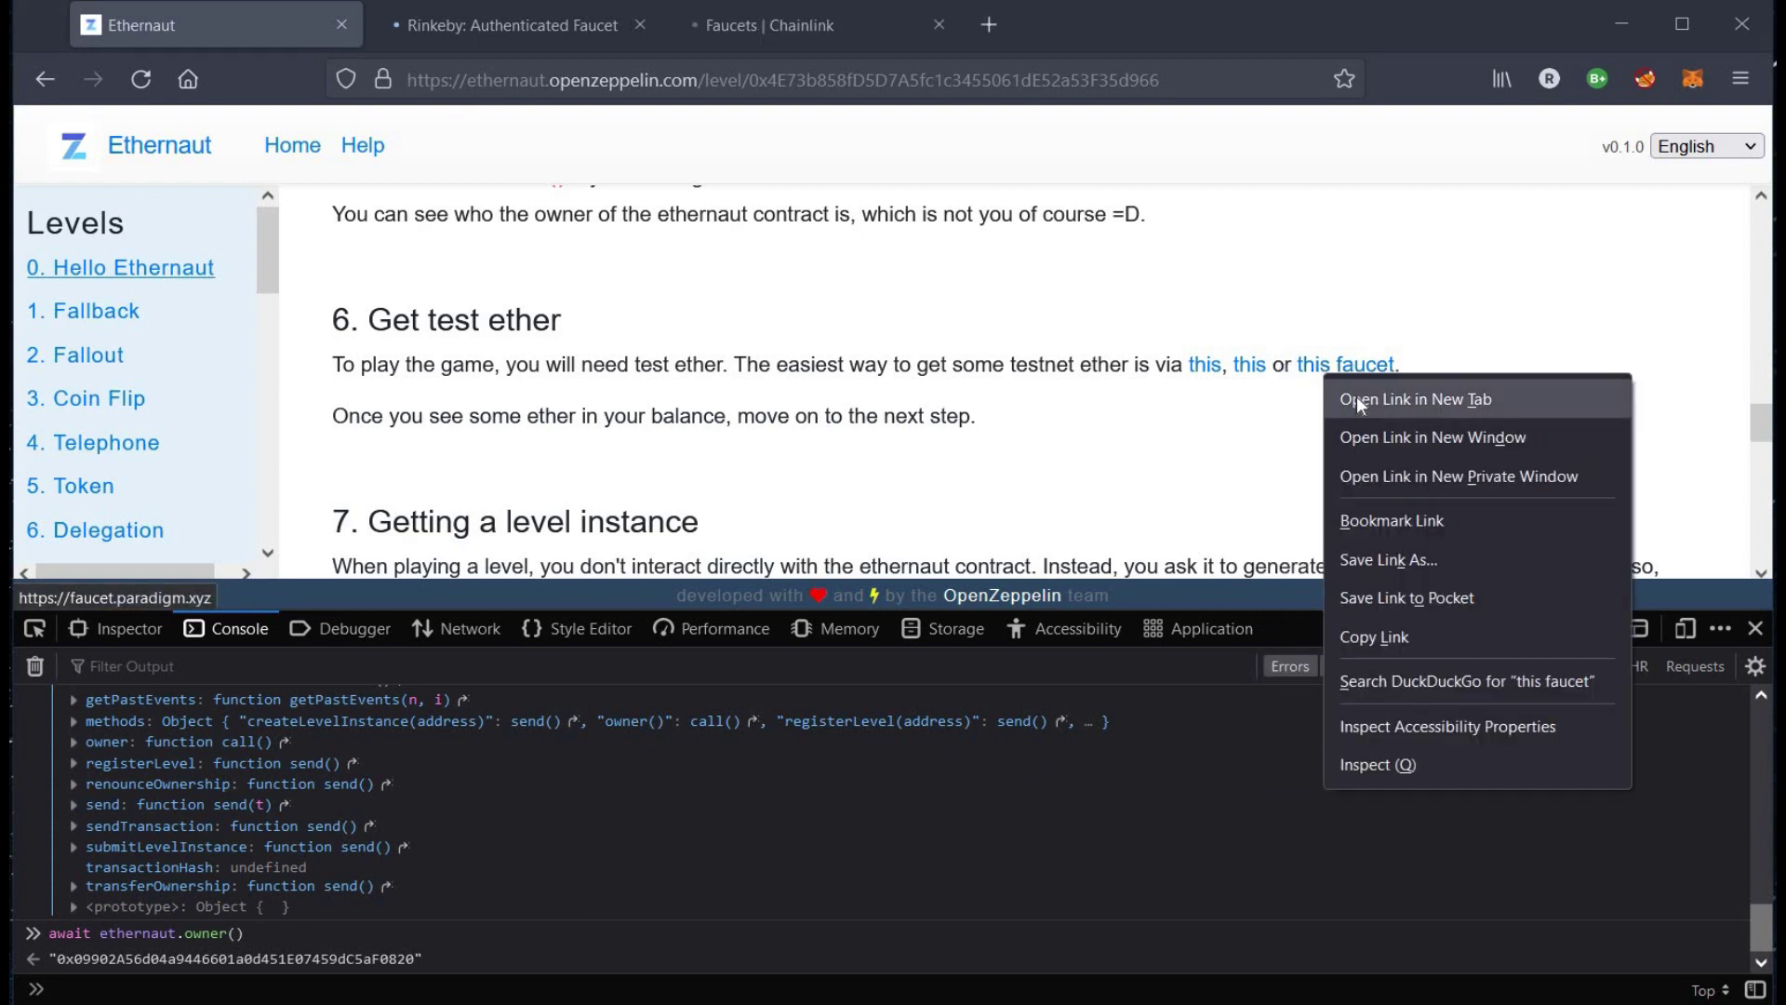
{"action": "left_click", "coordinate": [1356, 399]}
{"action": "left_click", "coordinate": [532, 23]}
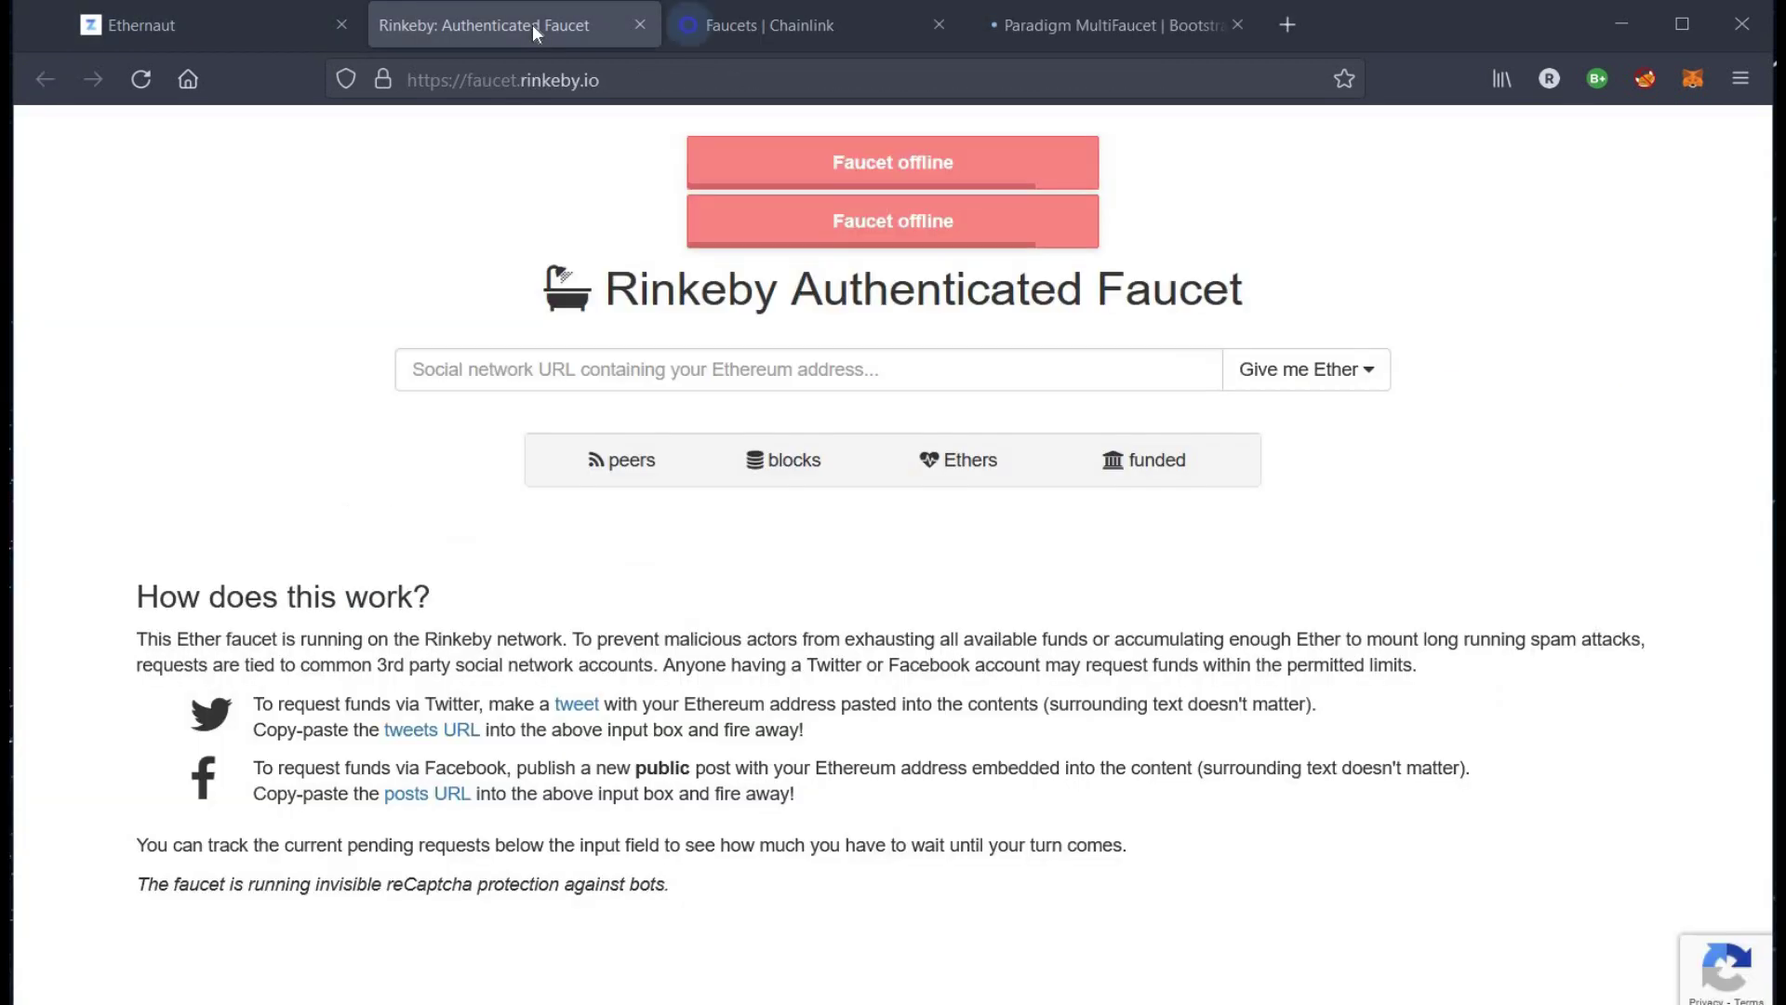
Step: Look over the Rinkeby, Chainlink and Paradigm faucet pages
{"action": "left_click", "coordinate": [477, 369]}
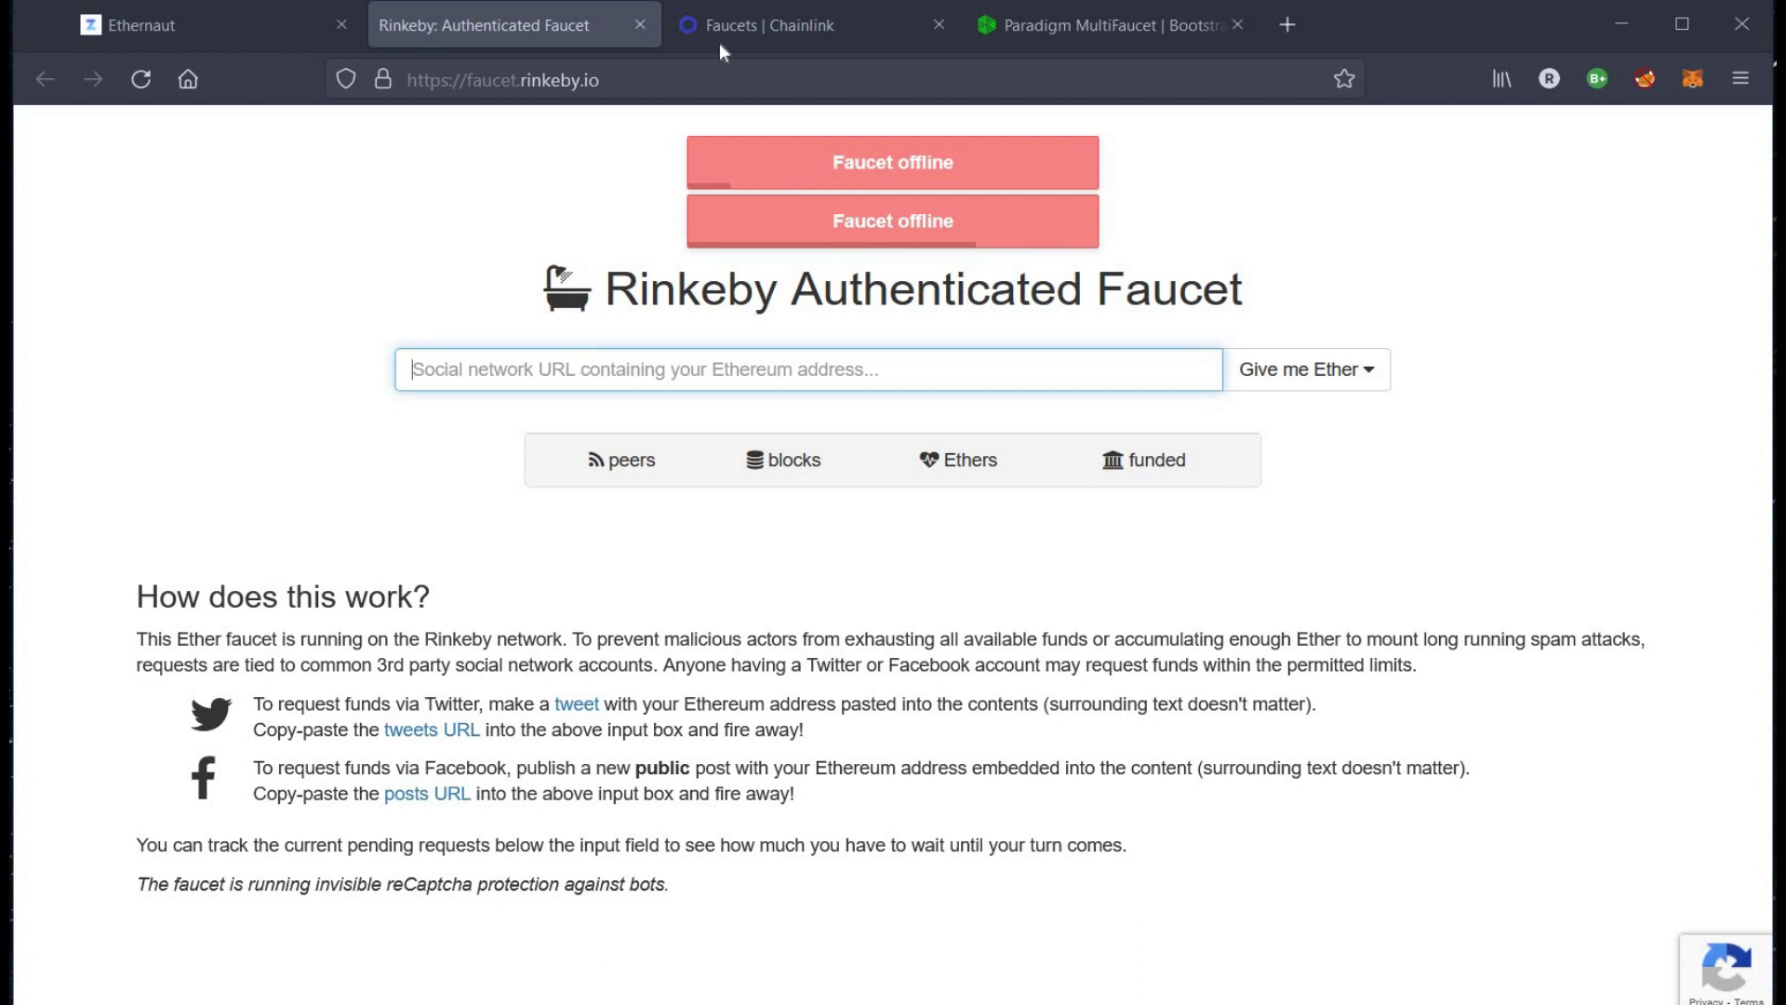
{"action": "left_click", "coordinate": [776, 25]}
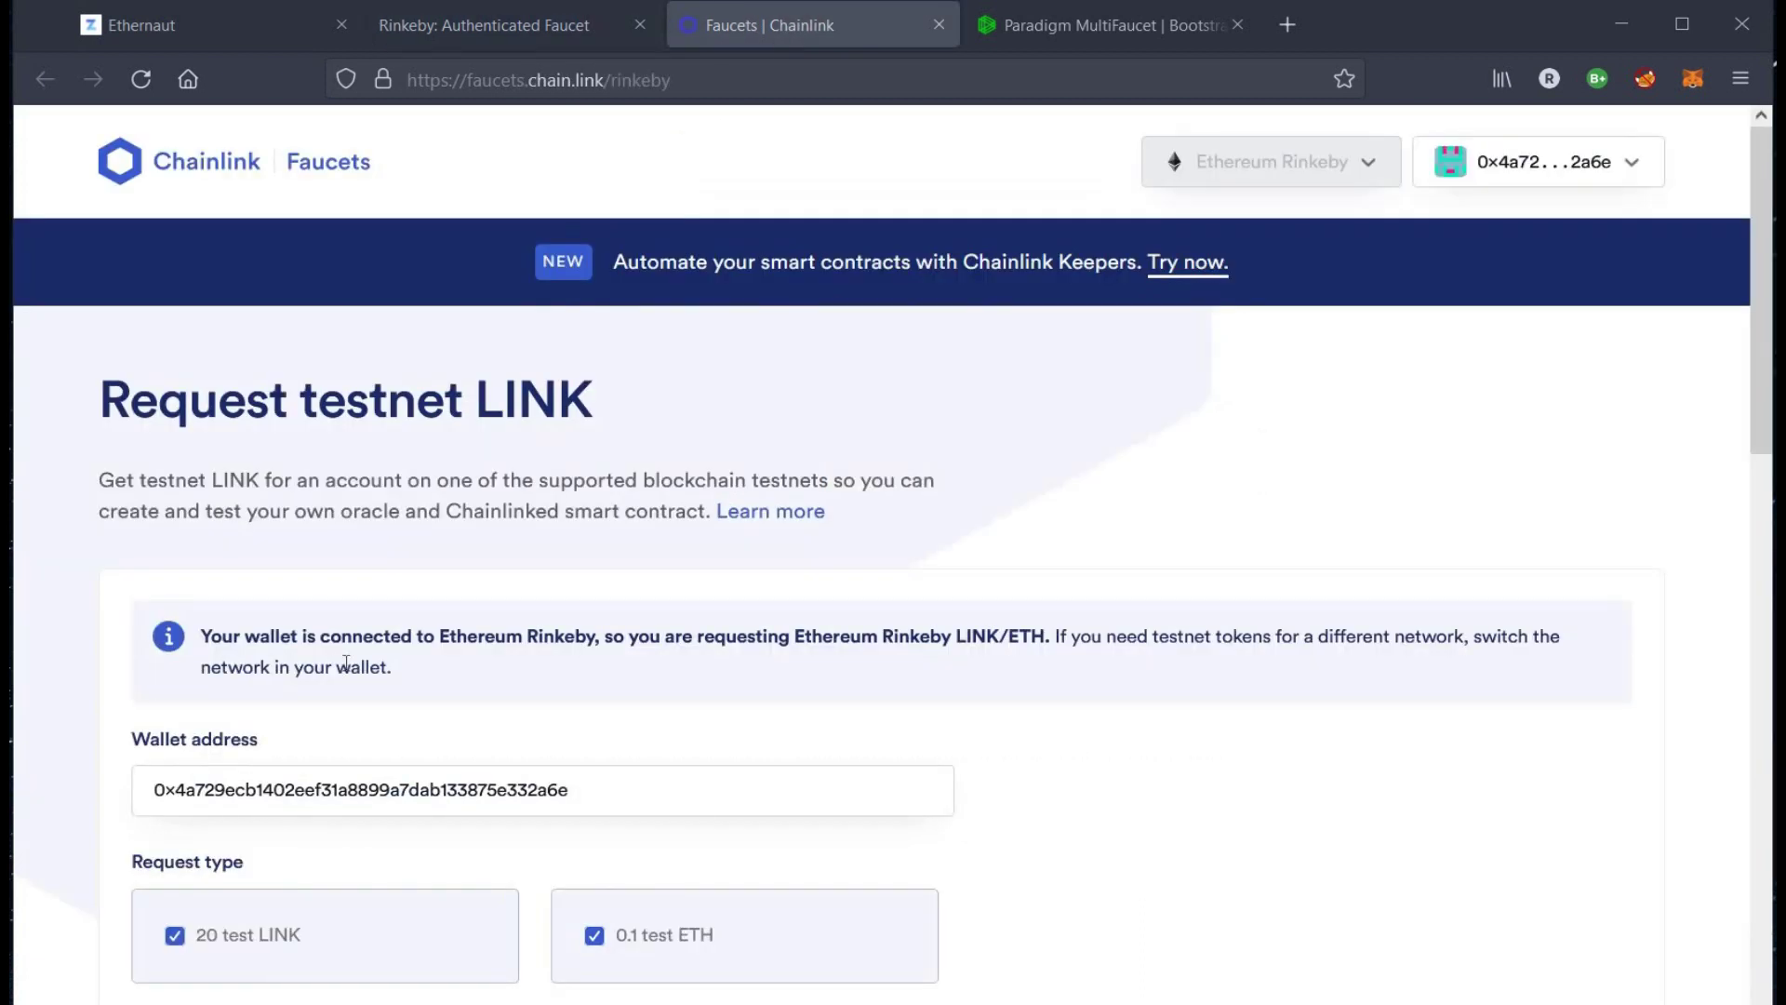
{"action": "left_click", "coordinate": [543, 795]}
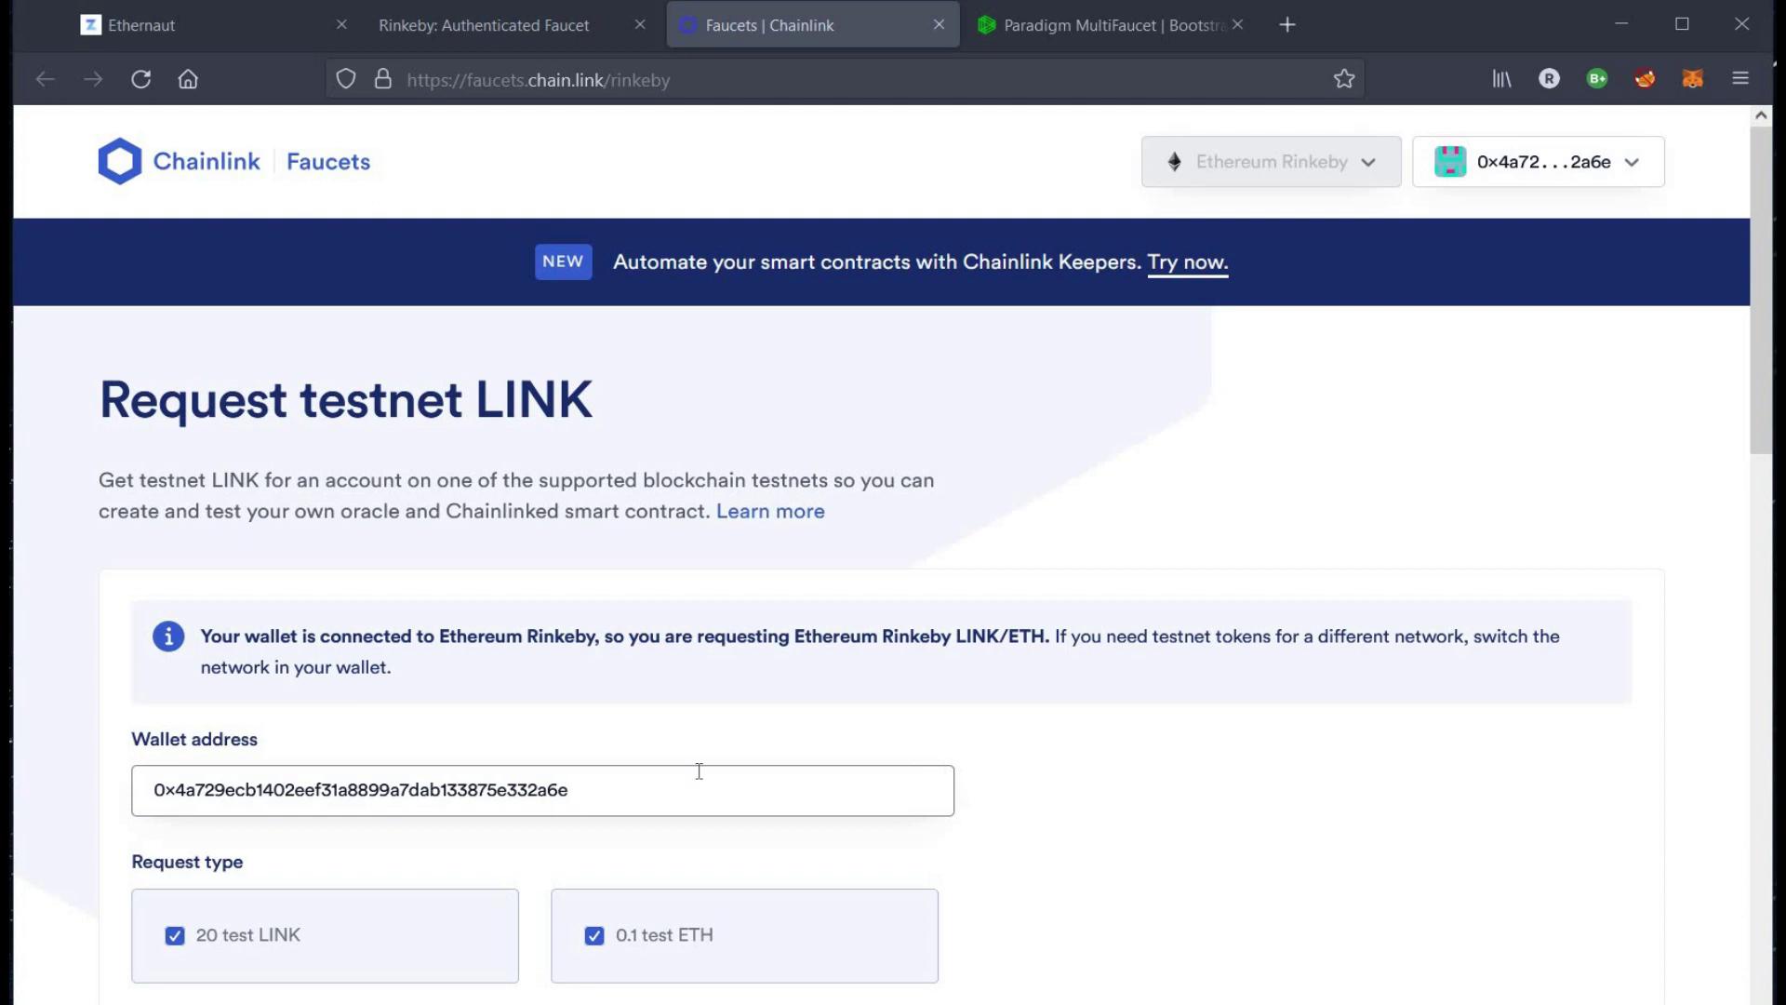
{"action": "left_click", "coordinate": [1312, 787]}
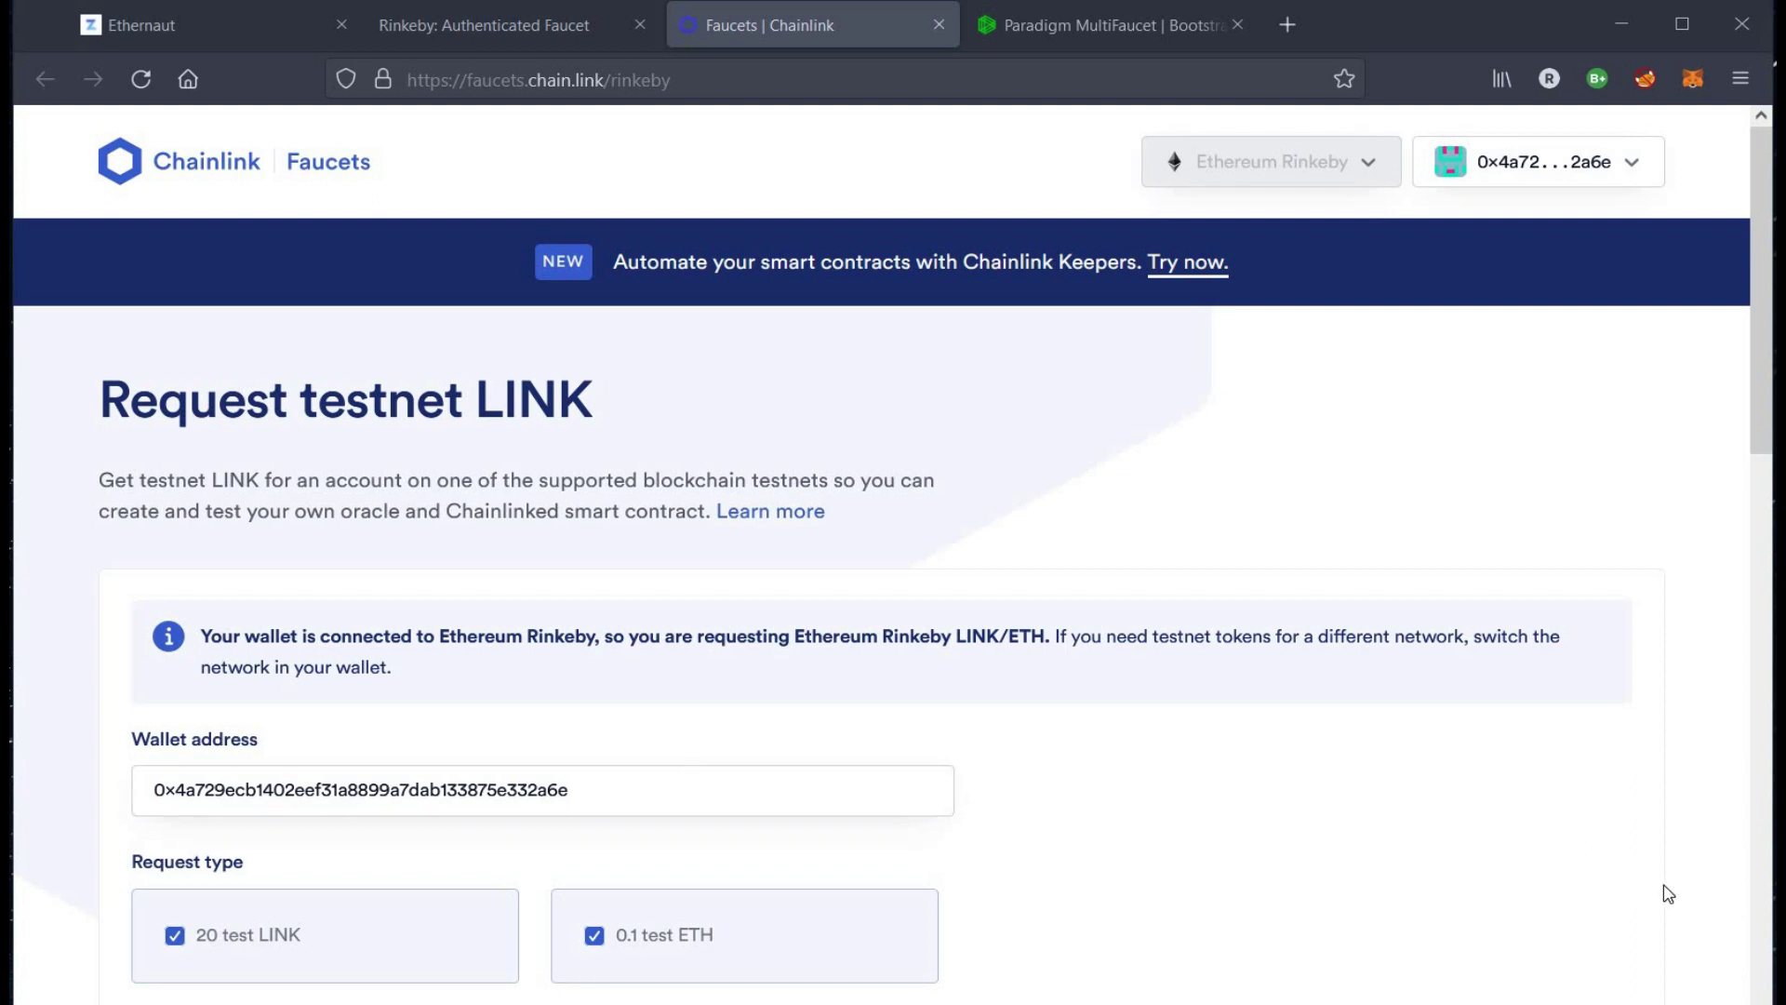
{"action": "scroll", "coordinate": [1668, 895], "scroll_direction": "down", "scroll_amount": 2}
{"action": "scroll", "coordinate": [1667, 894], "scroll_direction": "down", "scroll_amount": 1}
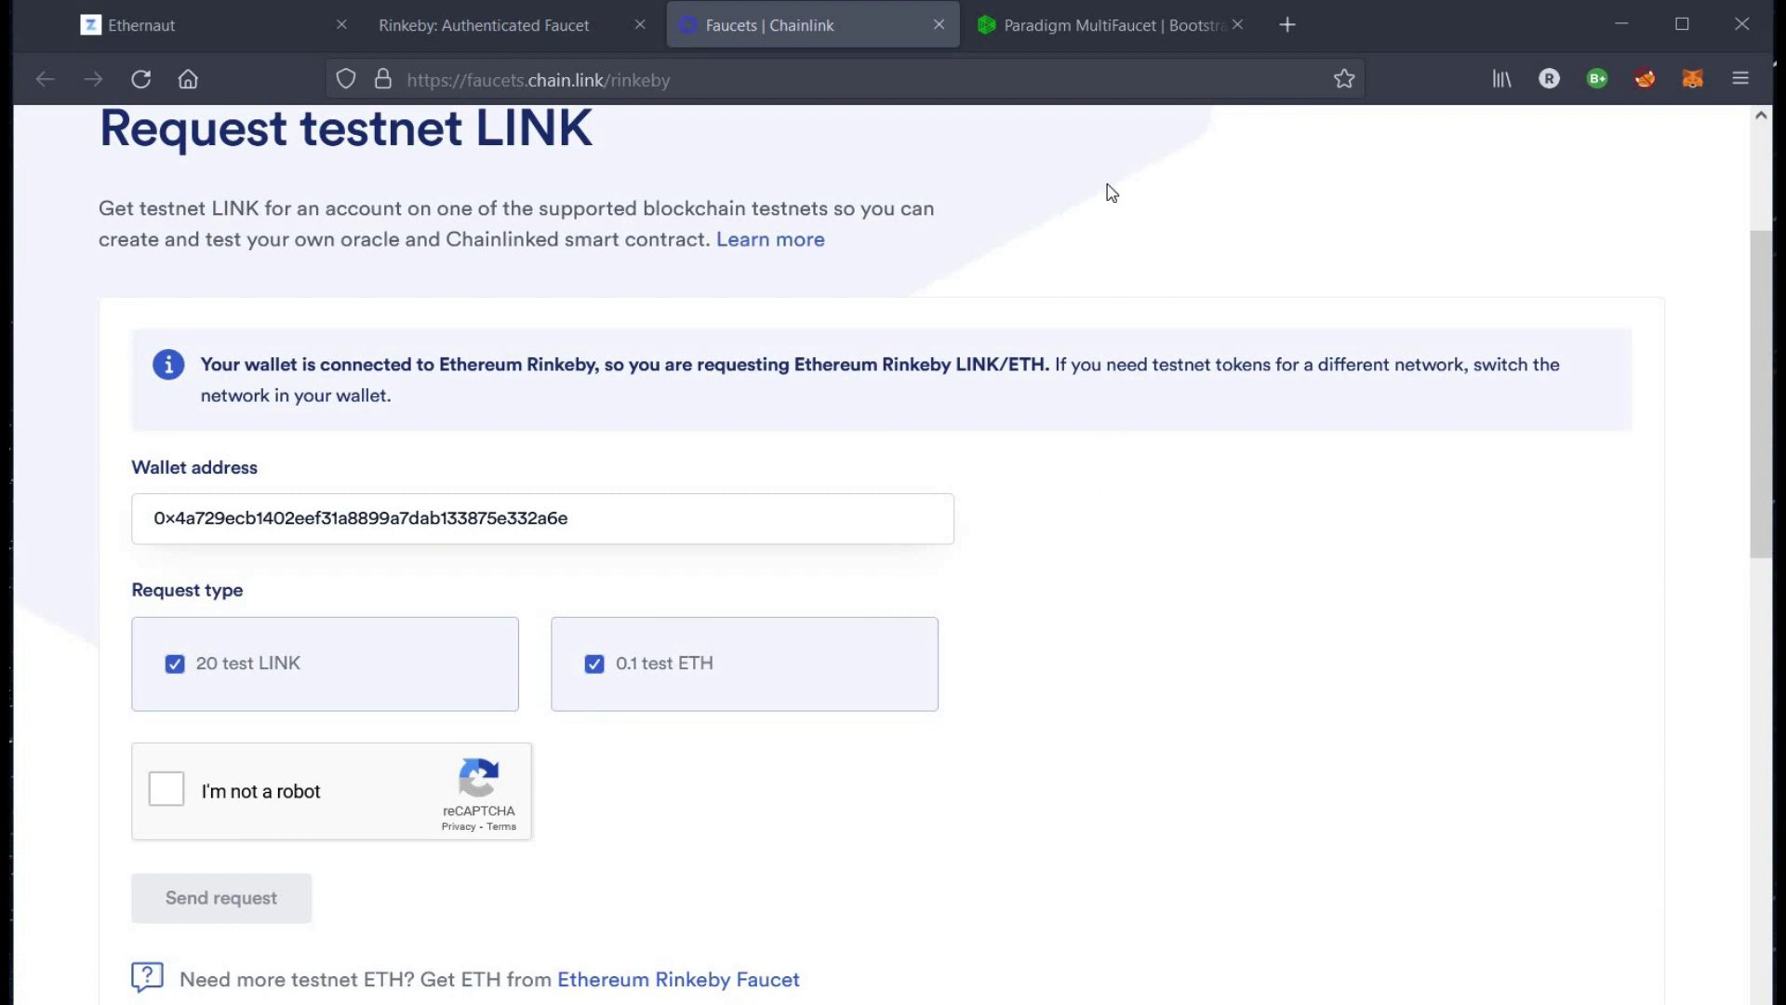
{"action": "left_click", "coordinate": [1081, 30]}
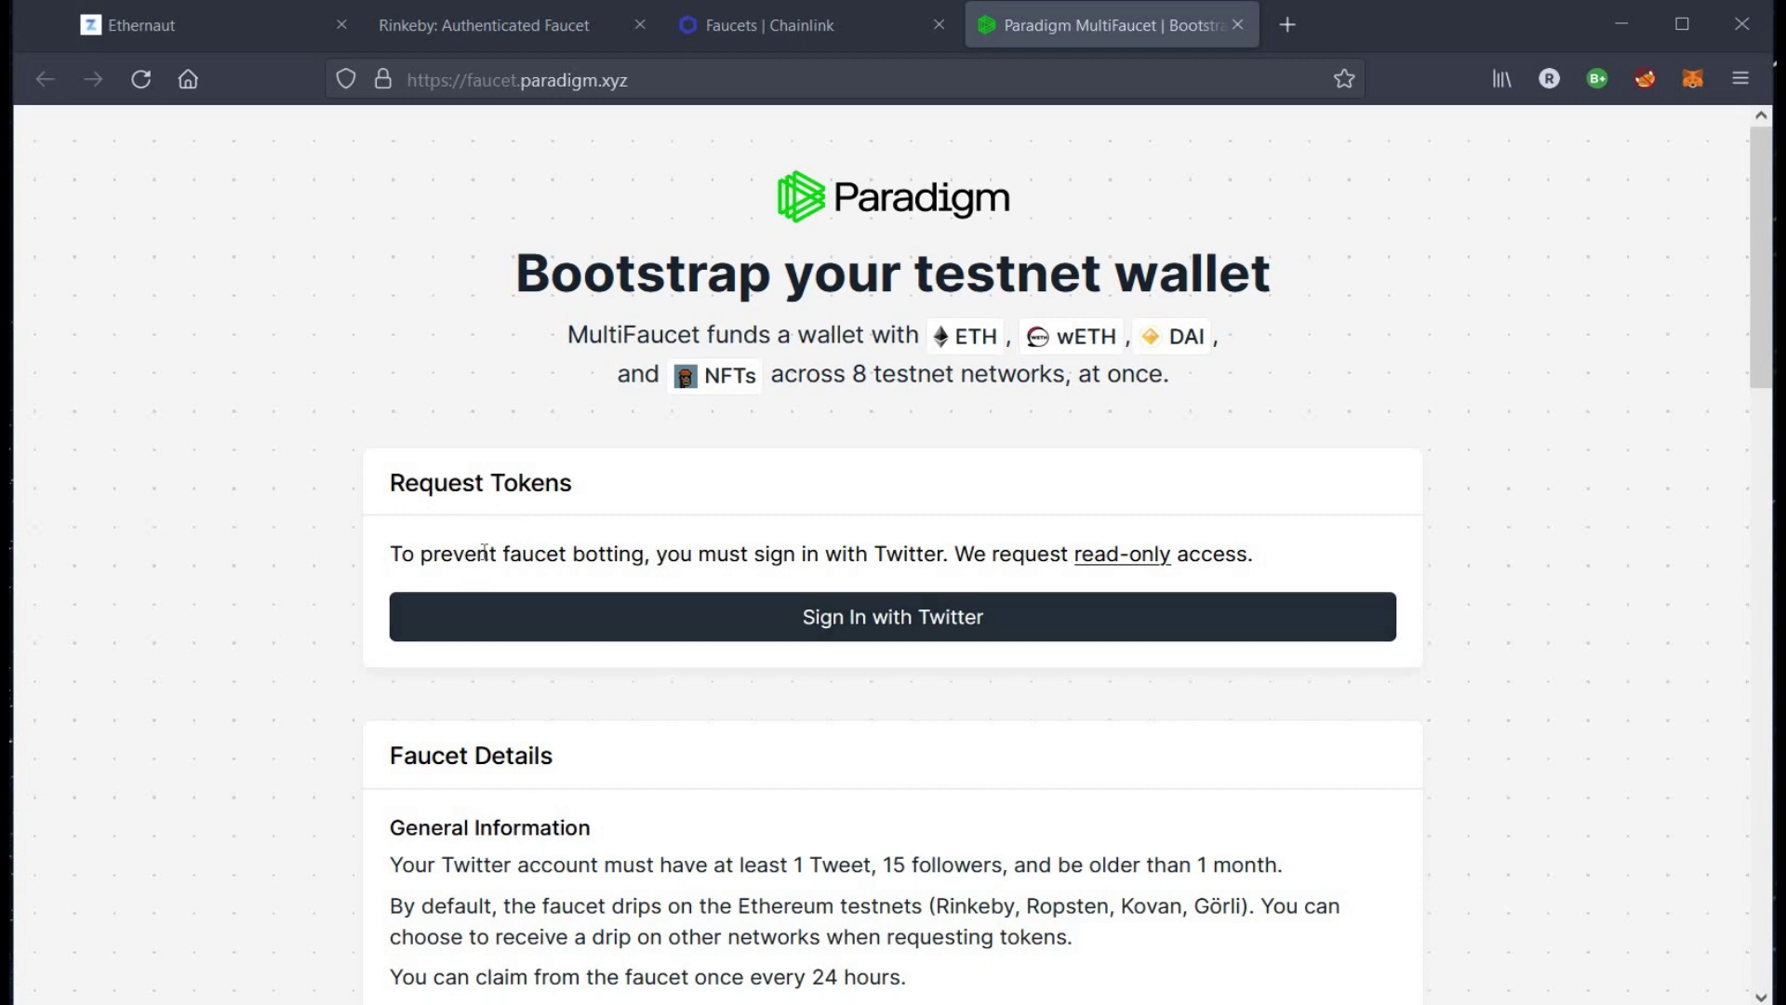
{"action": "left_click", "coordinate": [749, 24]}
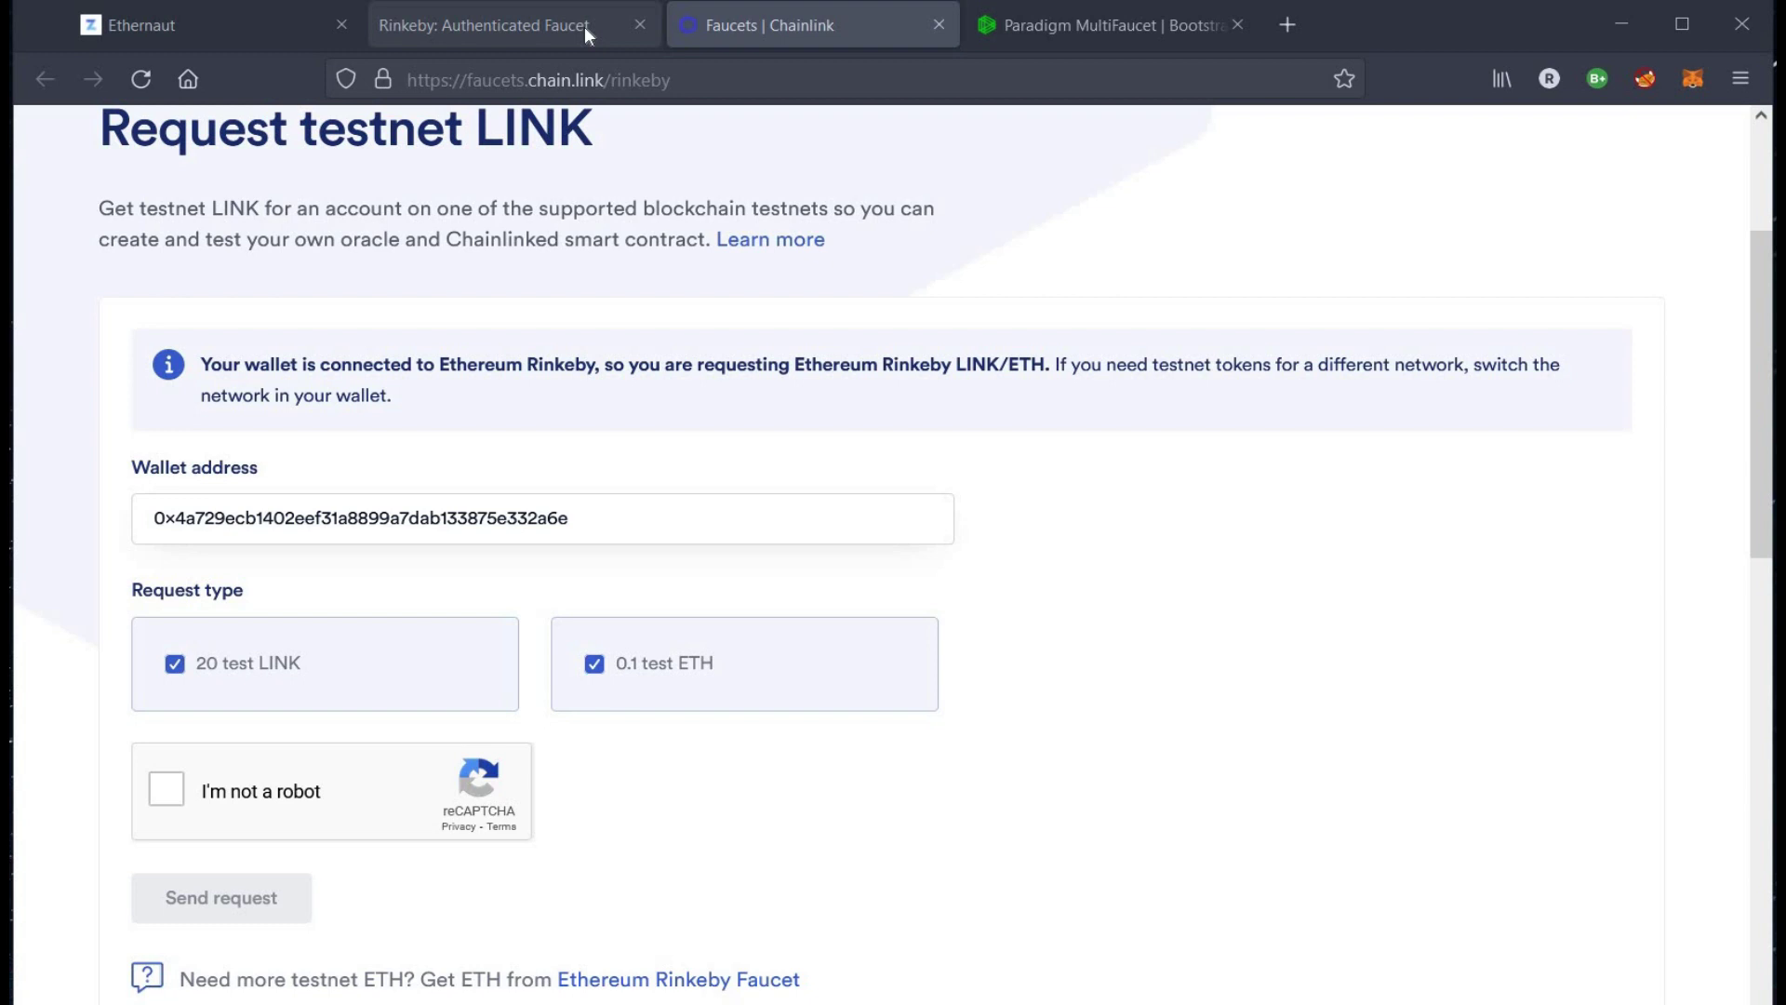
Step: Close the Rinkeby, Chainlink and Paradigm faucet tabs, returning to the Ethernaut page
{"action": "left_click", "coordinate": [585, 27]}
{"action": "left_click", "coordinate": [639, 27]}
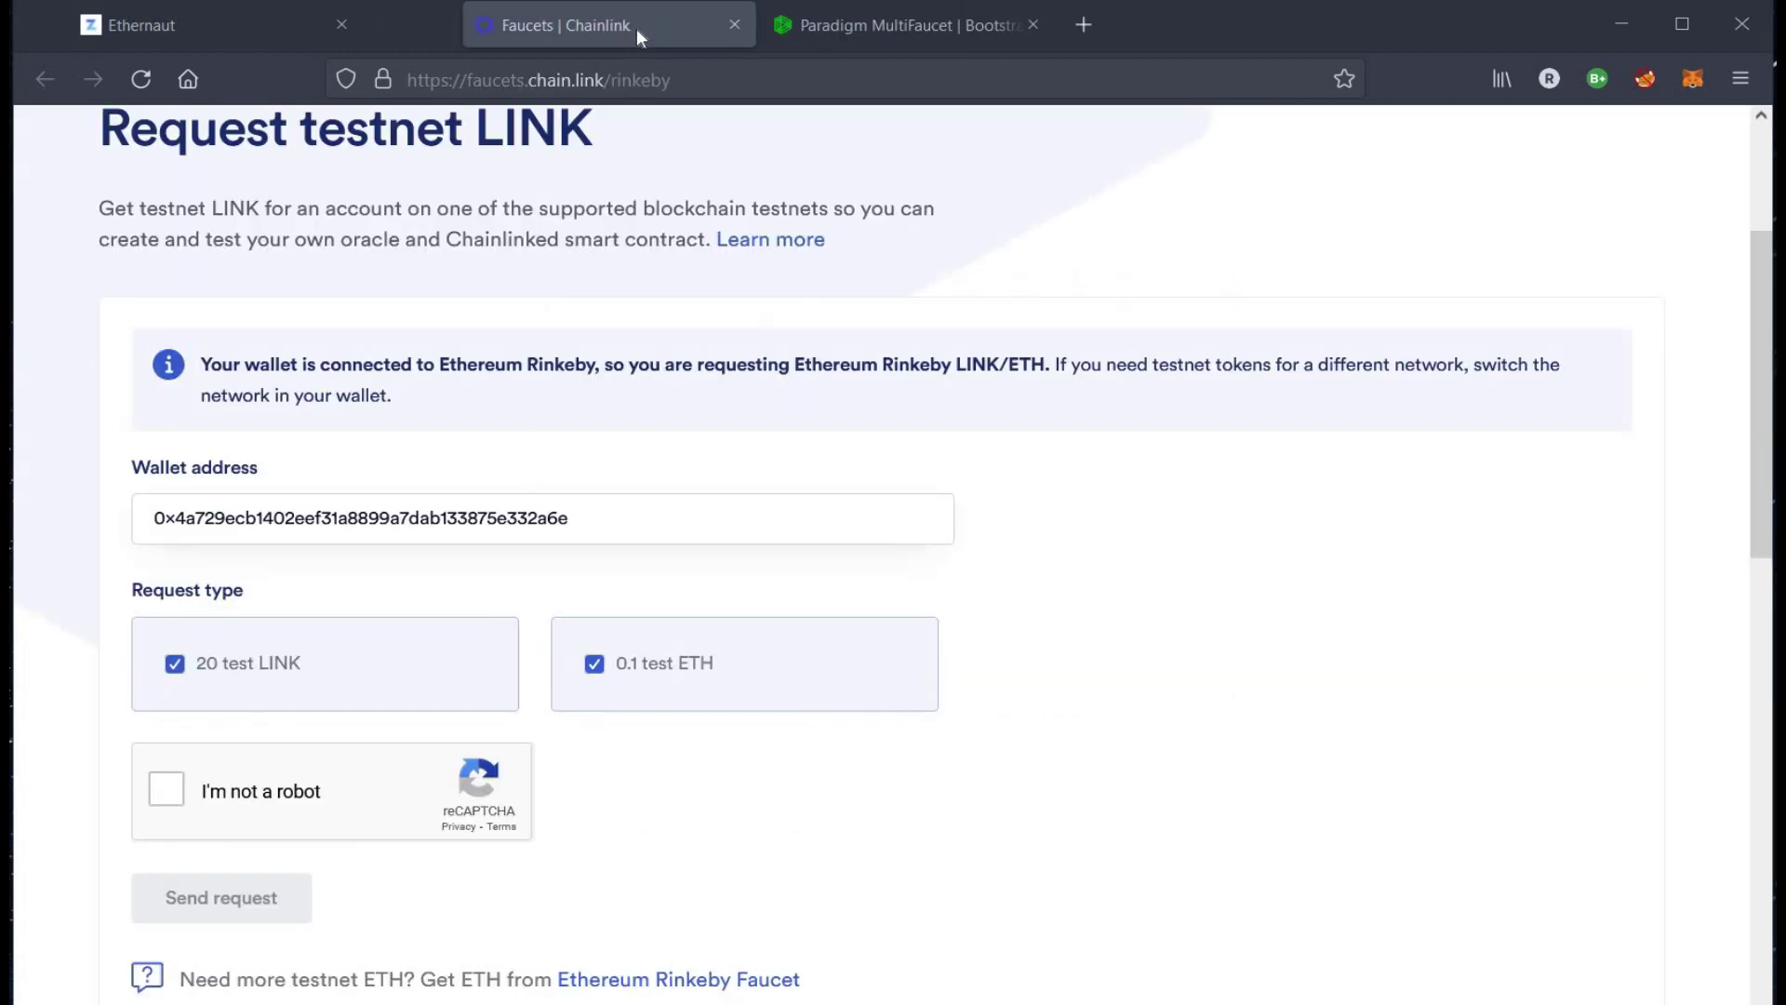
{"action": "left_click", "coordinate": [640, 27]}
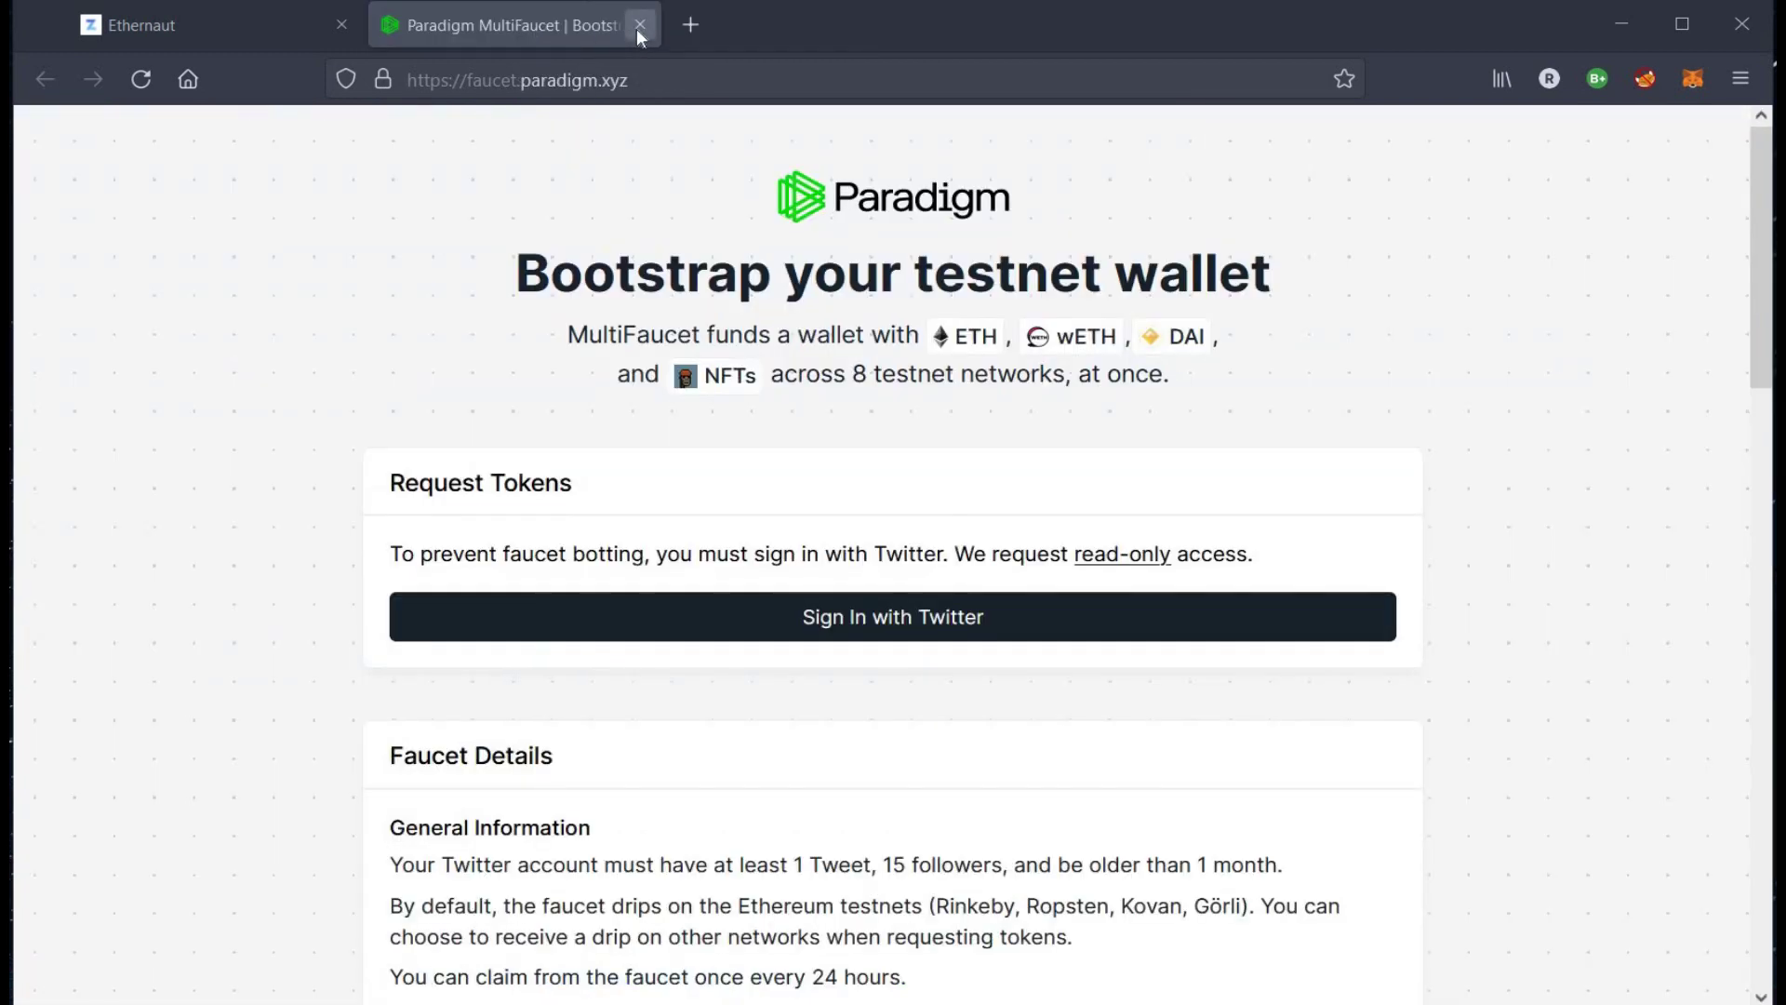
{"action": "left_click", "coordinate": [639, 27]}
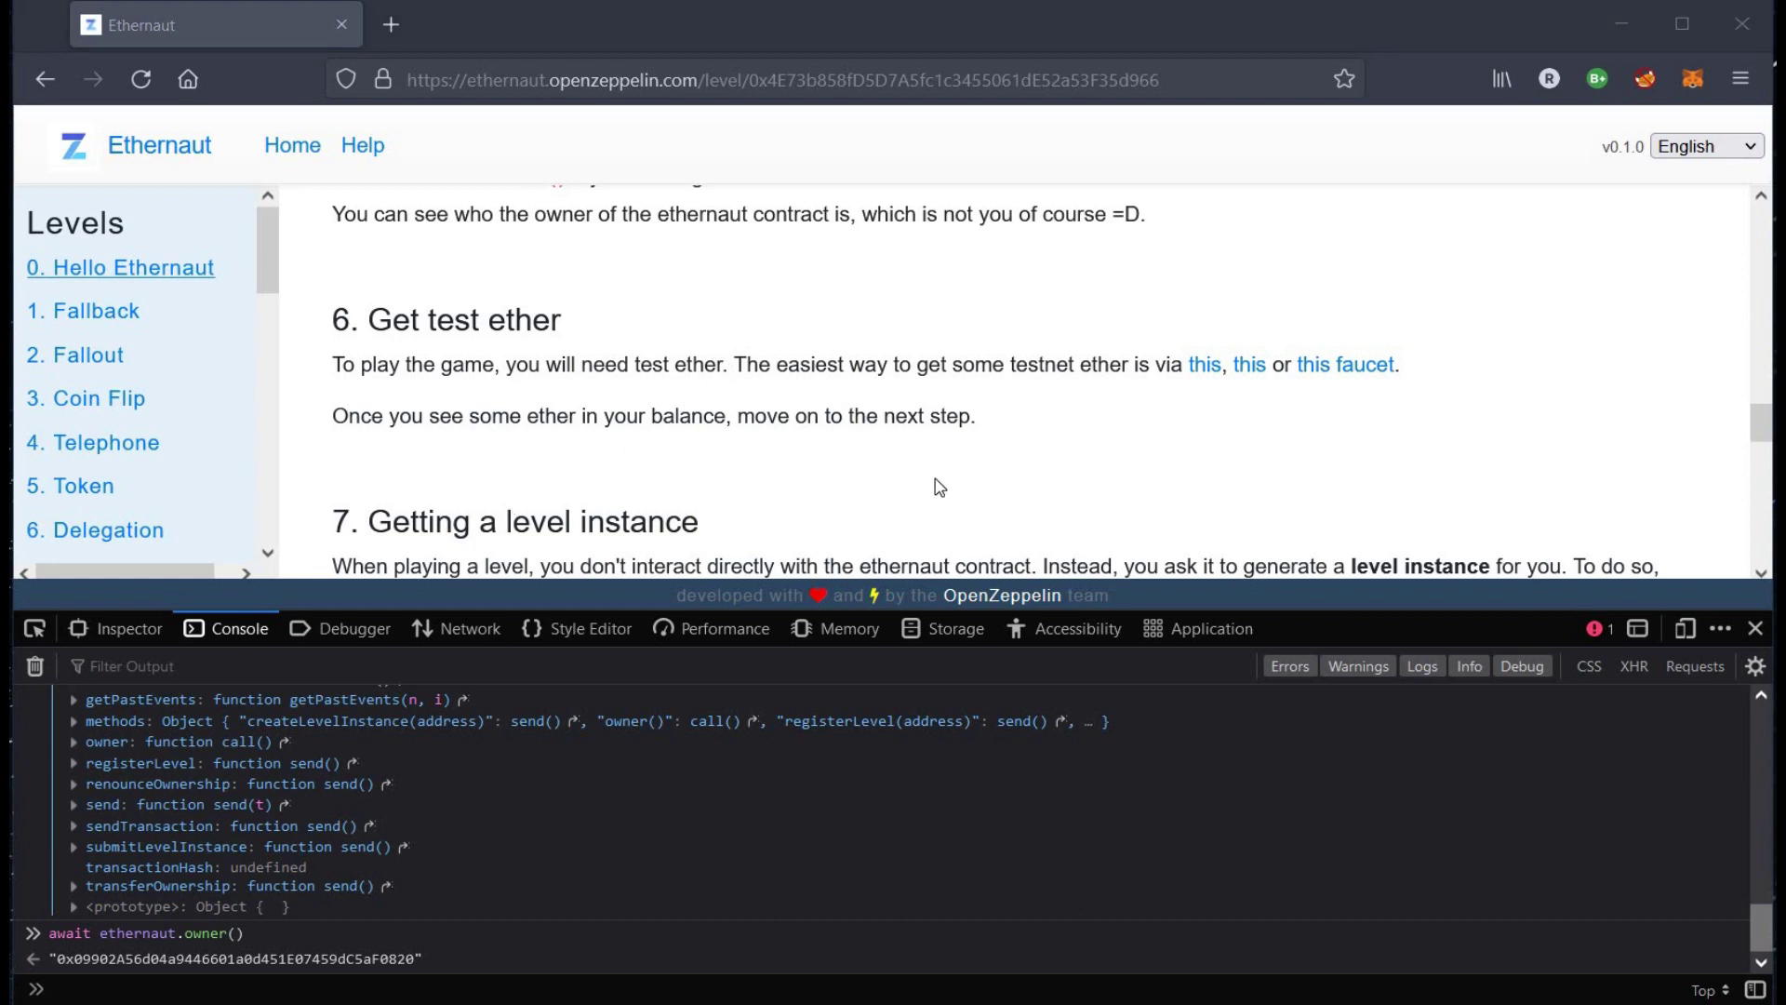
{"action": "scroll", "coordinate": [939, 488], "scroll_direction": "down", "scroll_amount": 4}
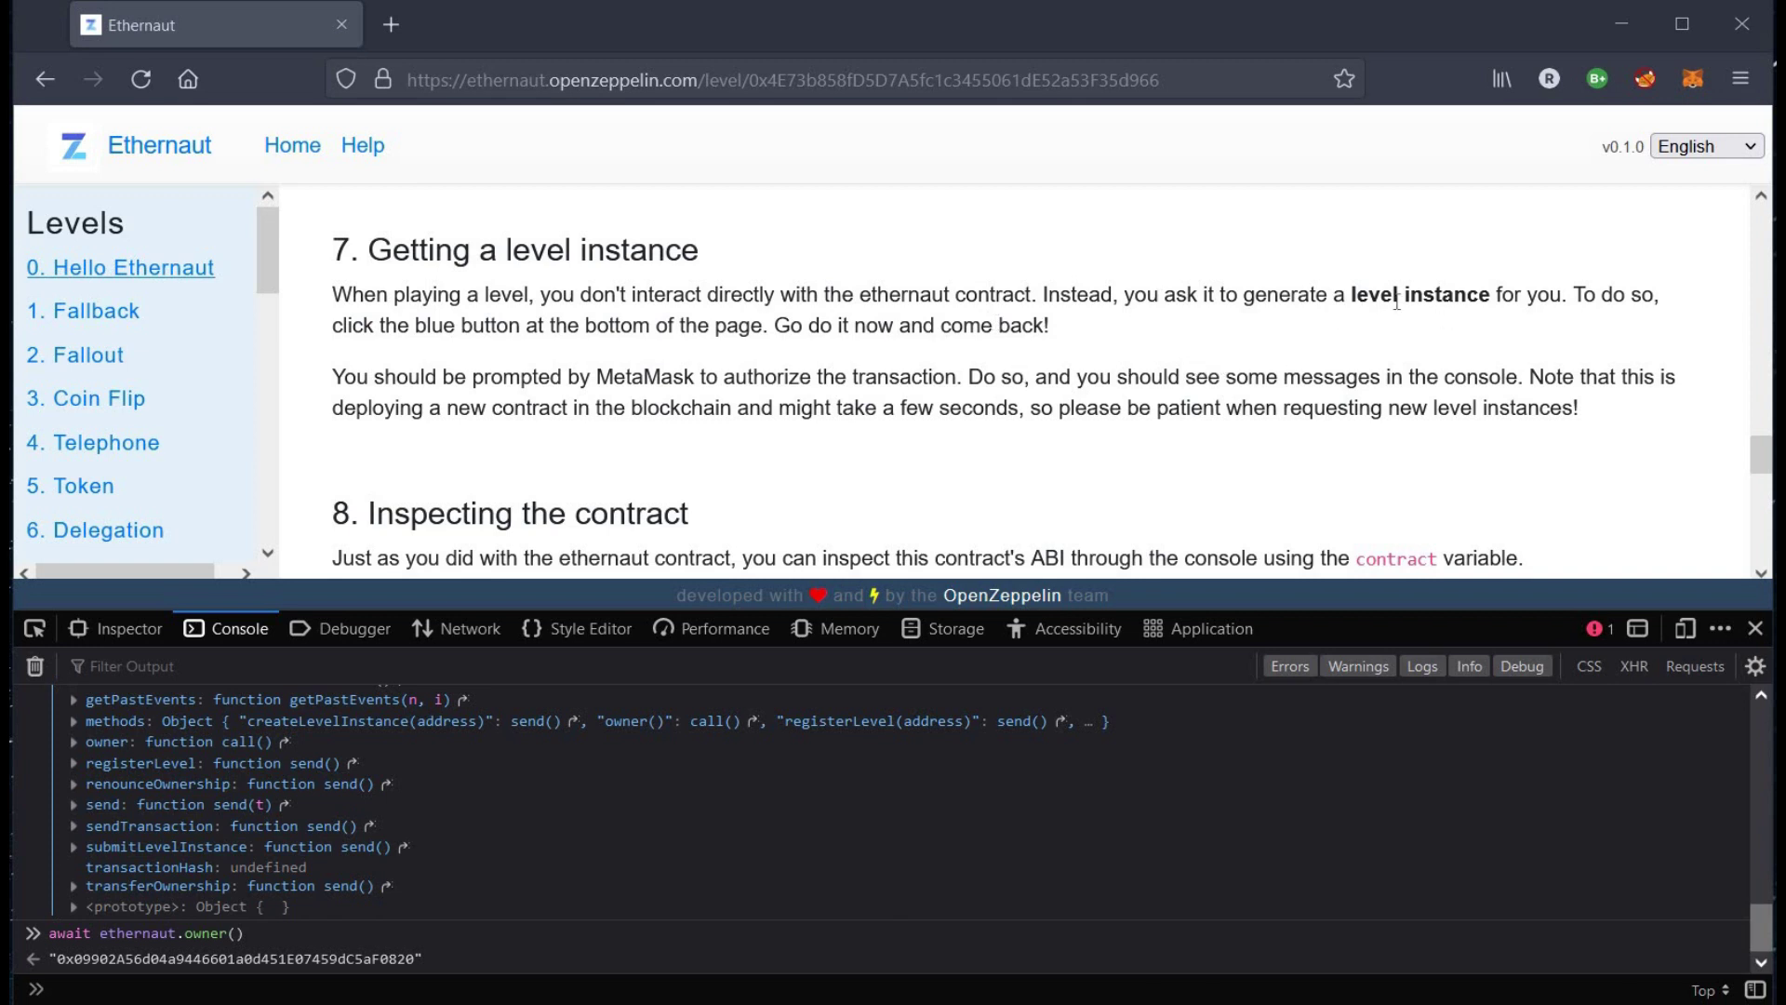
Step: Scroll down to the Get new instance section, briefly highlighting 'level instance'
{"action": "left_click_drag", "start_coordinate": [1350, 294], "coordinate": [1492, 294]}
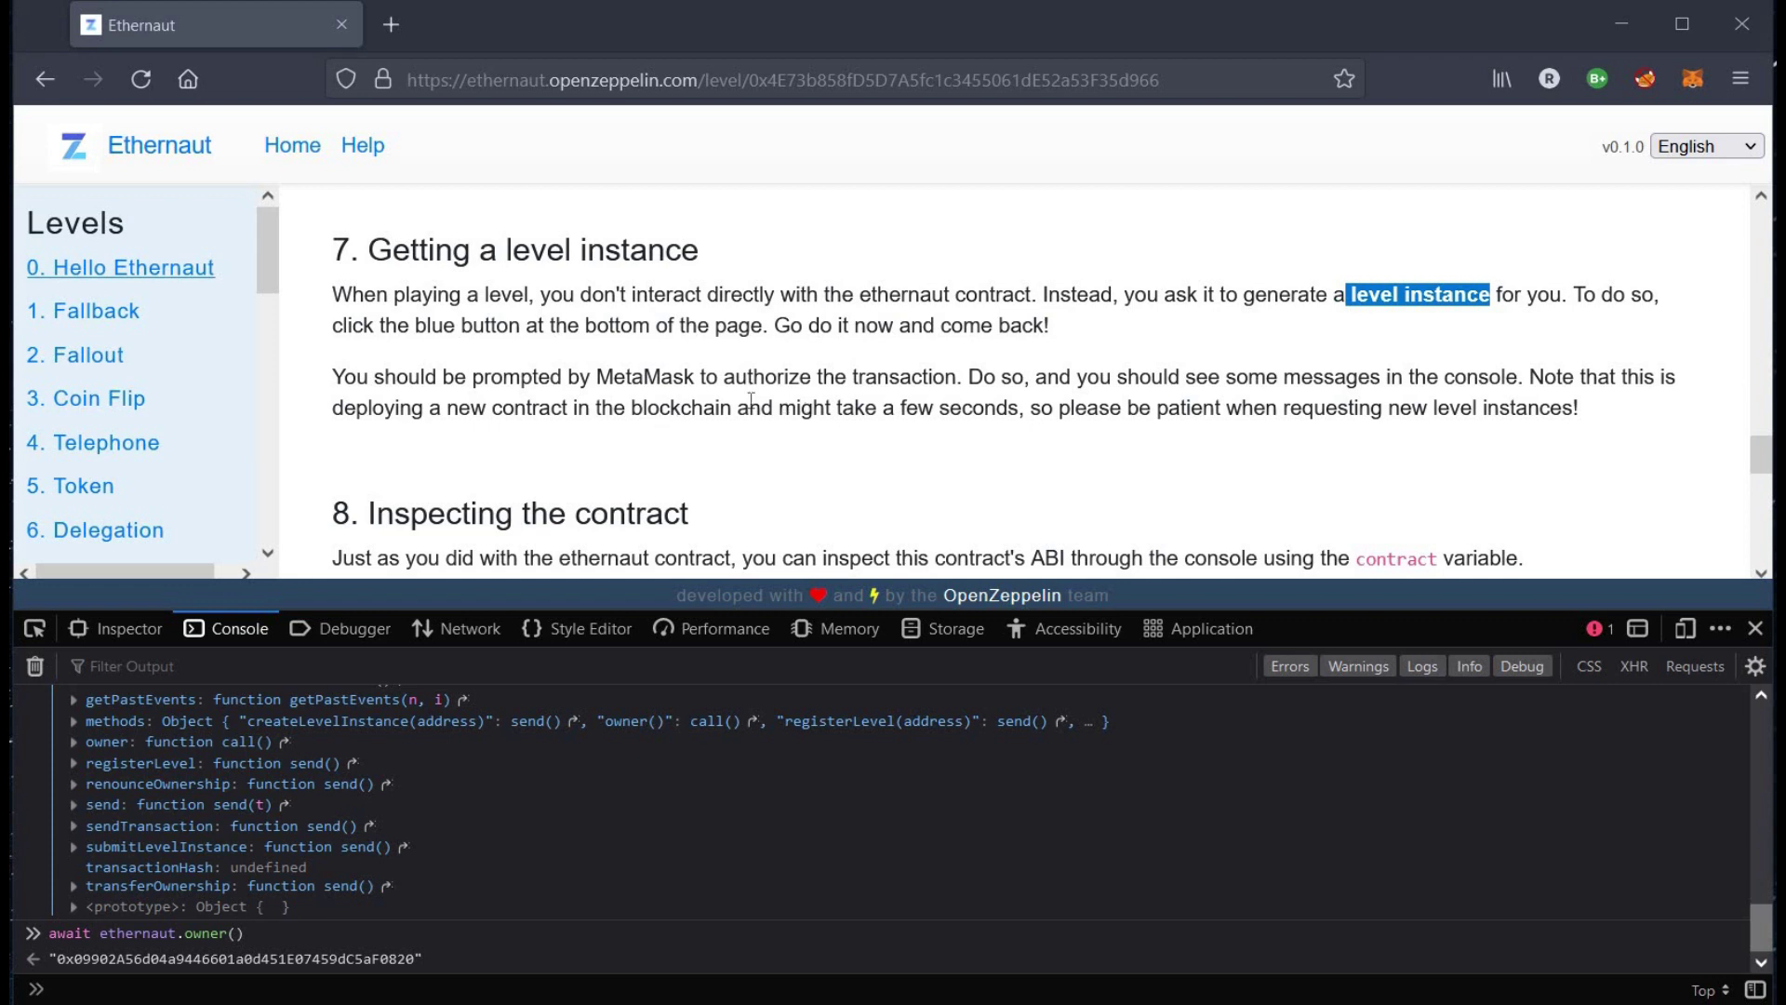
{"action": "left_click", "coordinate": [985, 446]}
{"action": "scroll", "coordinate": [986, 446], "scroll_direction": "down", "scroll_amount": 2}
{"action": "scroll", "coordinate": [985, 446], "scroll_direction": "down", "scroll_amount": 2}
{"action": "scroll", "coordinate": [985, 444], "scroll_direction": "down", "scroll_amount": 2}
{"action": "scroll", "coordinate": [985, 445], "scroll_direction": "down", "scroll_amount": 1}
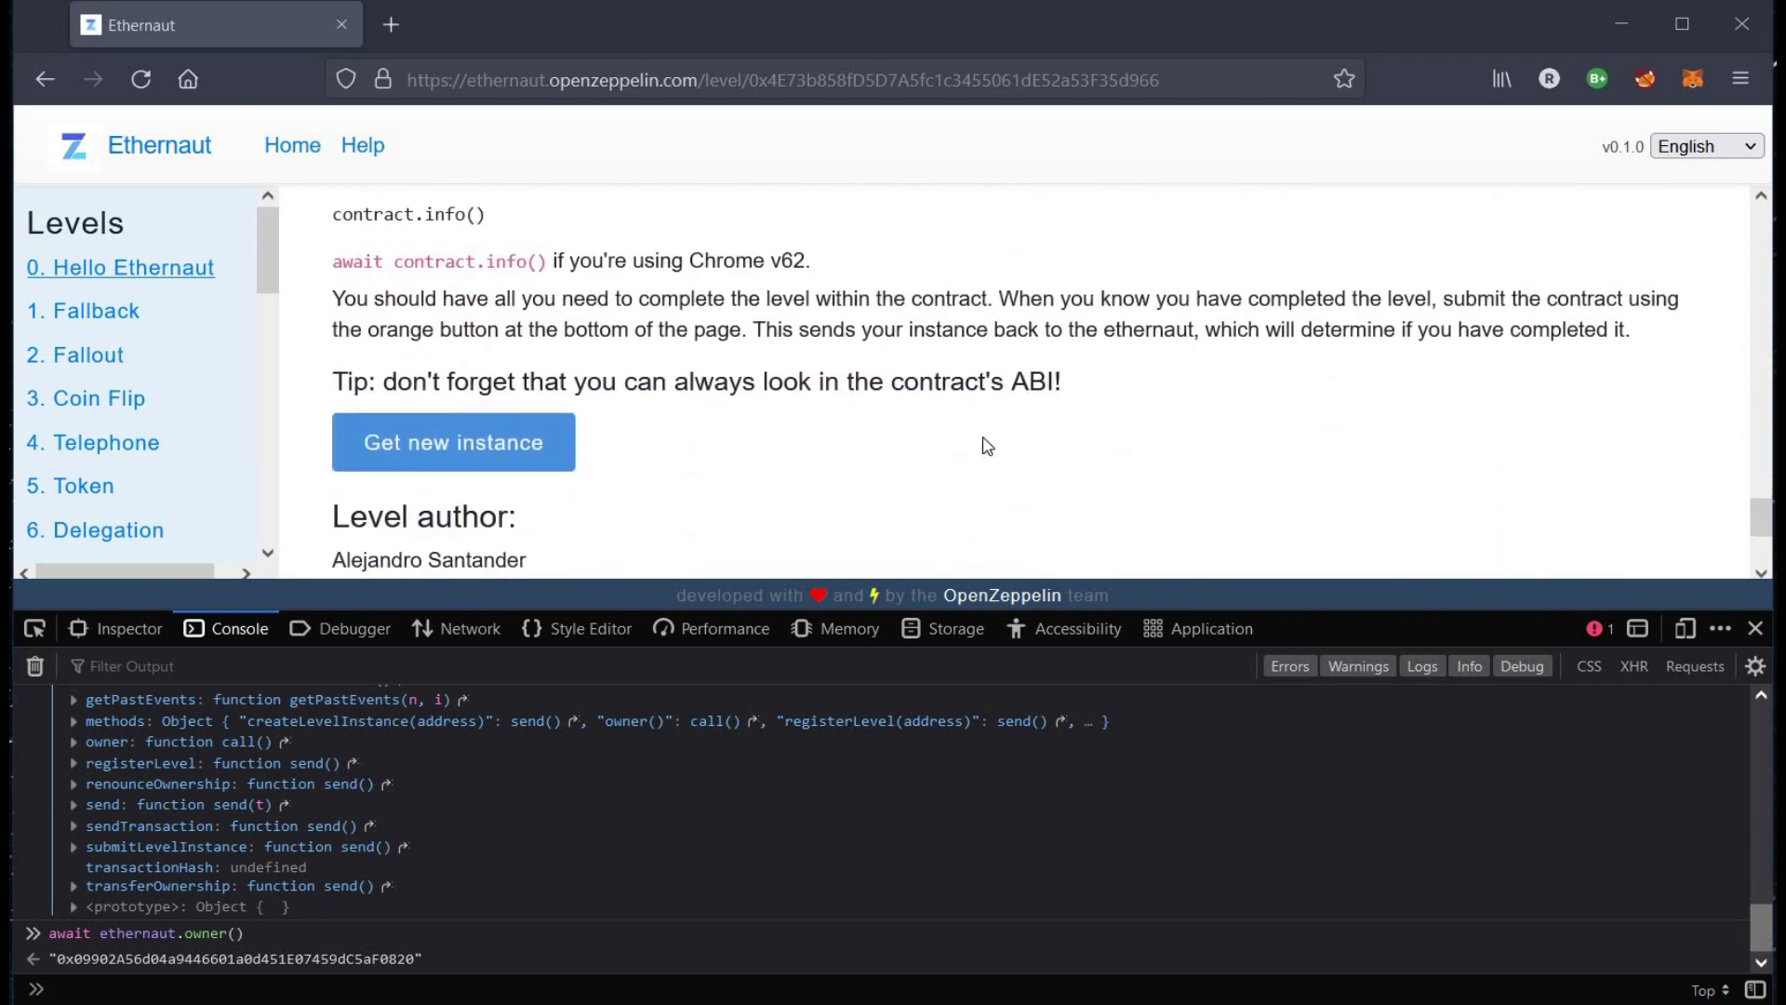
Step: Request a new level instance with Get new instance and confirm it in MetaMask
{"action": "left_click", "coordinate": [467, 456]}
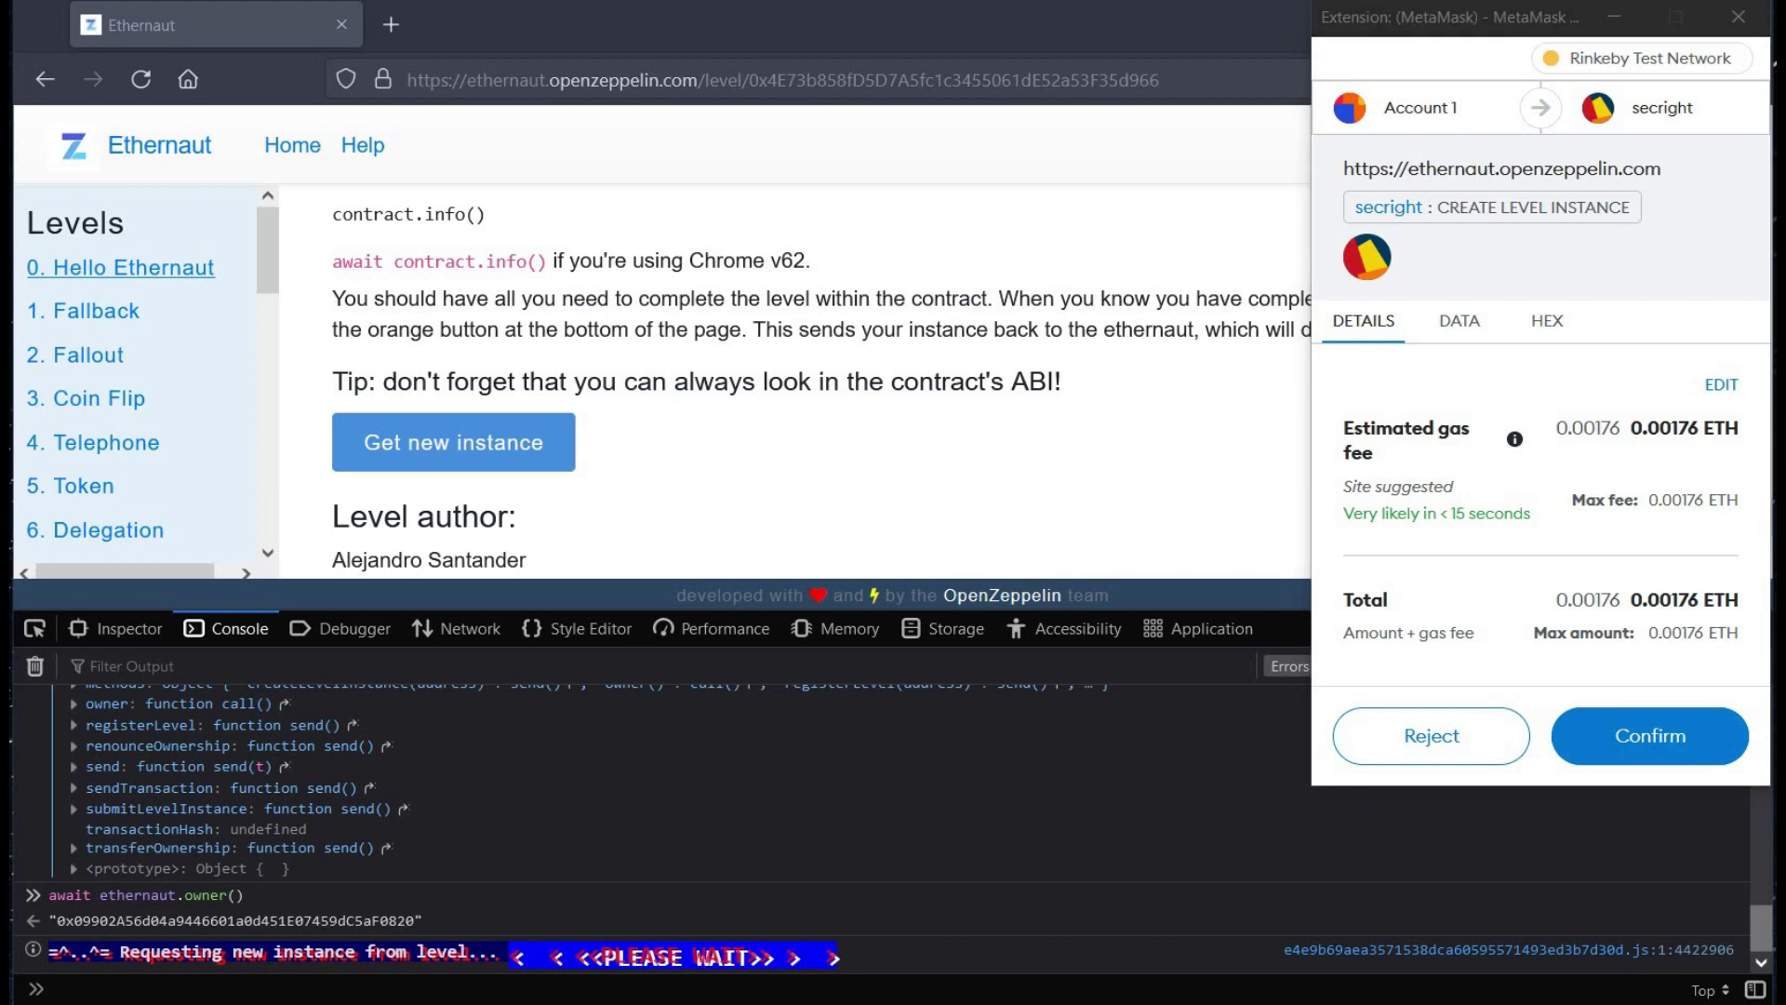
{"action": "left_click", "coordinate": [1659, 743]}
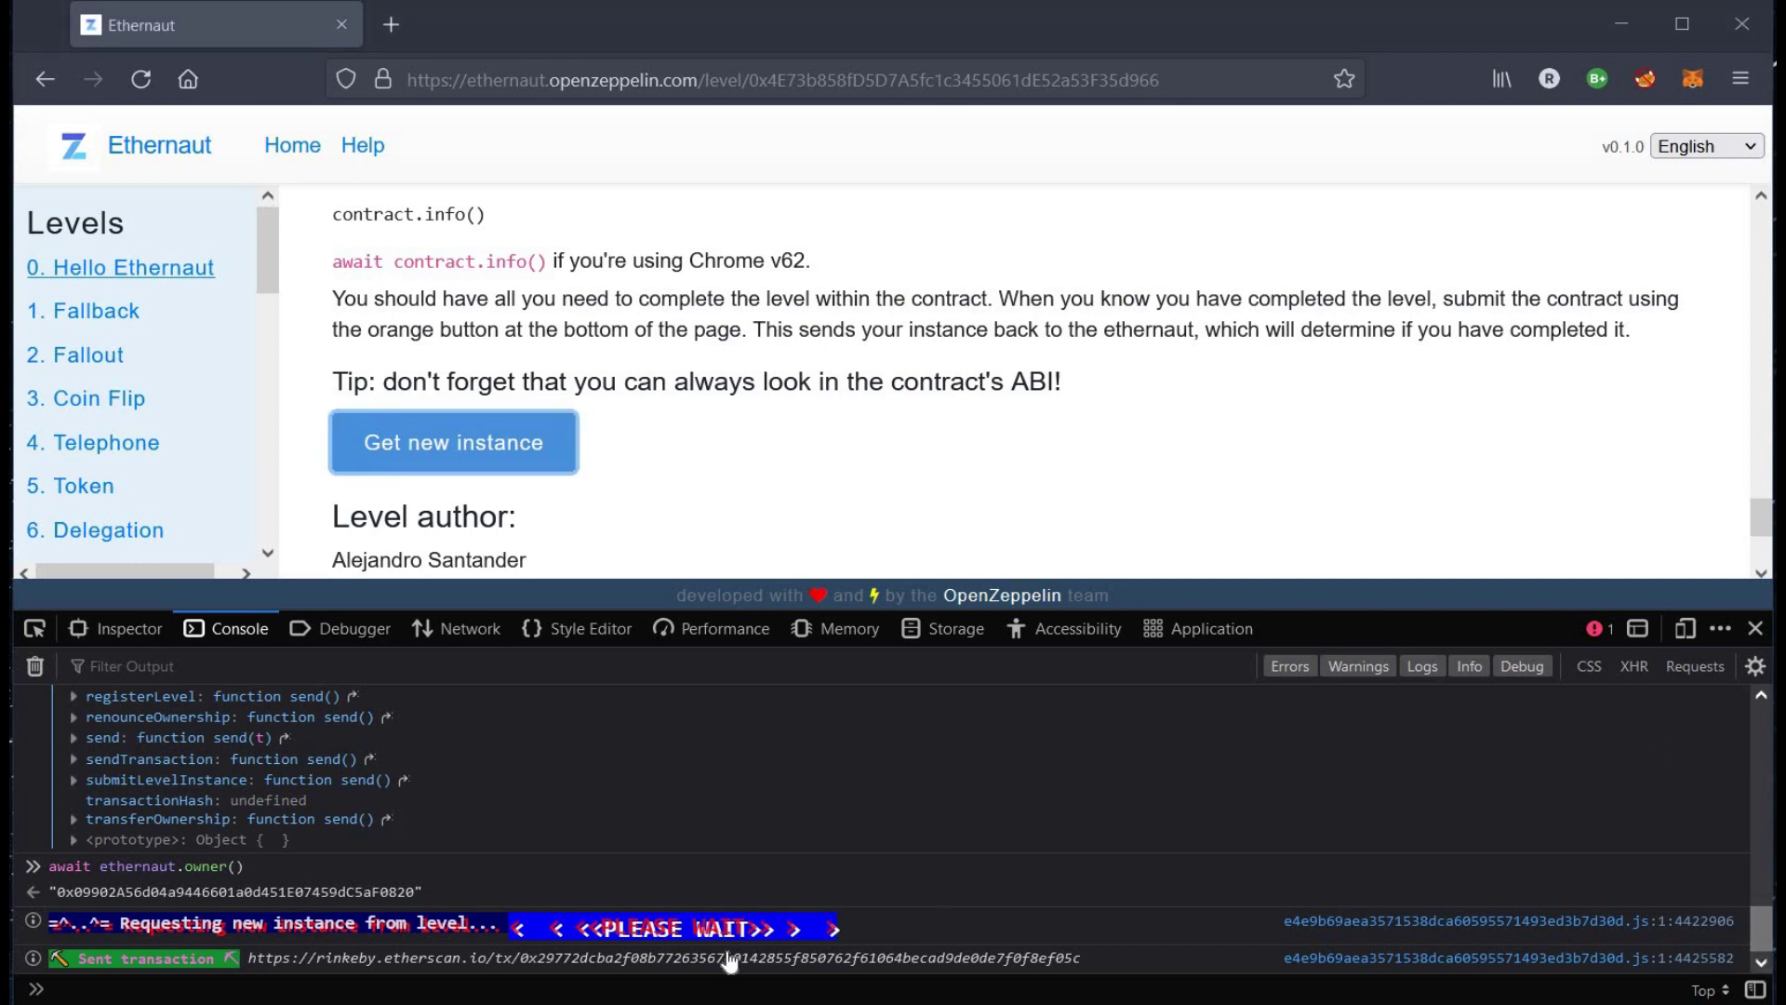
Step: Open the console's Etherscan transaction link in a new tab and view its Success status
{"action": "right_click", "coordinate": [545, 960]}
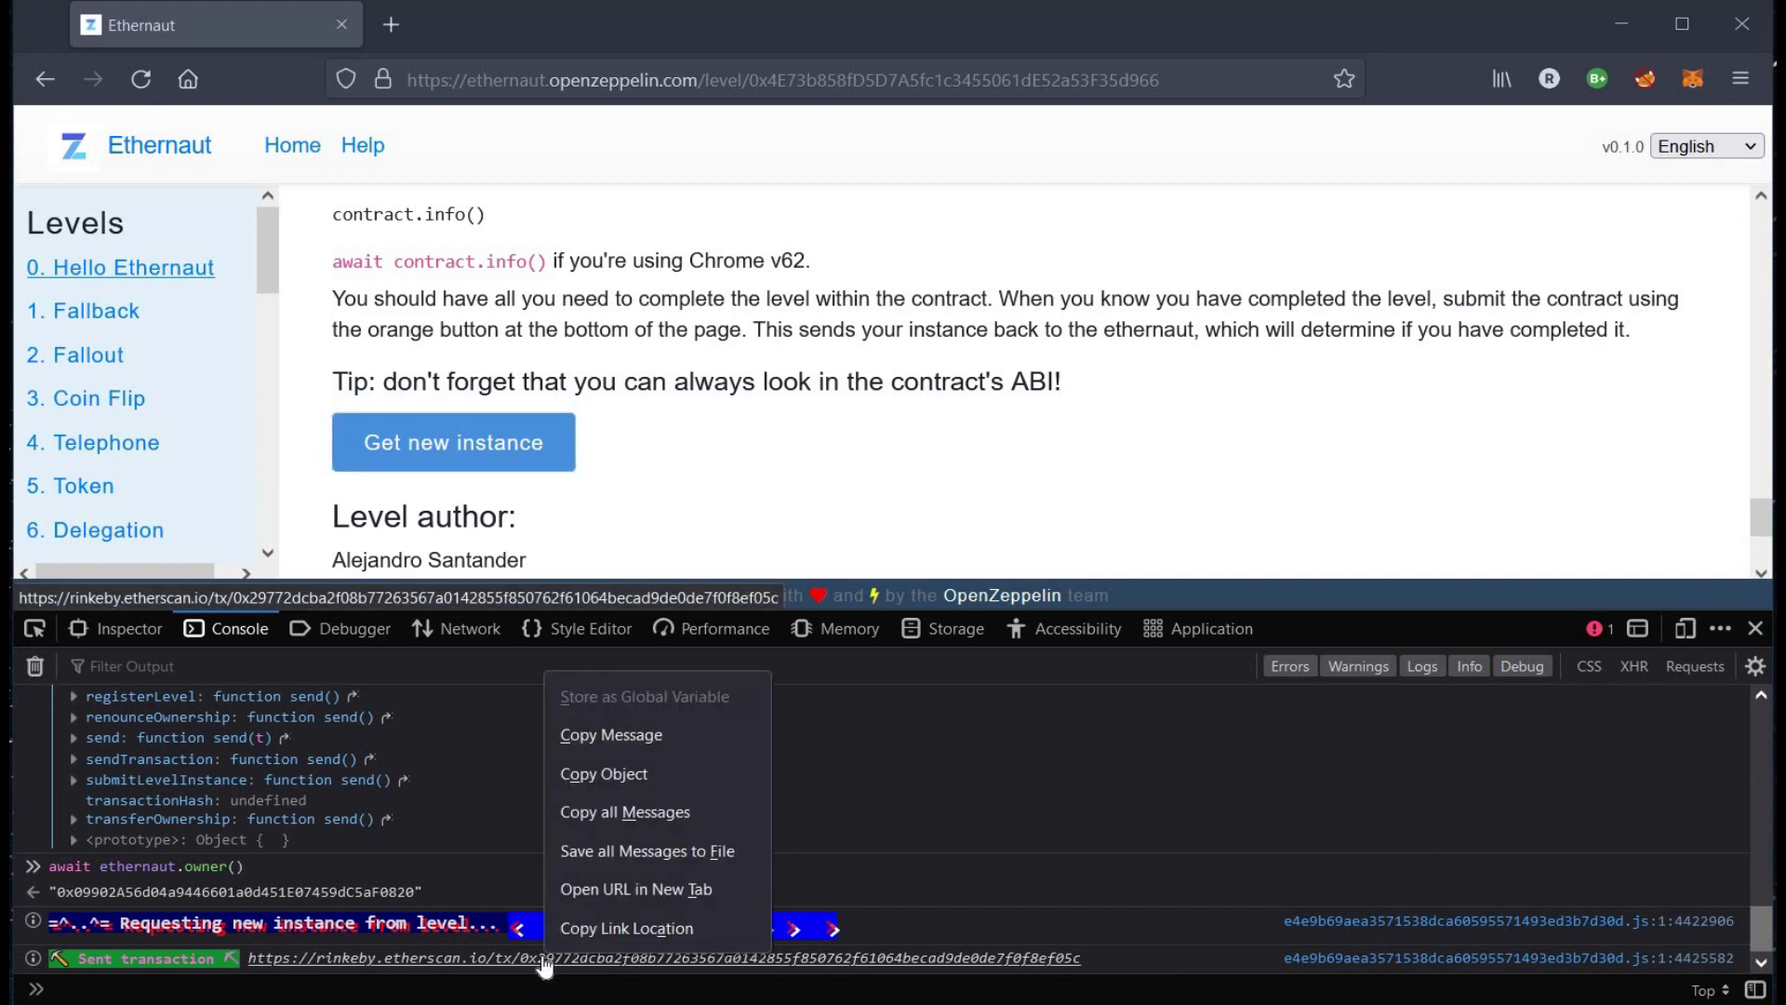
{"action": "left_click", "coordinate": [581, 884]}
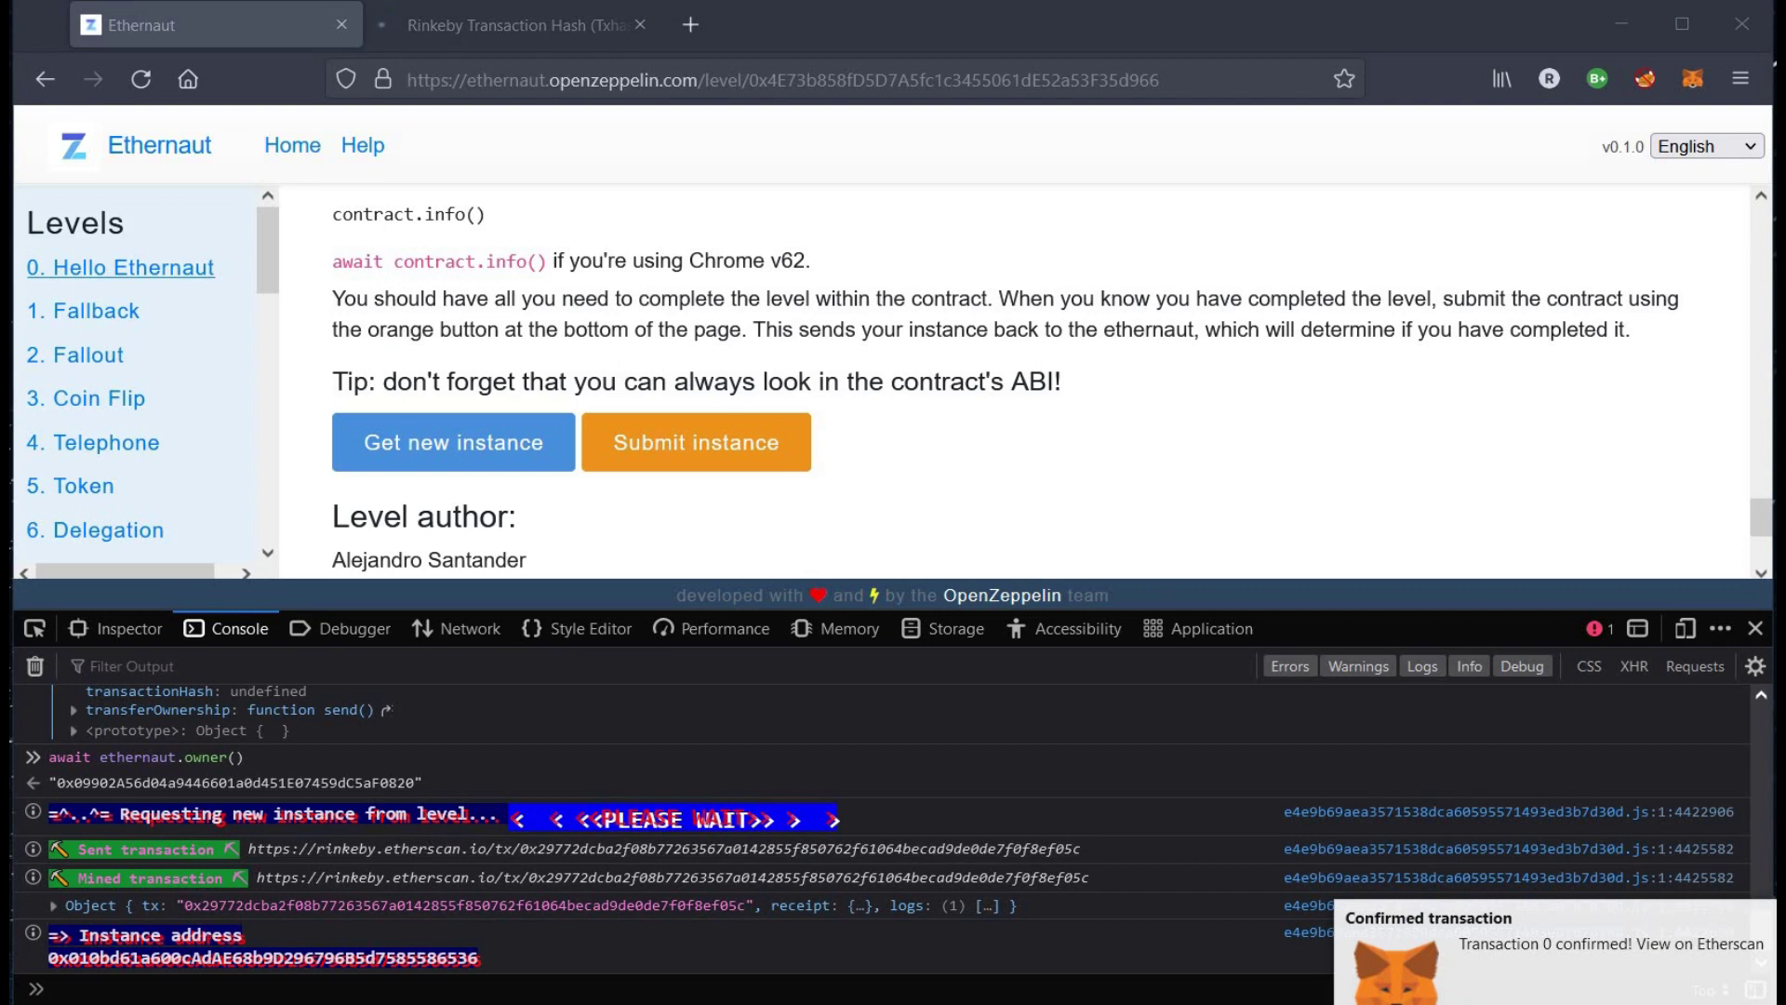
{"action": "left_click", "coordinate": [504, 24]}
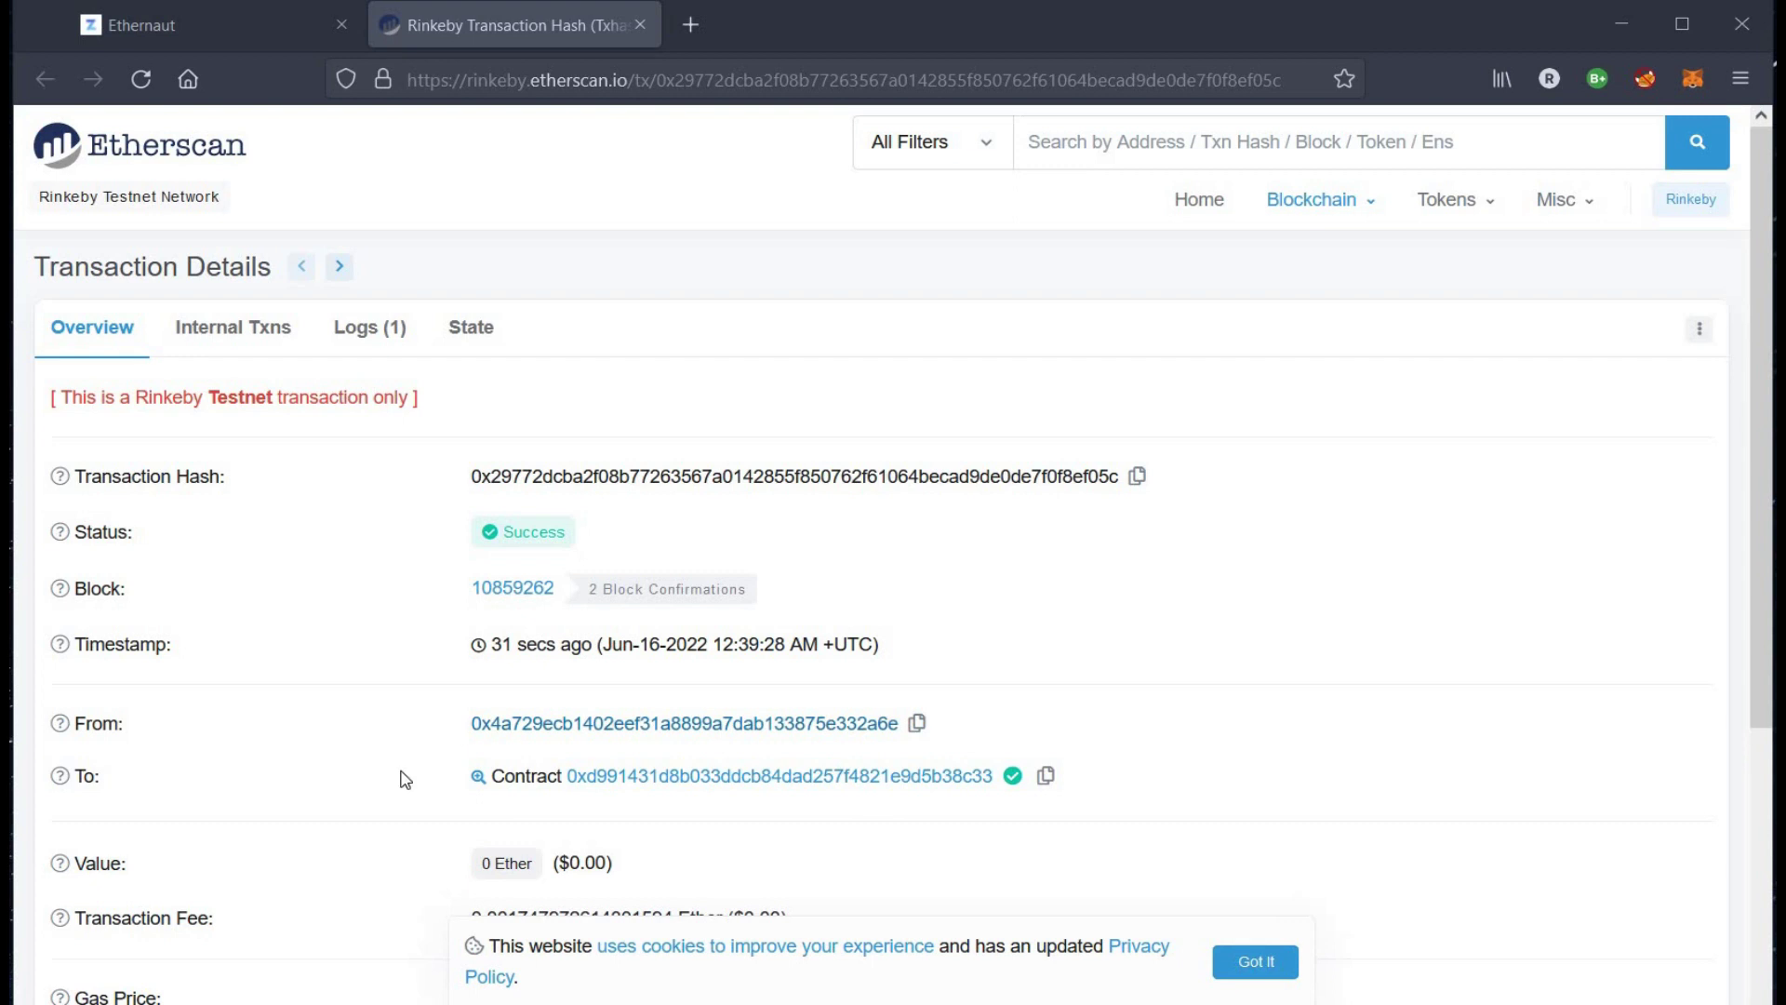
Step: Back on the level page, copy the guide's word 'contract' and run it in the console
{"action": "left_click", "coordinate": [217, 28]}
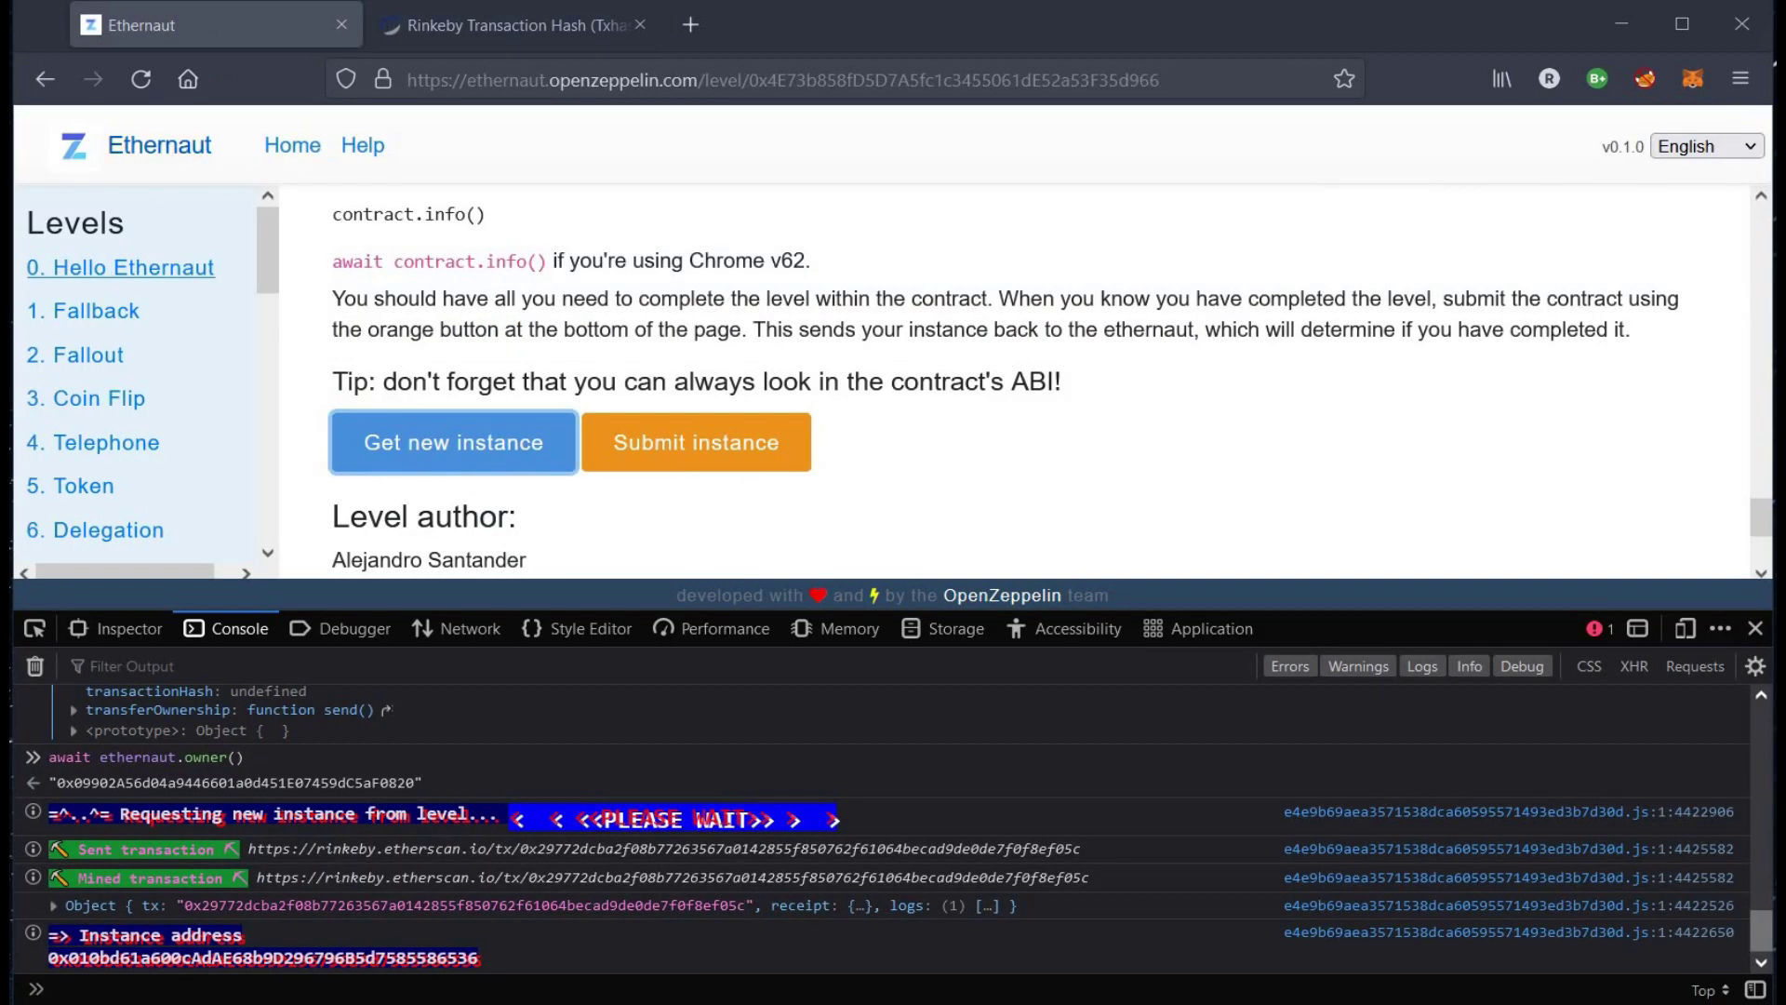
{"action": "left_click", "coordinate": [1052, 468]}
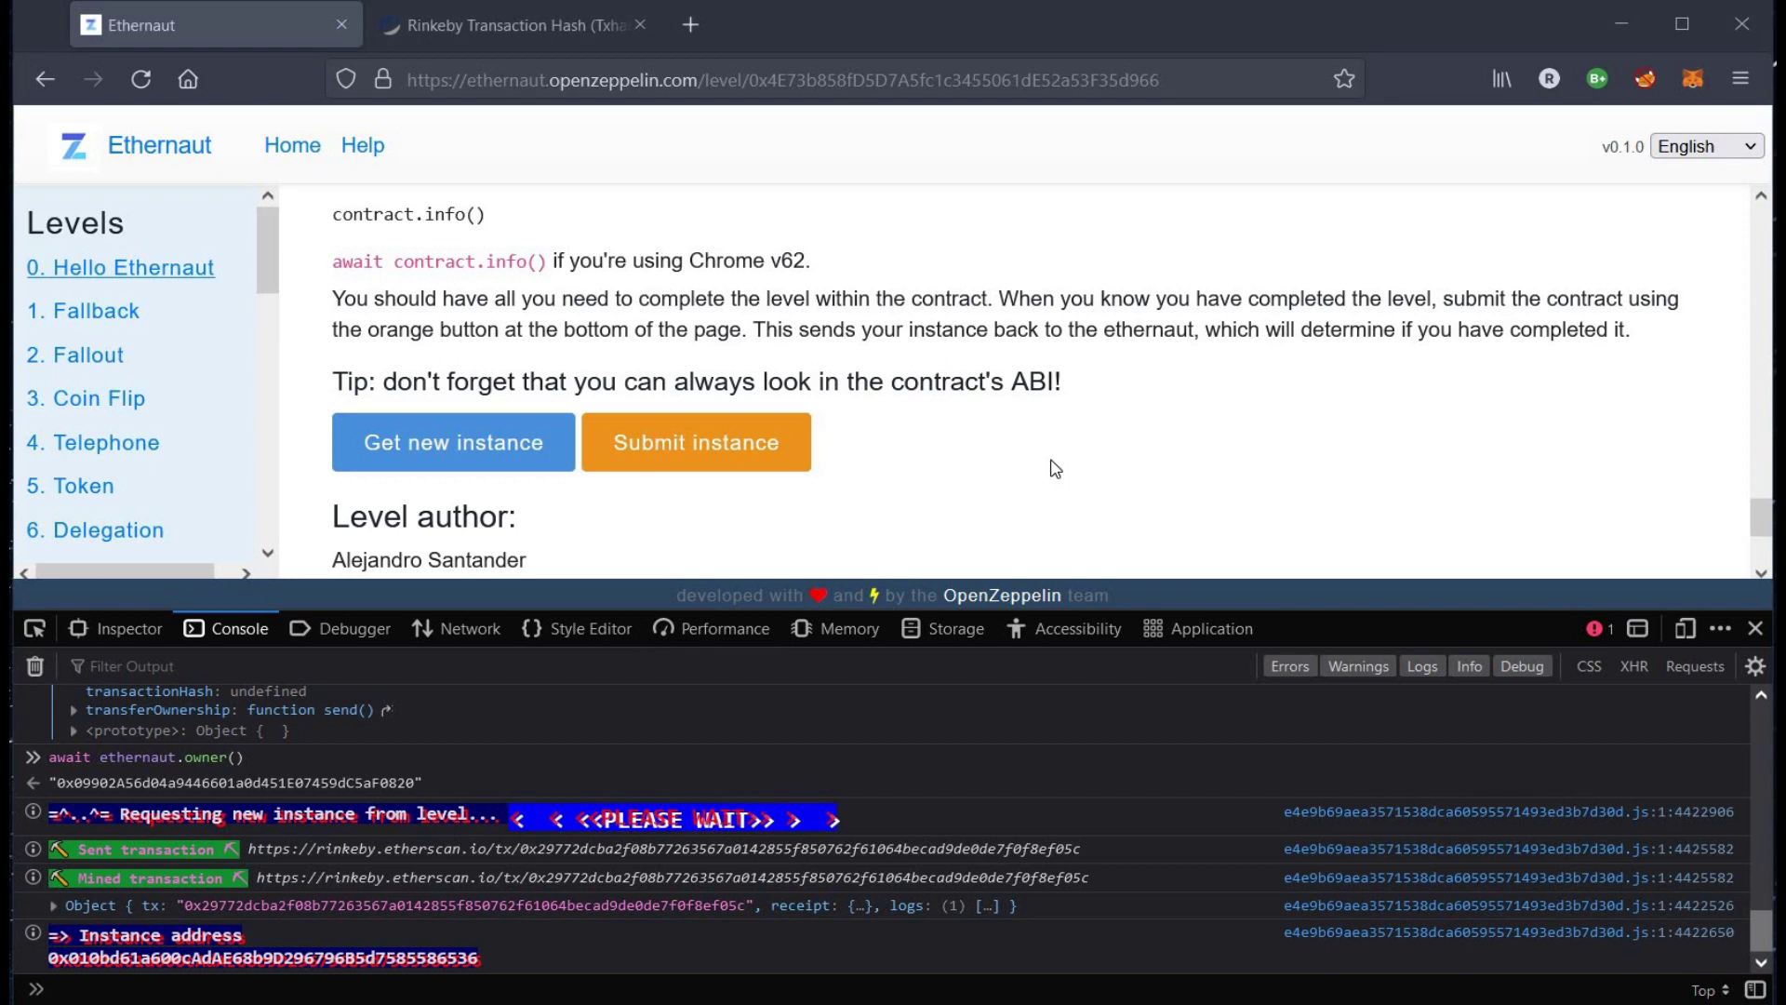
{"action": "scroll", "coordinate": [1054, 467], "scroll_direction": "up", "scroll_amount": 2}
{"action": "scroll", "coordinate": [1053, 467], "scroll_direction": "up", "scroll_amount": 3}
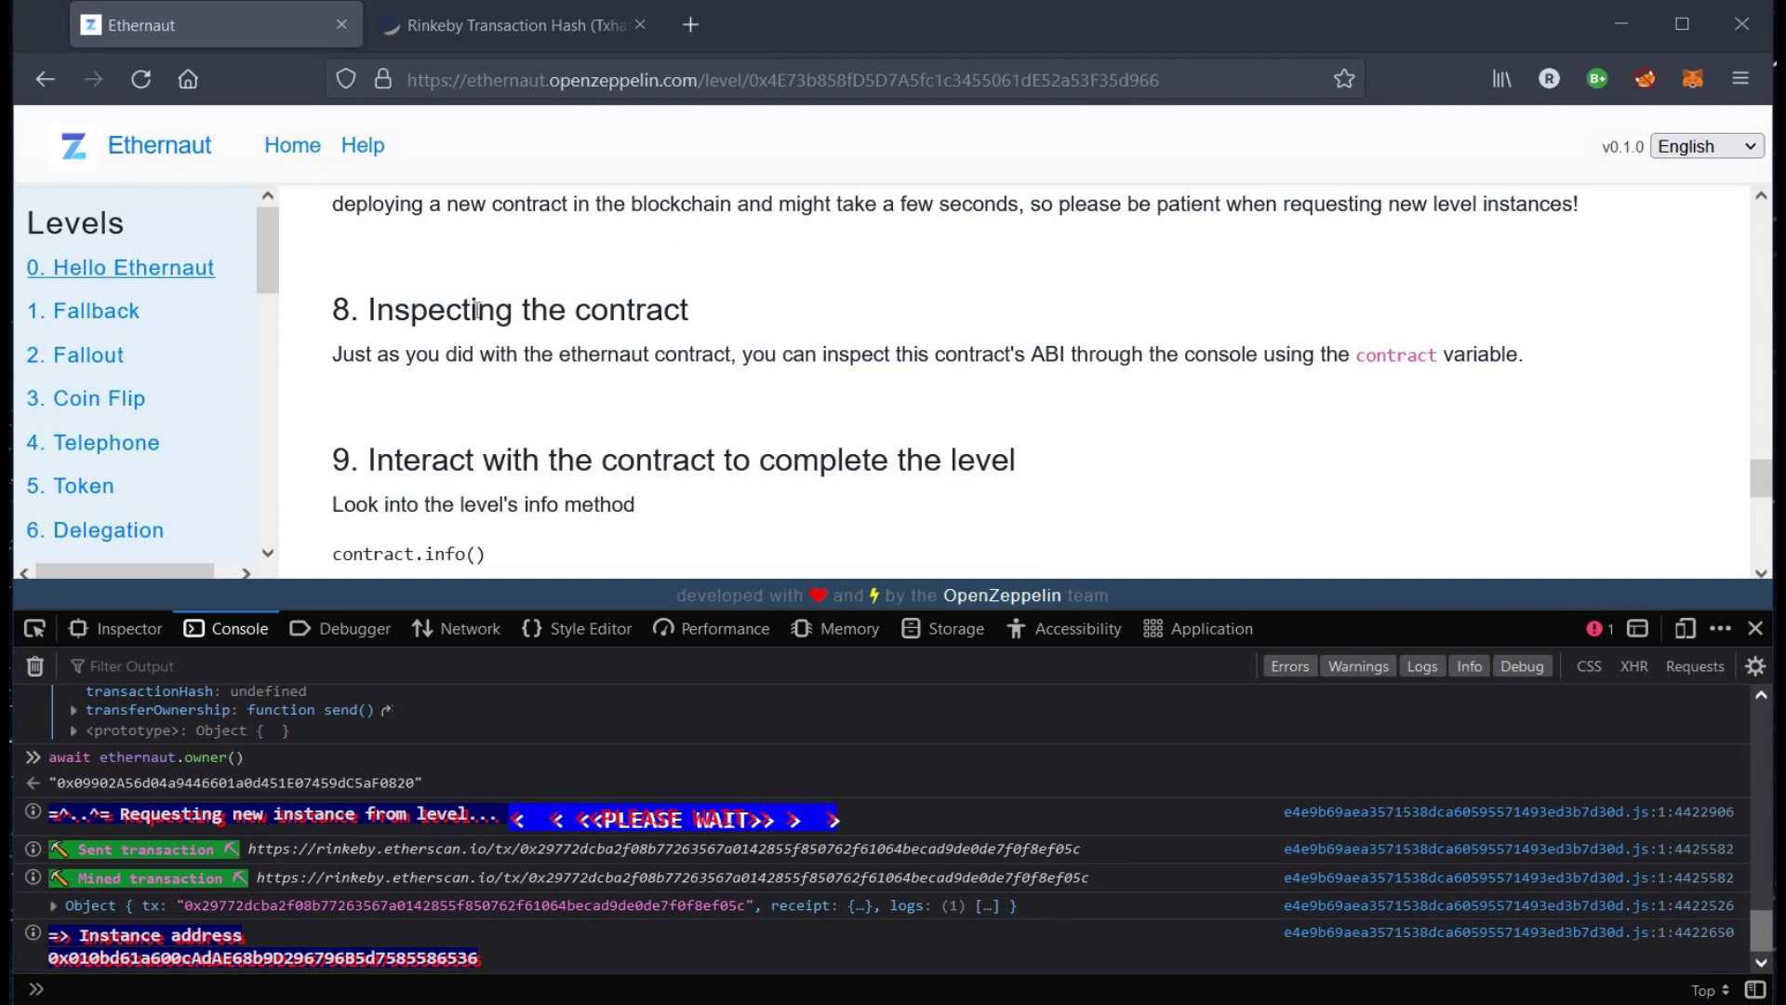
{"action": "scroll", "coordinate": [654, 305], "scroll_direction": "up", "scroll_amount": 2}
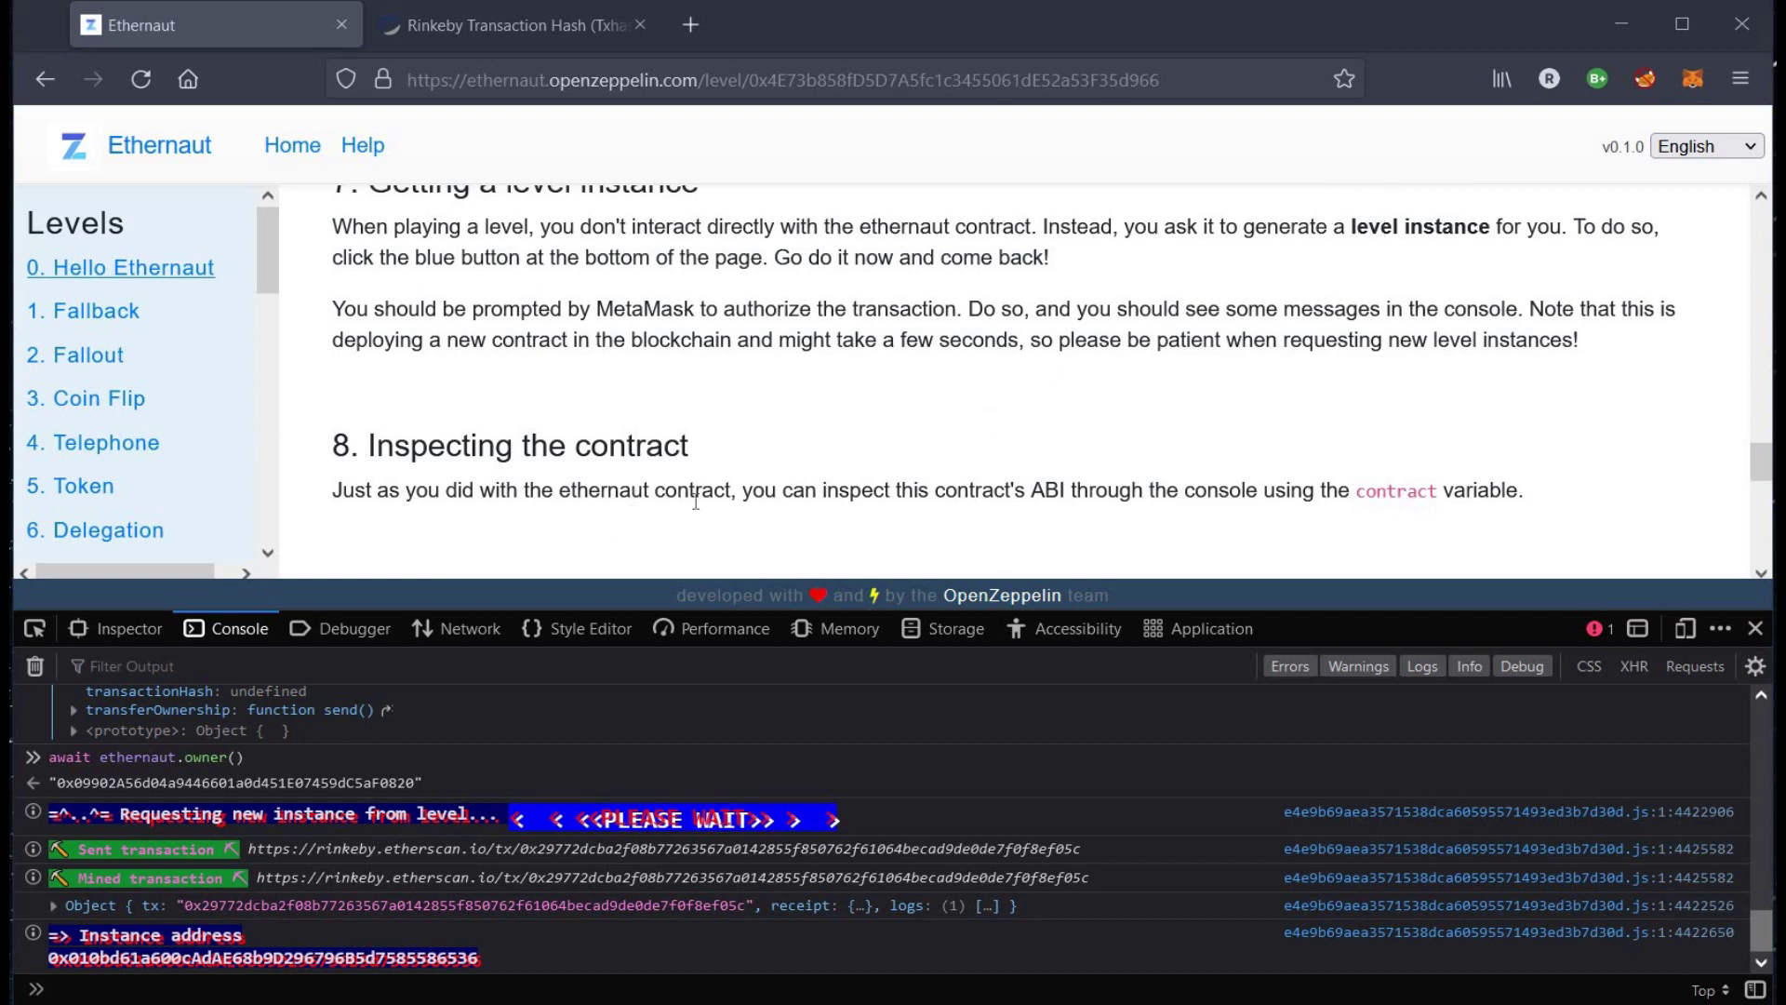
{"action": "double_click", "coordinate": [1388, 491]}
{"action": "key", "text": "ctrl+c"}
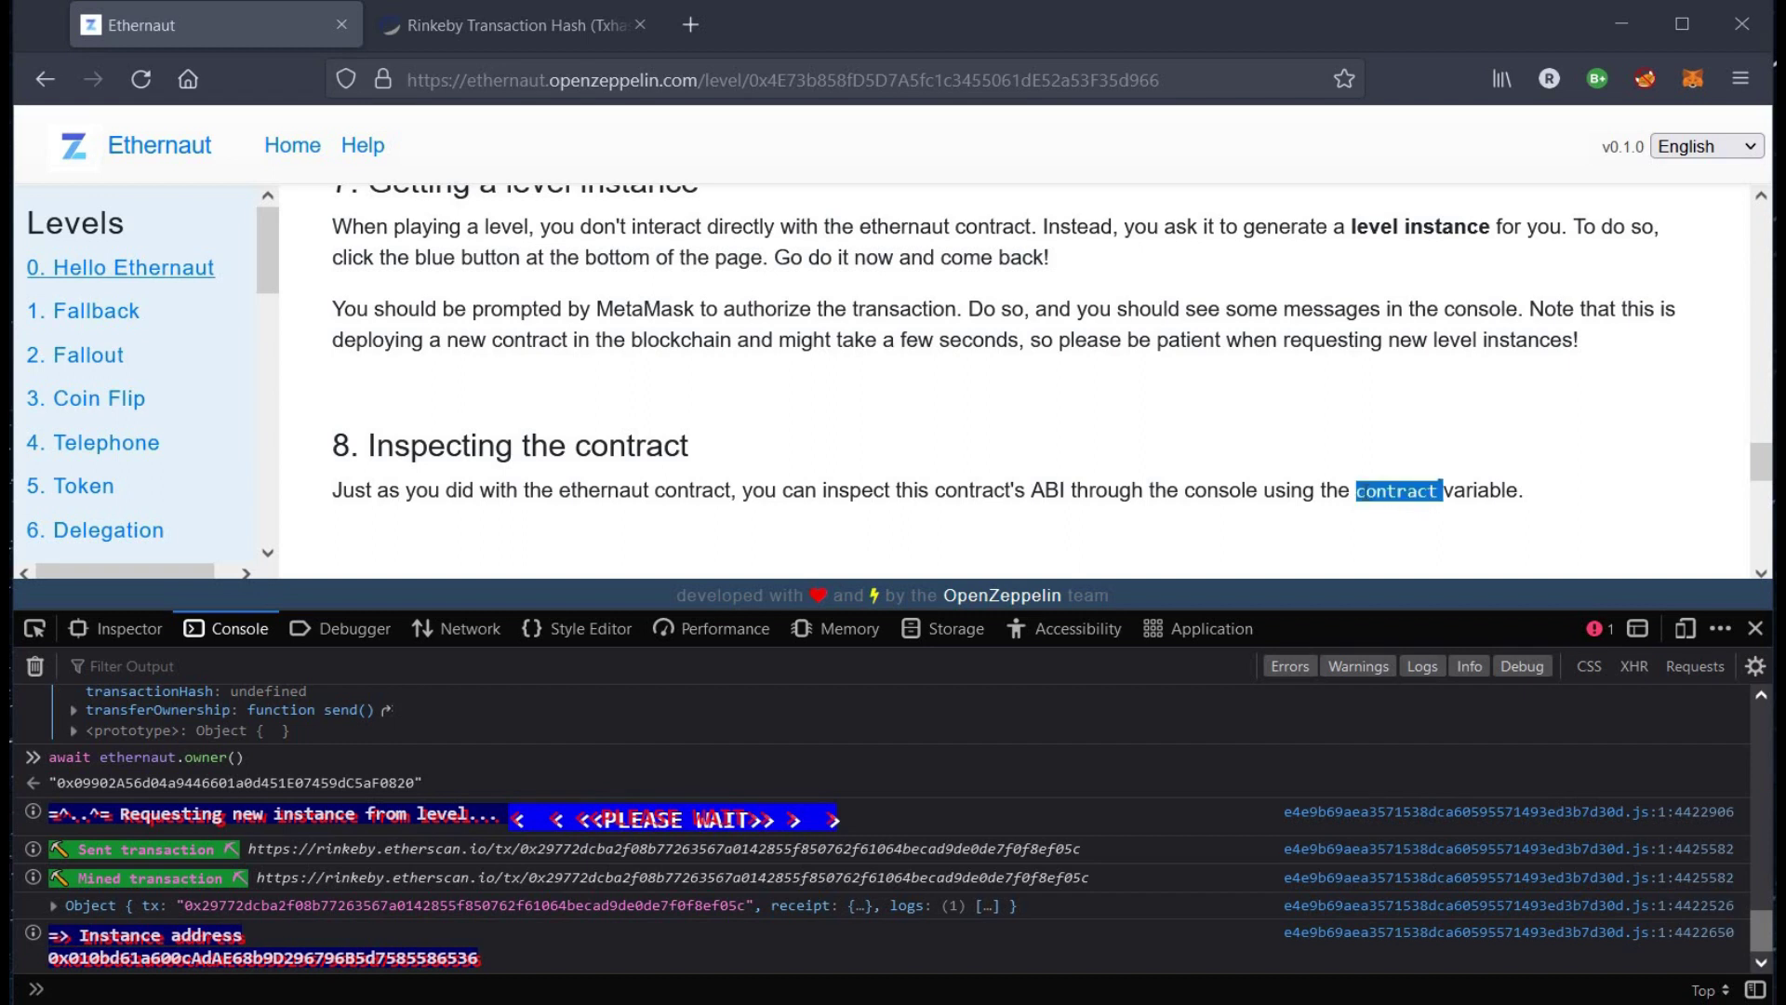
{"action": "right_click", "coordinate": [1367, 491]}
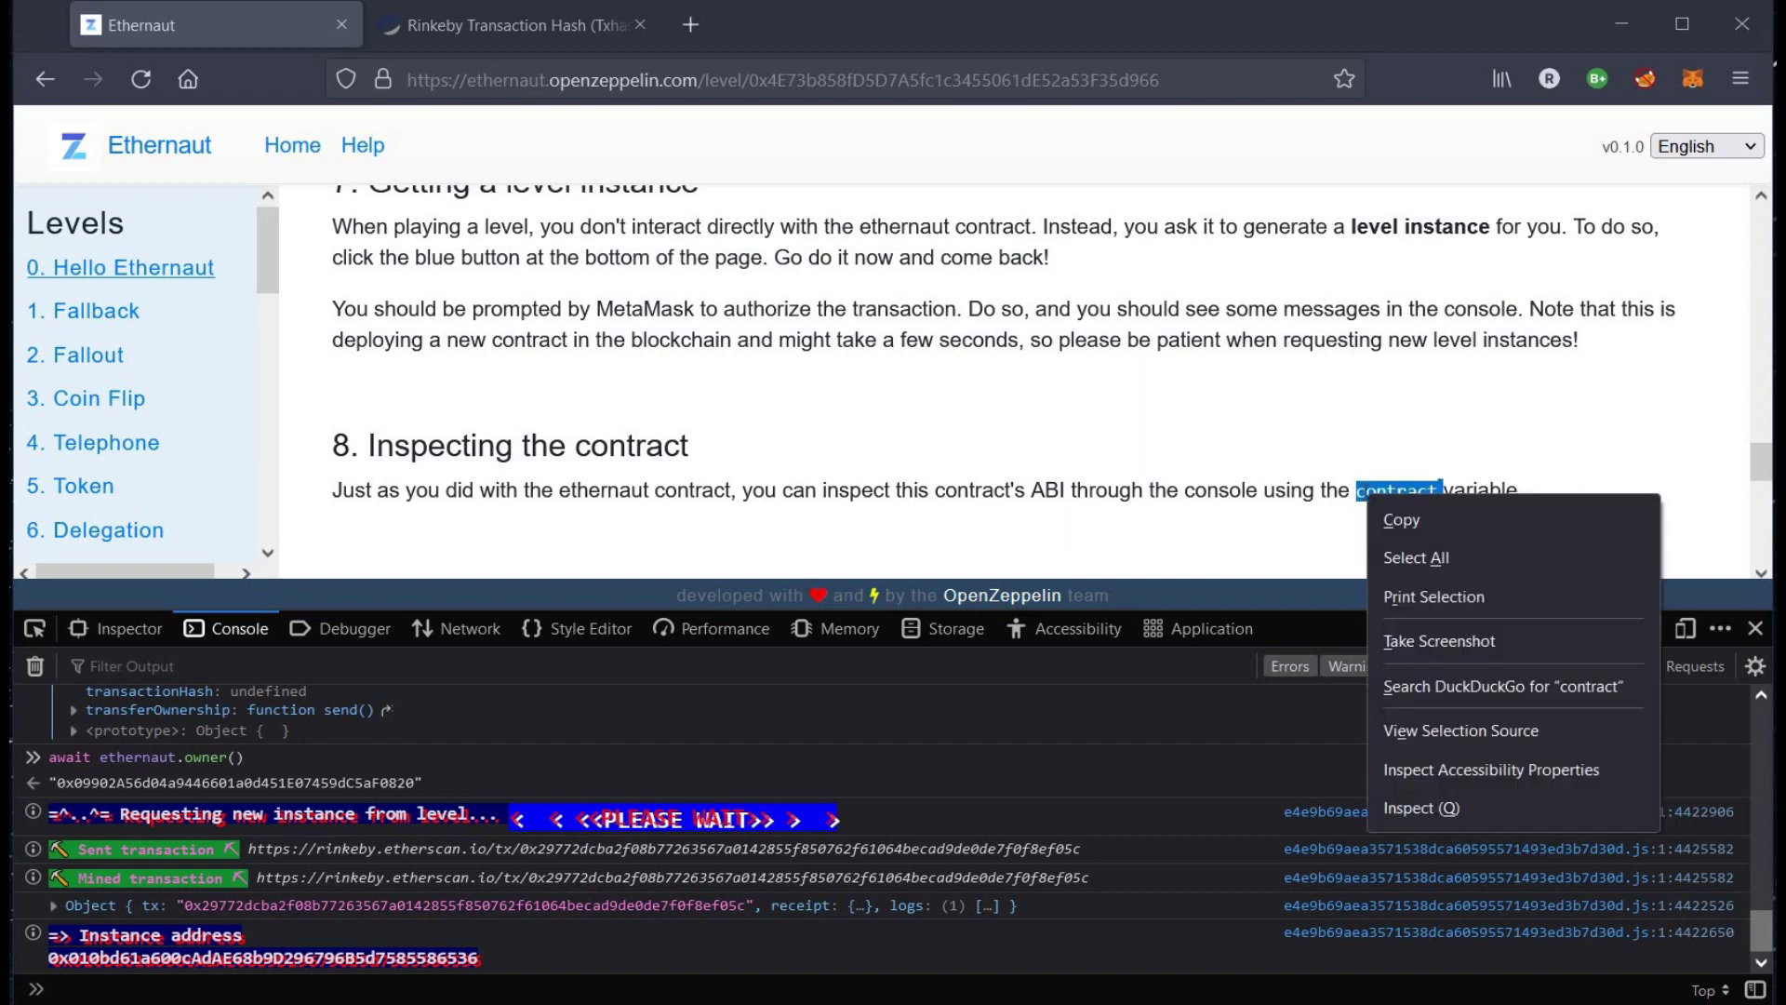
{"action": "left_click", "coordinate": [1400, 520]}
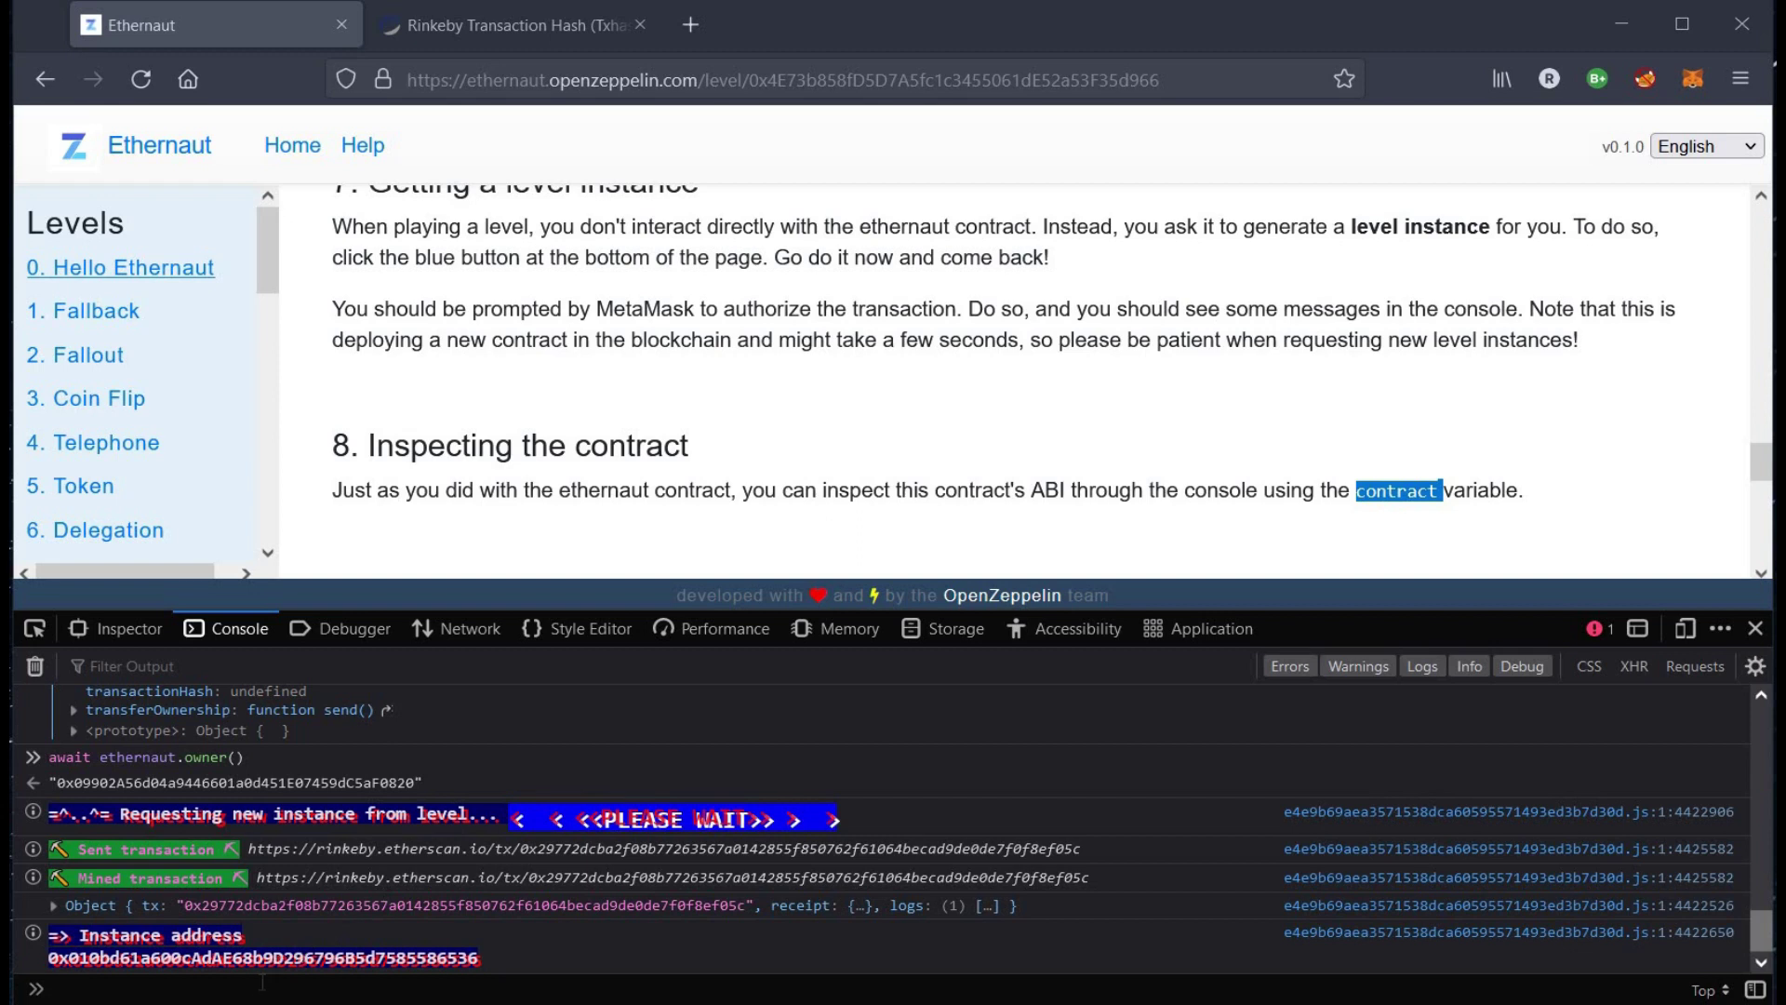
{"action": "left_click", "coordinate": [255, 985]}
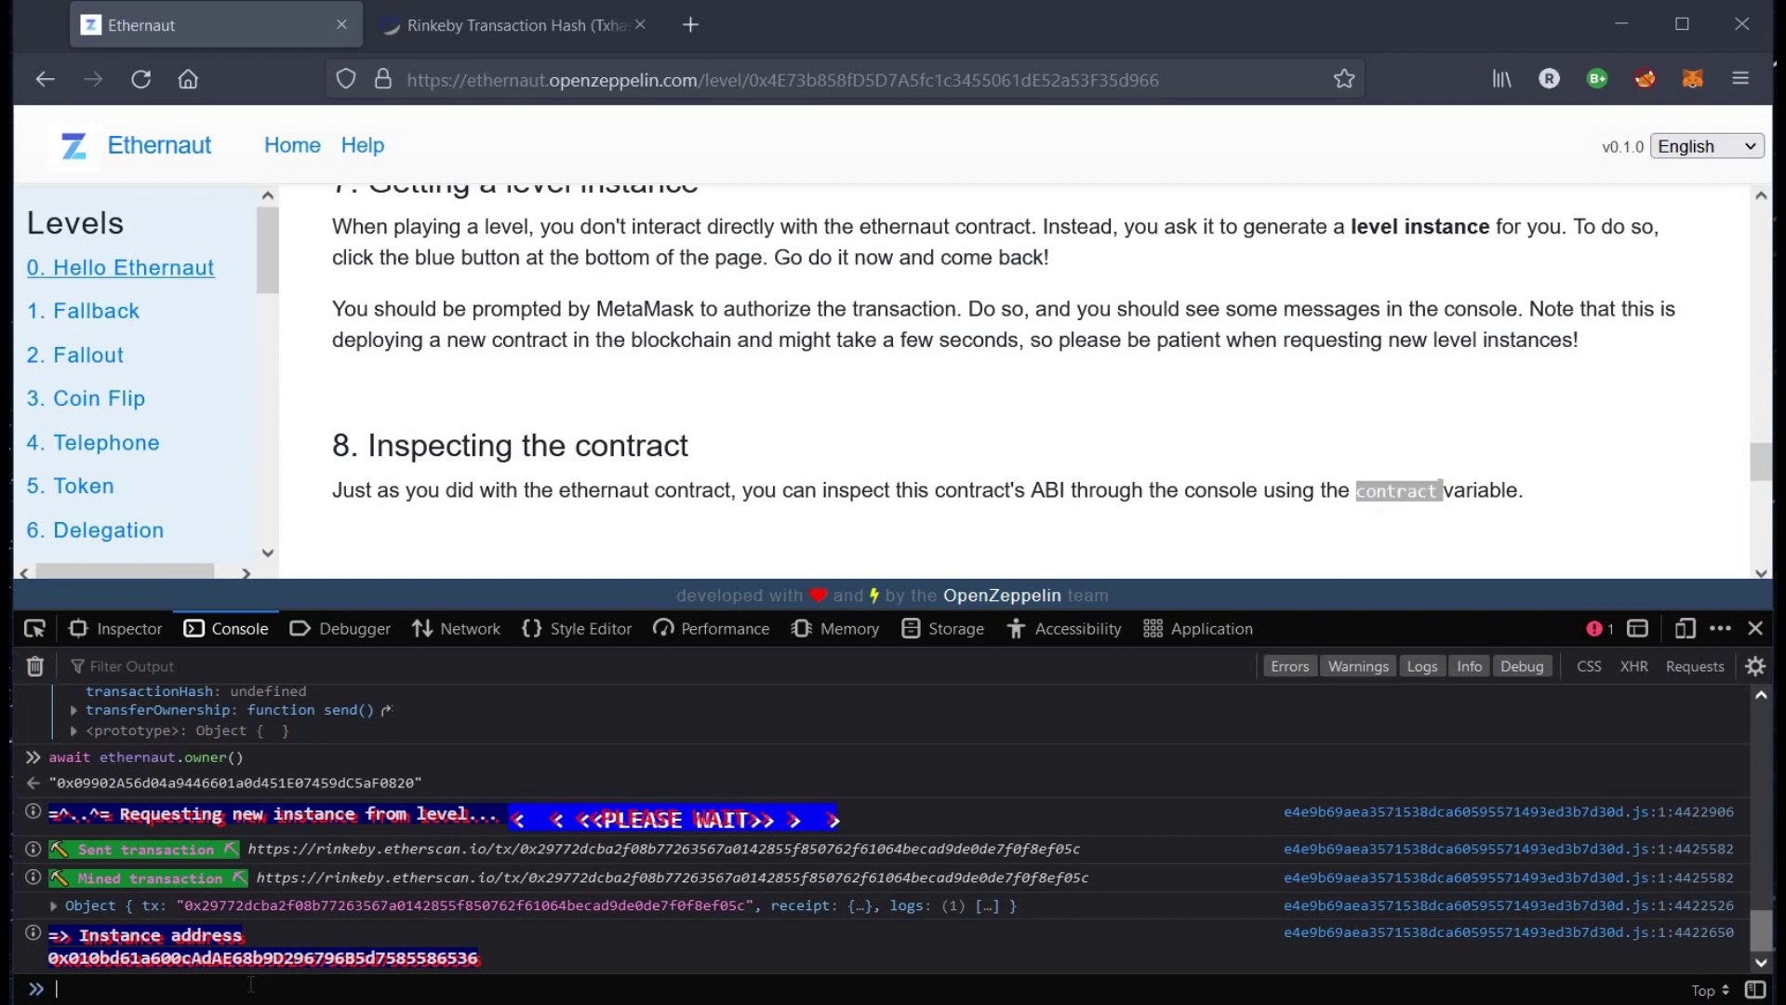
{"action": "key", "text": "ctrl+v"}
{"action": "key", "text": "Return"}
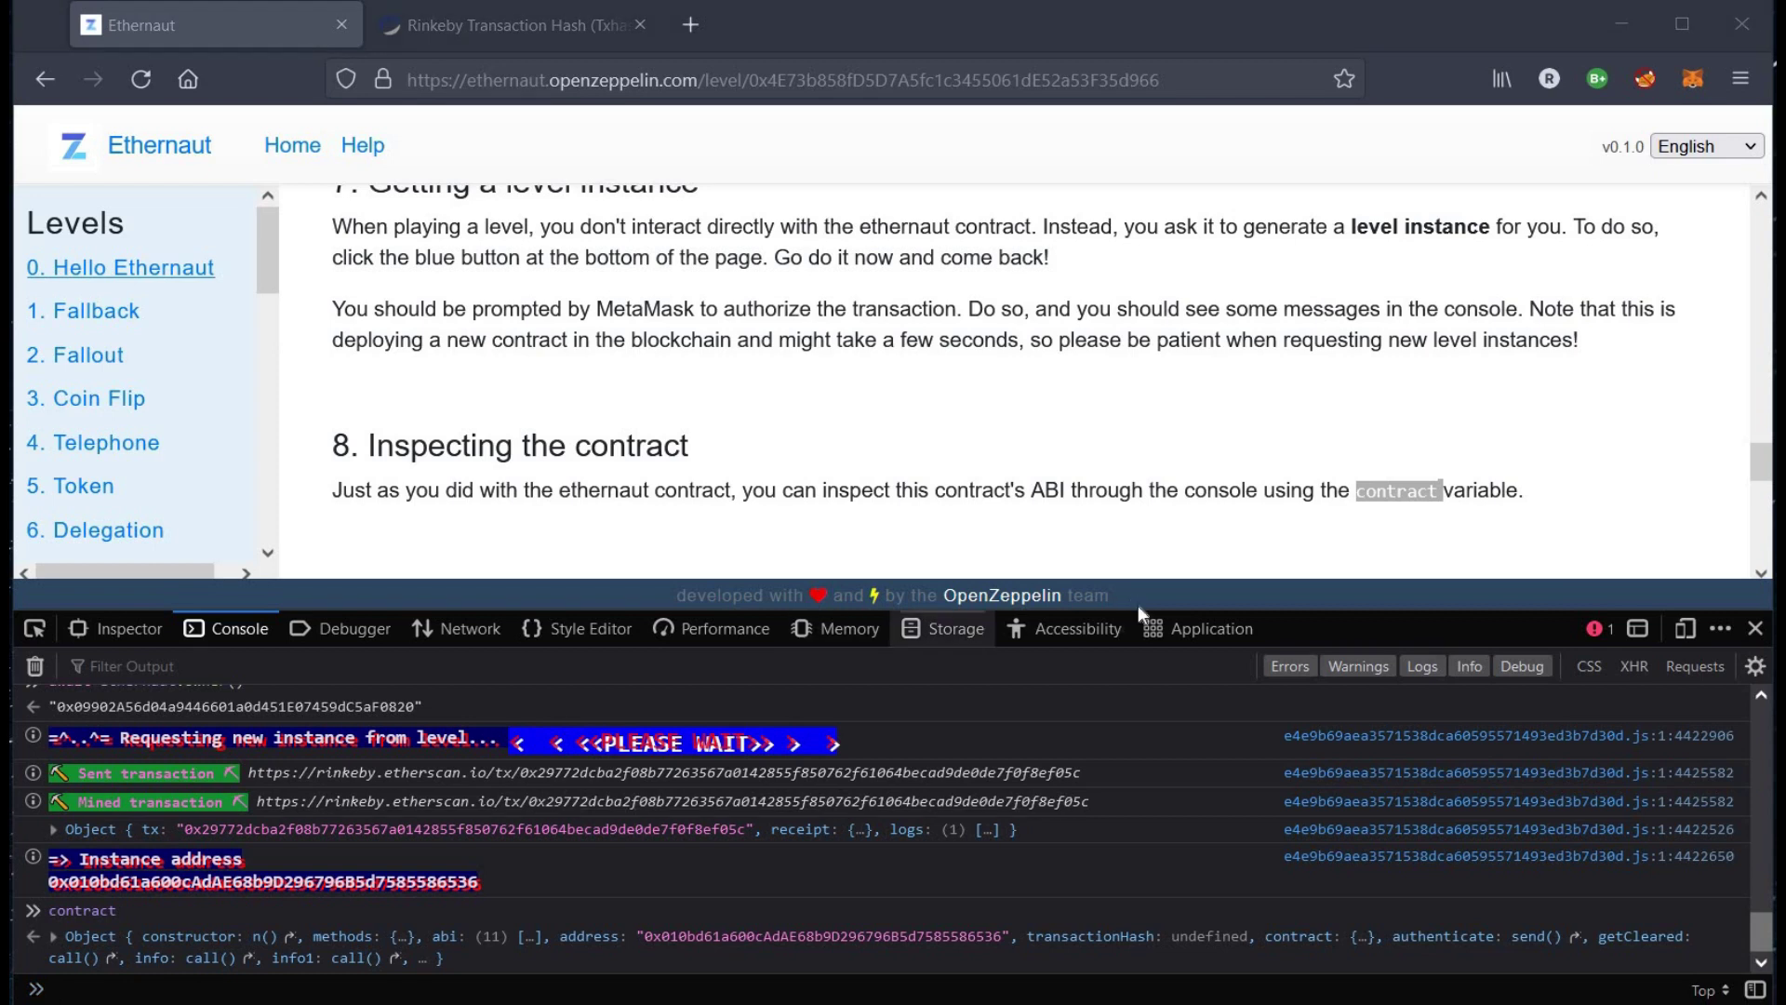
{"action": "left_click", "coordinate": [1592, 474]}
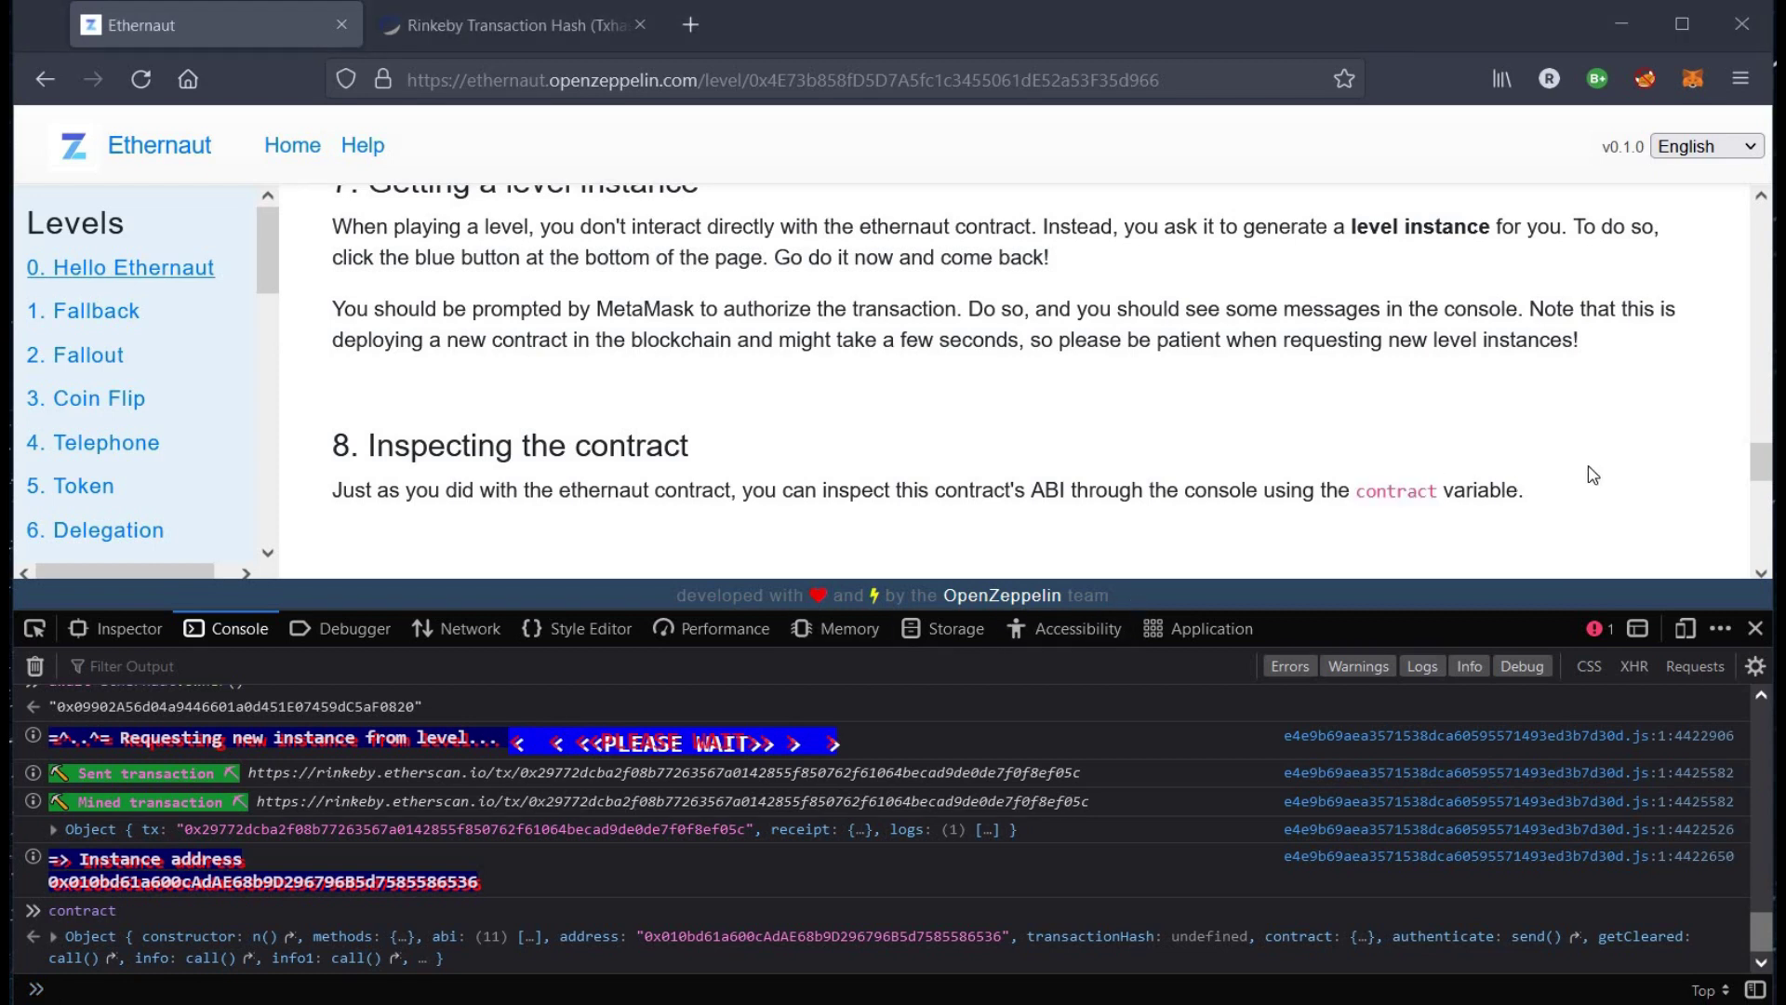
{"action": "scroll", "coordinate": [1592, 474], "scroll_direction": "down", "scroll_amount": 2}
{"action": "scroll", "coordinate": [1591, 474], "scroll_direction": "down", "scroll_amount": 2}
{"action": "scroll", "coordinate": [1590, 474], "scroll_direction": "down", "scroll_amount": 2}
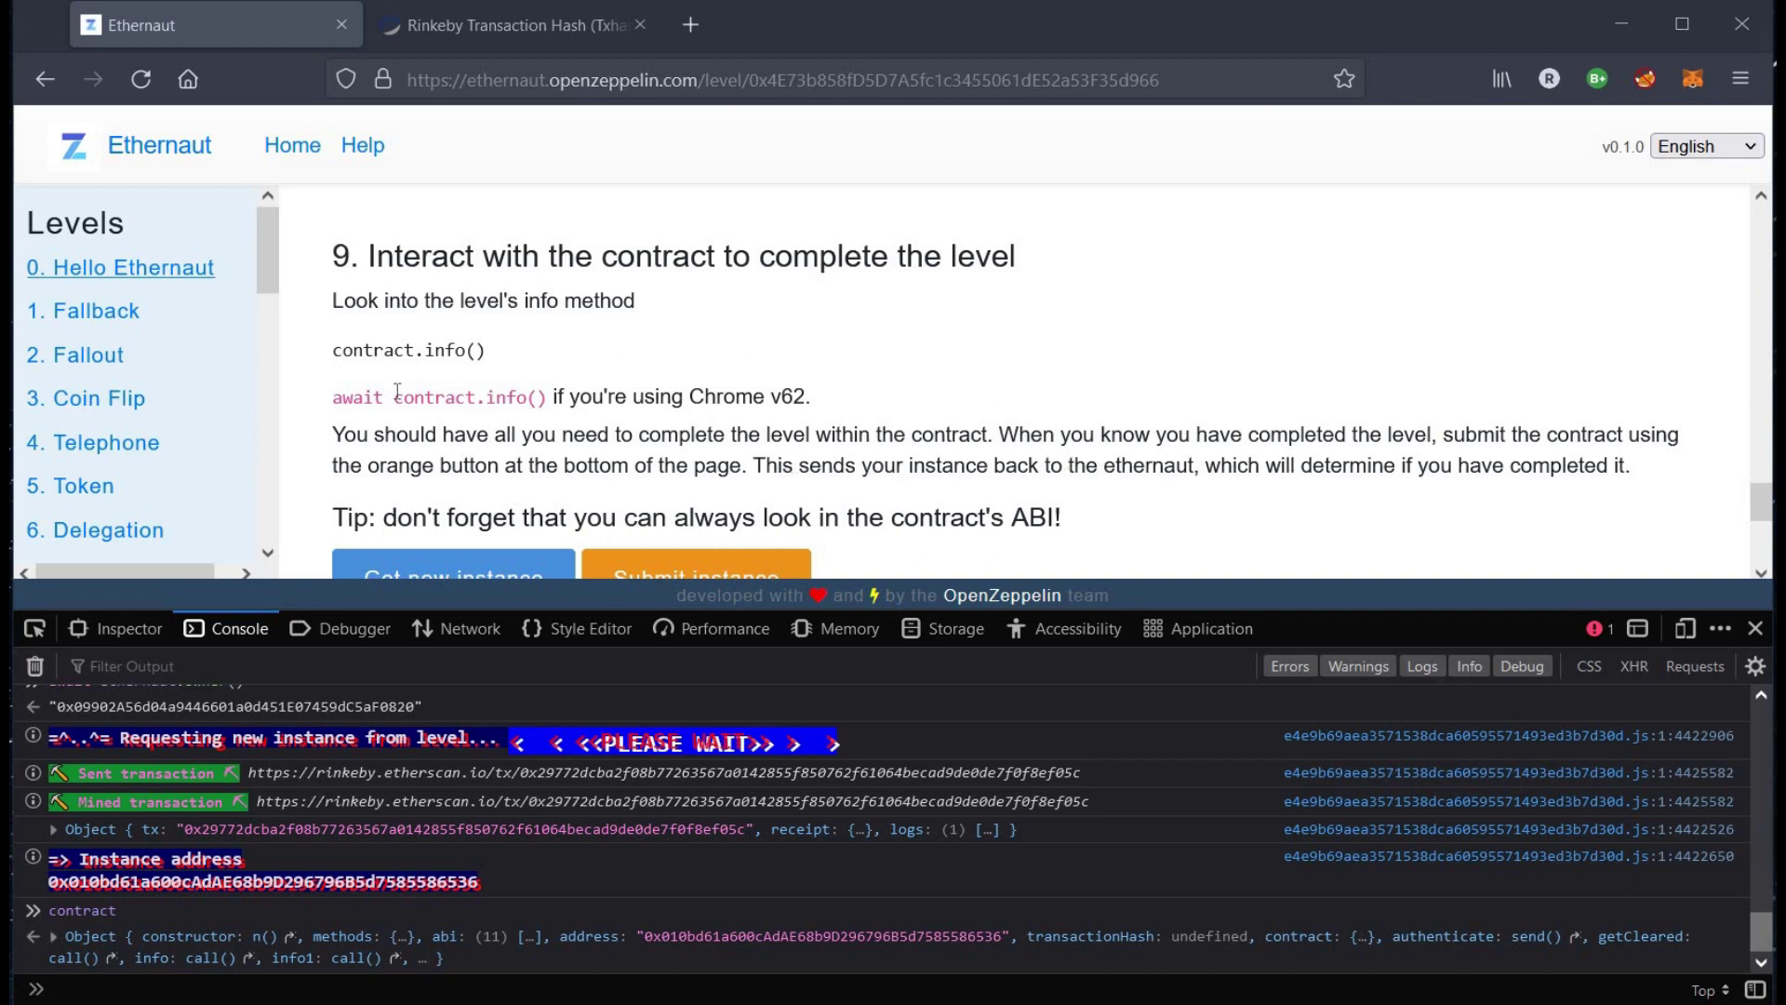
Step: Paste and run await contract.info() in the console, which points to info1()
{"action": "left_click_drag", "start_coordinate": [334, 398], "coordinate": [544, 397]}
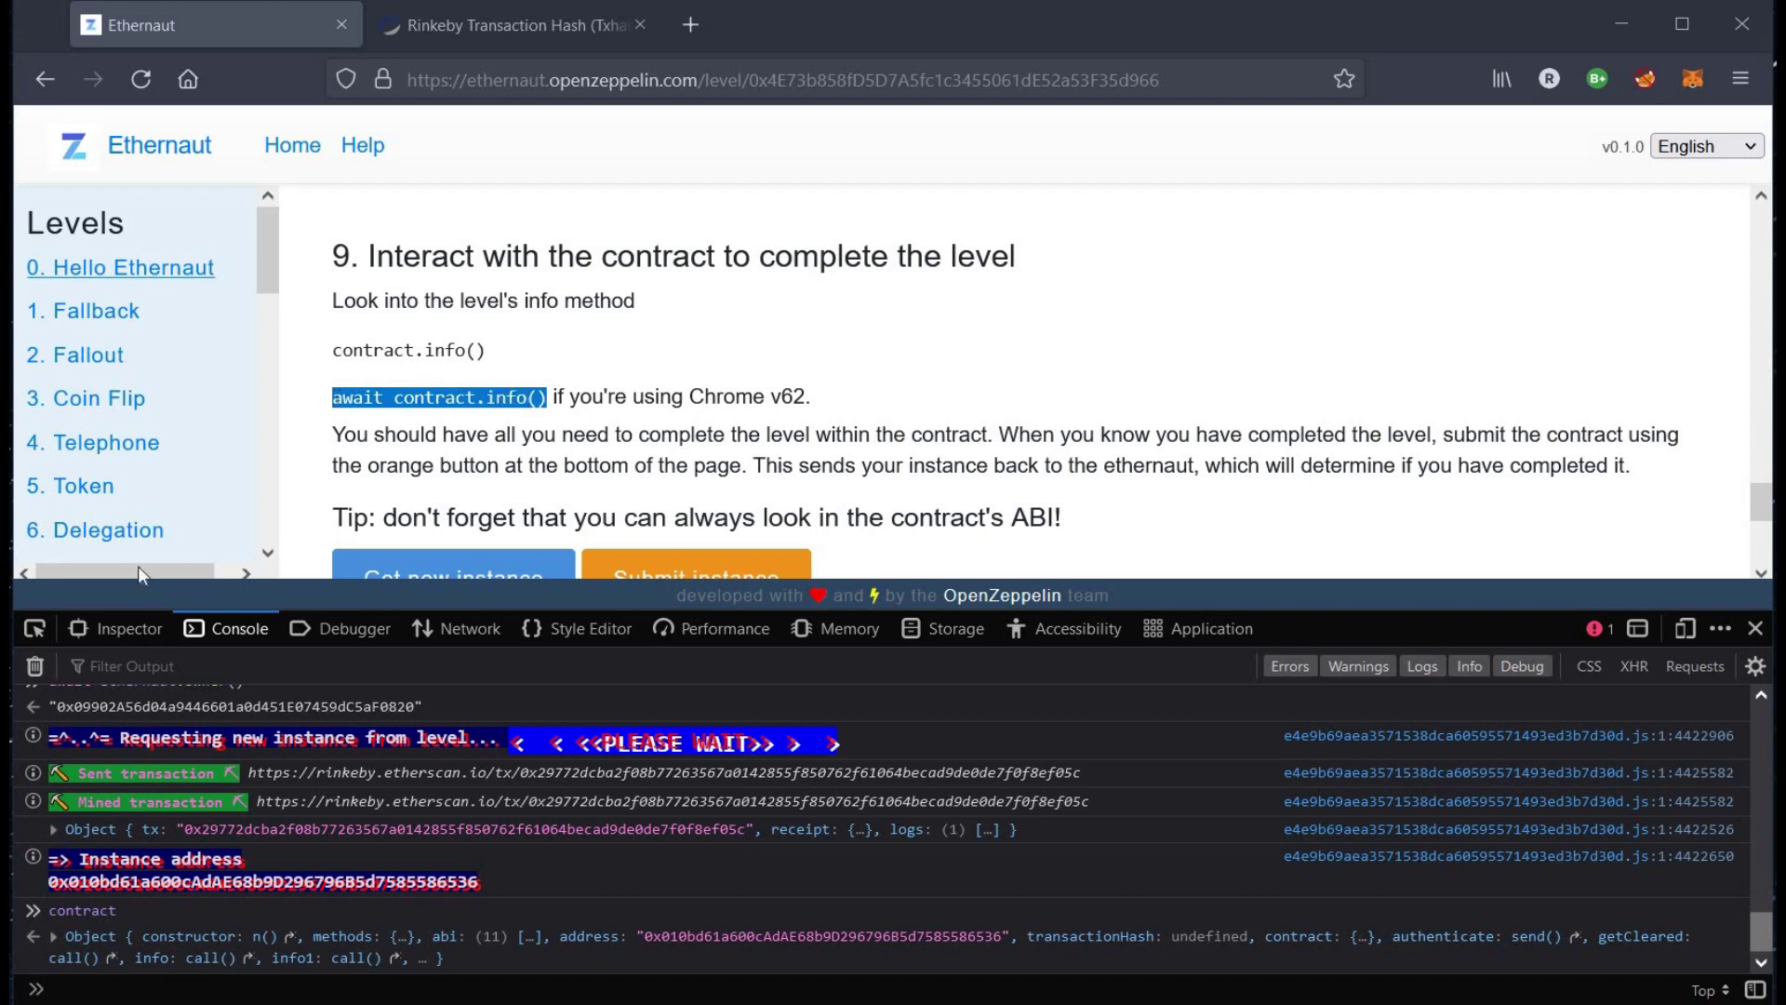
{"action": "left_click", "coordinate": [105, 974]}
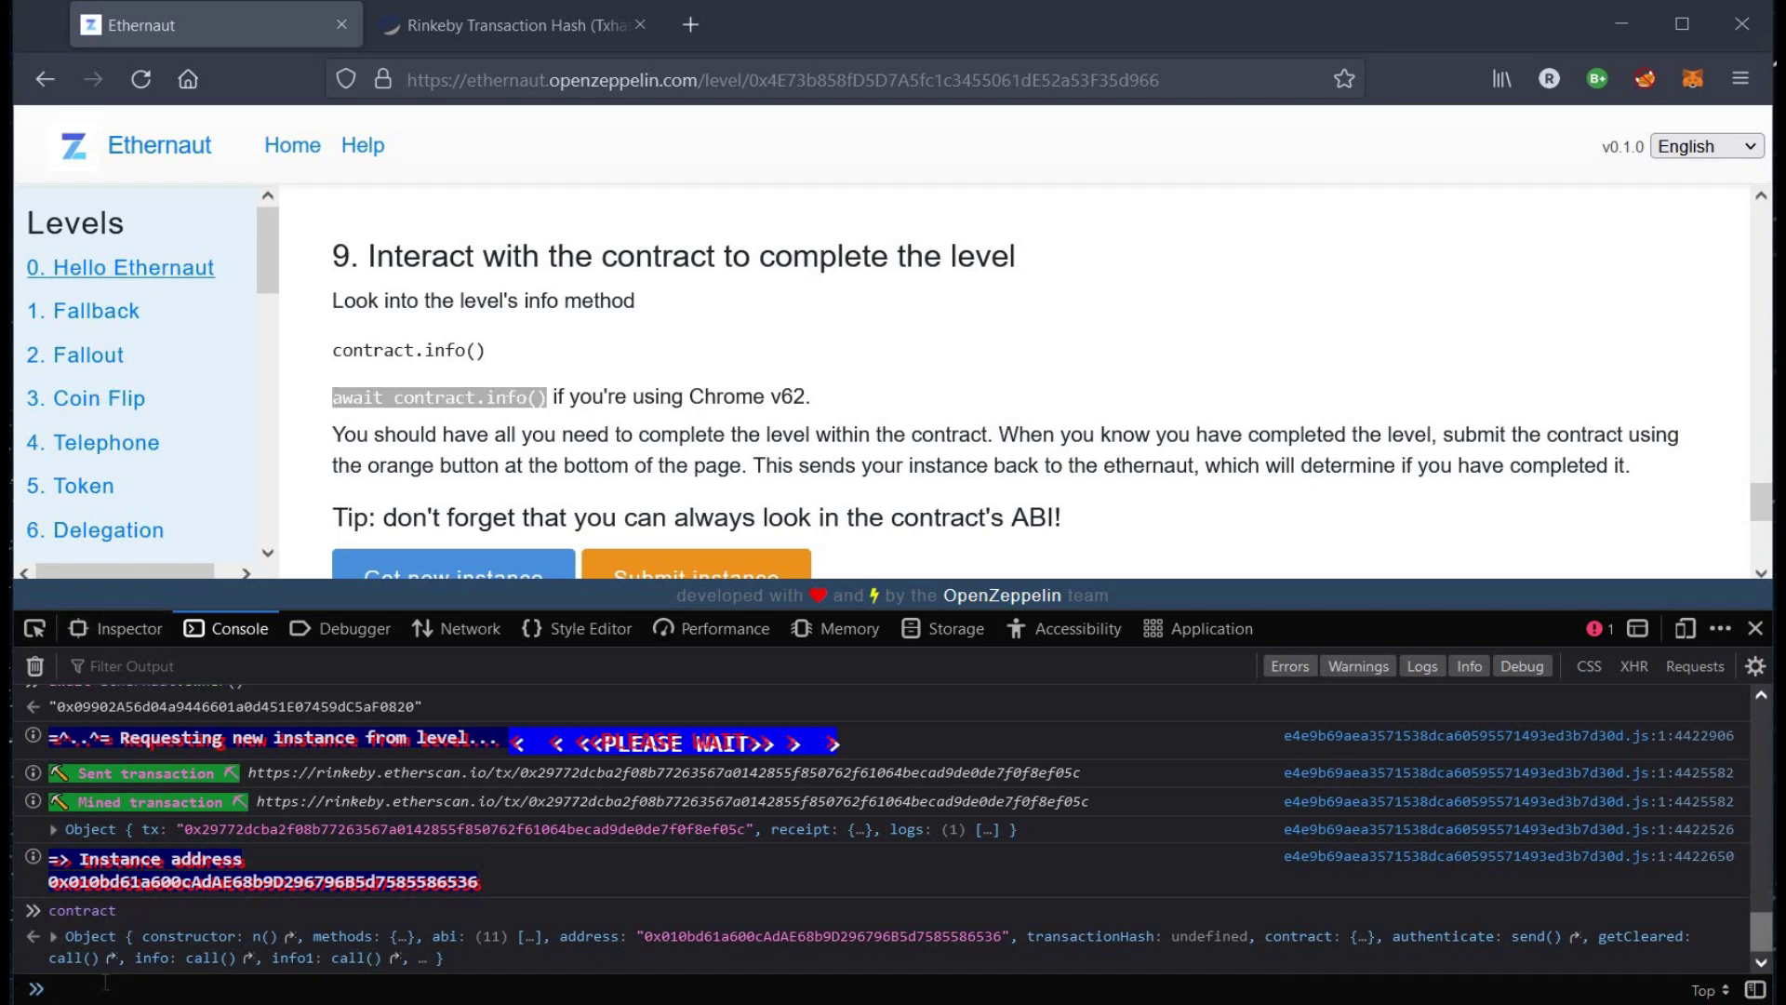
{"action": "type", "text": "await contract.info()"}
{"action": "key", "text": "Return"}
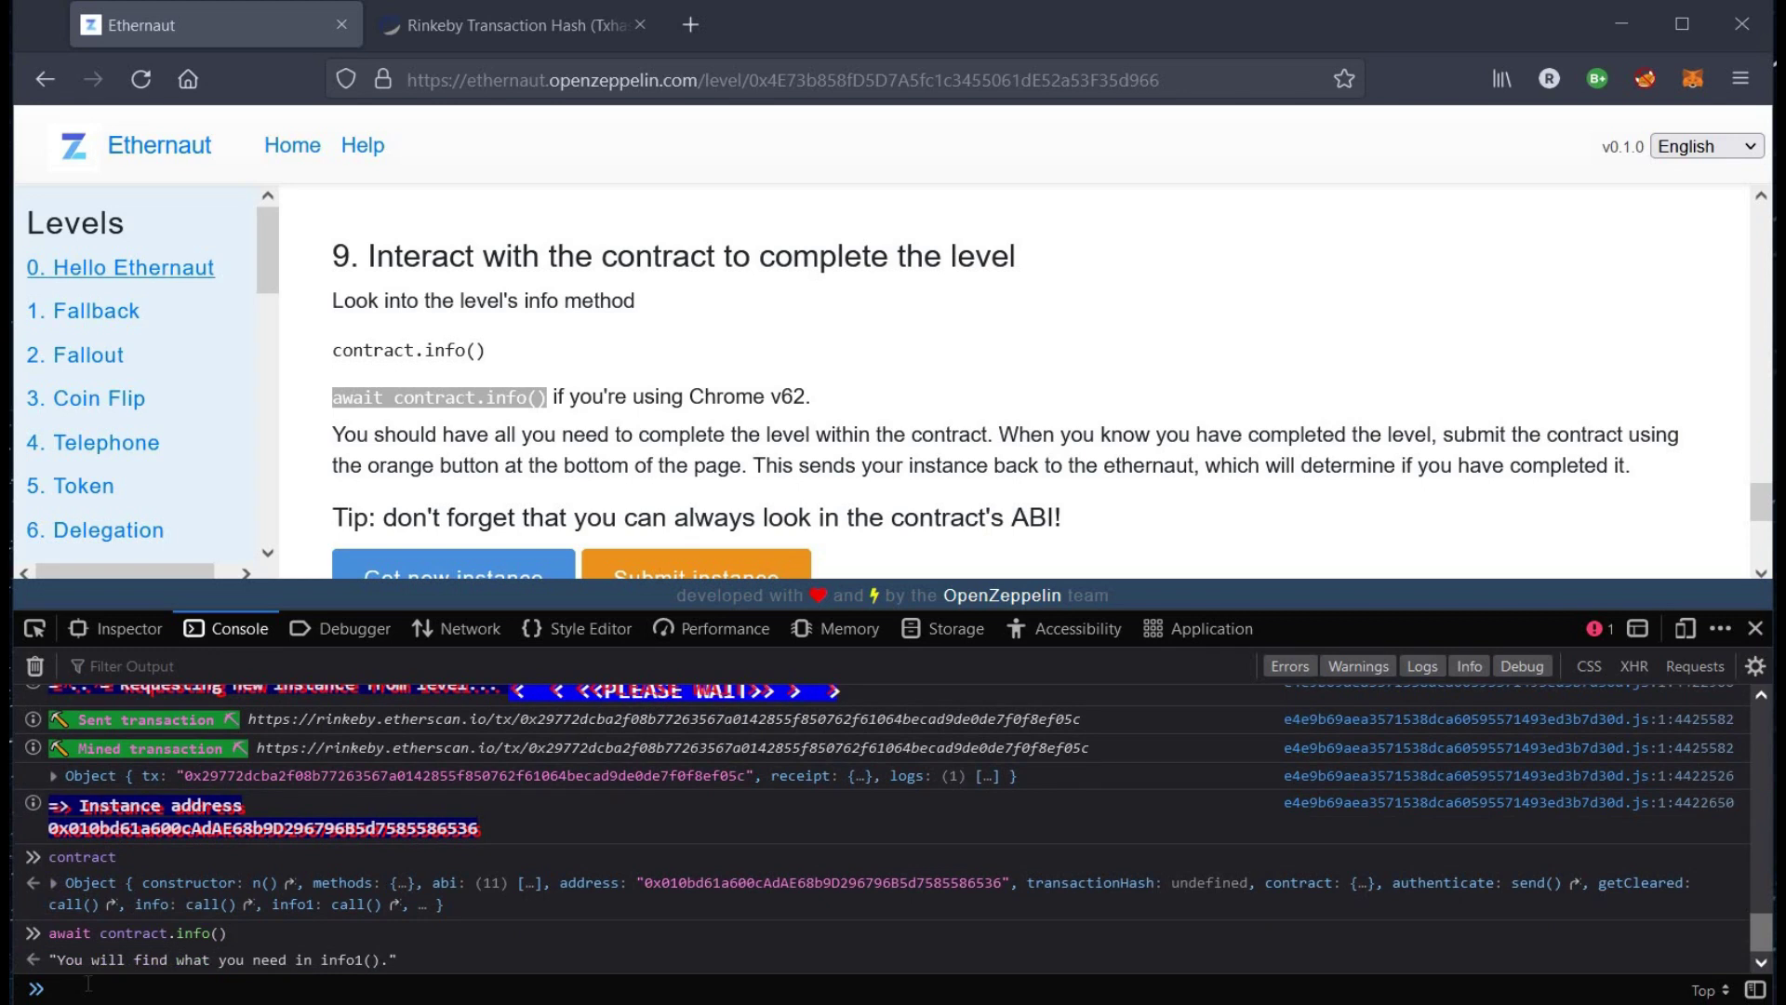
Step: Edit the recalled command into await contract.info1() and run it
{"action": "key", "text": "Up"}
{"action": "key", "text": "Left"}
{"action": "type", "text": "1"}
{"action": "key", "text": "Return"}
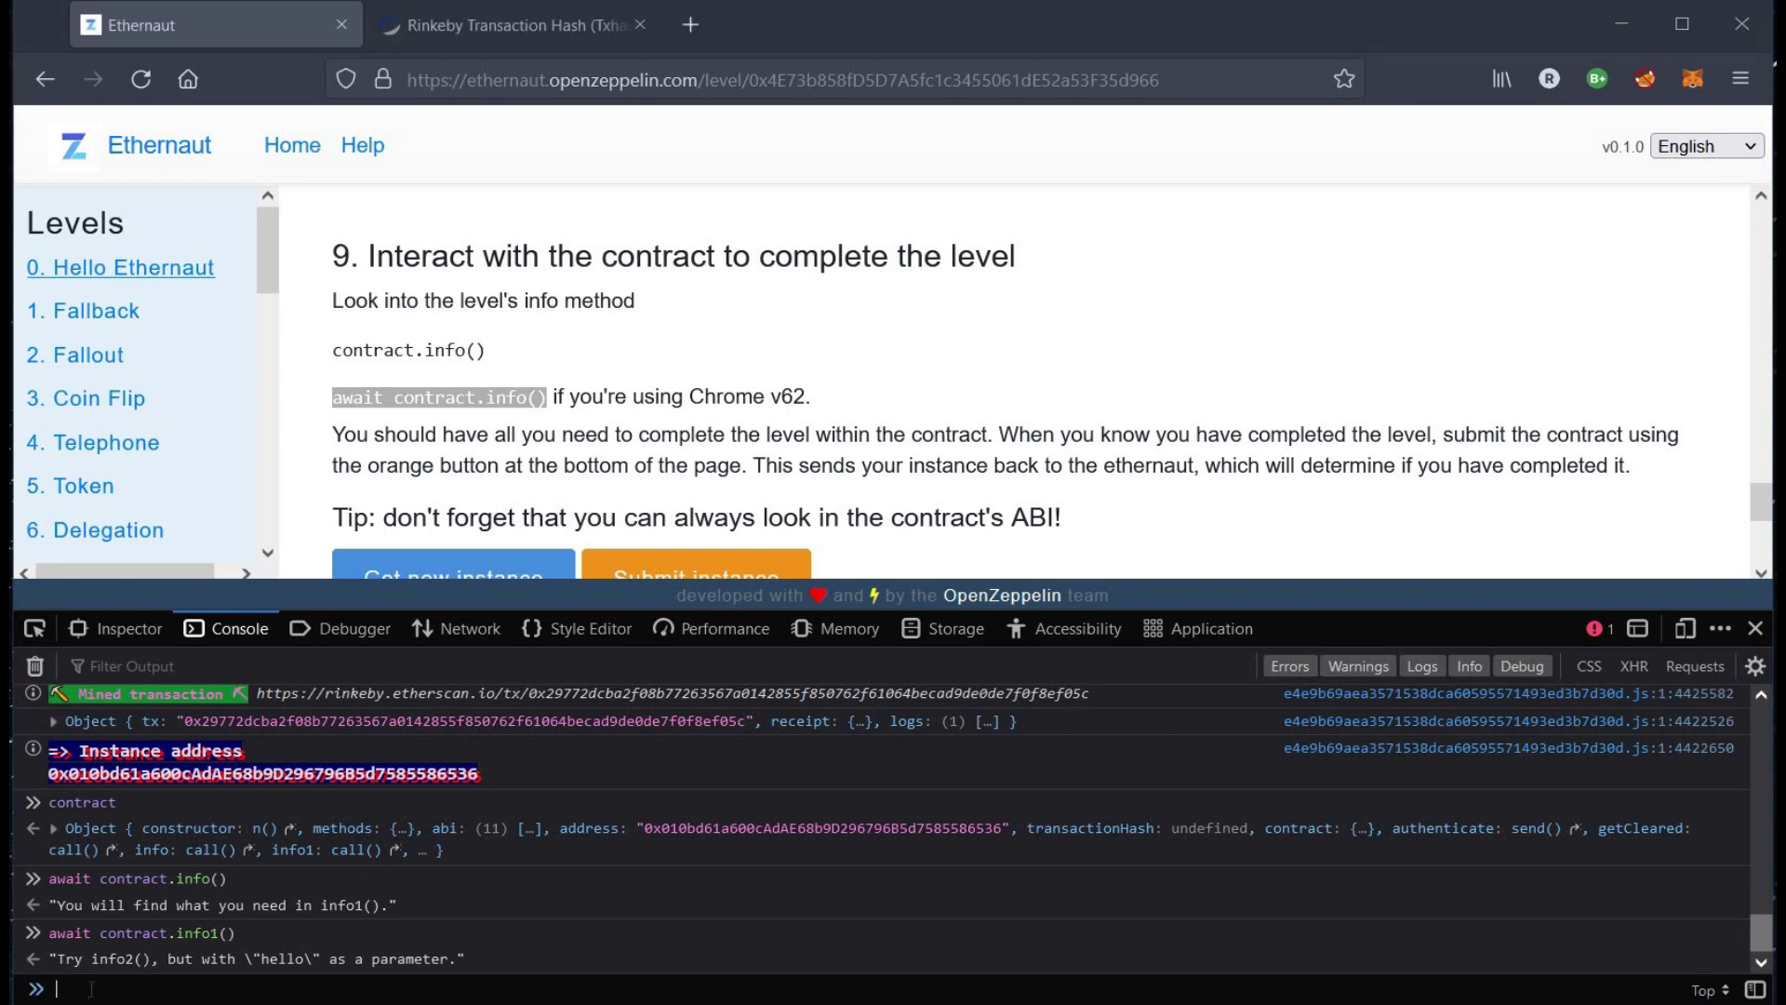
{"action": "type", "text": "await contract.info("}
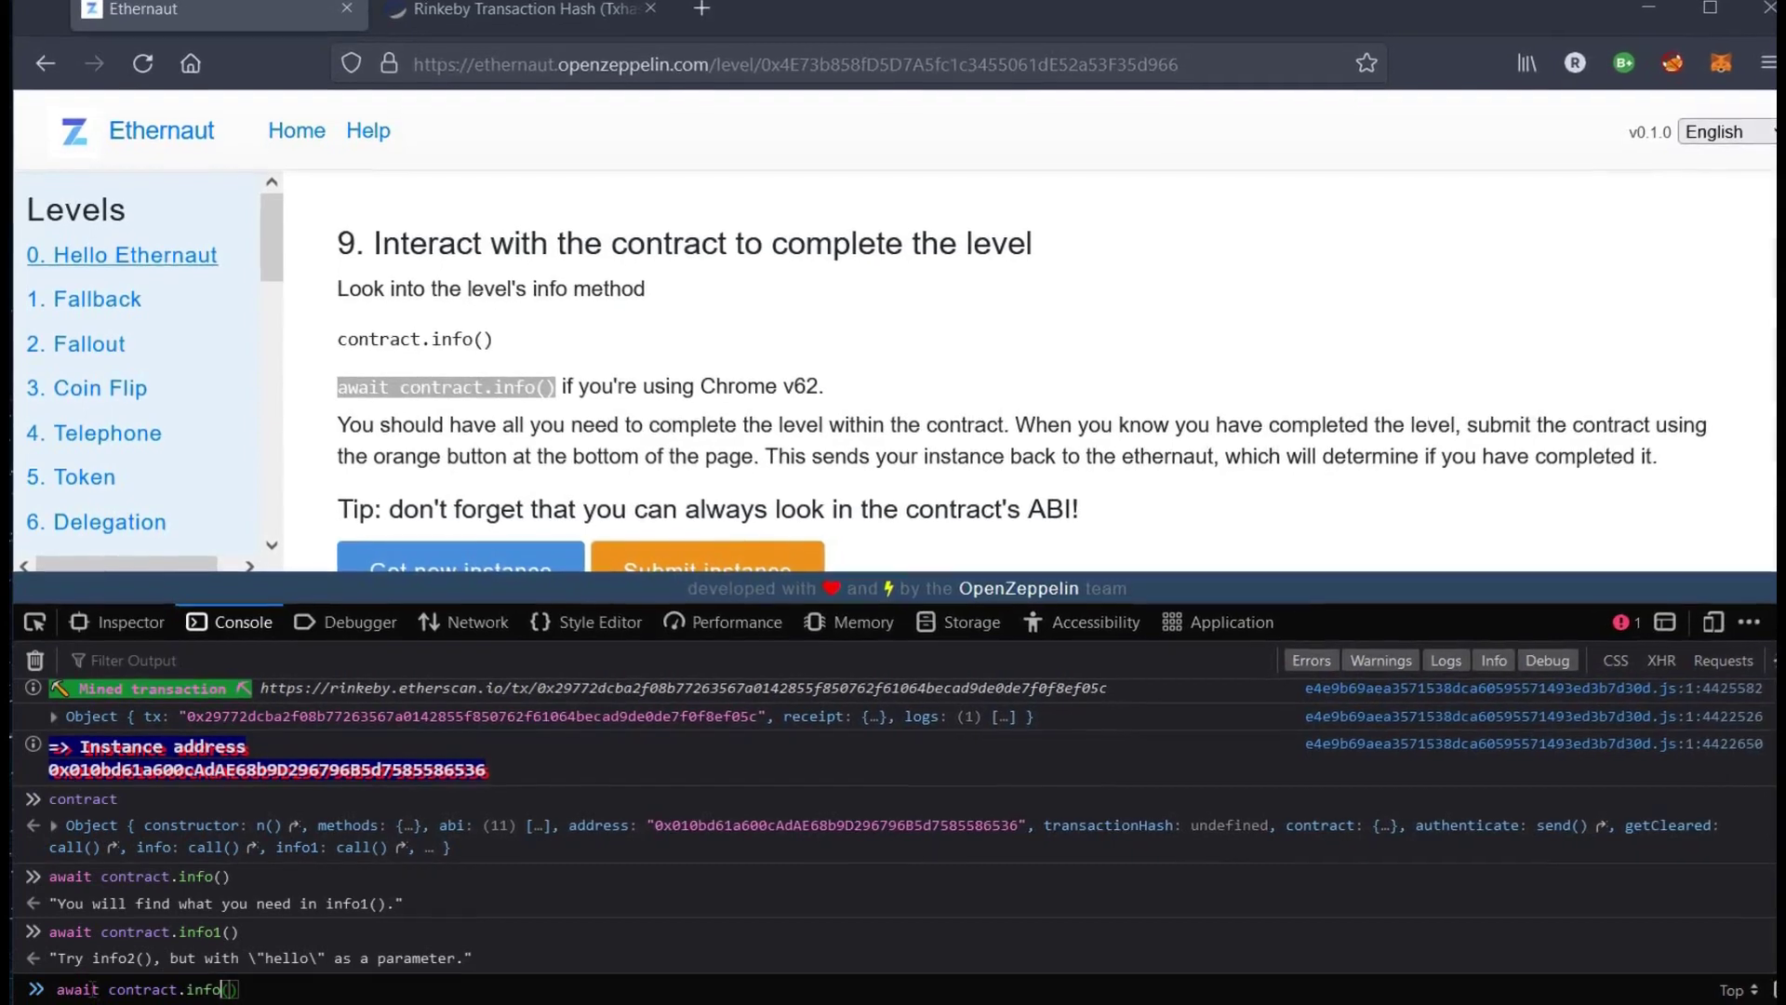
{"action": "type", "text": "2"}
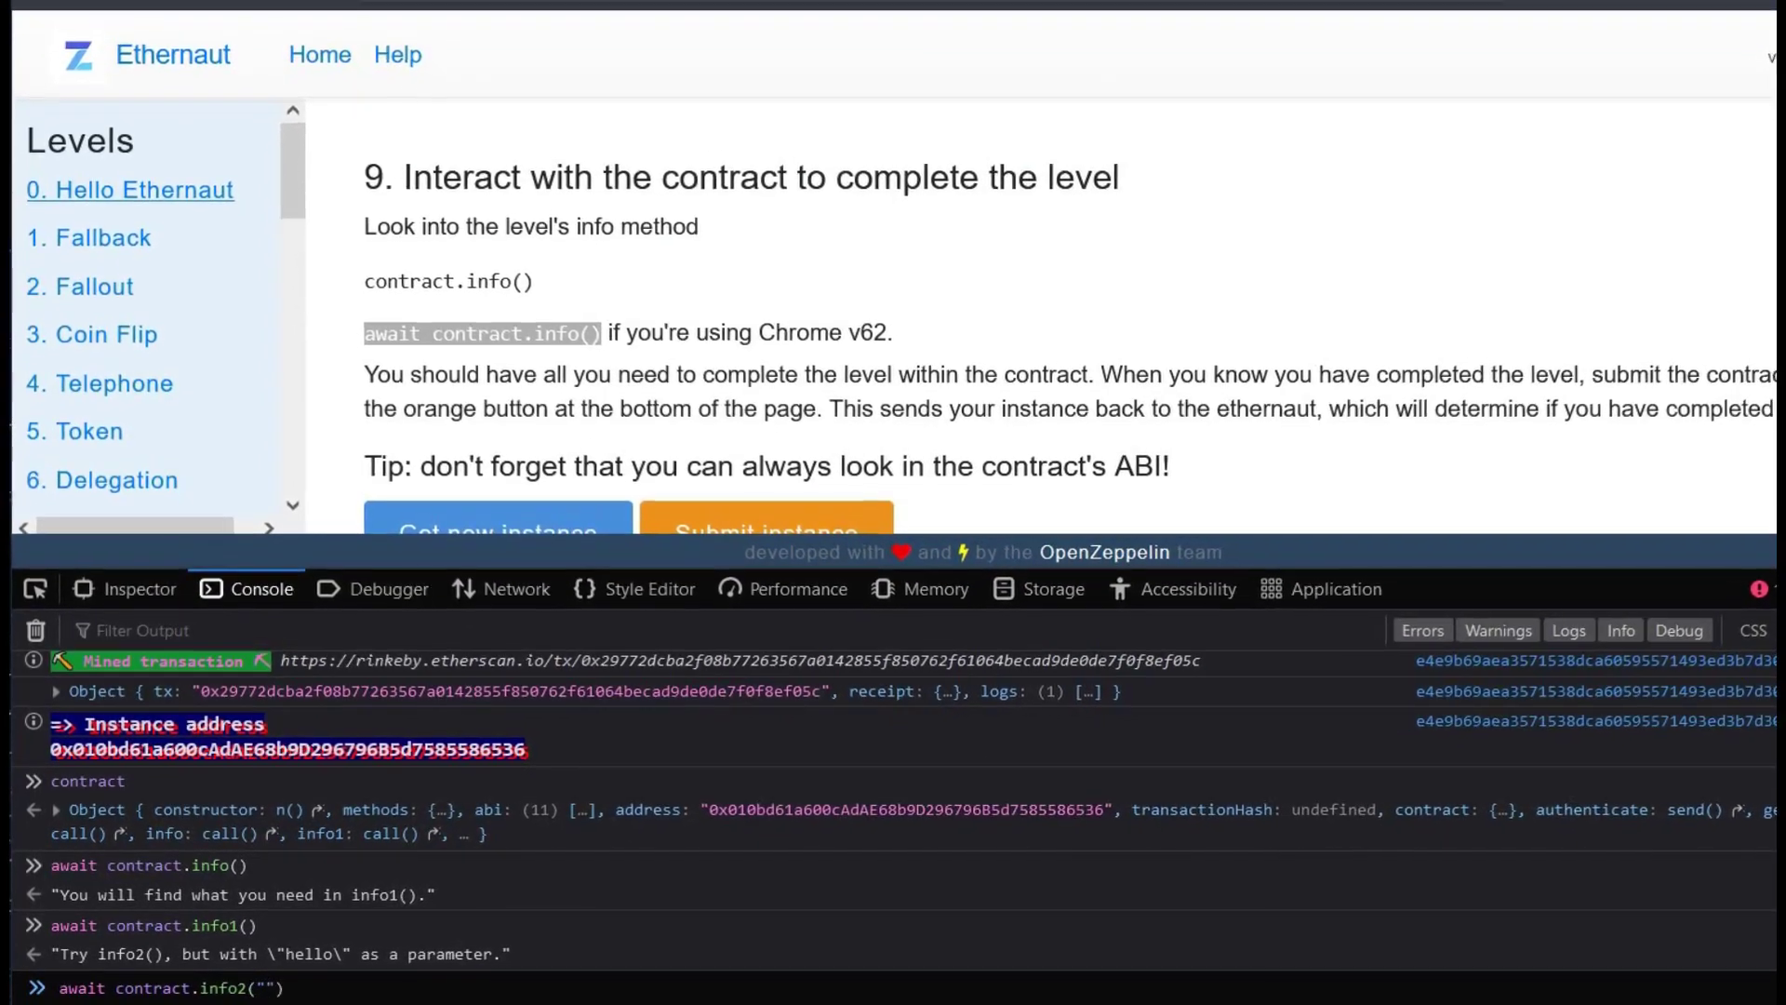
{"action": "type", "text": "\"hello"}
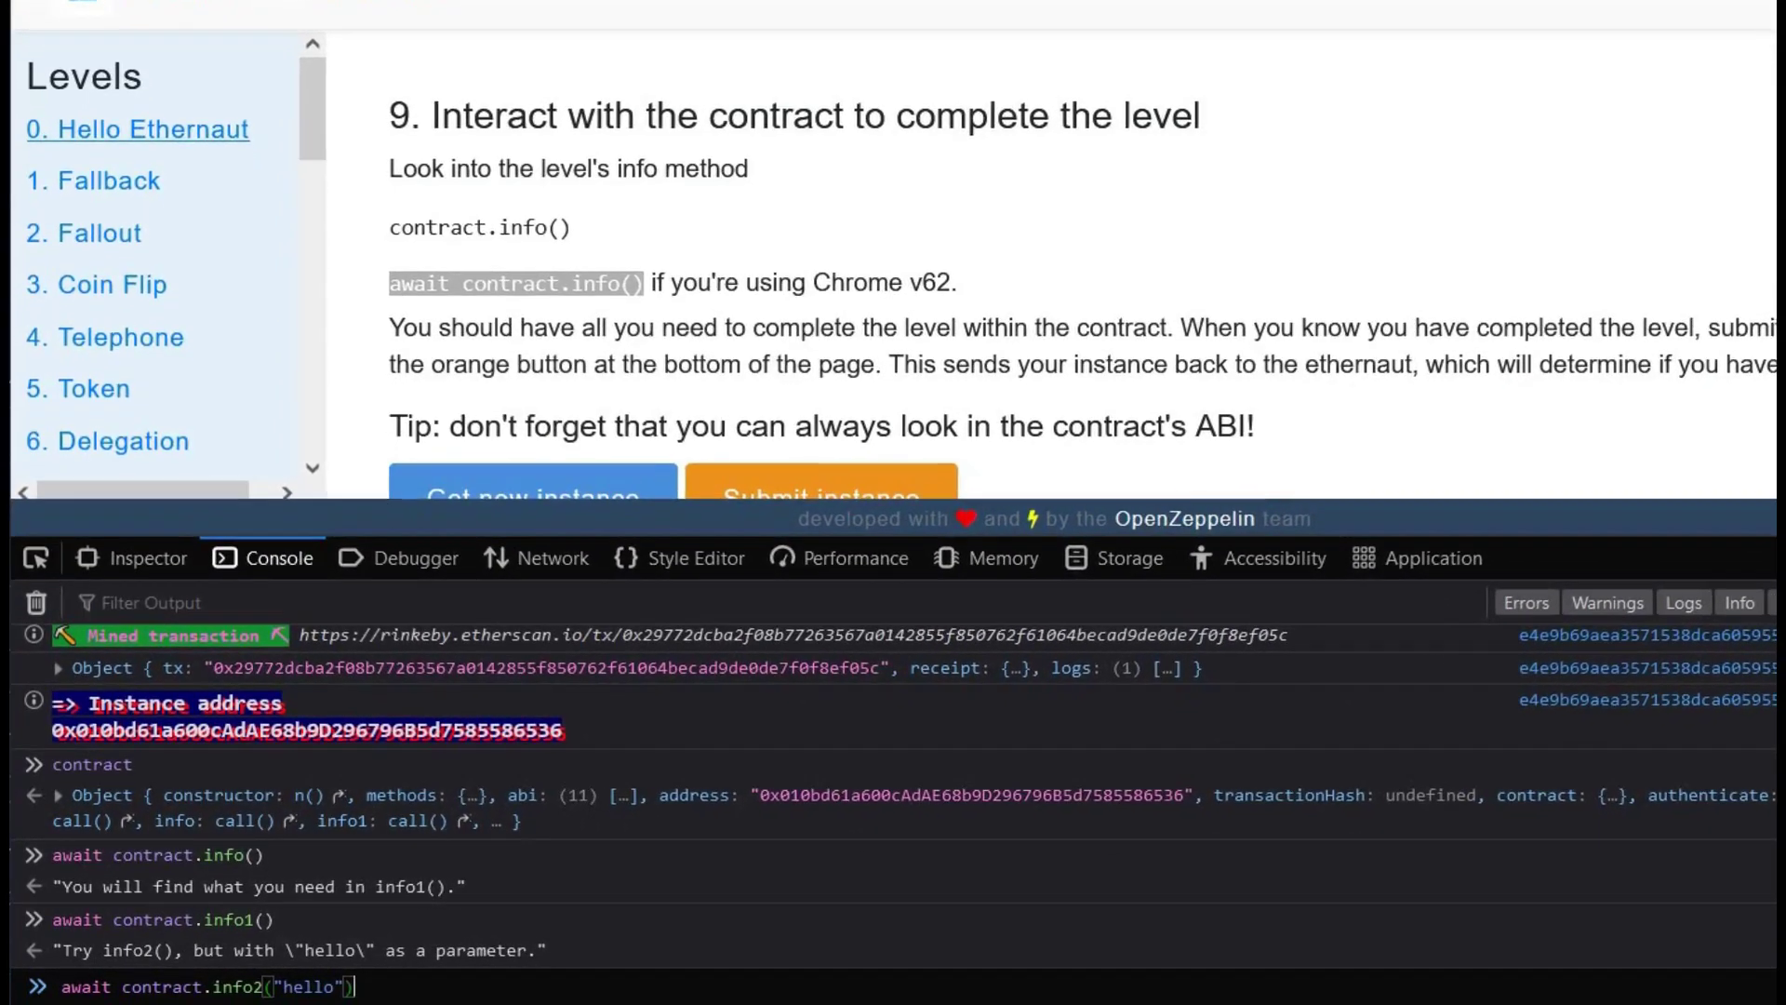
Step: Run await contract.info2("hello") and highlight infoNum in the reply
{"action": "key", "text": "Return"}
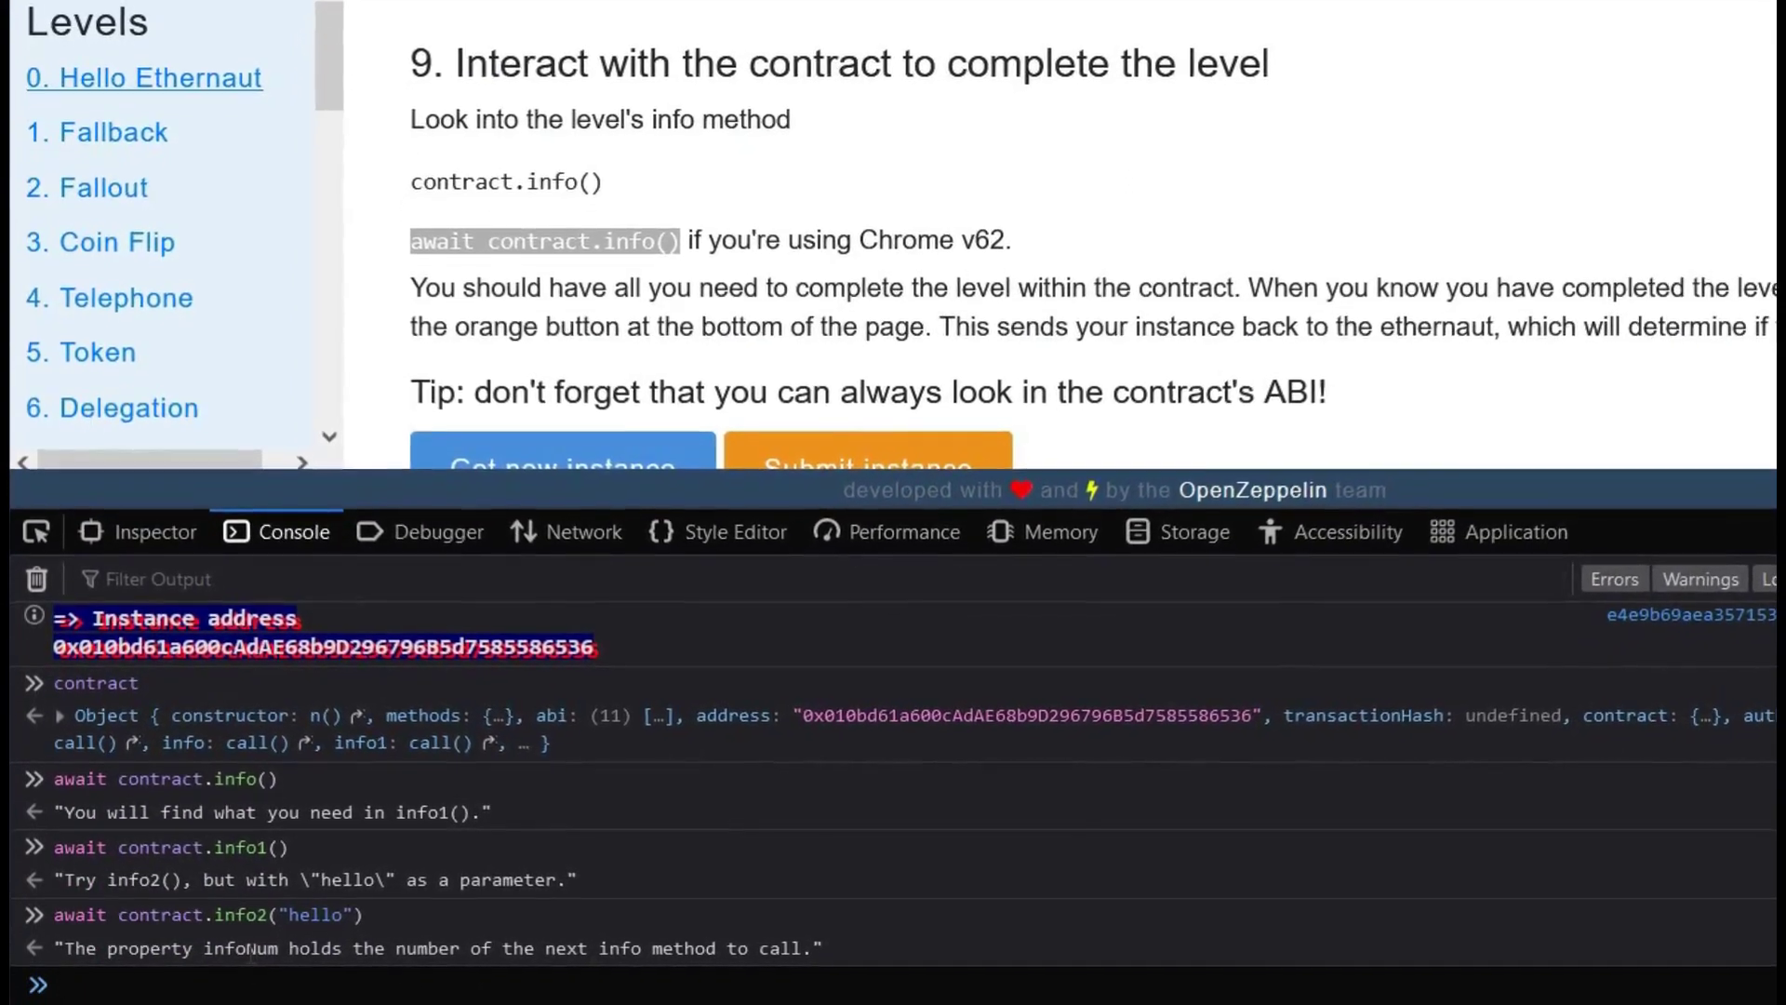
{"action": "double_click", "coordinate": [244, 948]}
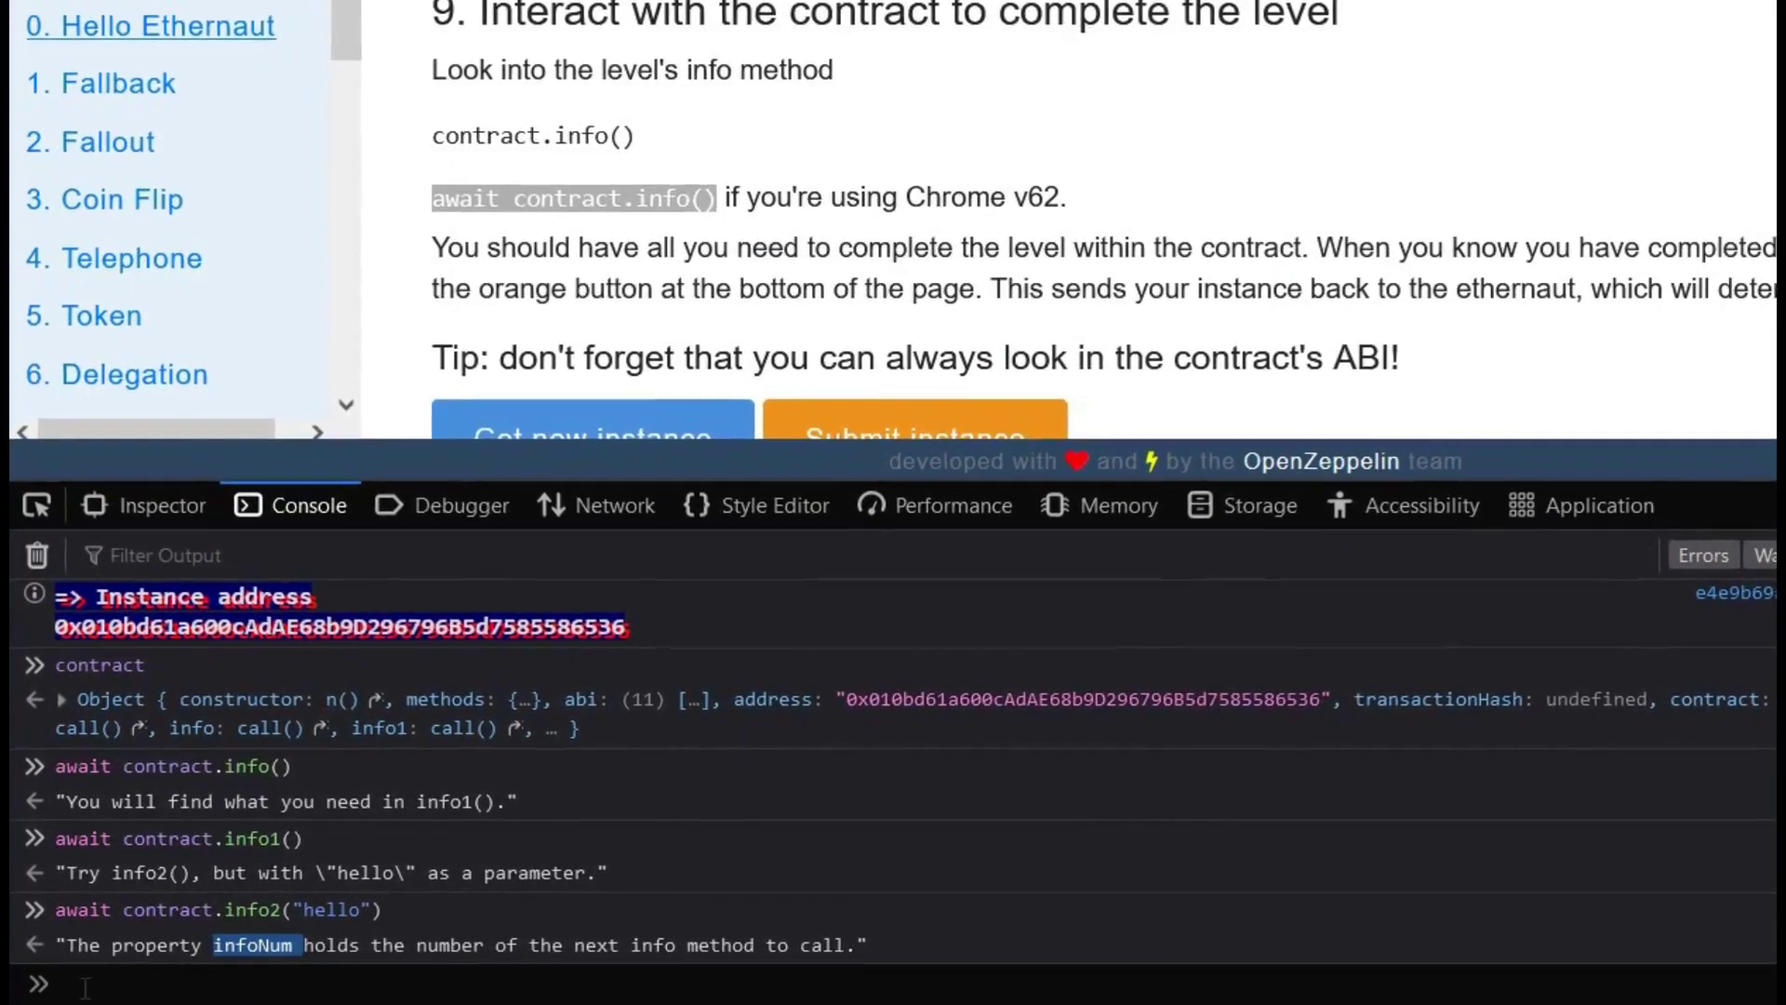
Step: Evaluate await contract.infoNum, then call await contract.infoNum() for its number object
{"action": "left_click", "coordinate": [84, 985]}
{"action": "type", "text": "await contract"}
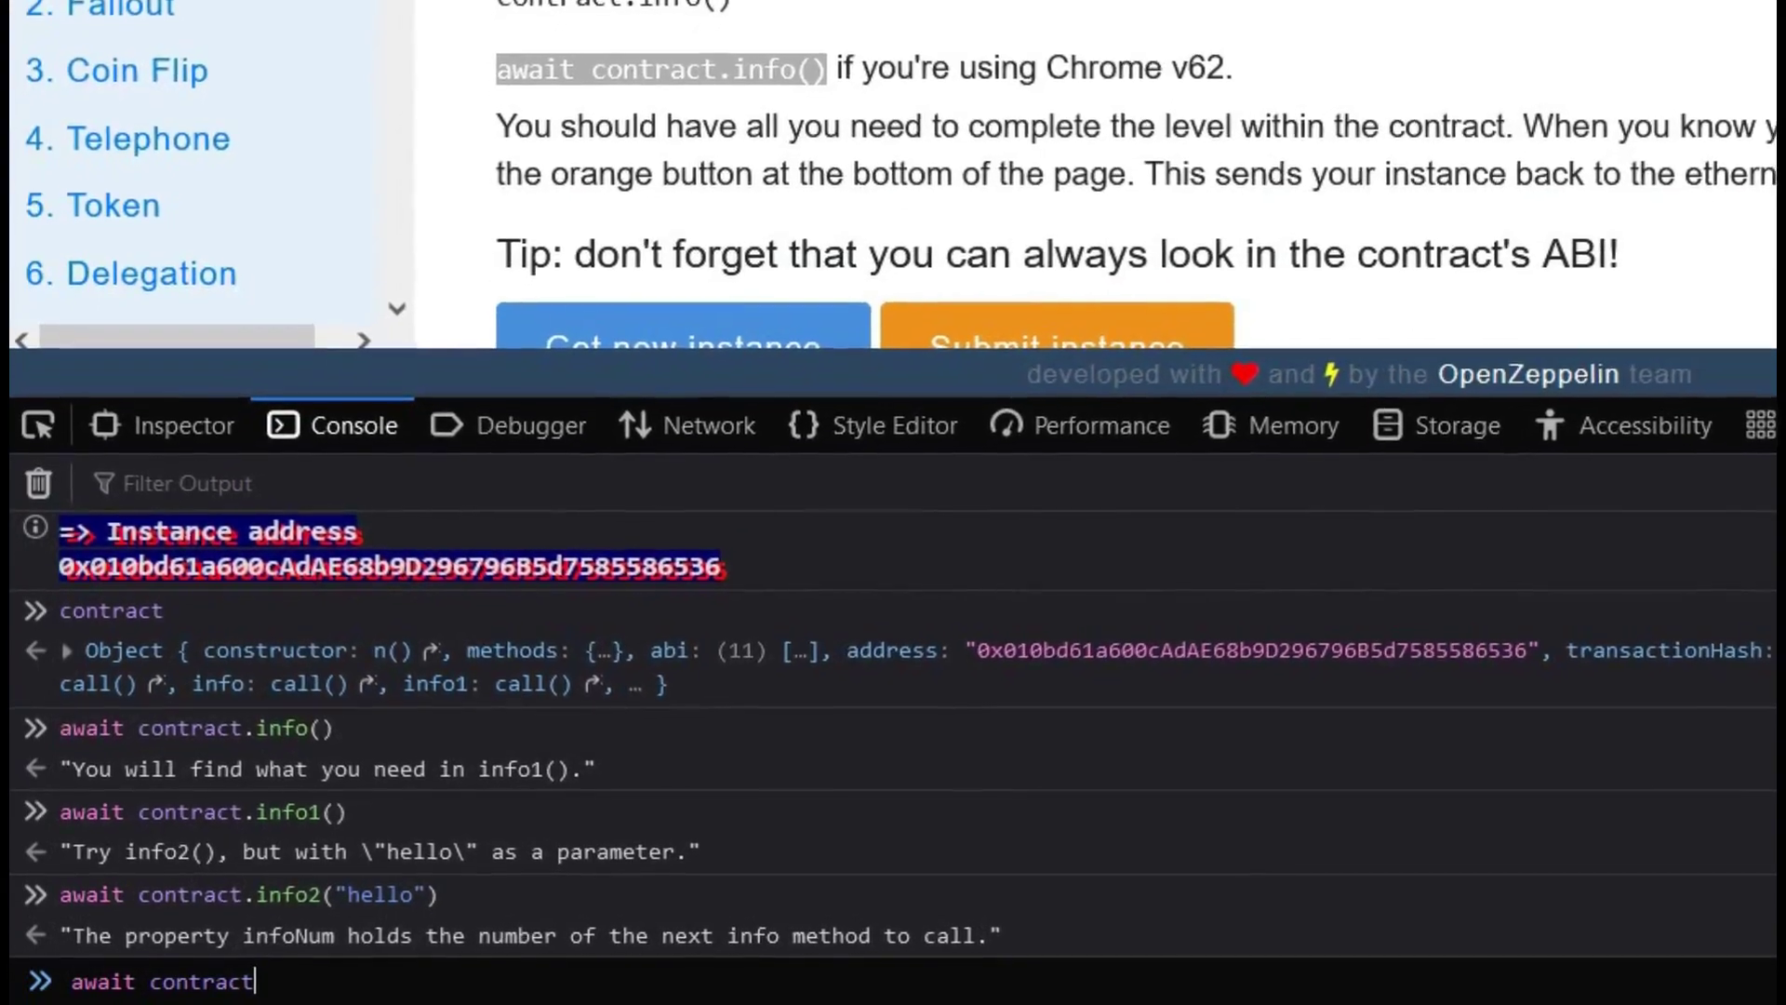
{"action": "type", "text": "."}
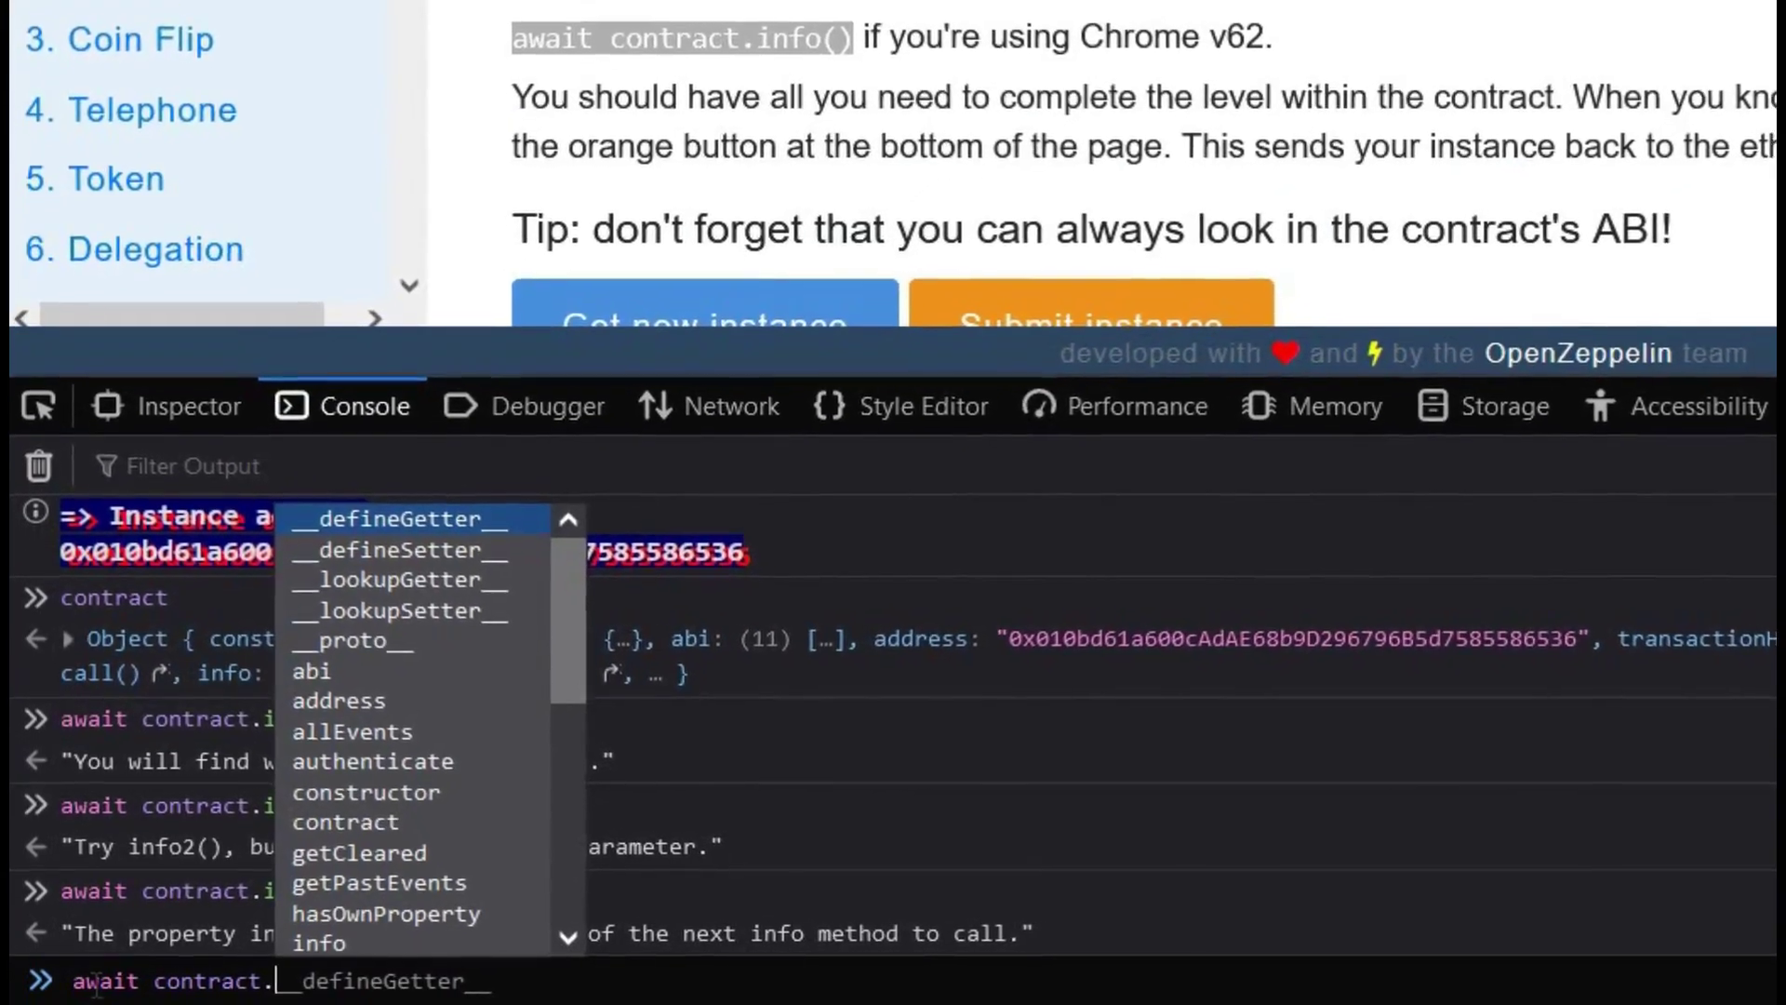
{"action": "type", "text": "info"}
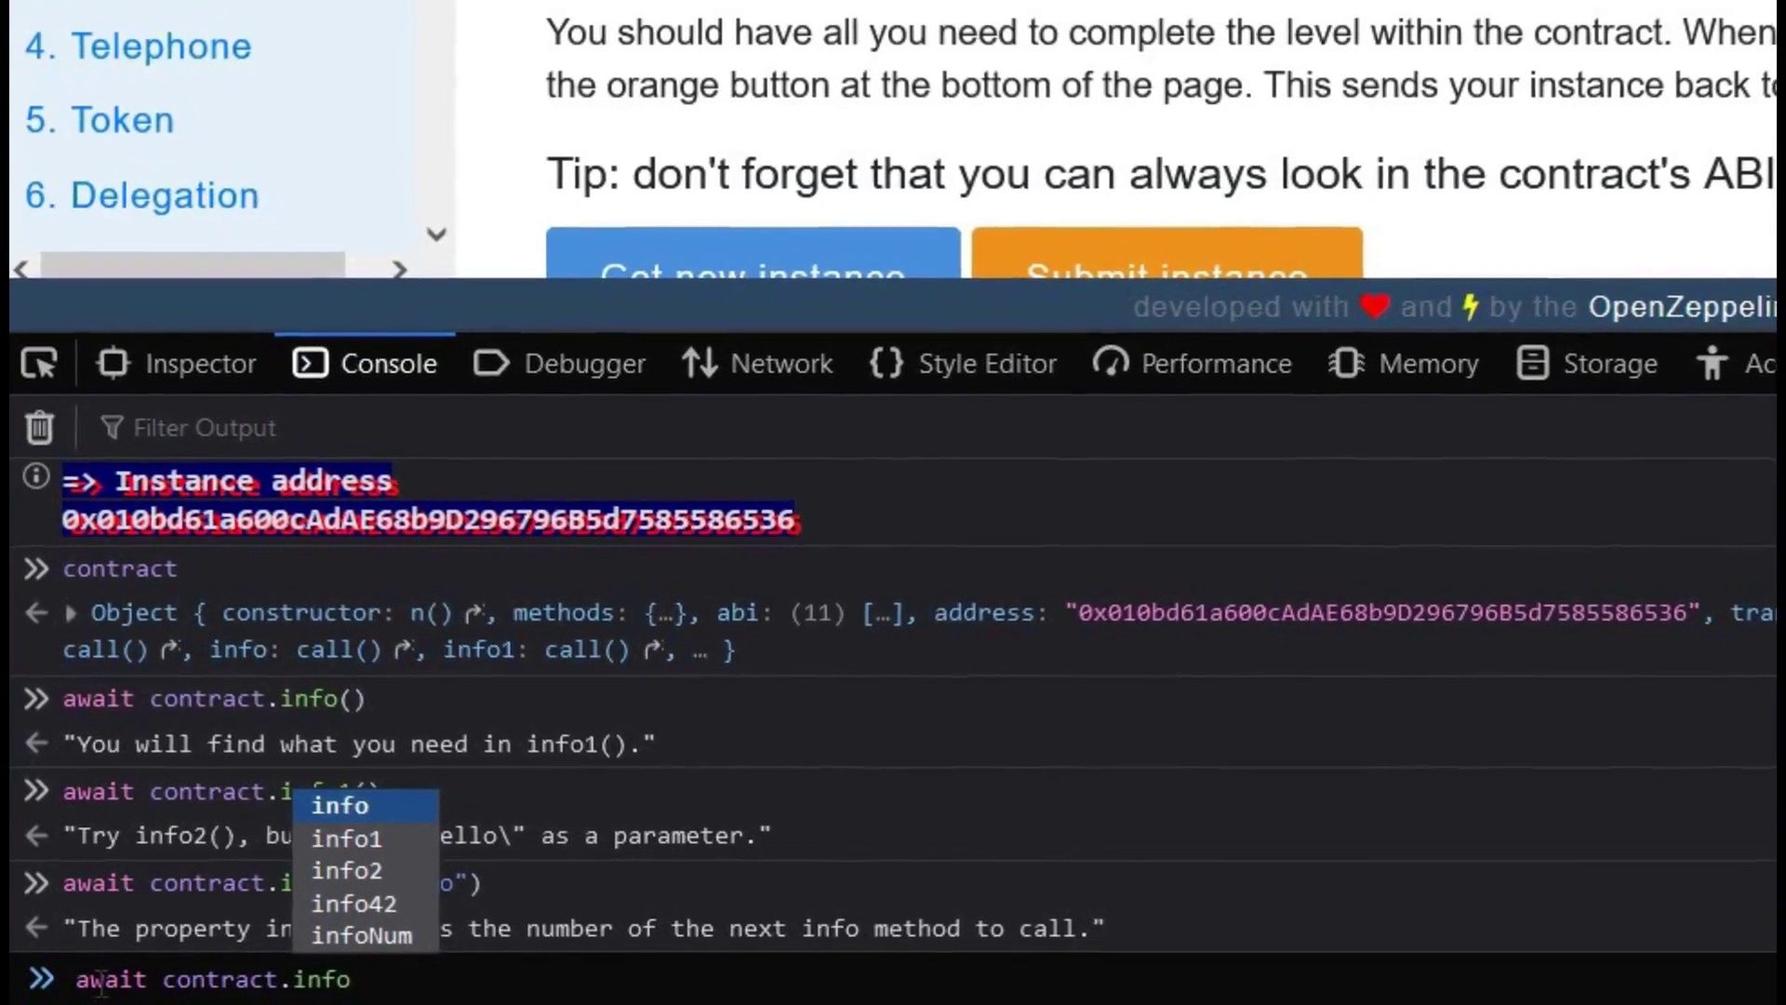
{"action": "type", "text": "Num"}
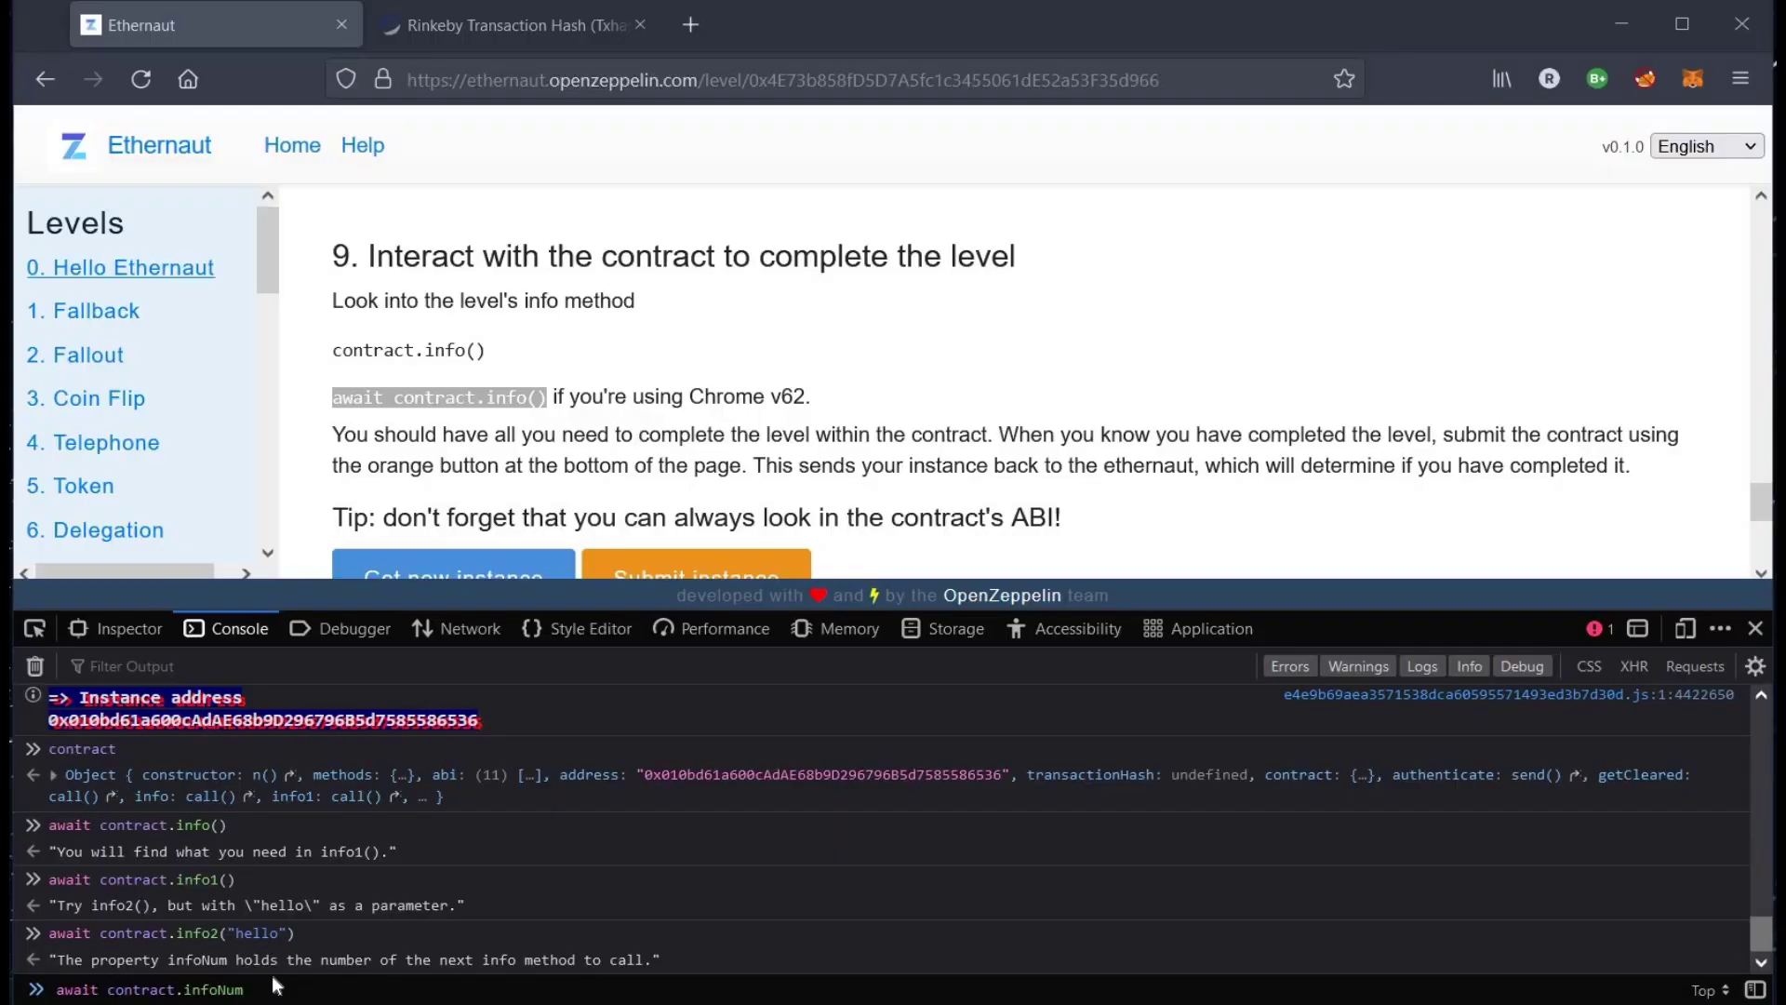
{"action": "key", "text": "Return"}
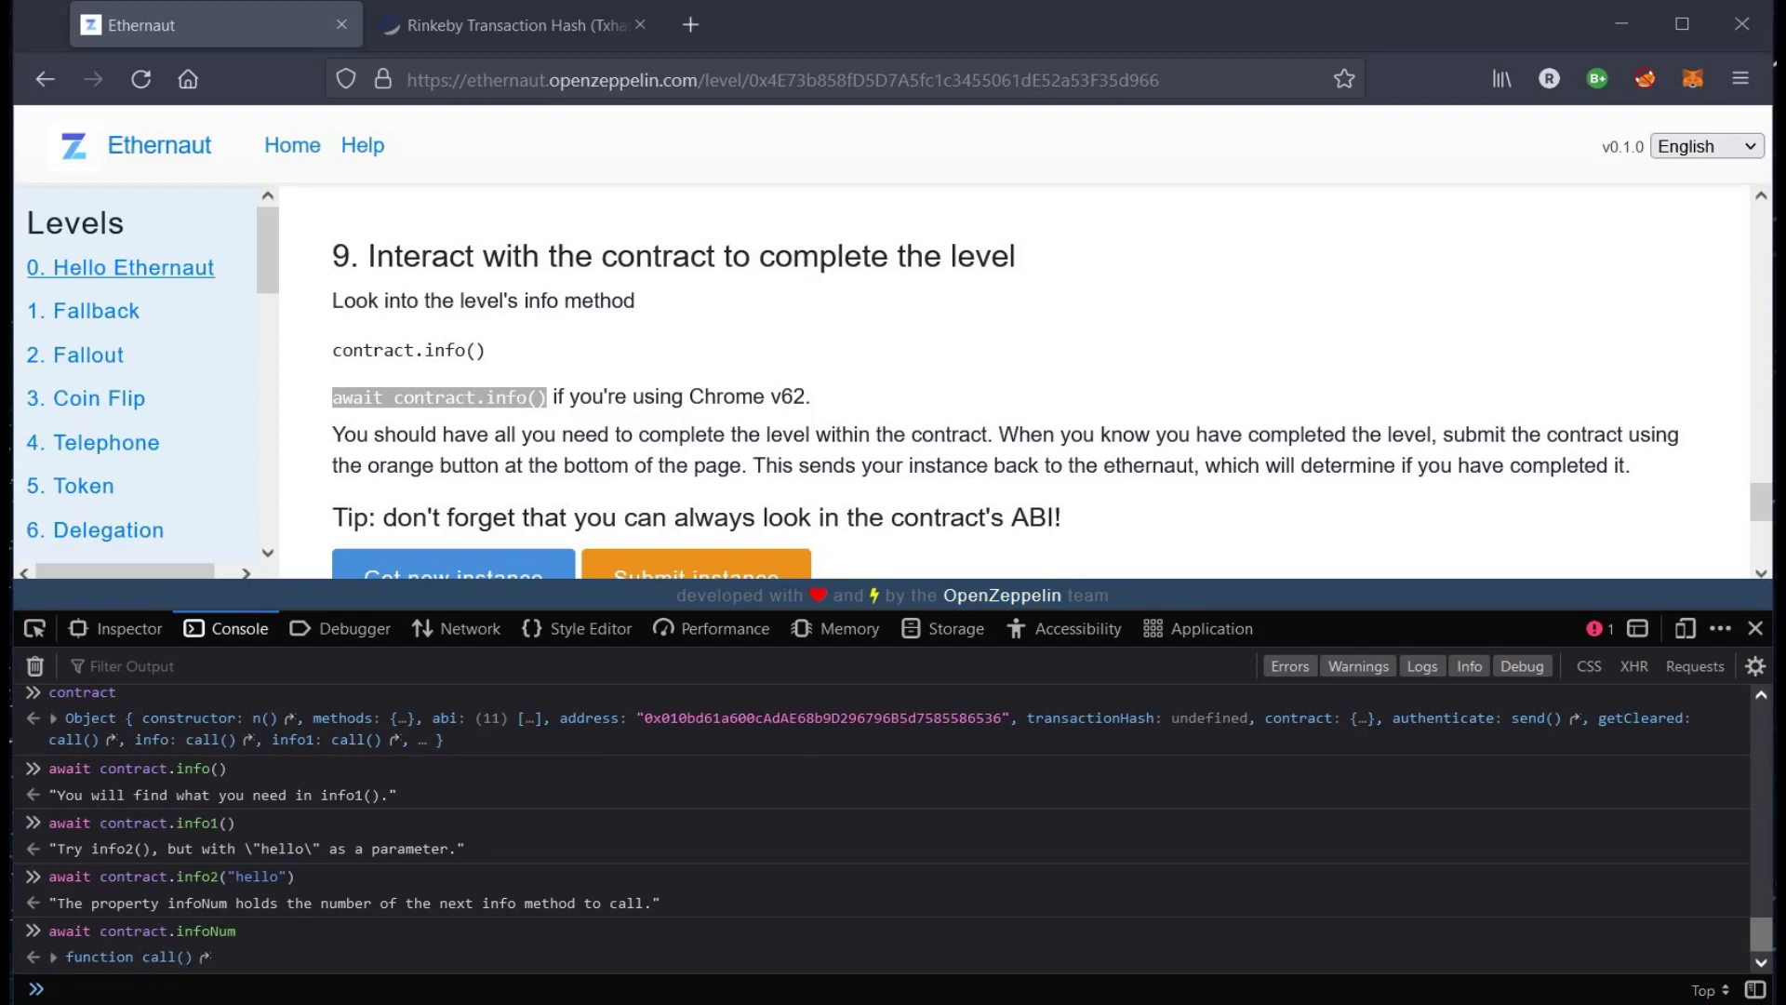
{"action": "type", "text": "await "}
{"action": "type", "text": "contract"}
{"action": "type", "text": ".in"}
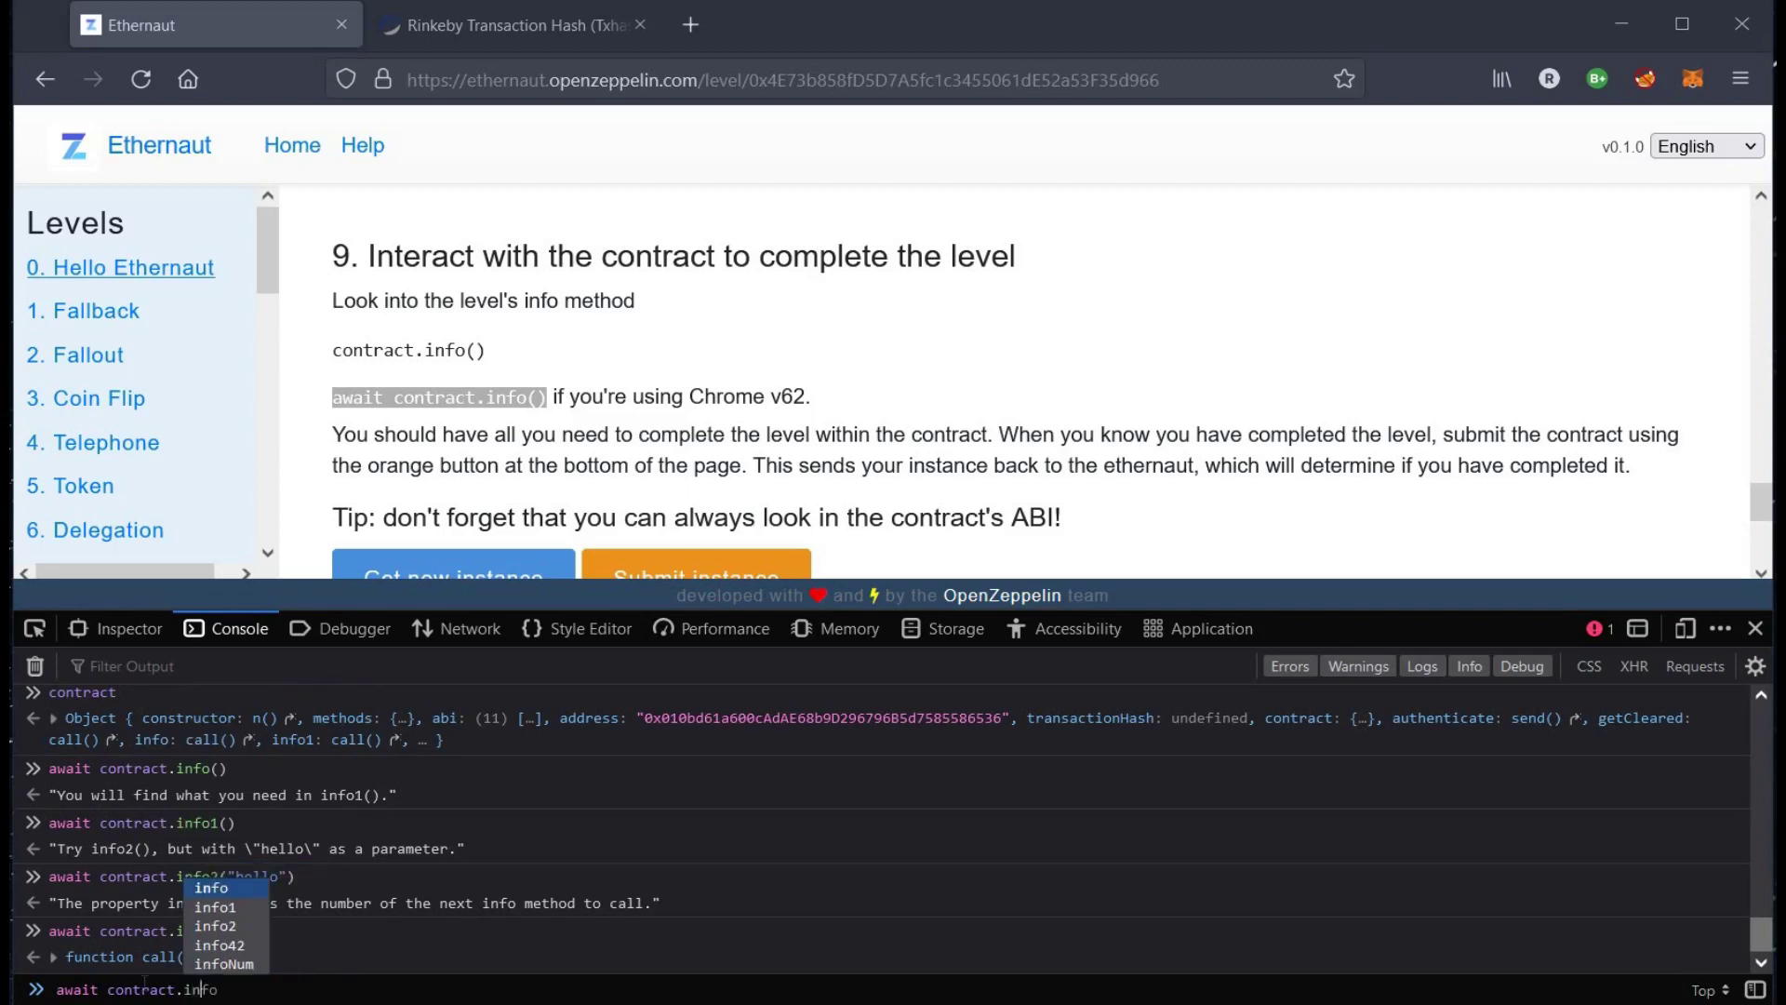
{"action": "type", "text": "fo"}
{"action": "type", "text": "Num"}
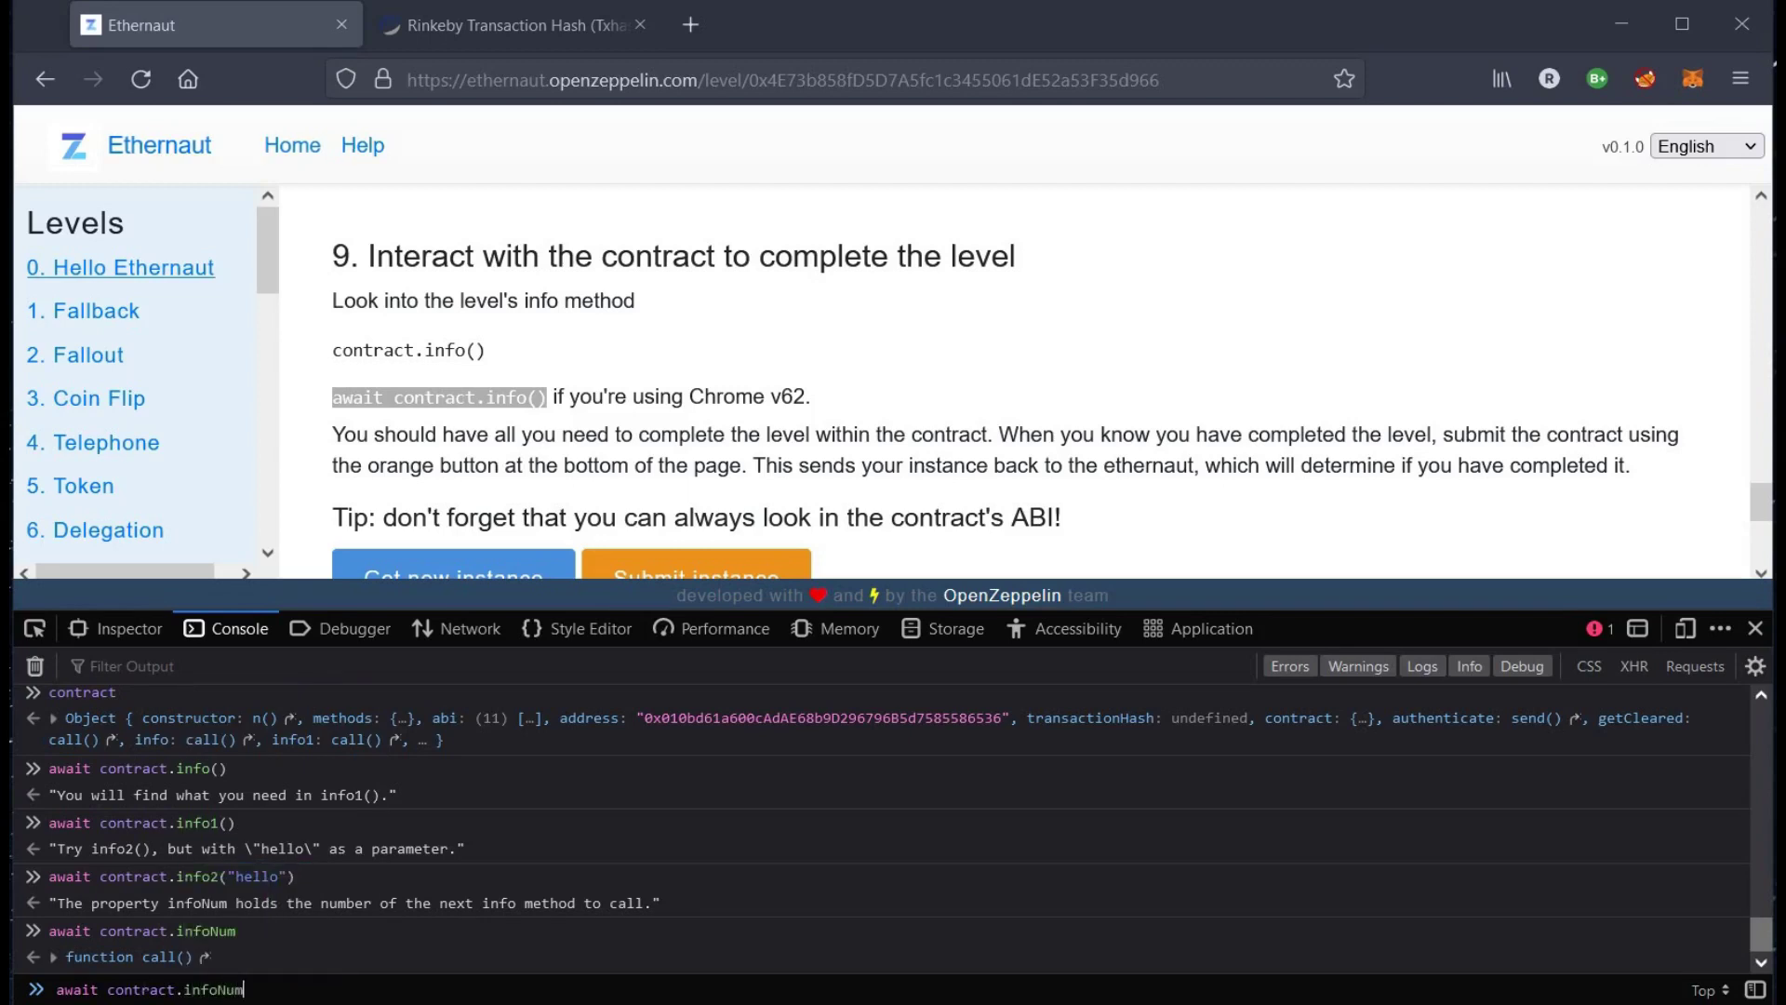
{"action": "type", "text": "("}
{"action": "key", "text": "Return"}
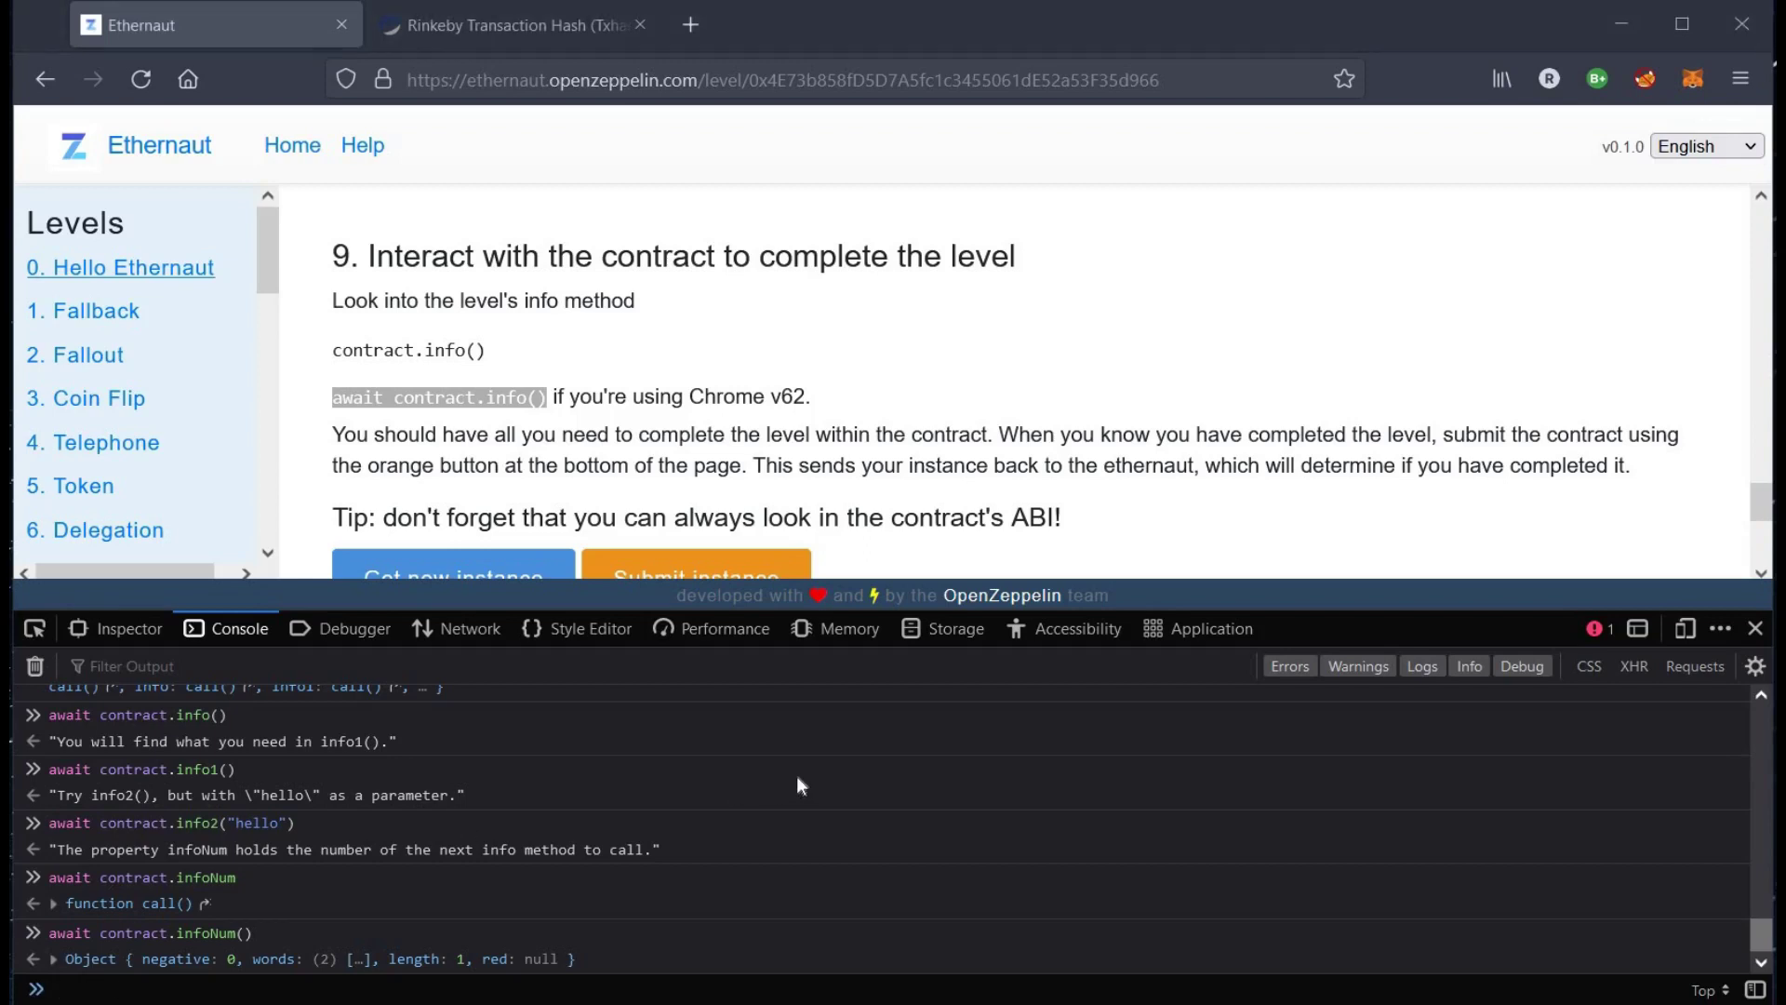
{"action": "type", "text": "Number"}
Step: Wrap the copied infoNum() call in Number() and run it, getting 42
{"action": "double_click", "coordinate": [57, 933]}
{"action": "left_click_drag", "start_coordinate": [56, 932], "coordinate": [251, 932]}
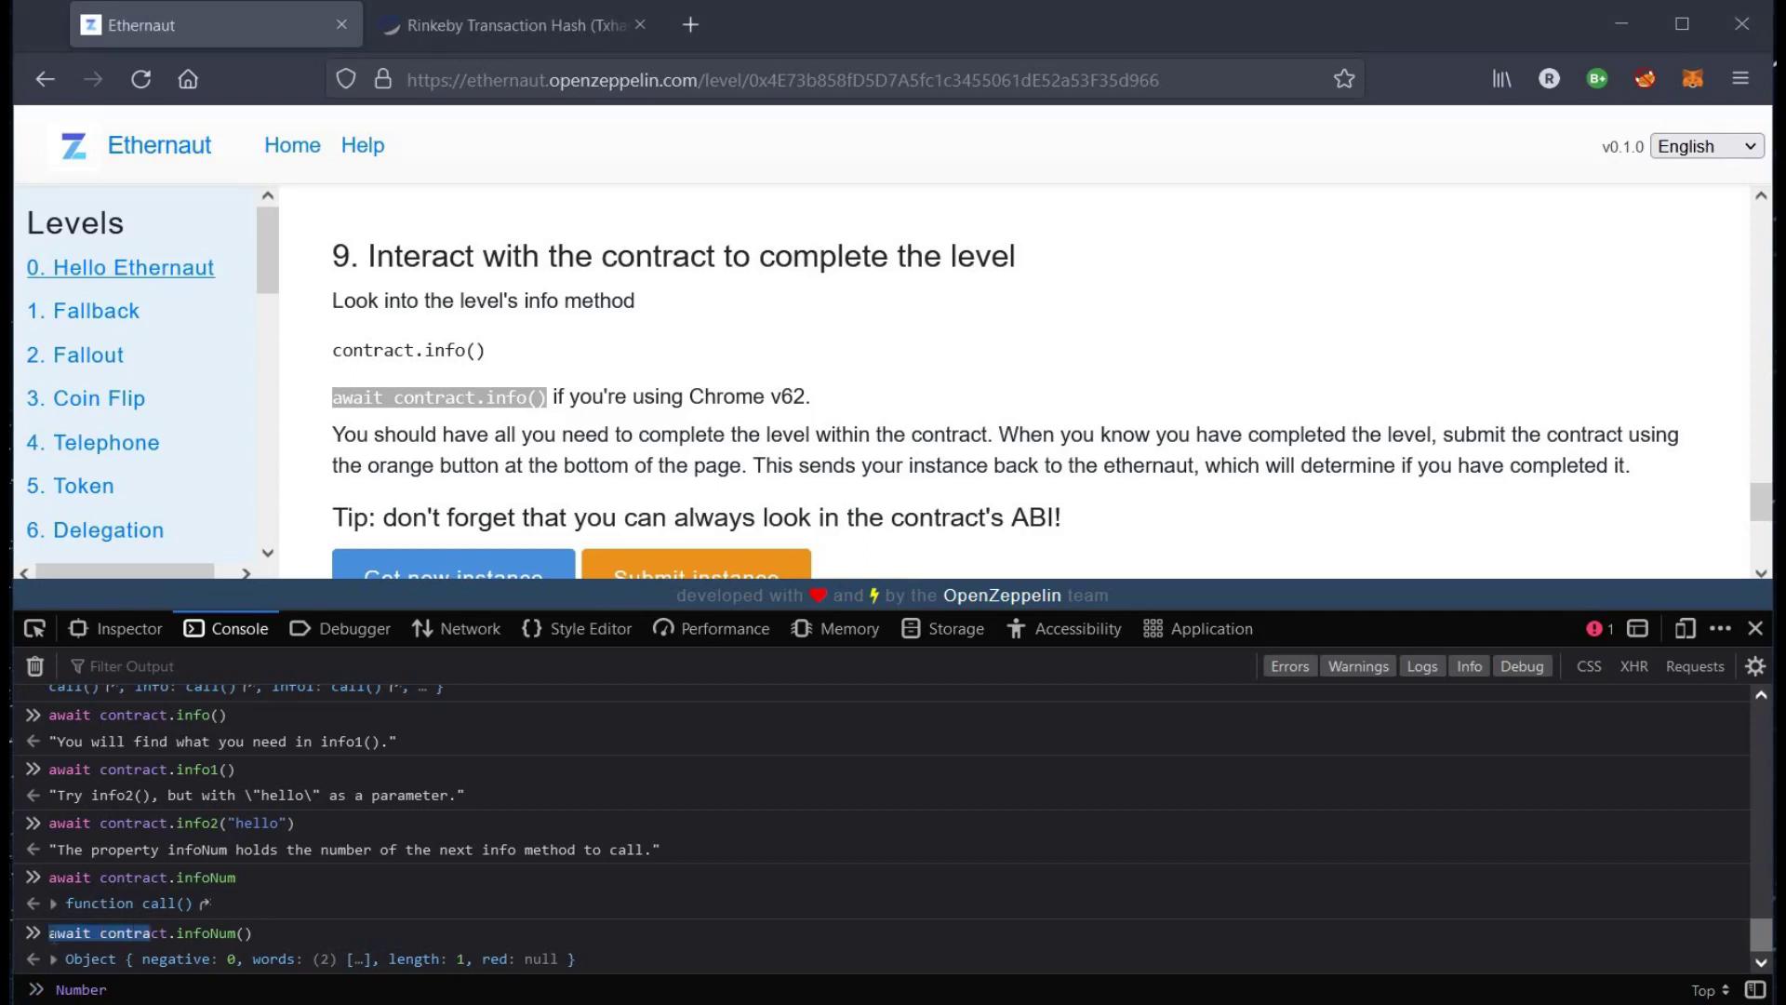
{"action": "left_click", "coordinate": [133, 989]}
{"action": "type", "text": "("}
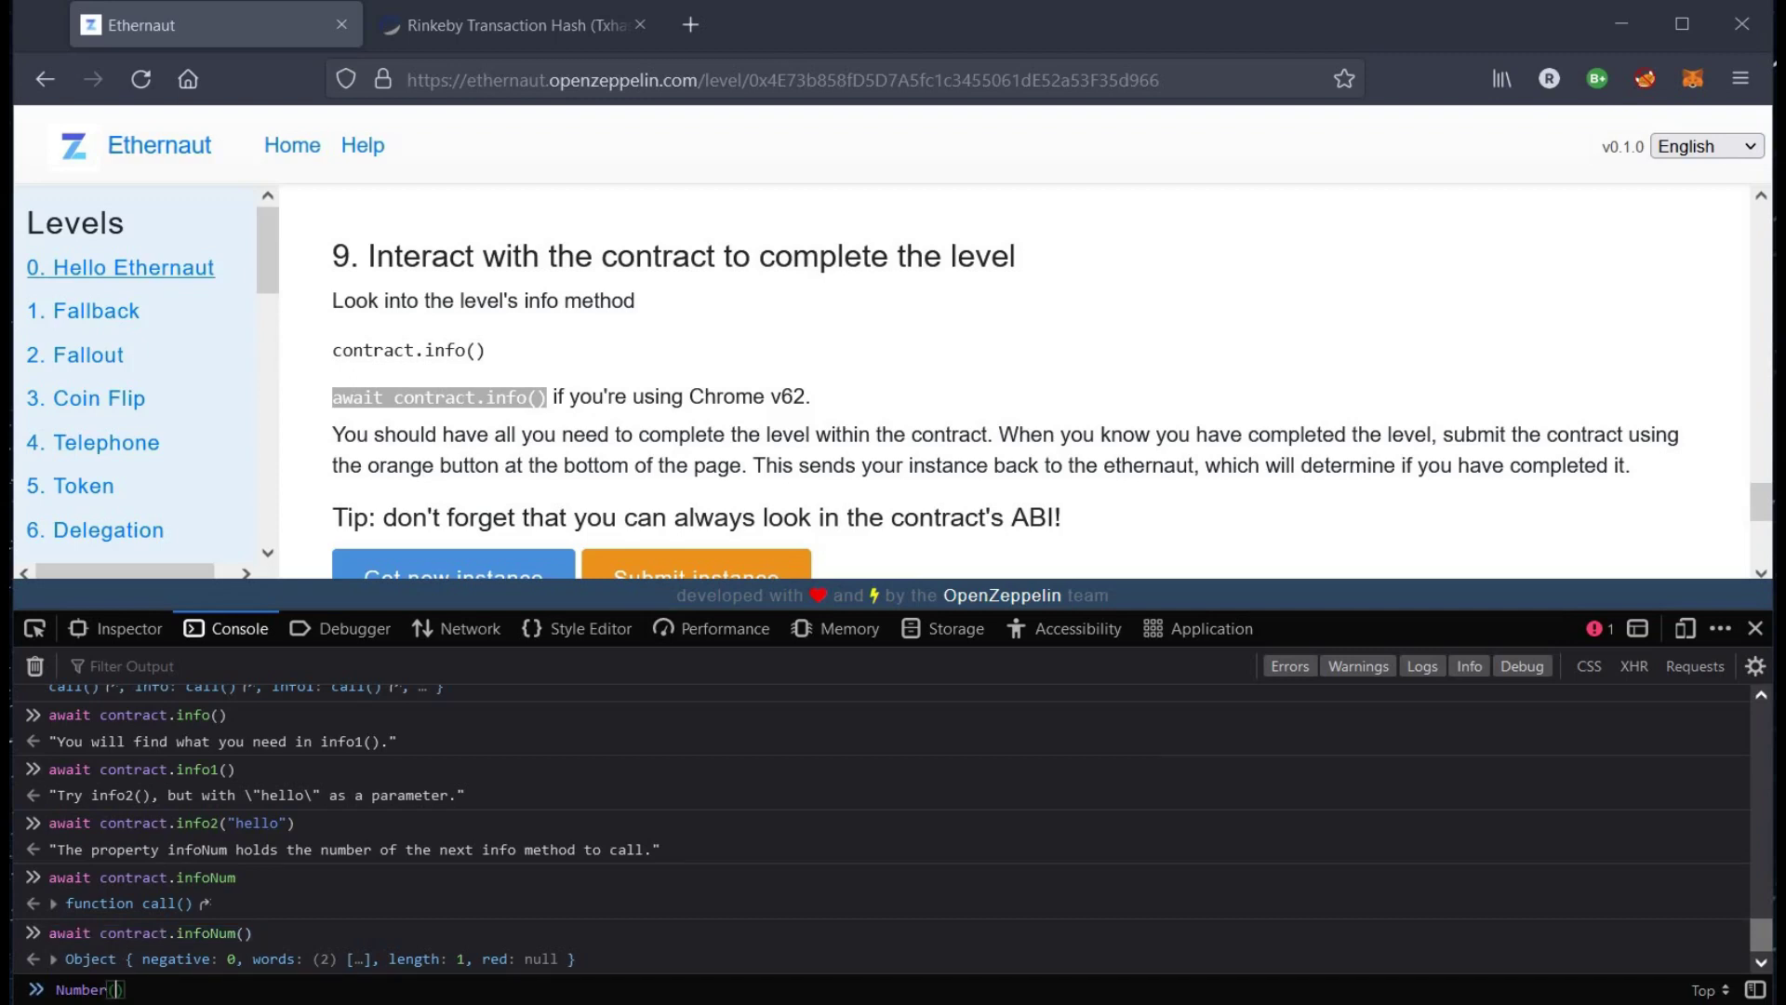
{"action": "type", "text": "await contract.infoNum()"}
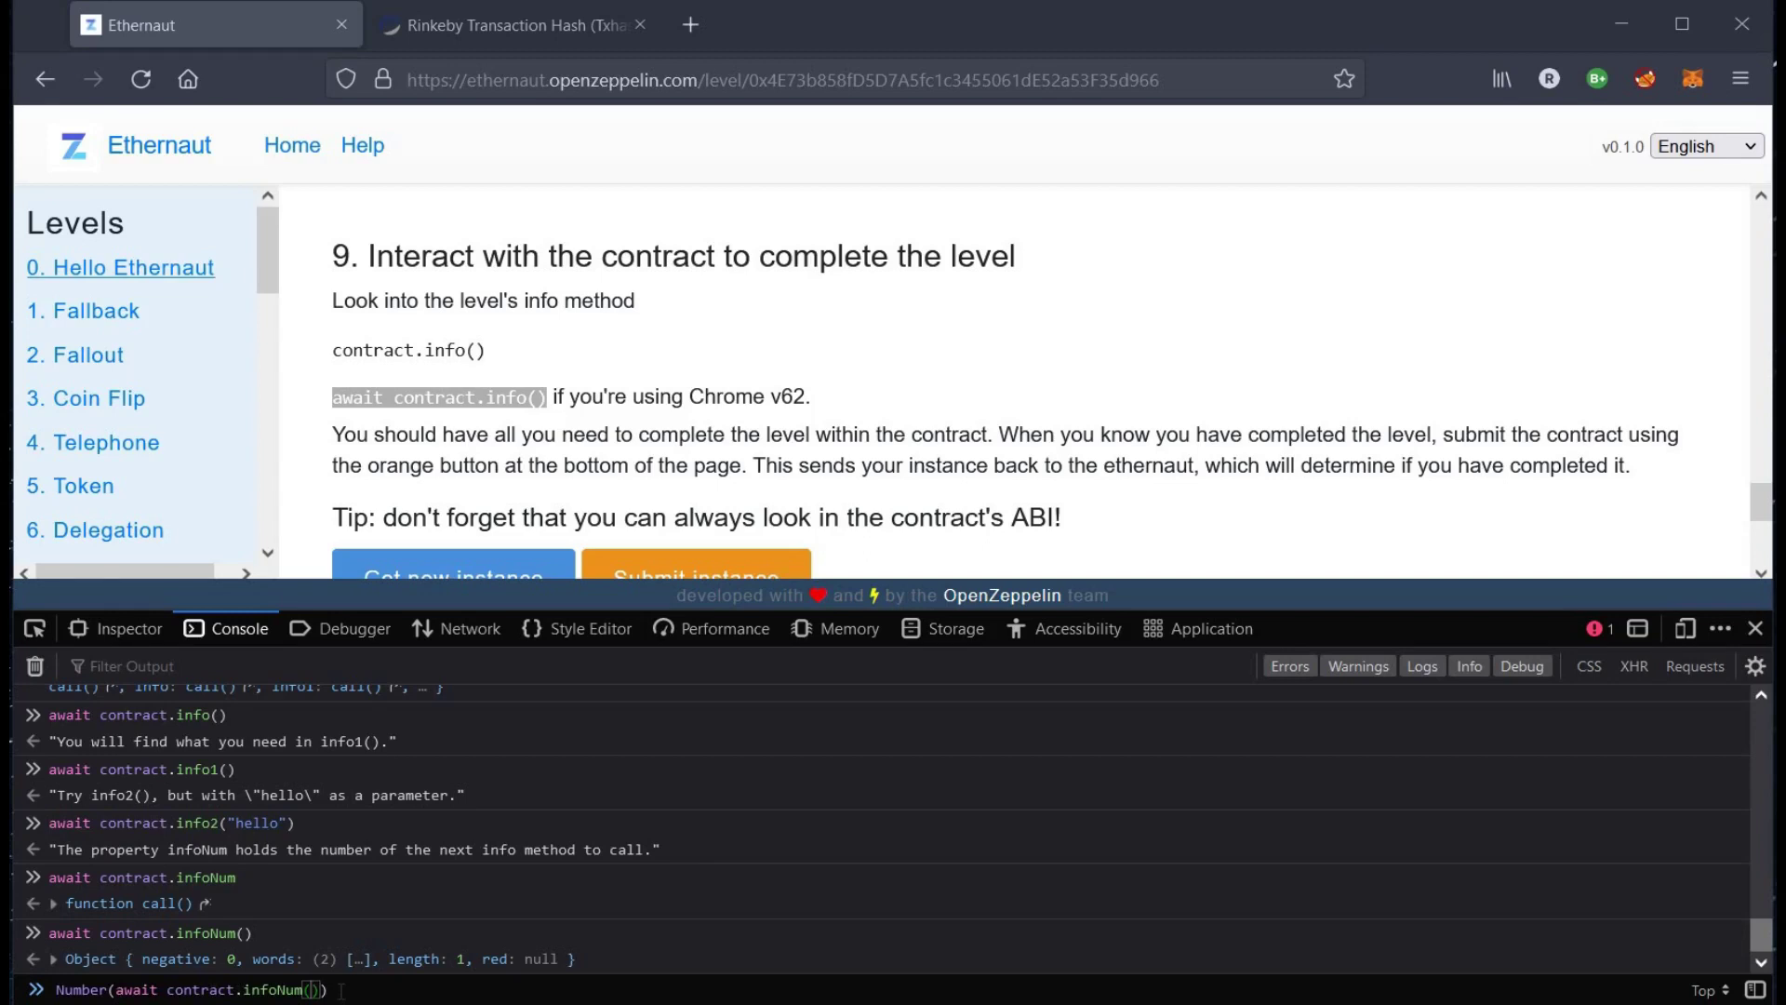
{"action": "key", "text": "Right"}
{"action": "key", "text": "Return"}
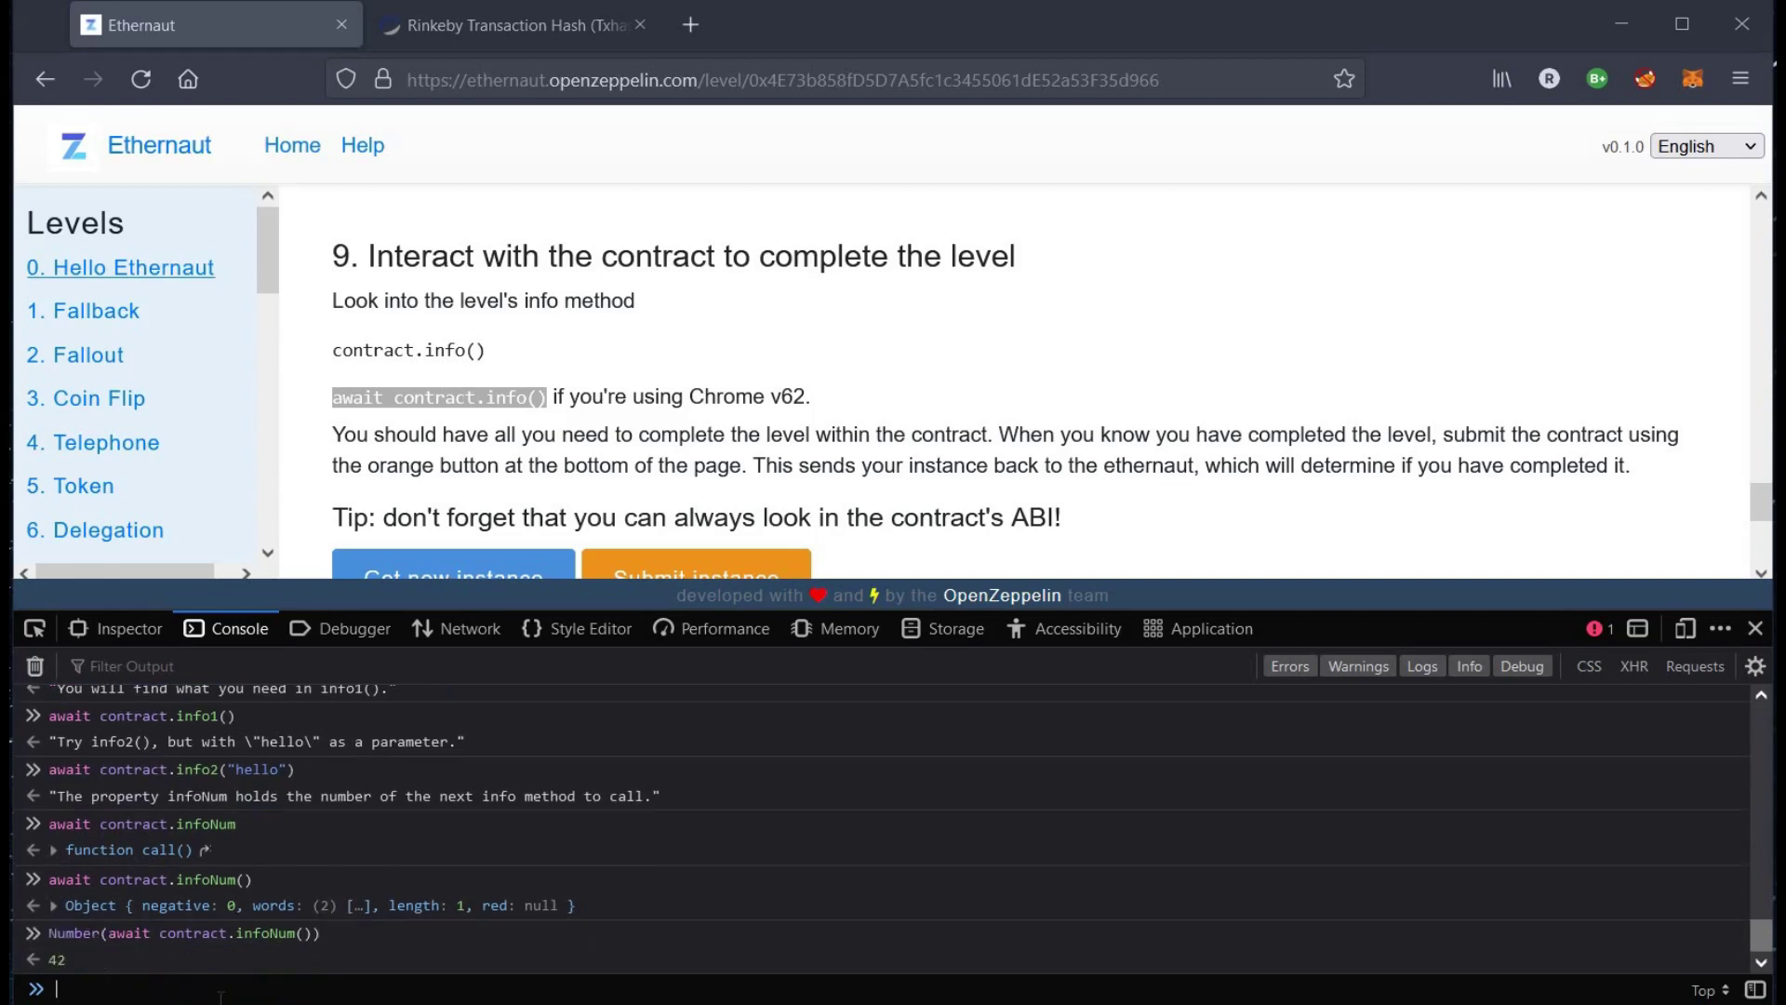
{"action": "double_click", "coordinate": [56, 959]}
Step: Run await contract.info42() and highlight theMethodName in the result
{"action": "left_click", "coordinate": [116, 990]}
{"action": "type", "text": "await"}
{"action": "type", "text": "t"}
{"action": "type", "text": " c"}
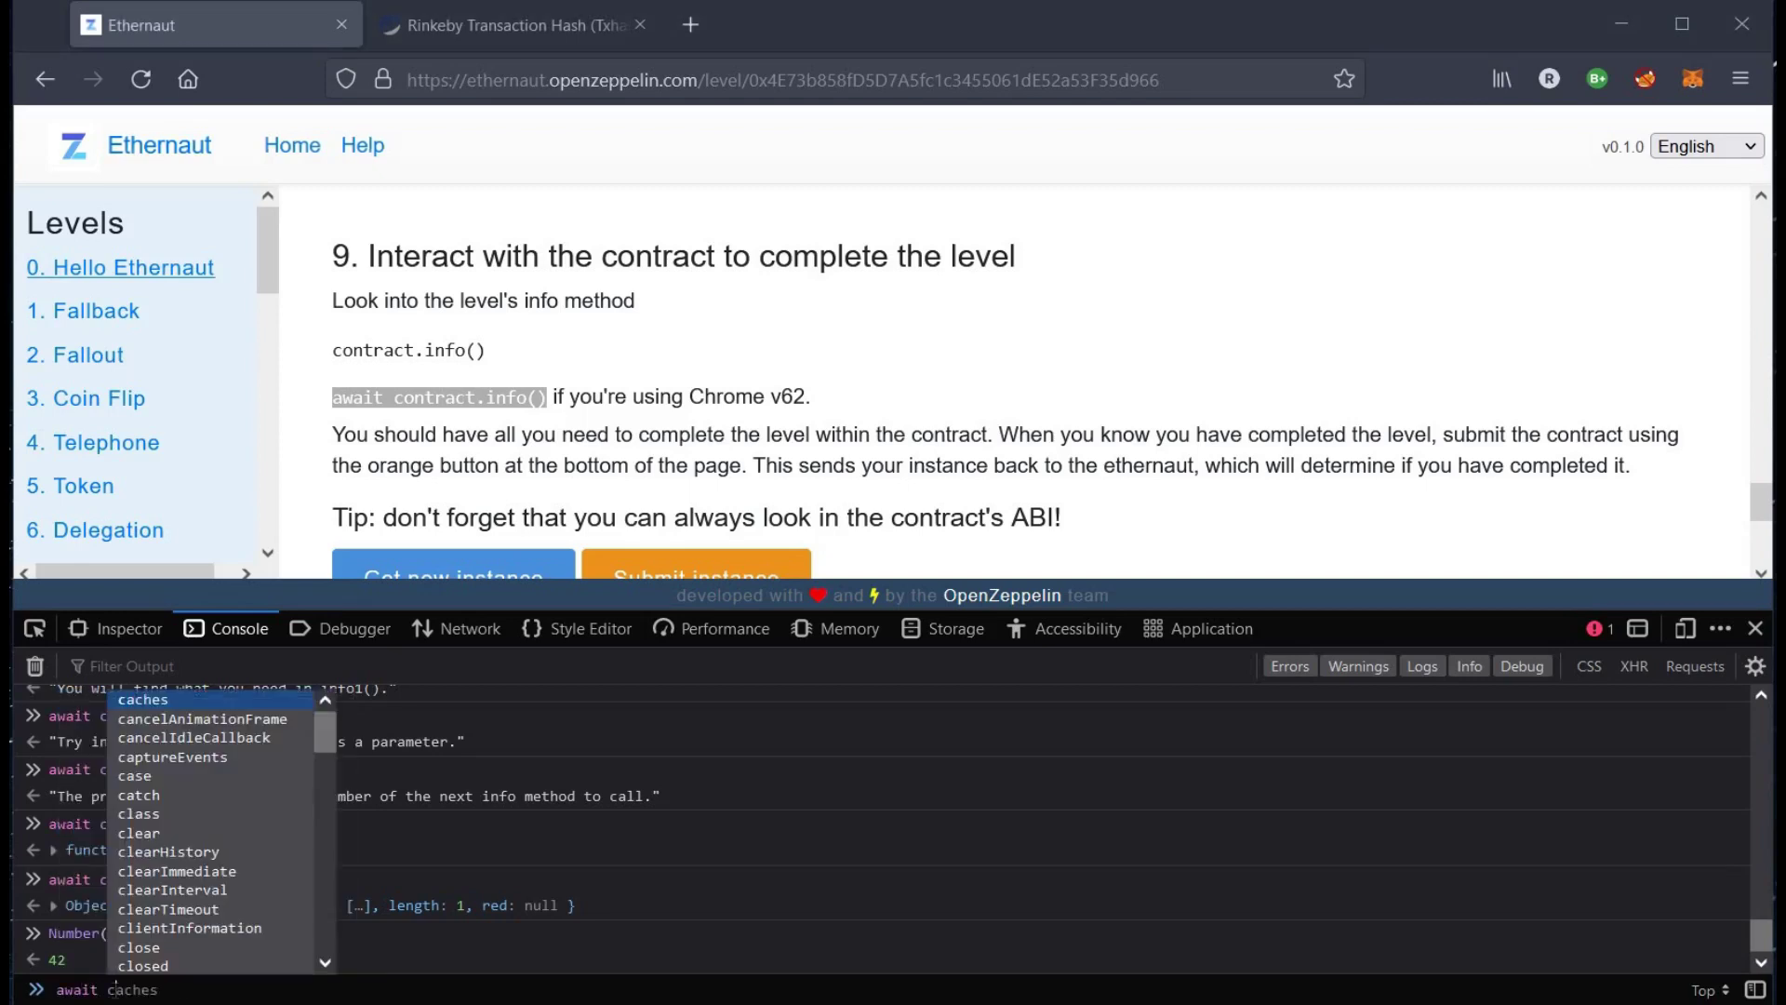
{"action": "type", "text": "ontract"}
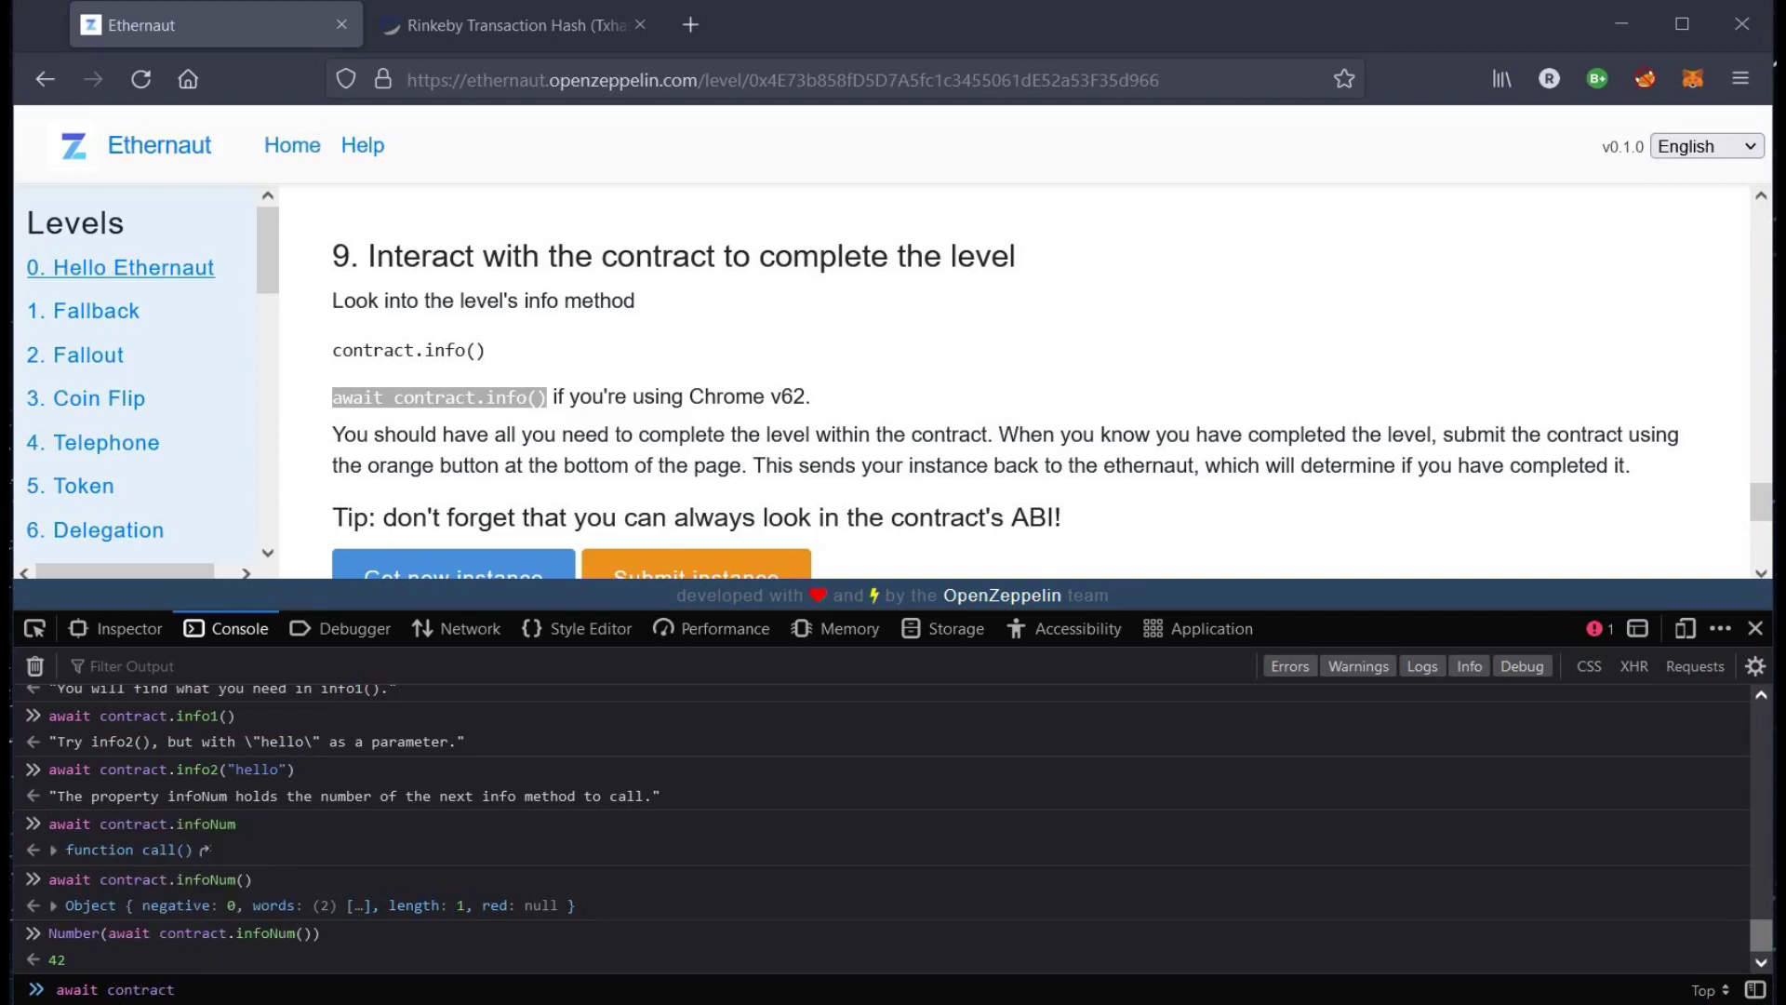
{"action": "type", "text": ".info"}
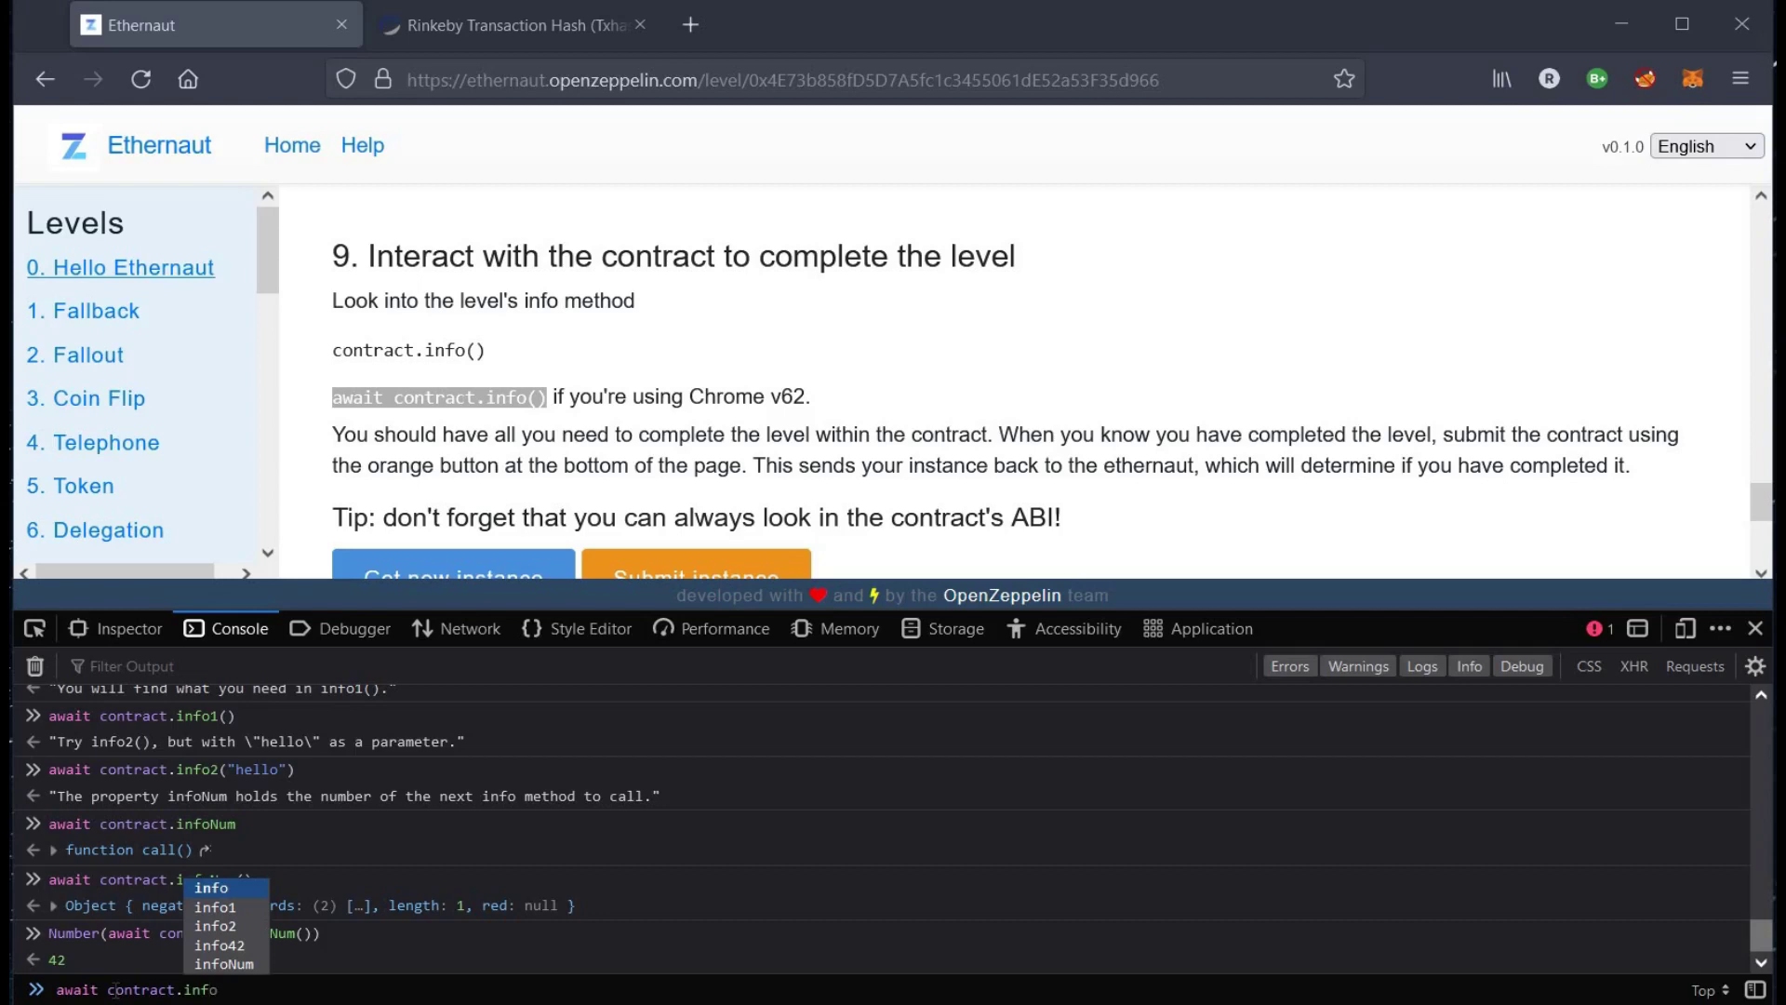
{"action": "type", "text": "42"}
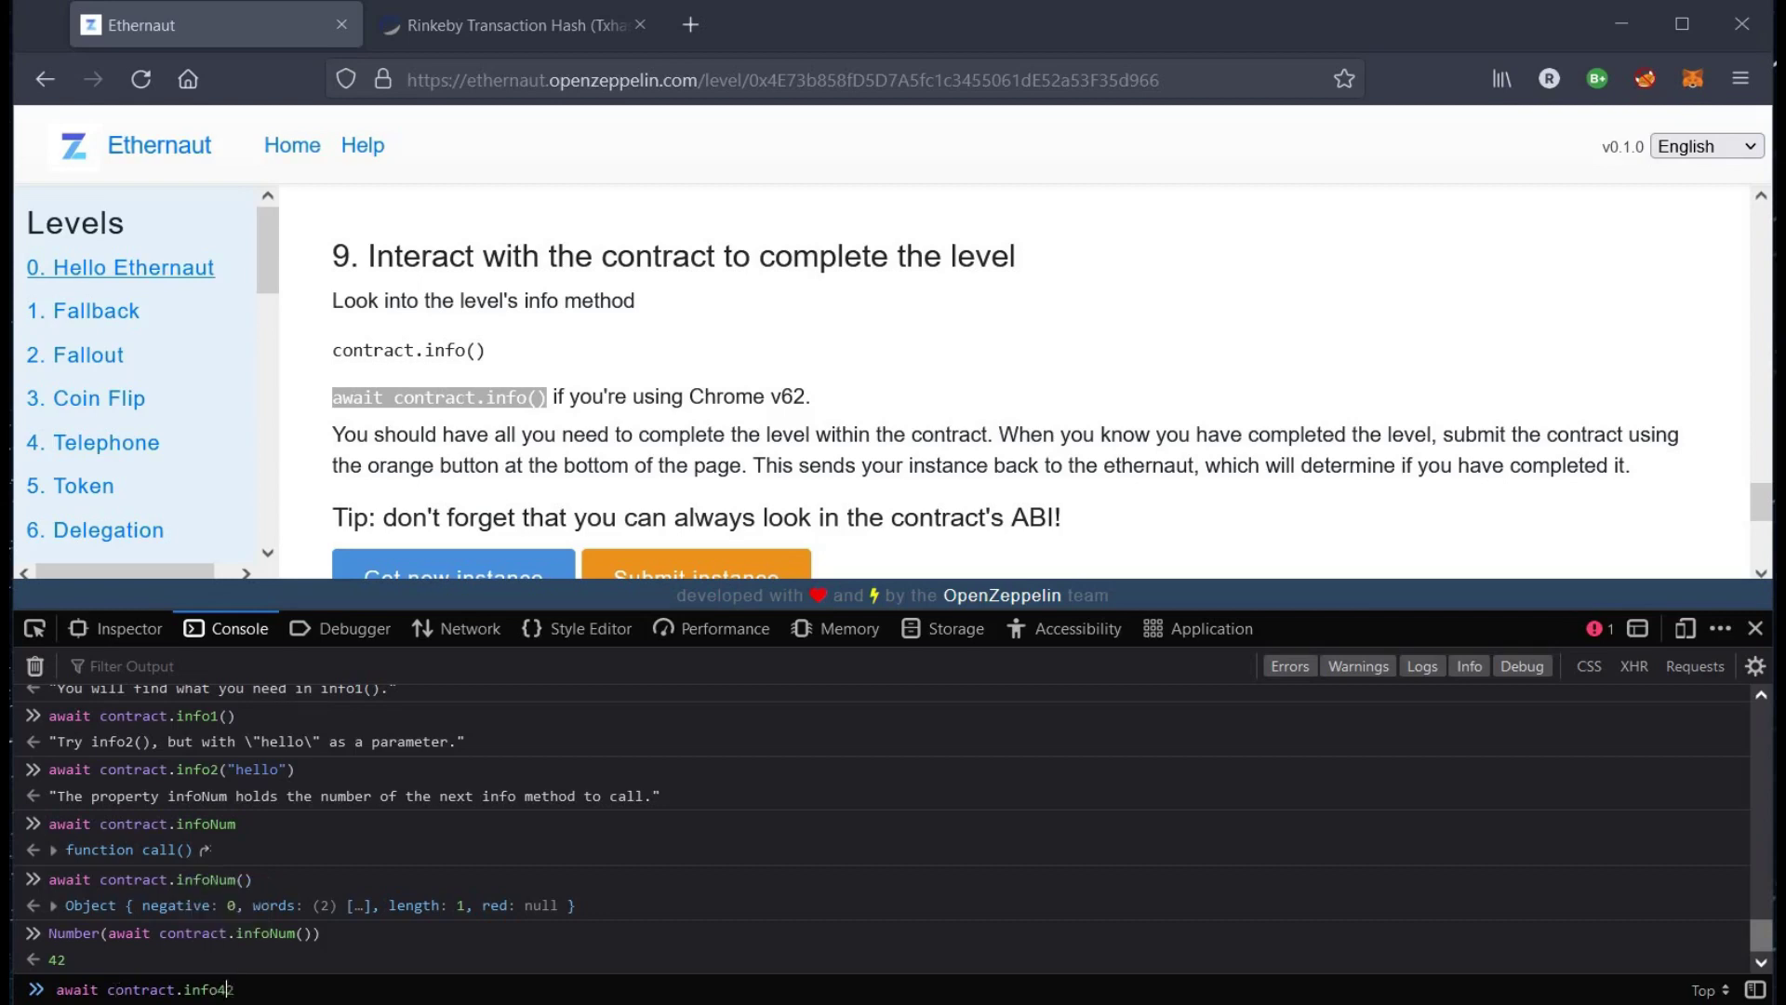
{"action": "type", "text": "("}
{"action": "key", "text": "Return"}
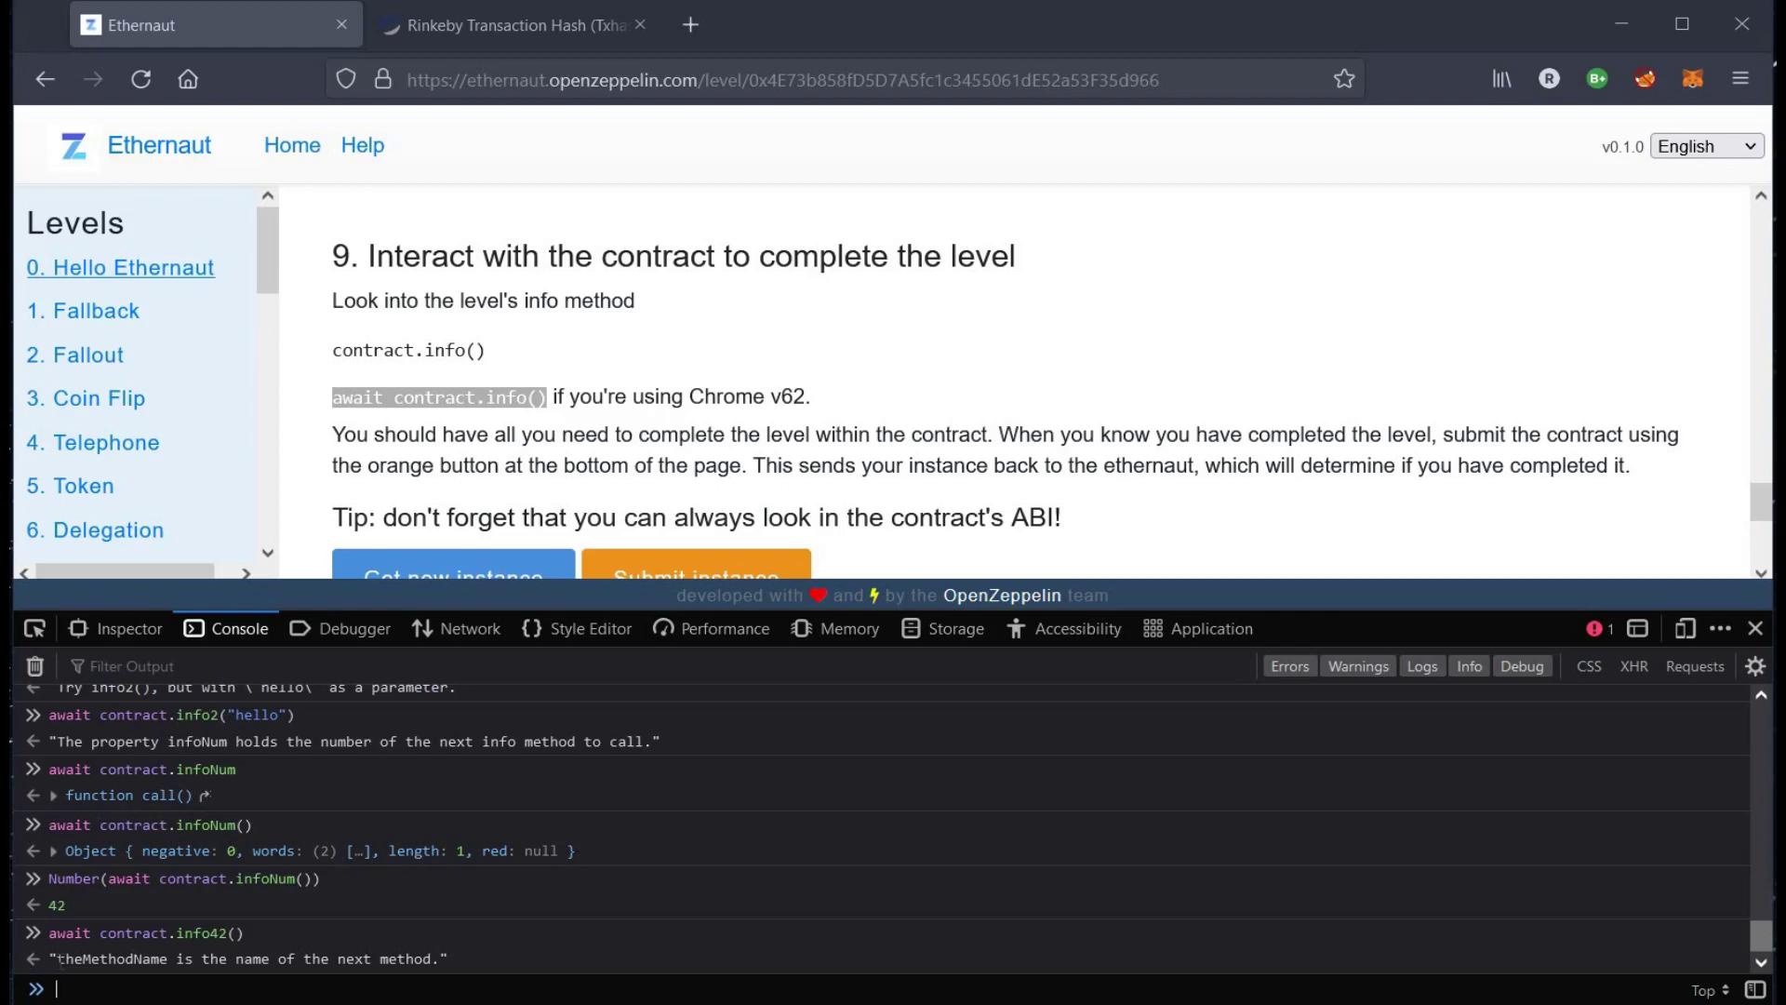
{"action": "left_click_drag", "start_coordinate": [55, 959], "coordinate": [168, 959]}
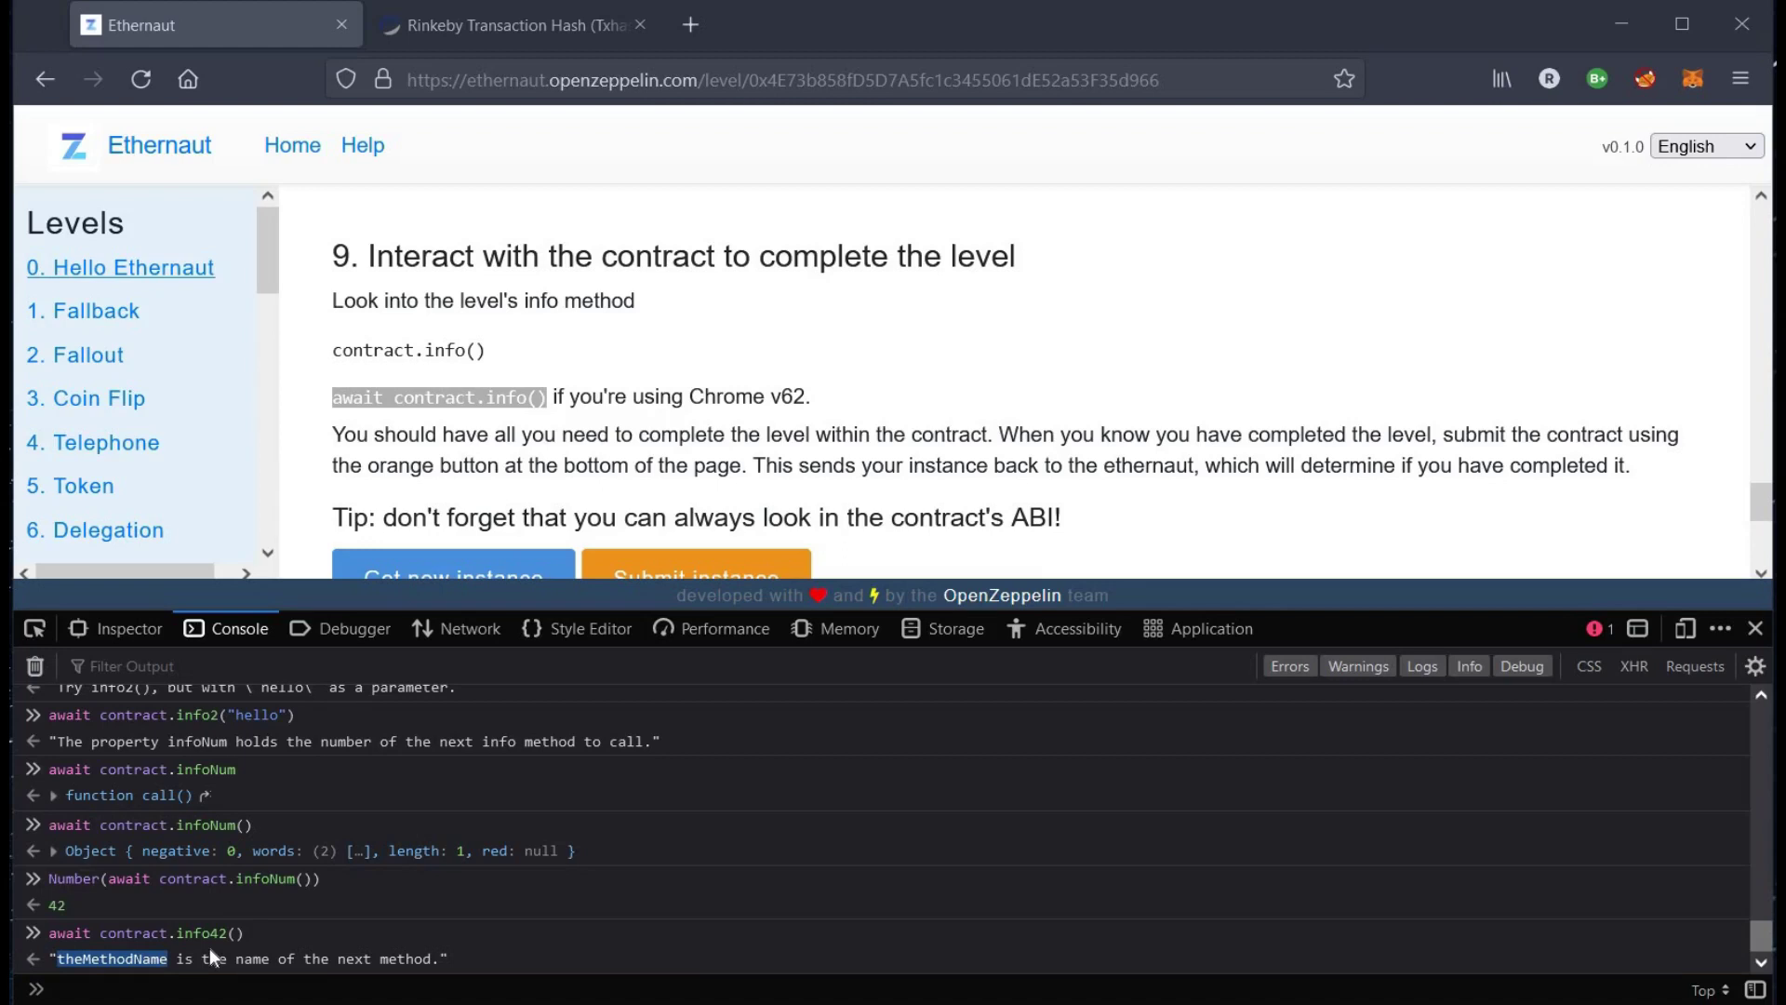
Step: Run await contract.theMethodName() and copy the returned name method7123949
{"action": "left_click", "coordinate": [100, 994]}
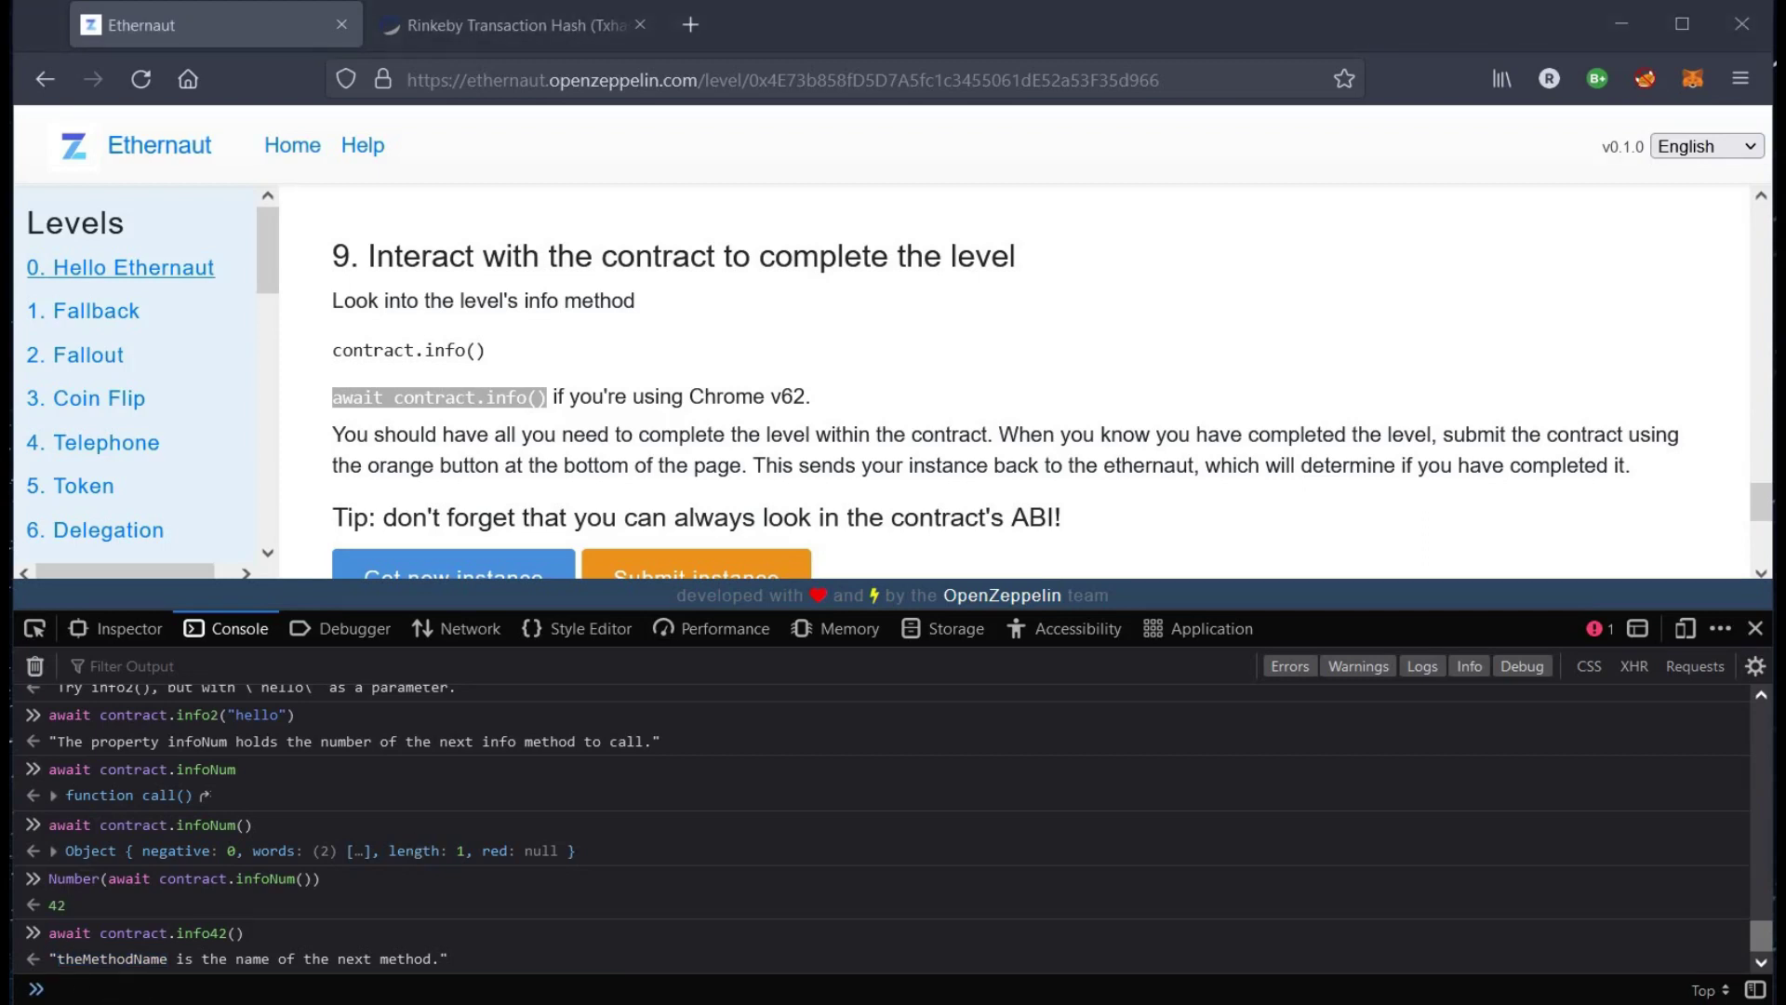
{"action": "type", "text": "await "}
{"action": "type", "text": "contract"}
{"action": "type", "text": ".theMethodName"}
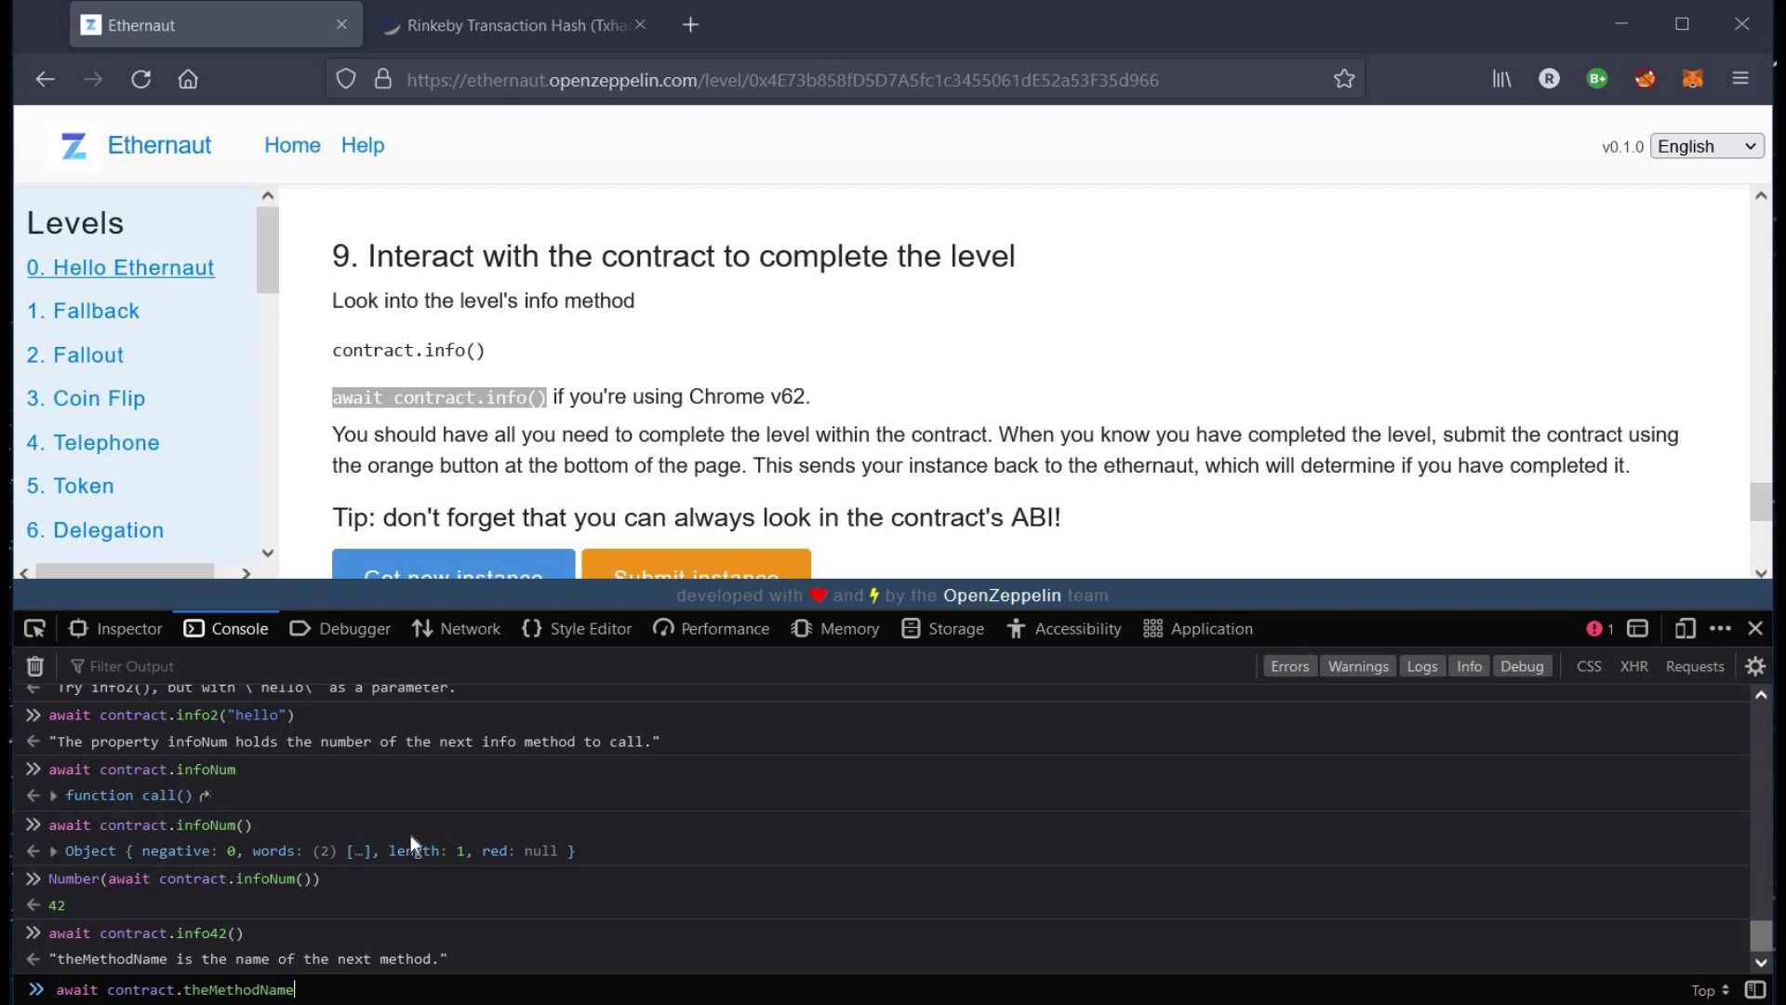
{"action": "type", "text": "("}
{"action": "key", "text": "Return"}
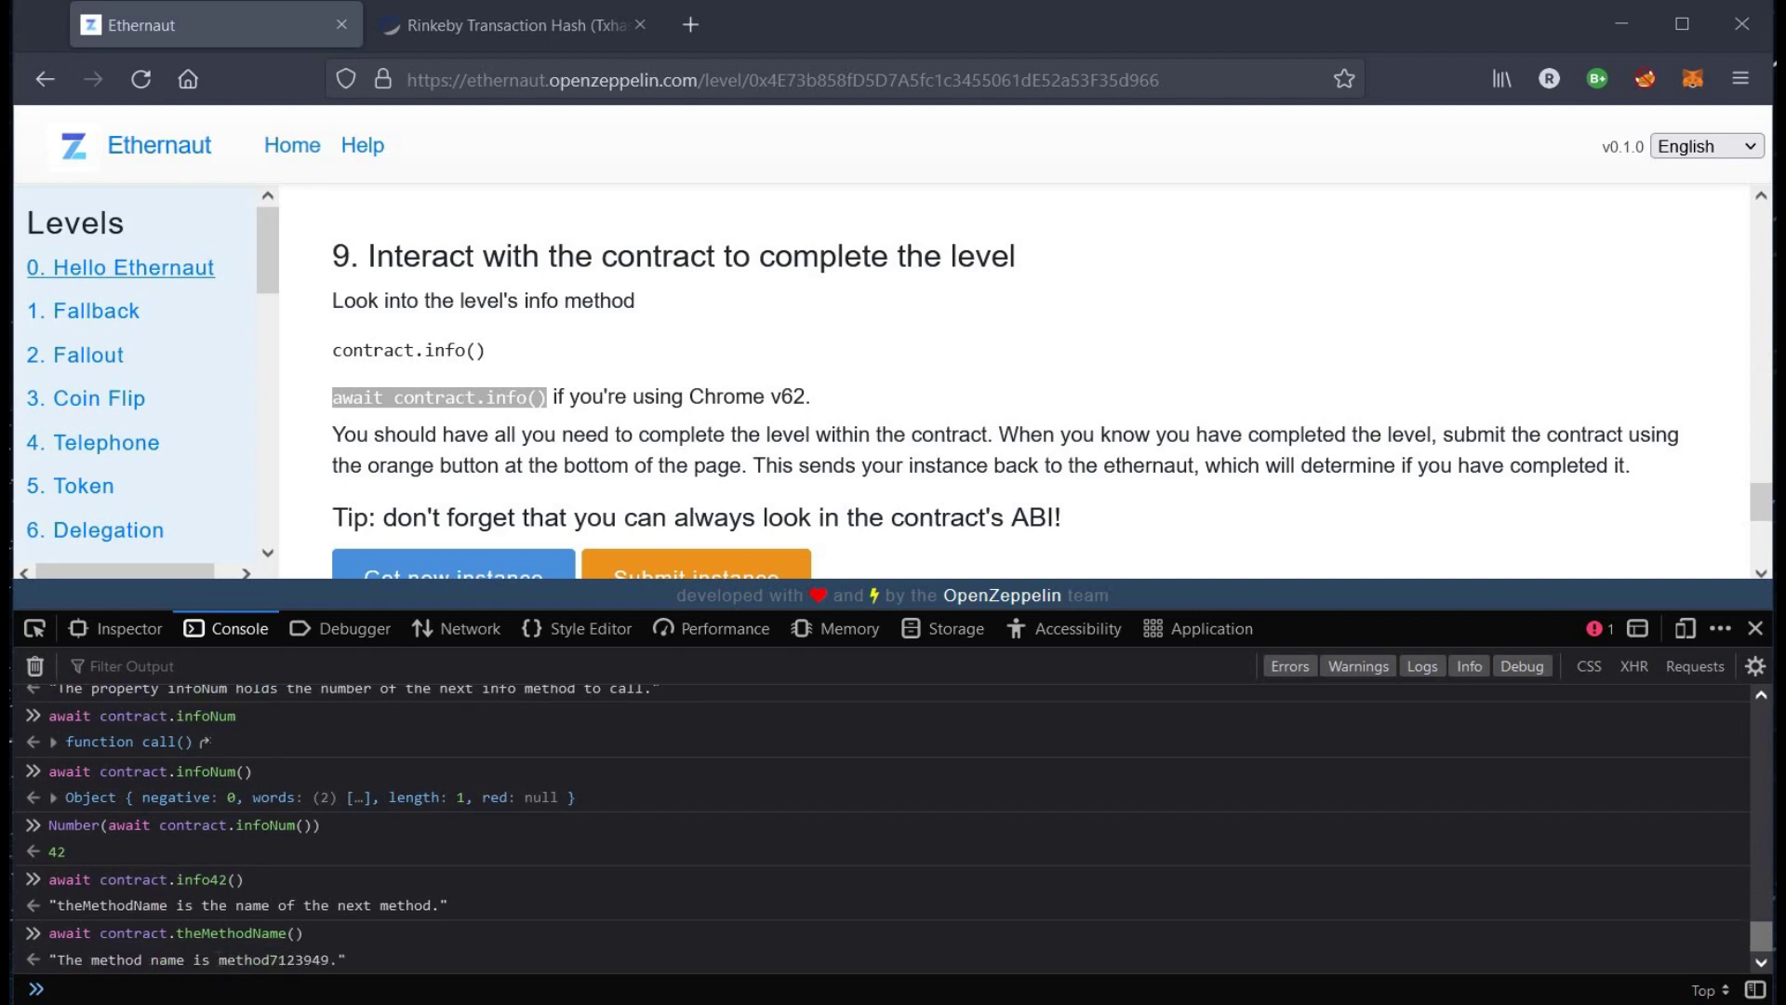
{"action": "left_click_drag", "start_coordinate": [218, 958], "coordinate": [333, 961]}
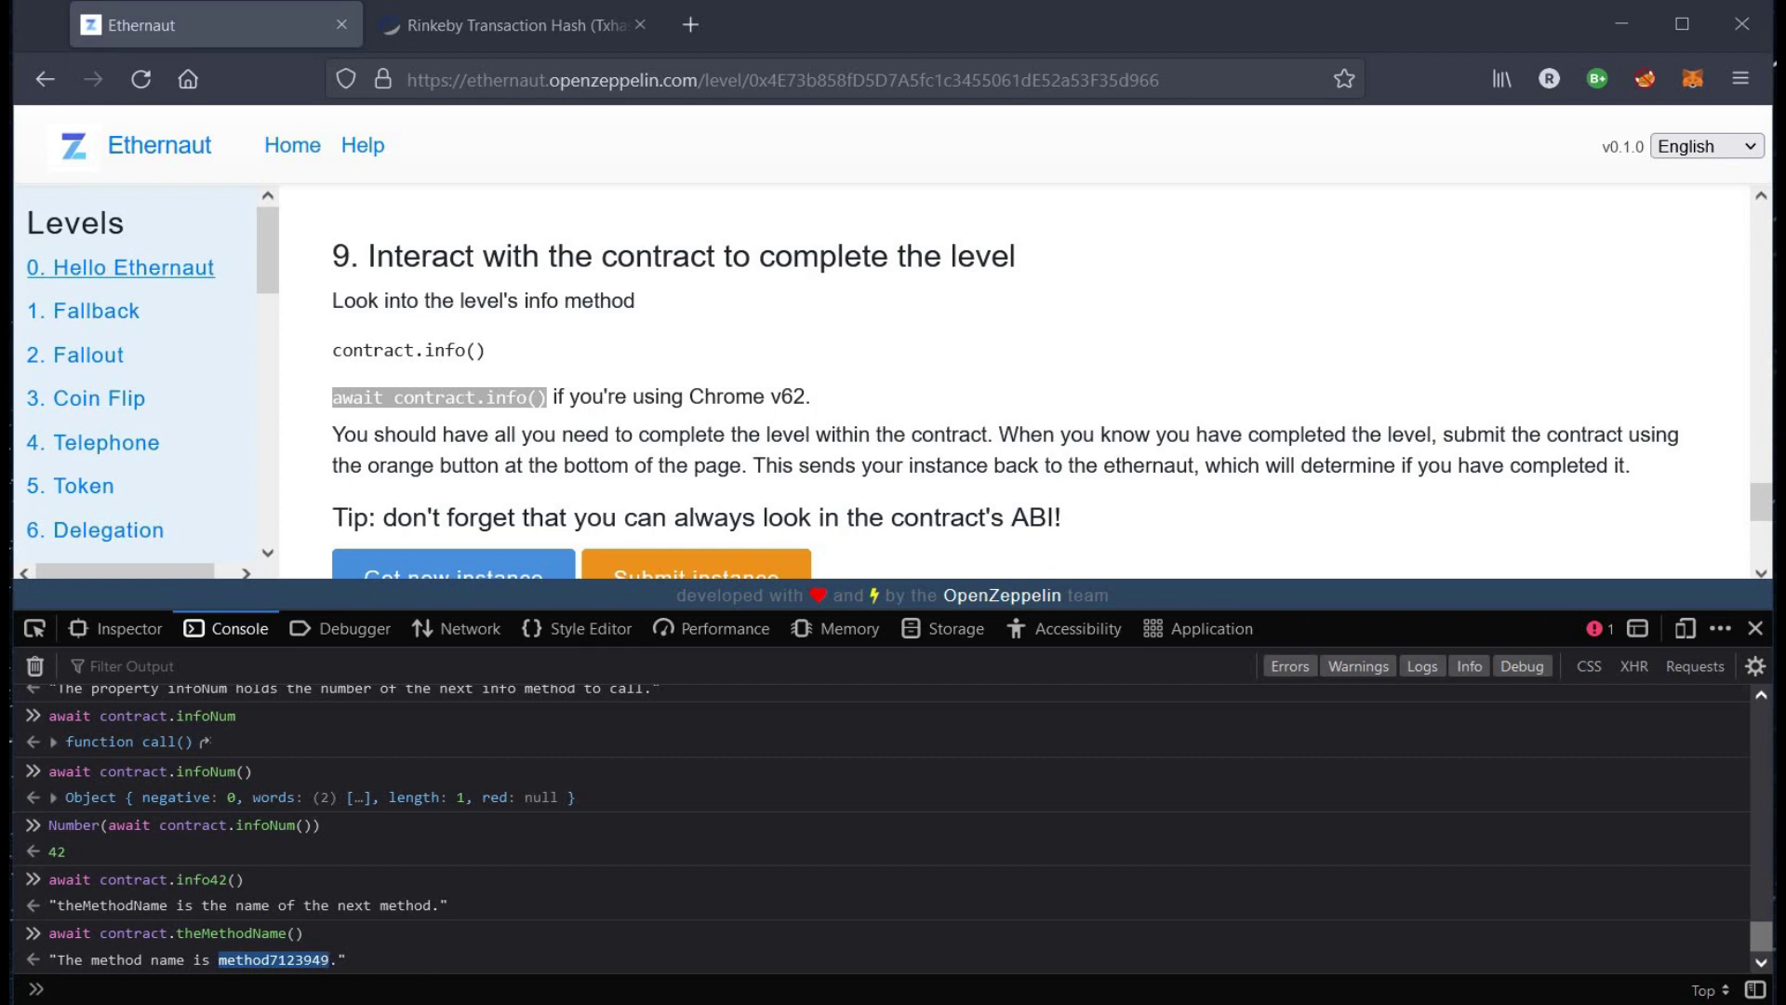
Step: Access contract.method7123949, then call it as method7123949() to get the authenticate hint
{"action": "left_click", "coordinate": [95, 989]}
{"action": "type", "text": "await"}
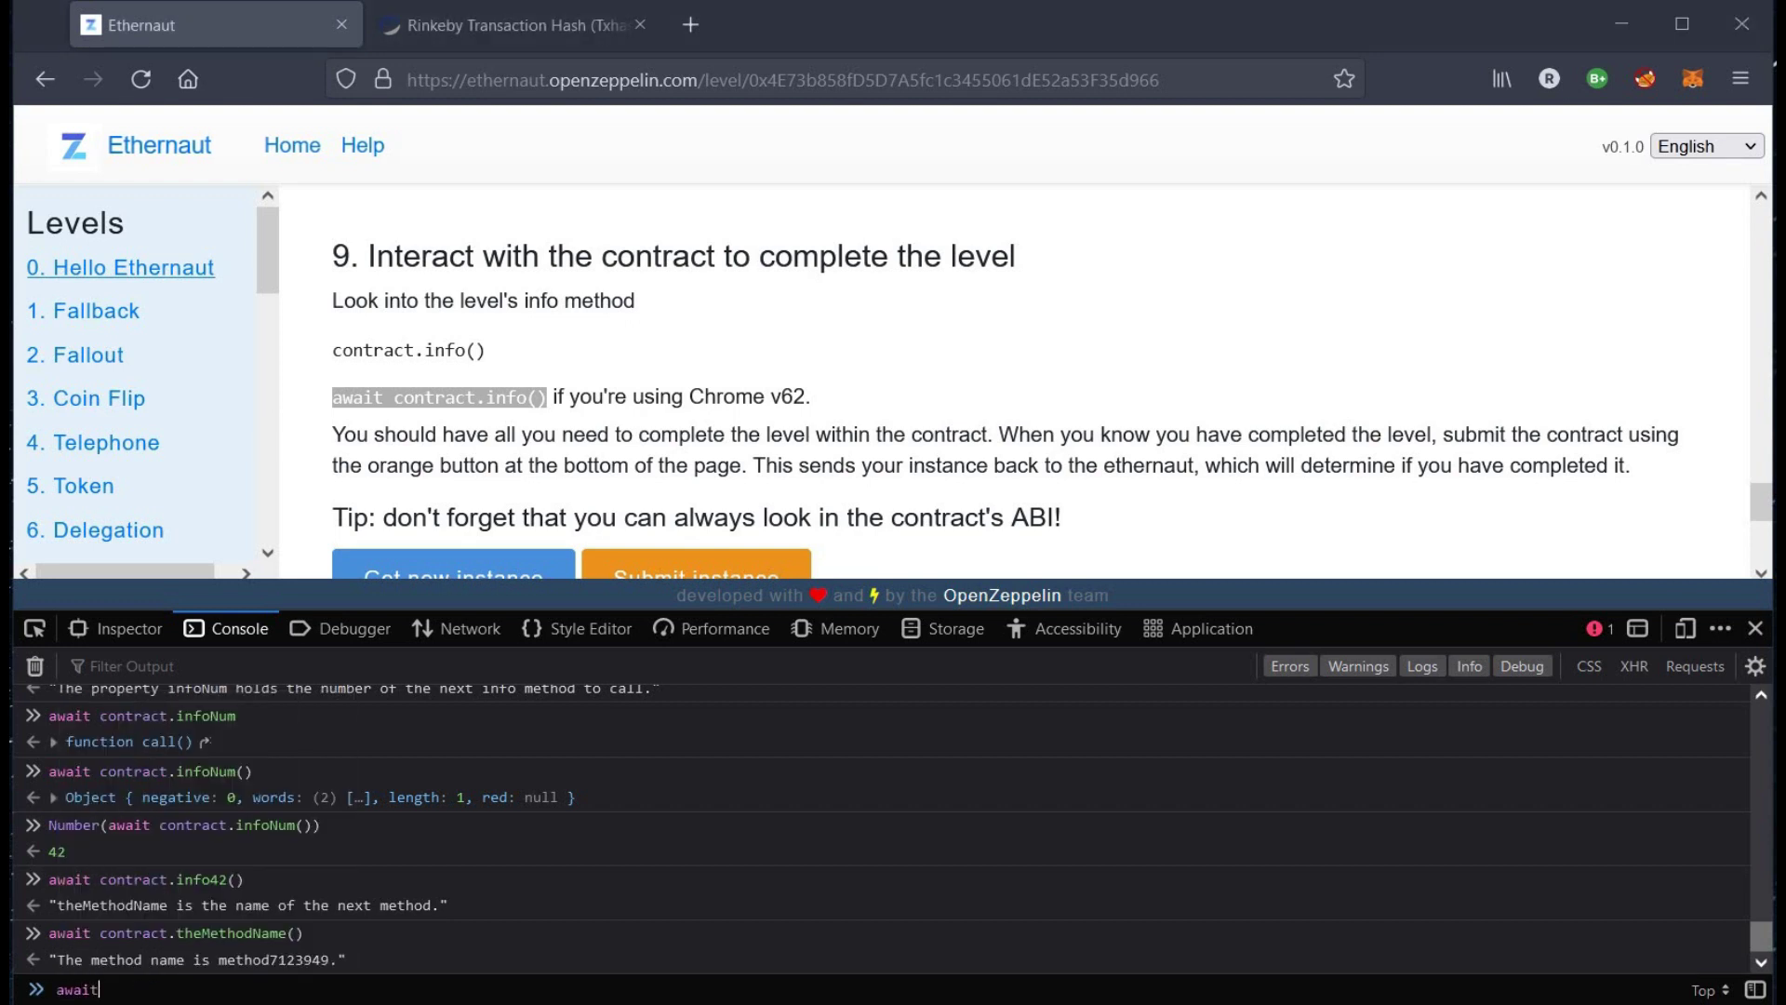
{"action": "type", "text": " contract"}
{"action": "type", "text": "."}
{"action": "type", "text": "method7123949"}
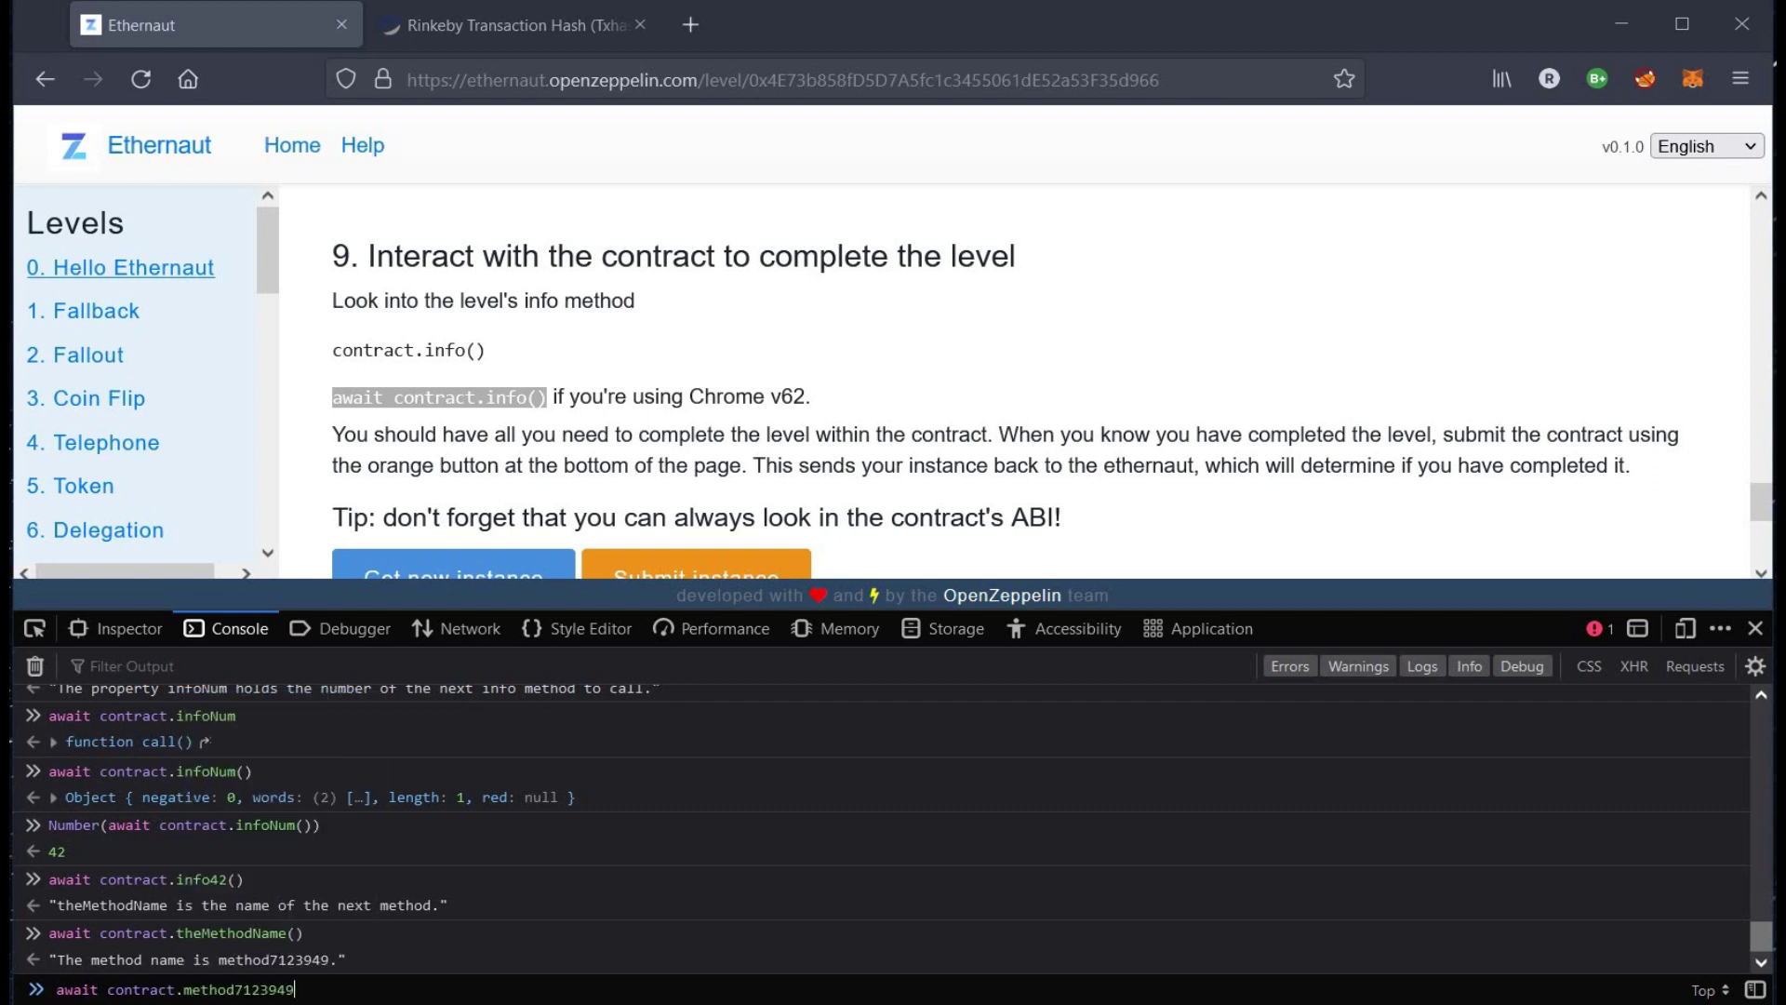
{"action": "key", "text": "Return"}
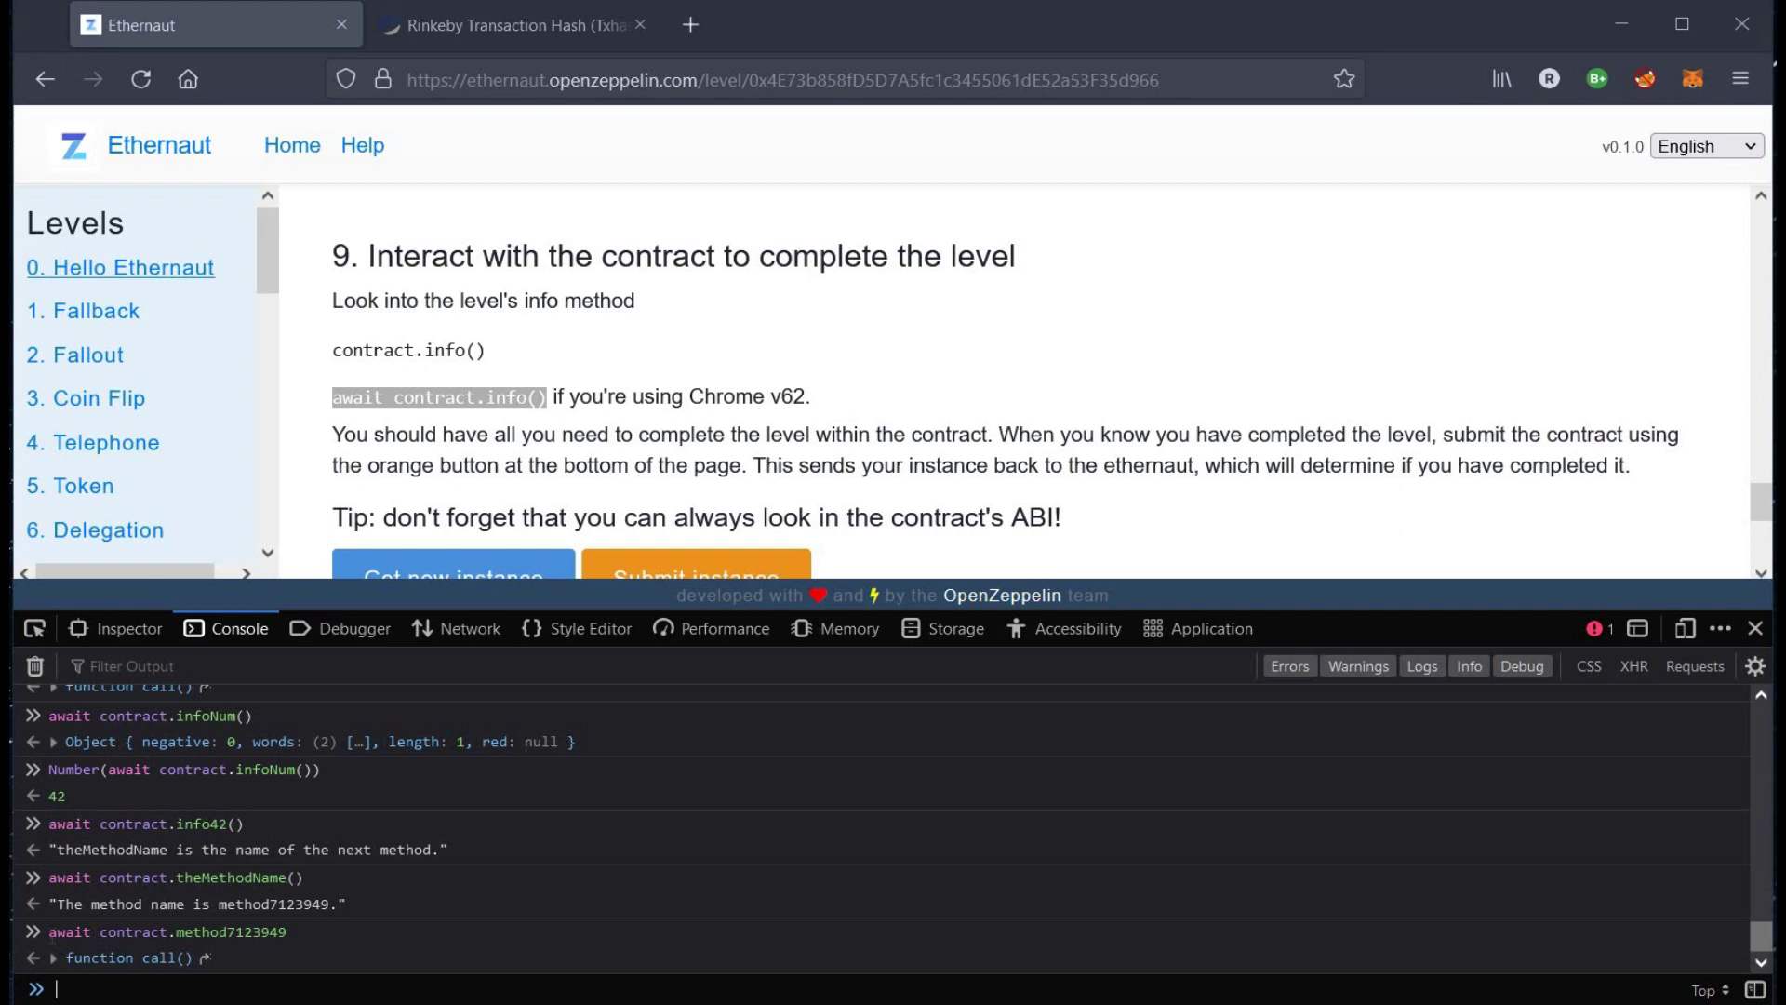
{"action": "left_click_drag", "start_coordinate": [49, 931], "coordinate": [292, 939]}
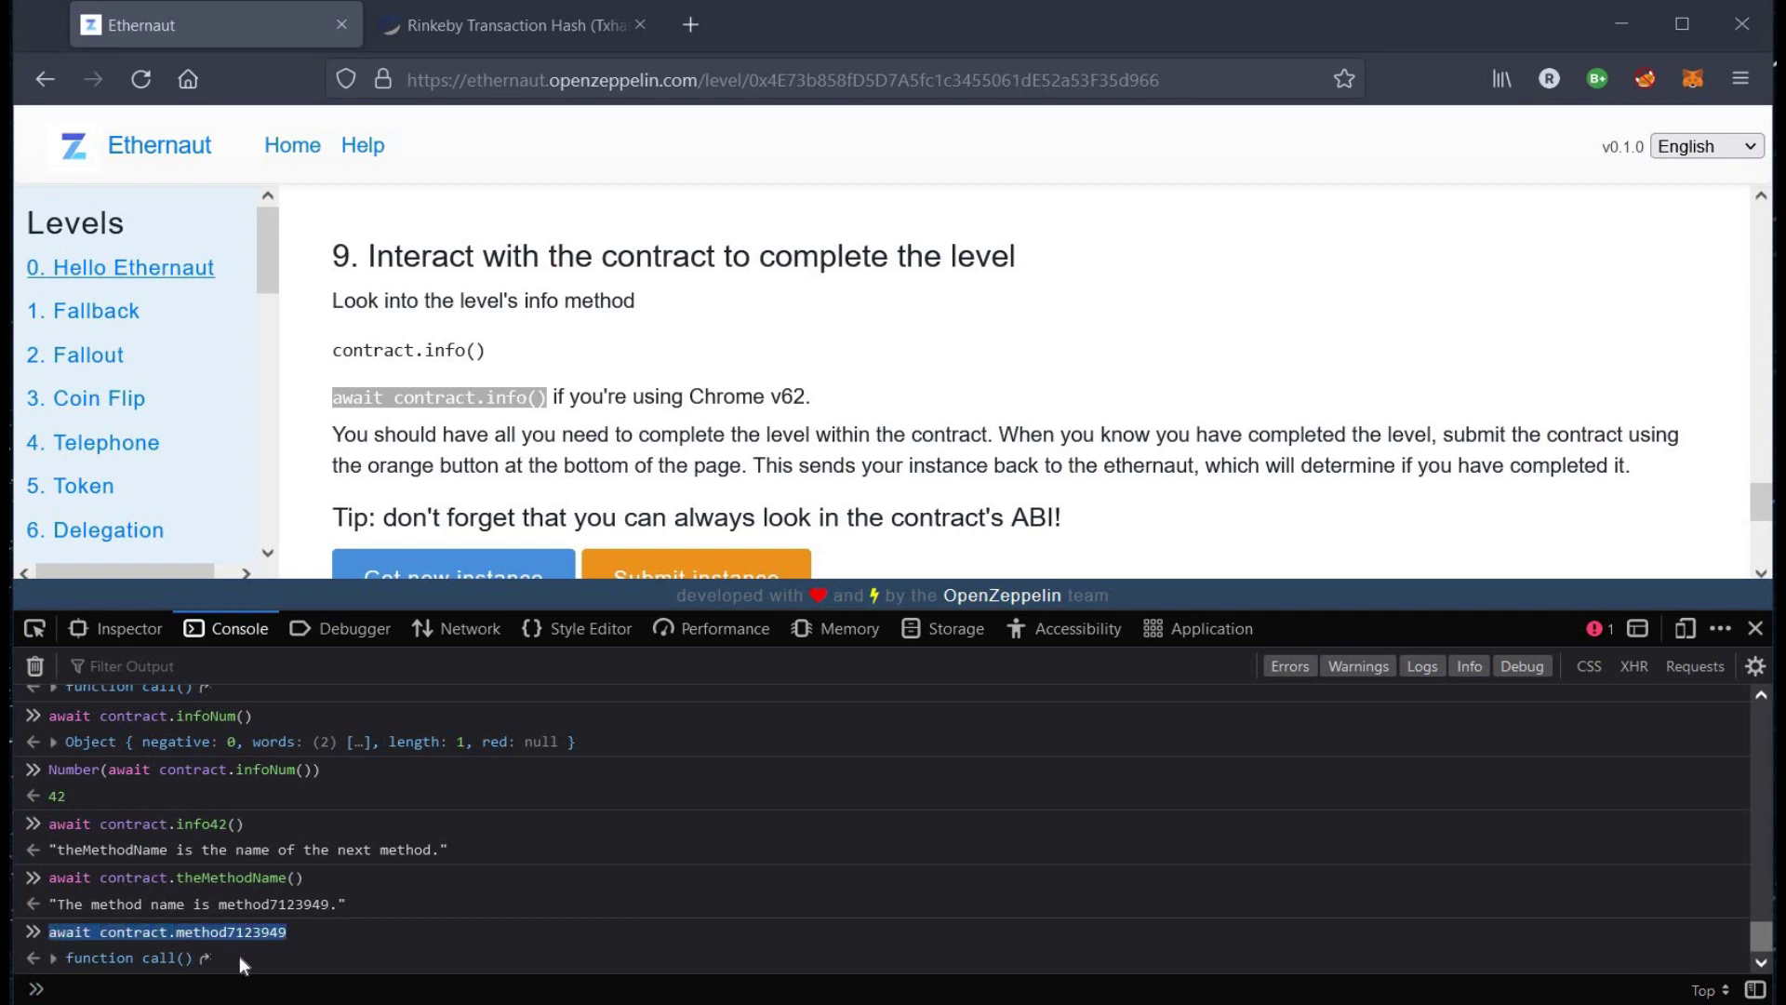
{"action": "left_click", "coordinate": [206, 990]}
{"action": "type", "text": "await contract.method7123949"}
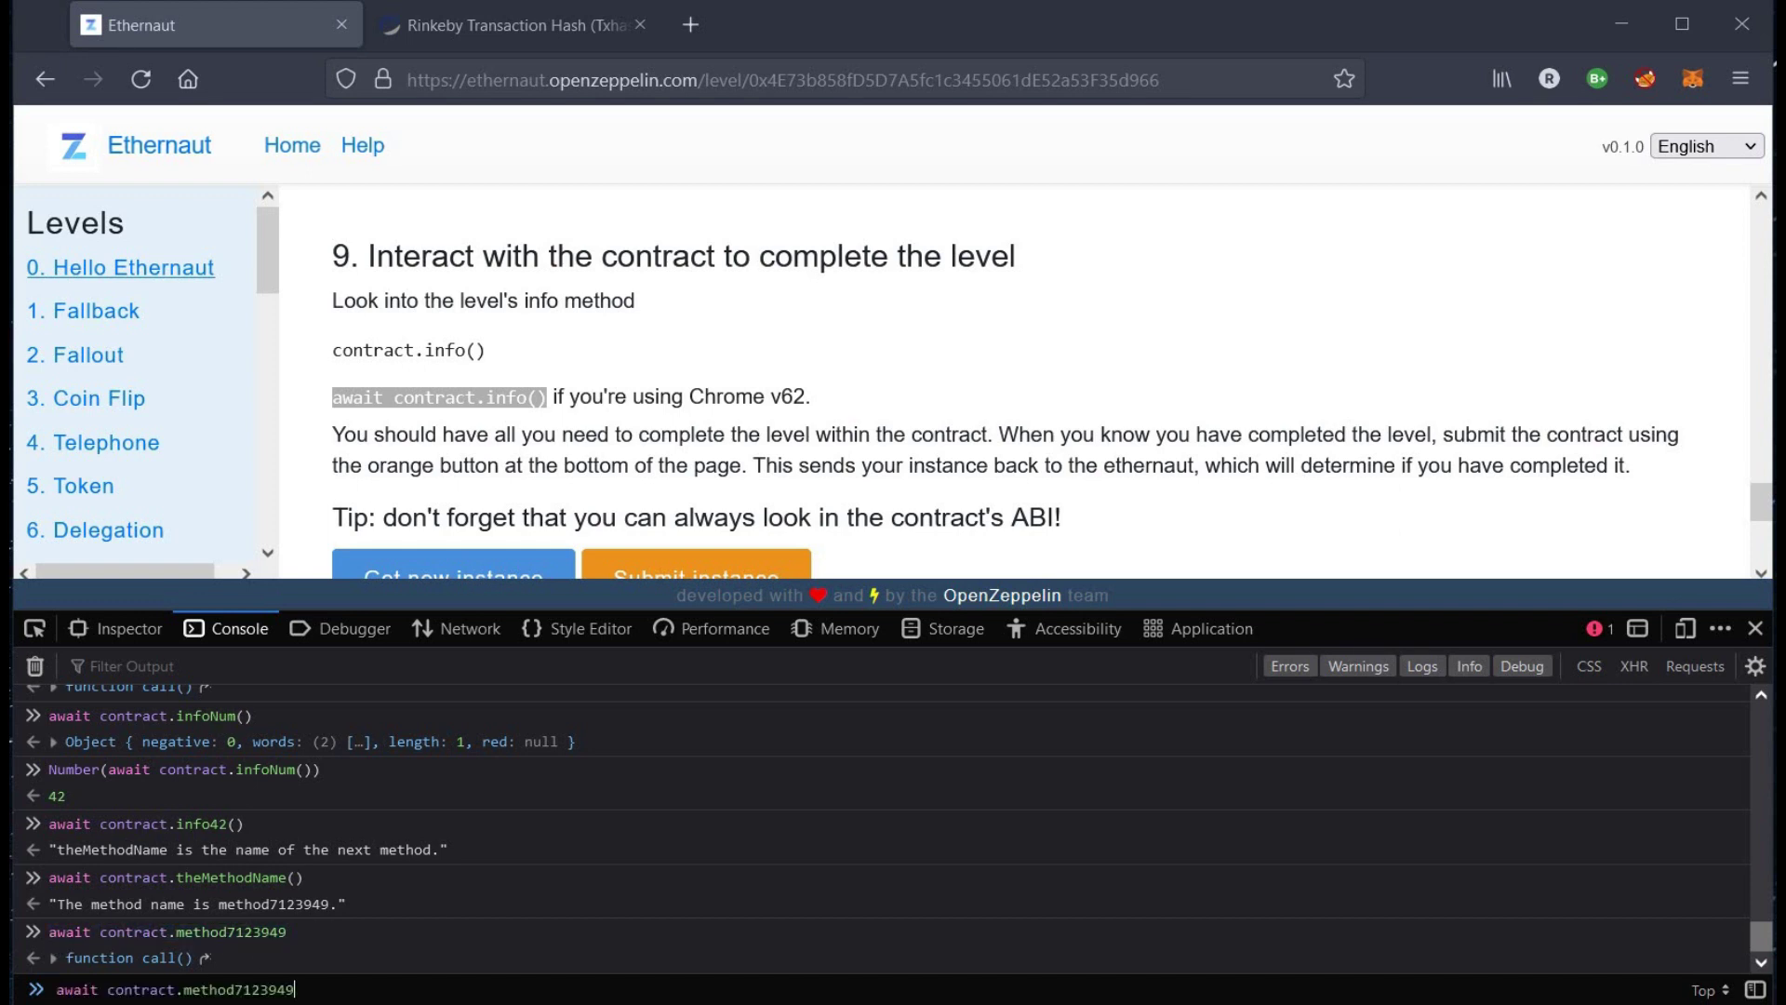
{"action": "type", "text": "("}
{"action": "key", "text": "Return"}
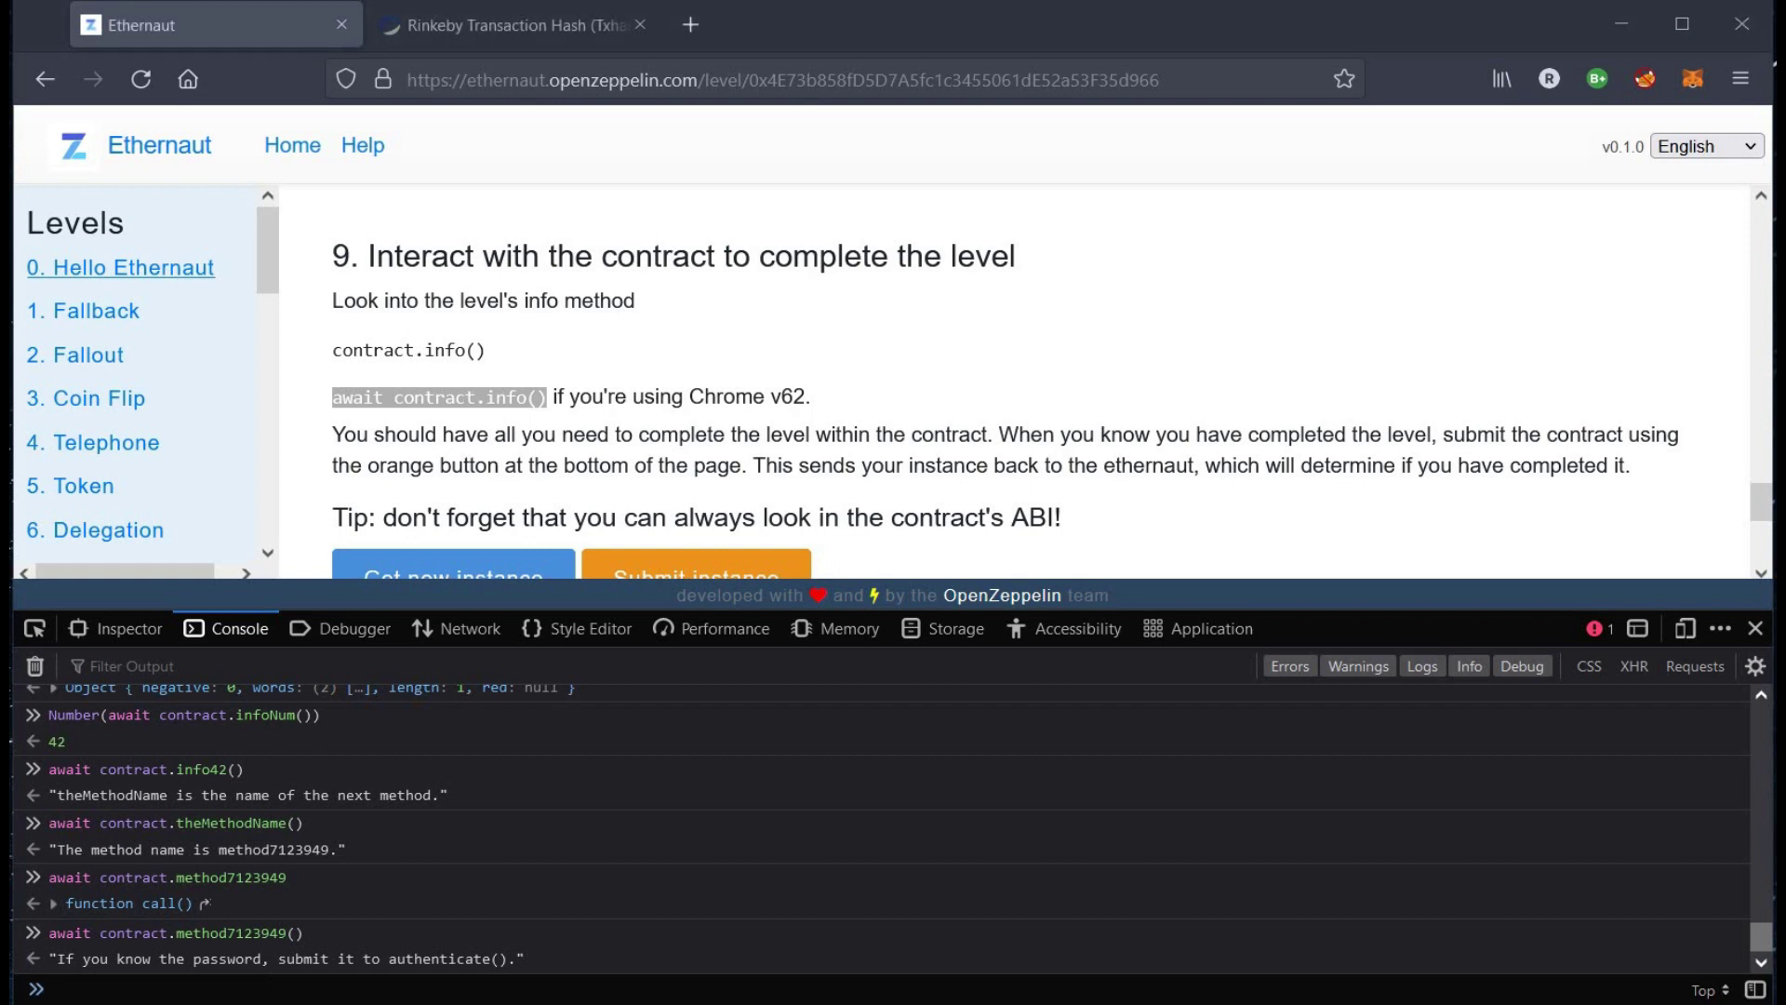
{"action": "type", "text": "await"}
{"action": "type", "text": " contract"}
{"action": "type", "text": ".pa"}
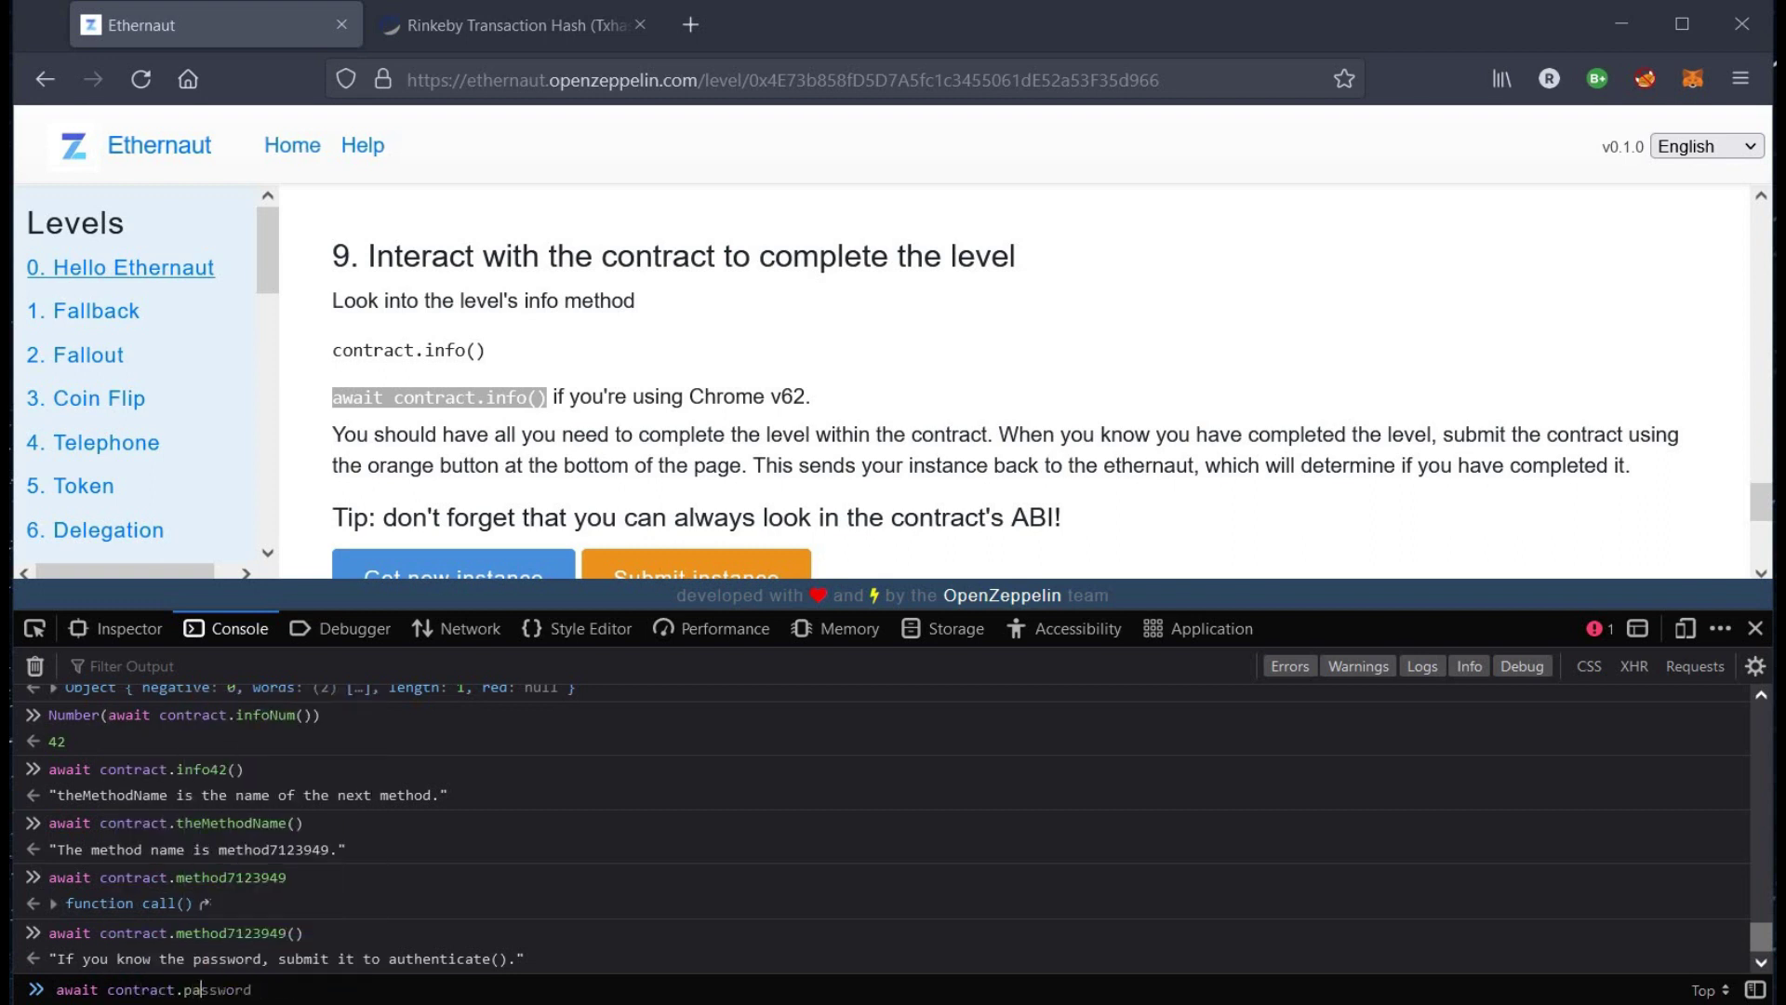
{"action": "type", "text": "ssword("}
{"action": "key", "text": "Return"}
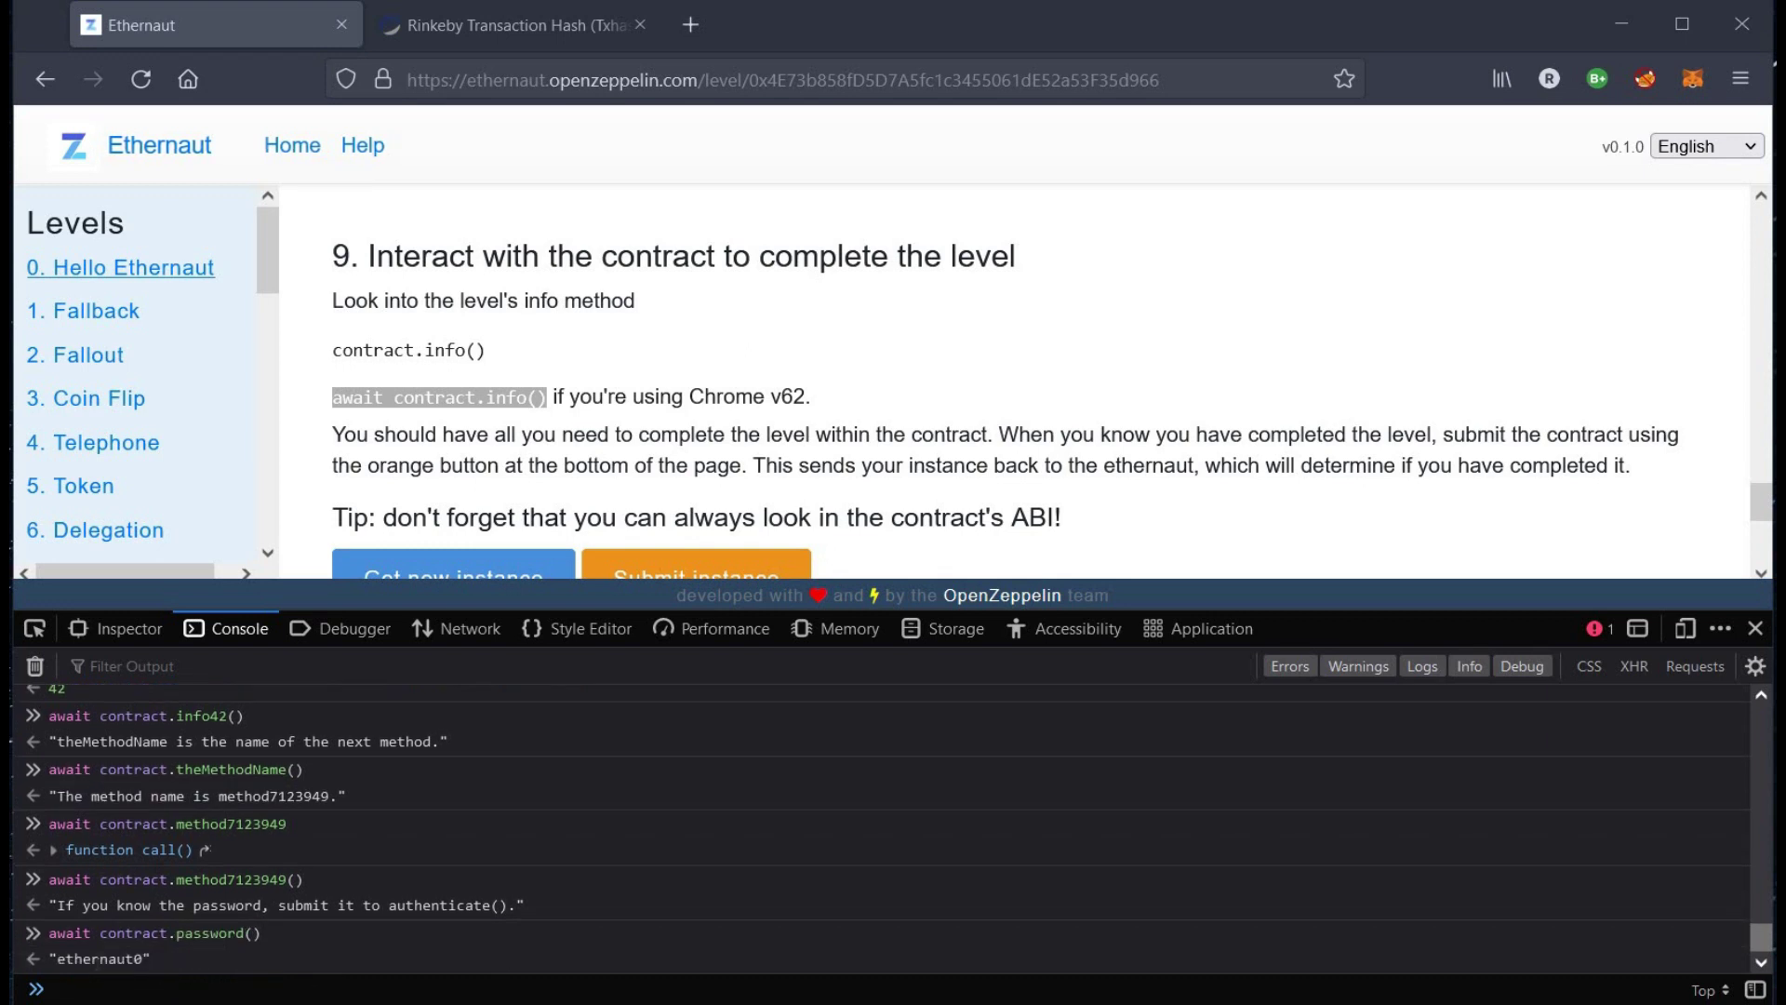
{"action": "double_click", "coordinate": [98, 958]}
{"action": "left_click", "coordinate": [279, 990]}
{"action": "type", "text": "await"}
{"action": "type", "text": " contract"}
{"action": "type", "text": ".authenticate"}
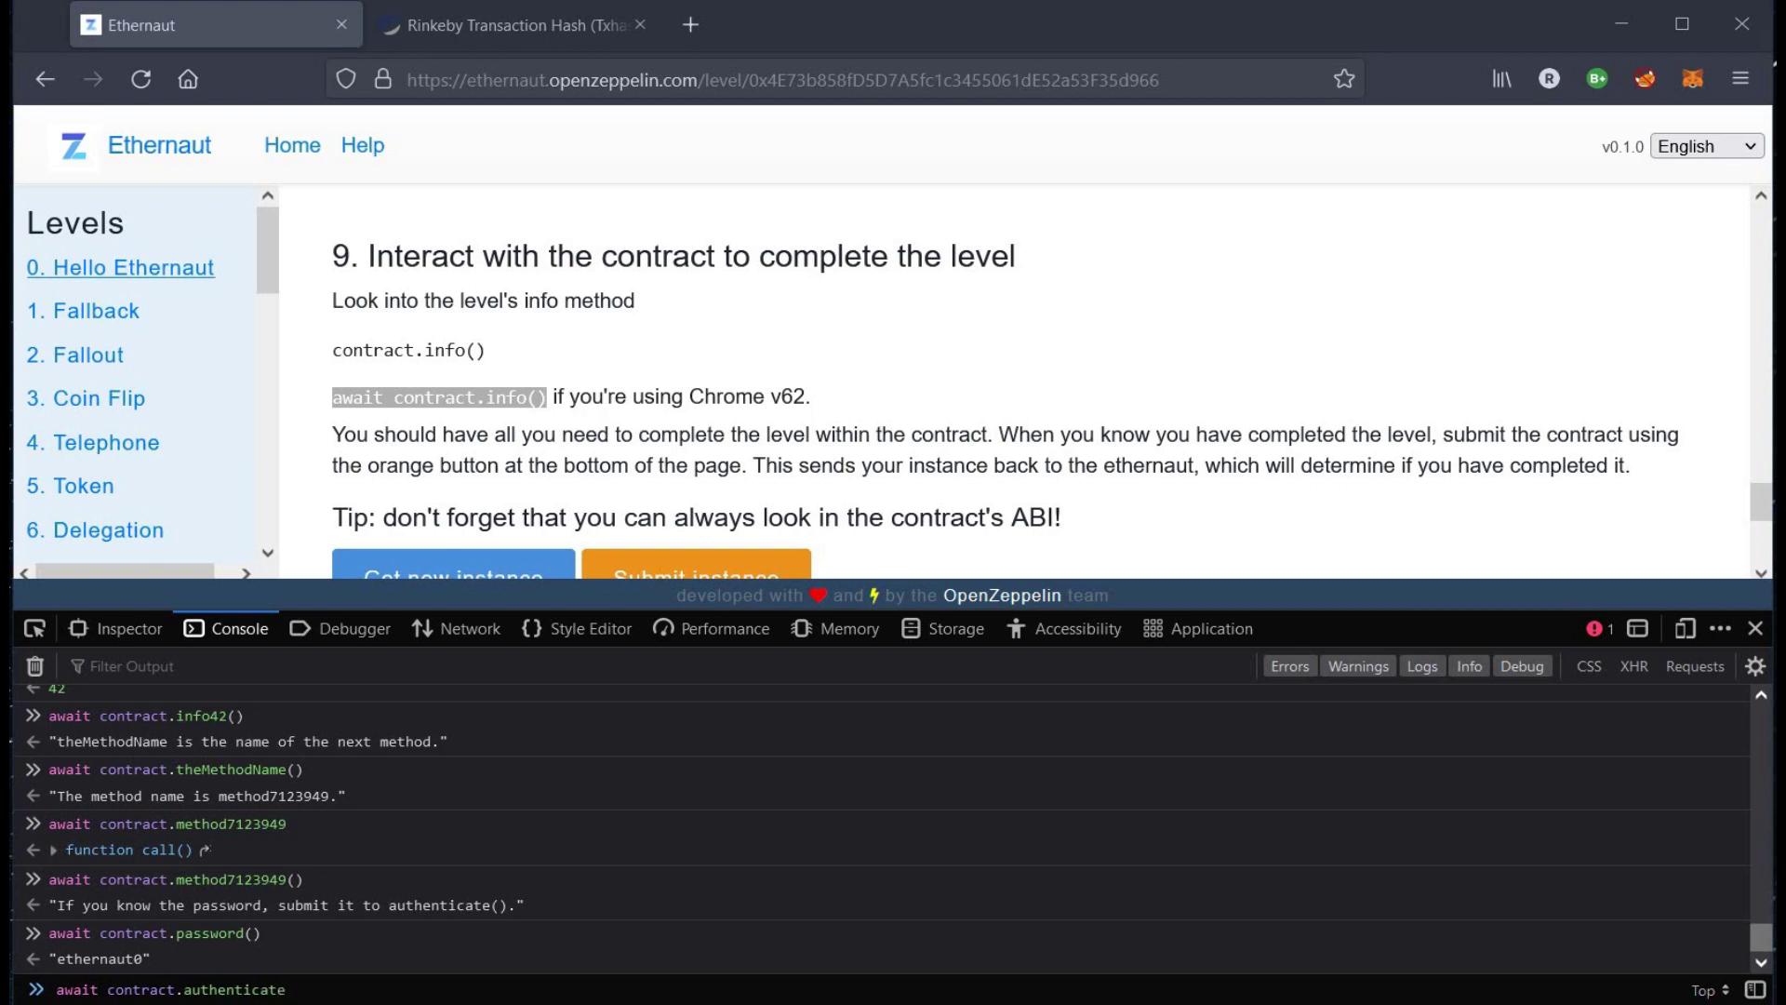
{"action": "type", "text": "("}
{"action": "type", "text": "ethernaut0"}
{"action": "type", "text": "\""}
{"action": "key", "text": "Left"}
{"action": "key", "text": "ctrl+Left"}
{"action": "type", "text": "\""}
{"action": "key", "text": "End"}
{"action": "key", "text": "Return"}
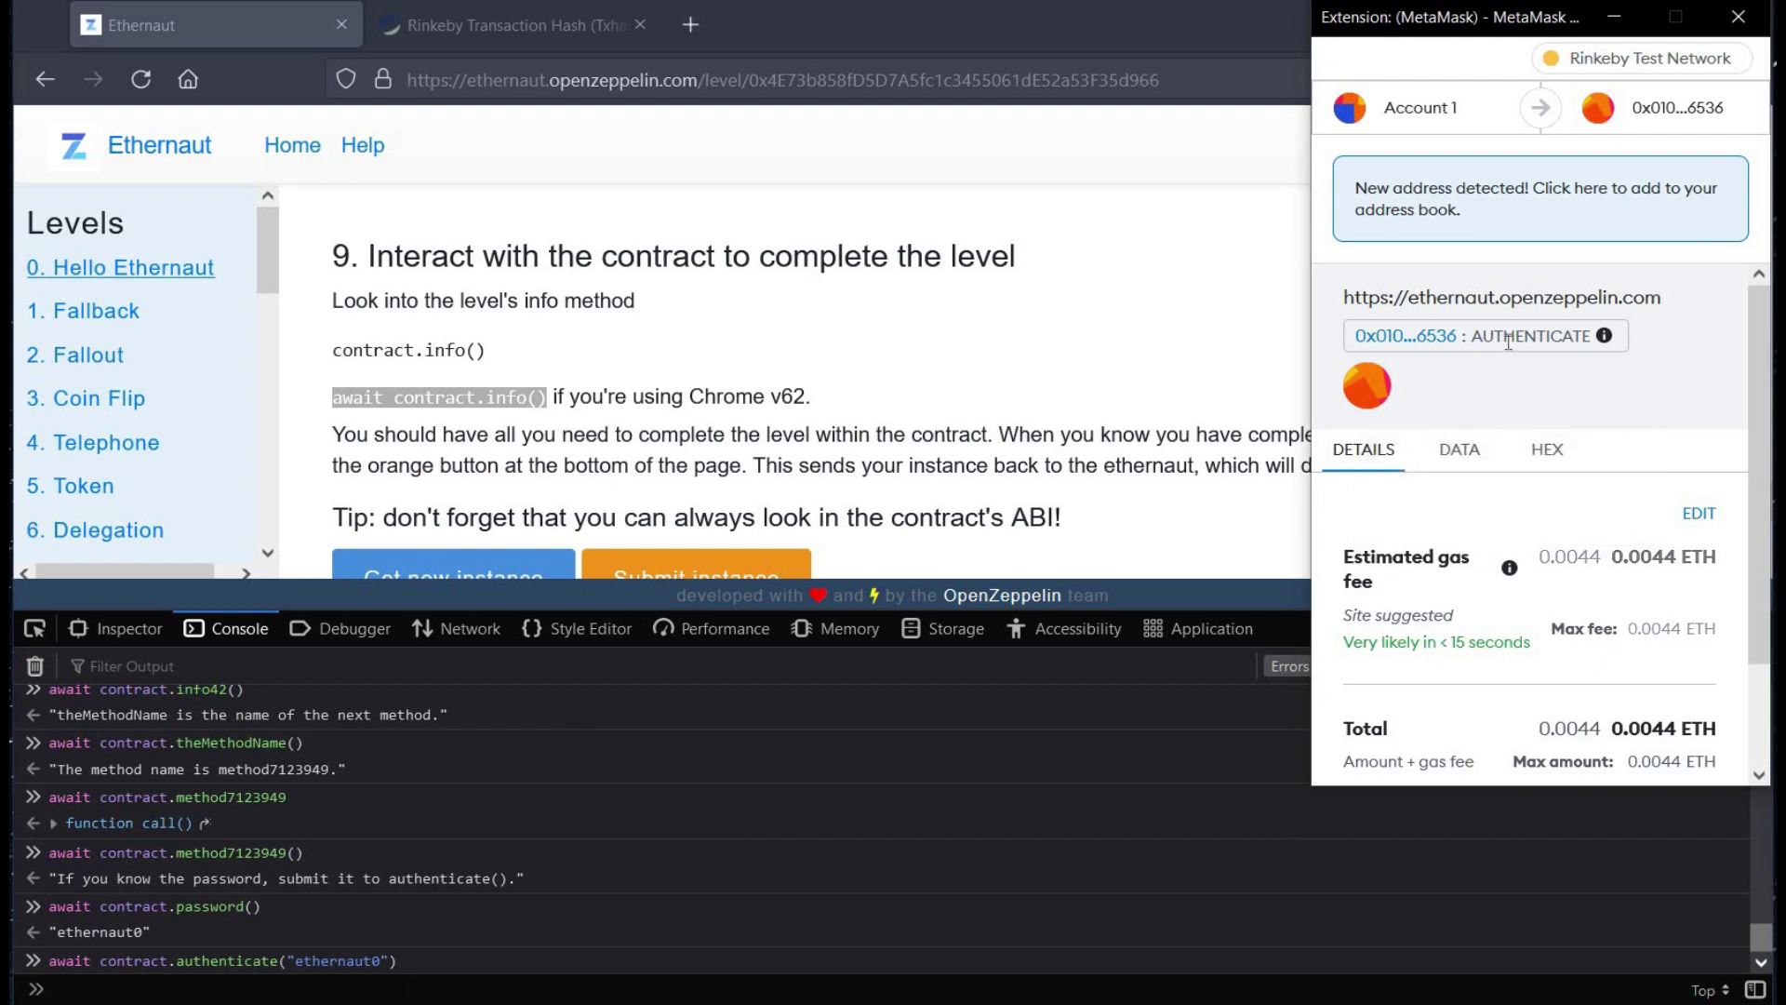
Step: Close the new-address details popup and confirm the AUTHENTICATE transaction in MetaMask
{"action": "left_click", "coordinate": [1532, 217]}
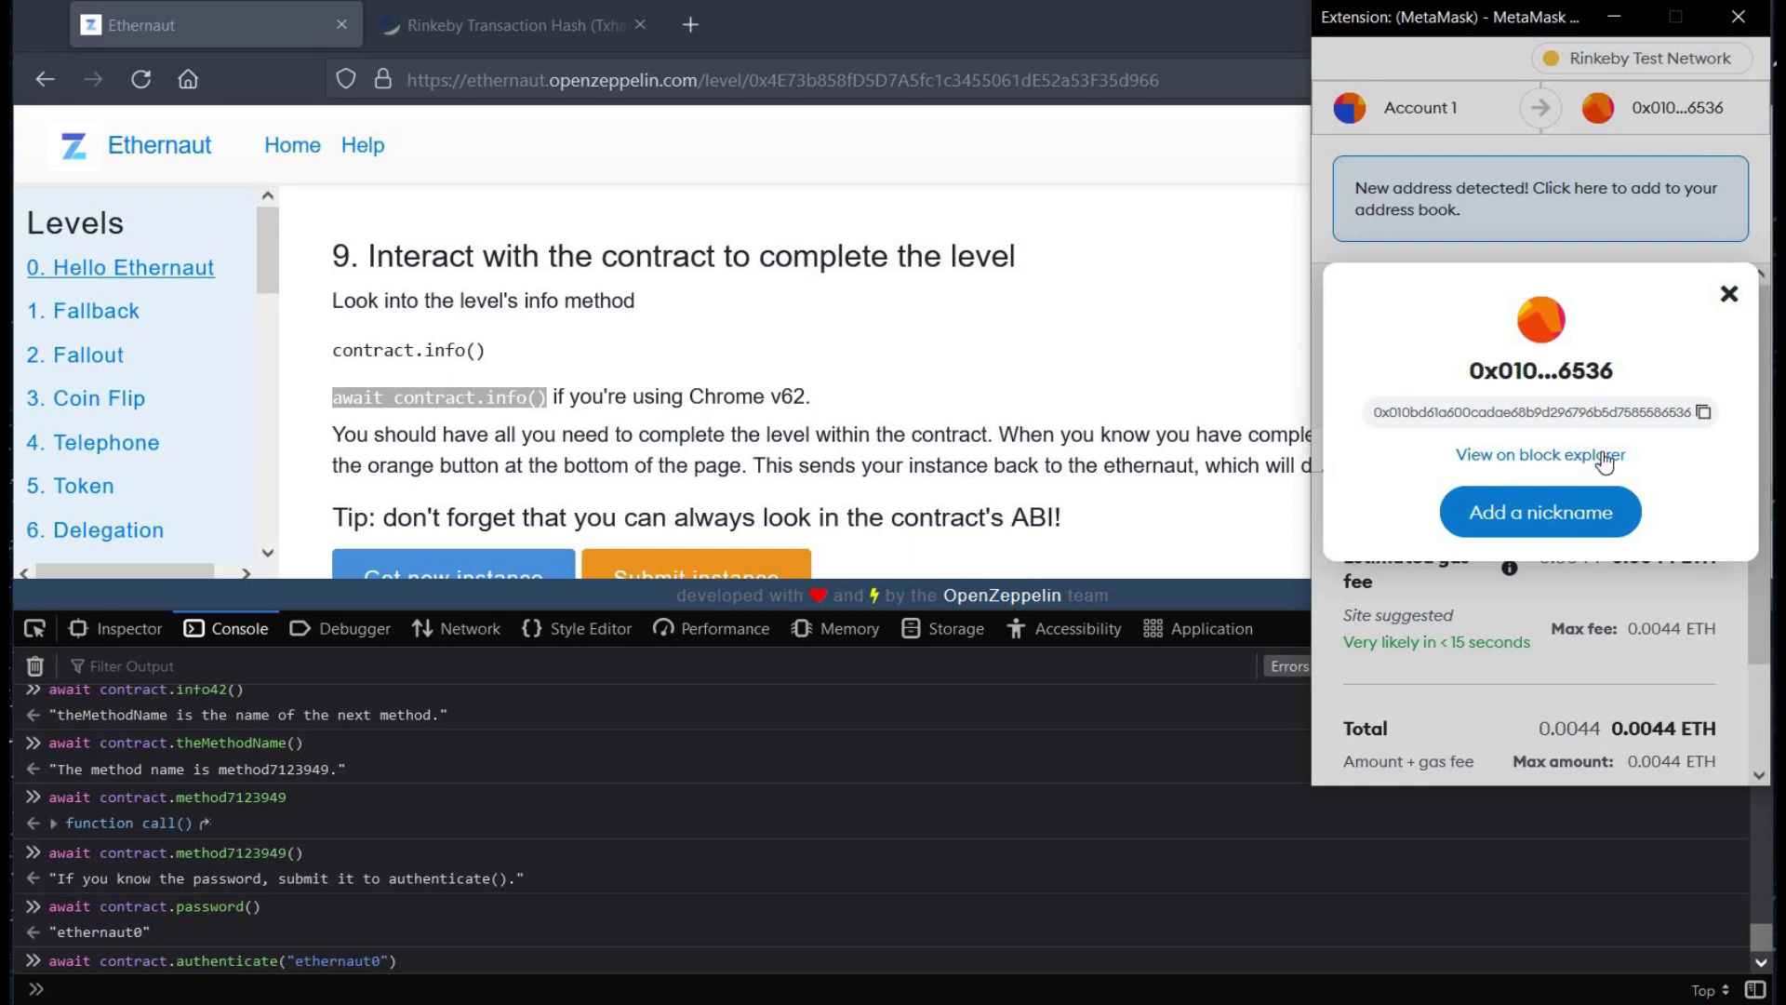
{"action": "left_click", "coordinate": [1728, 299]}
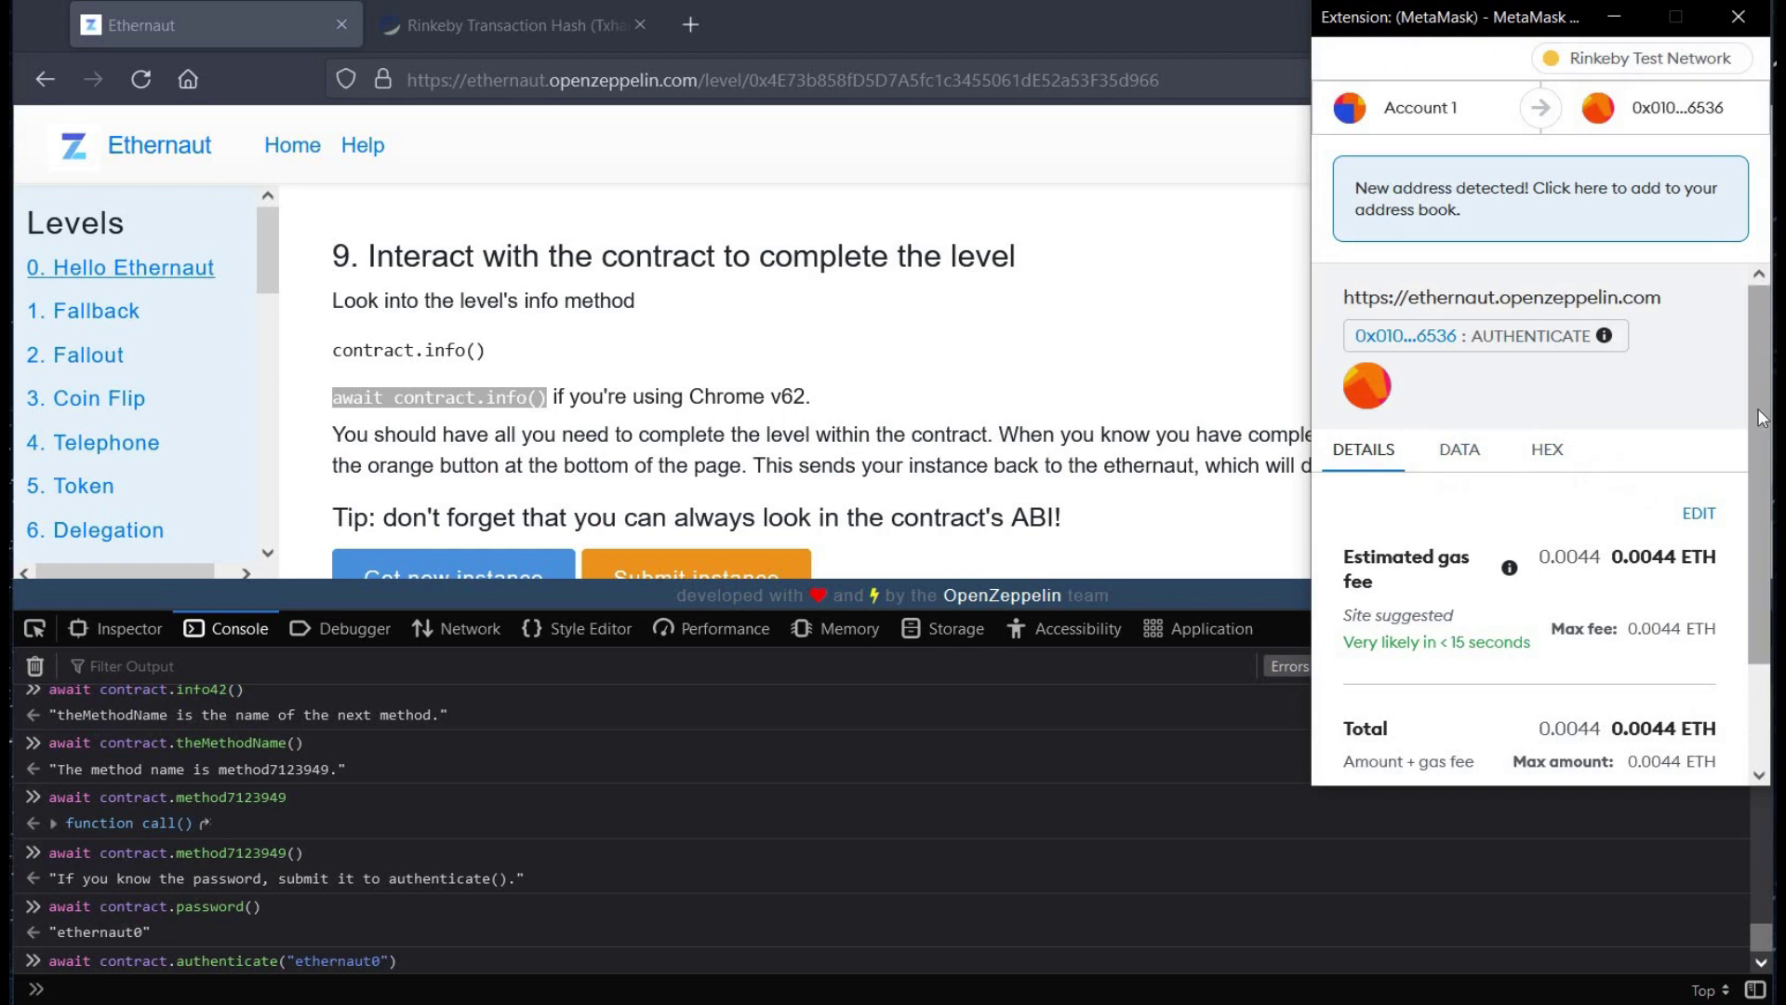
{"action": "left_click_drag", "start_coordinate": [1758, 415], "coordinate": [1755, 531]}
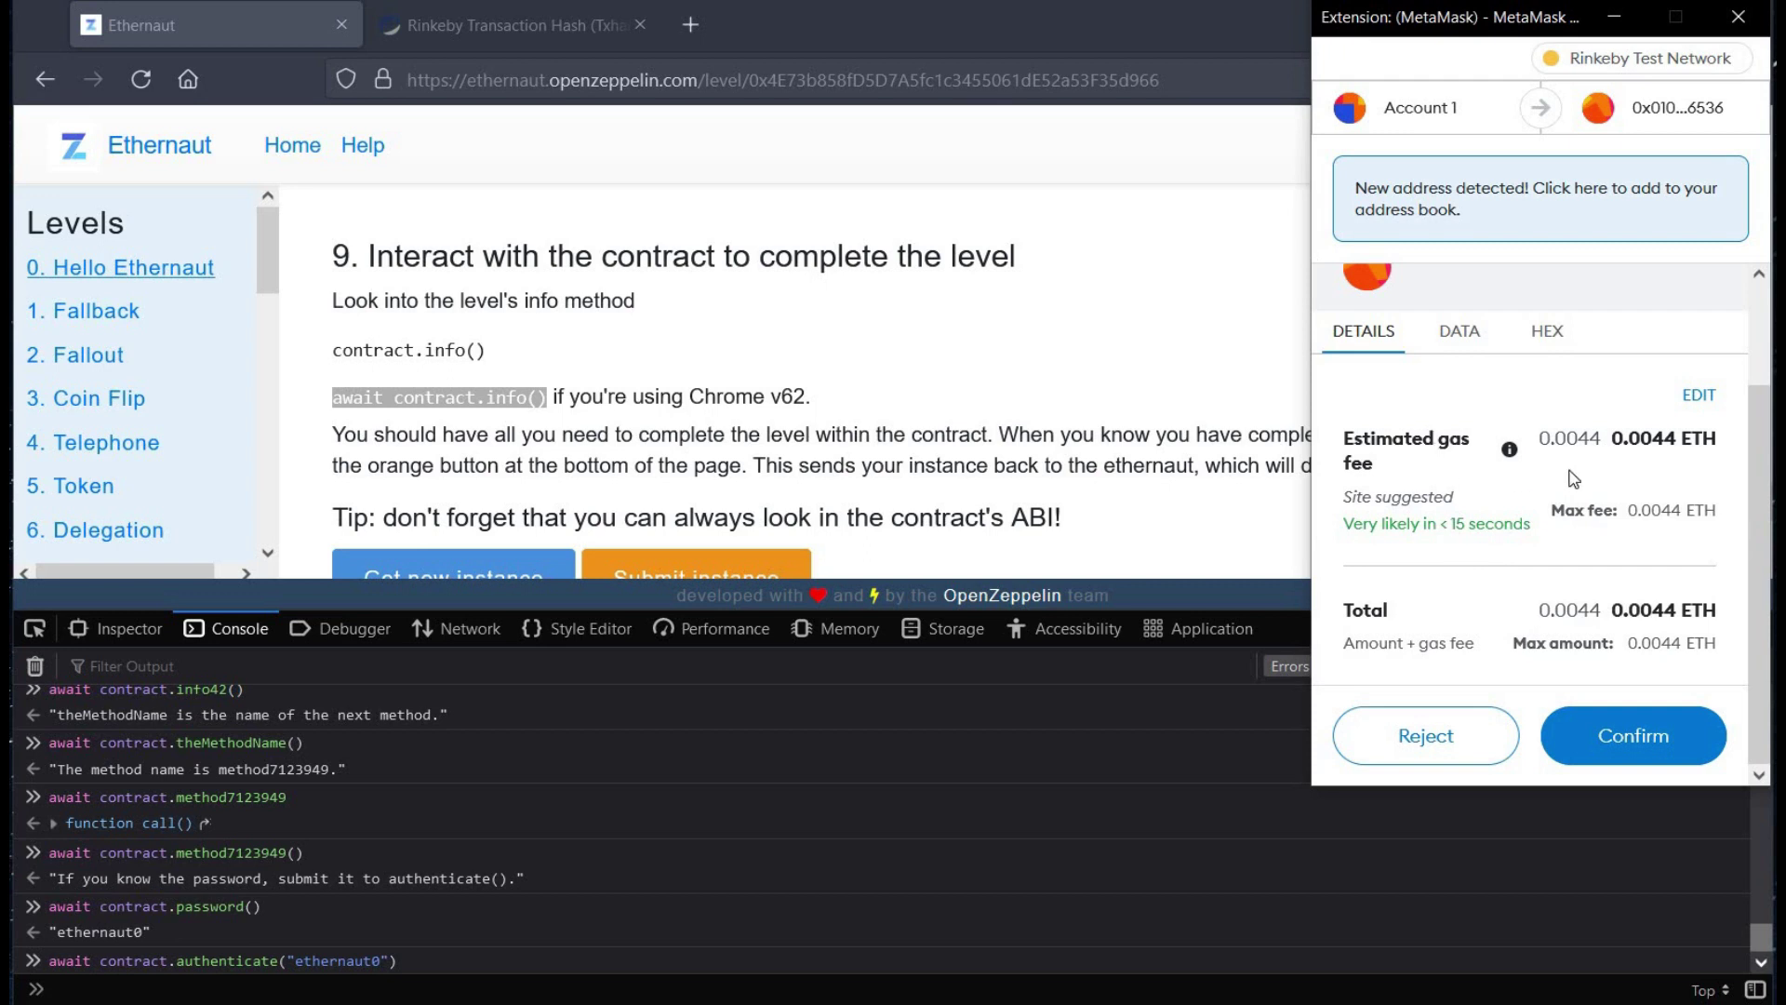
{"action": "left_click", "coordinate": [1662, 739]}
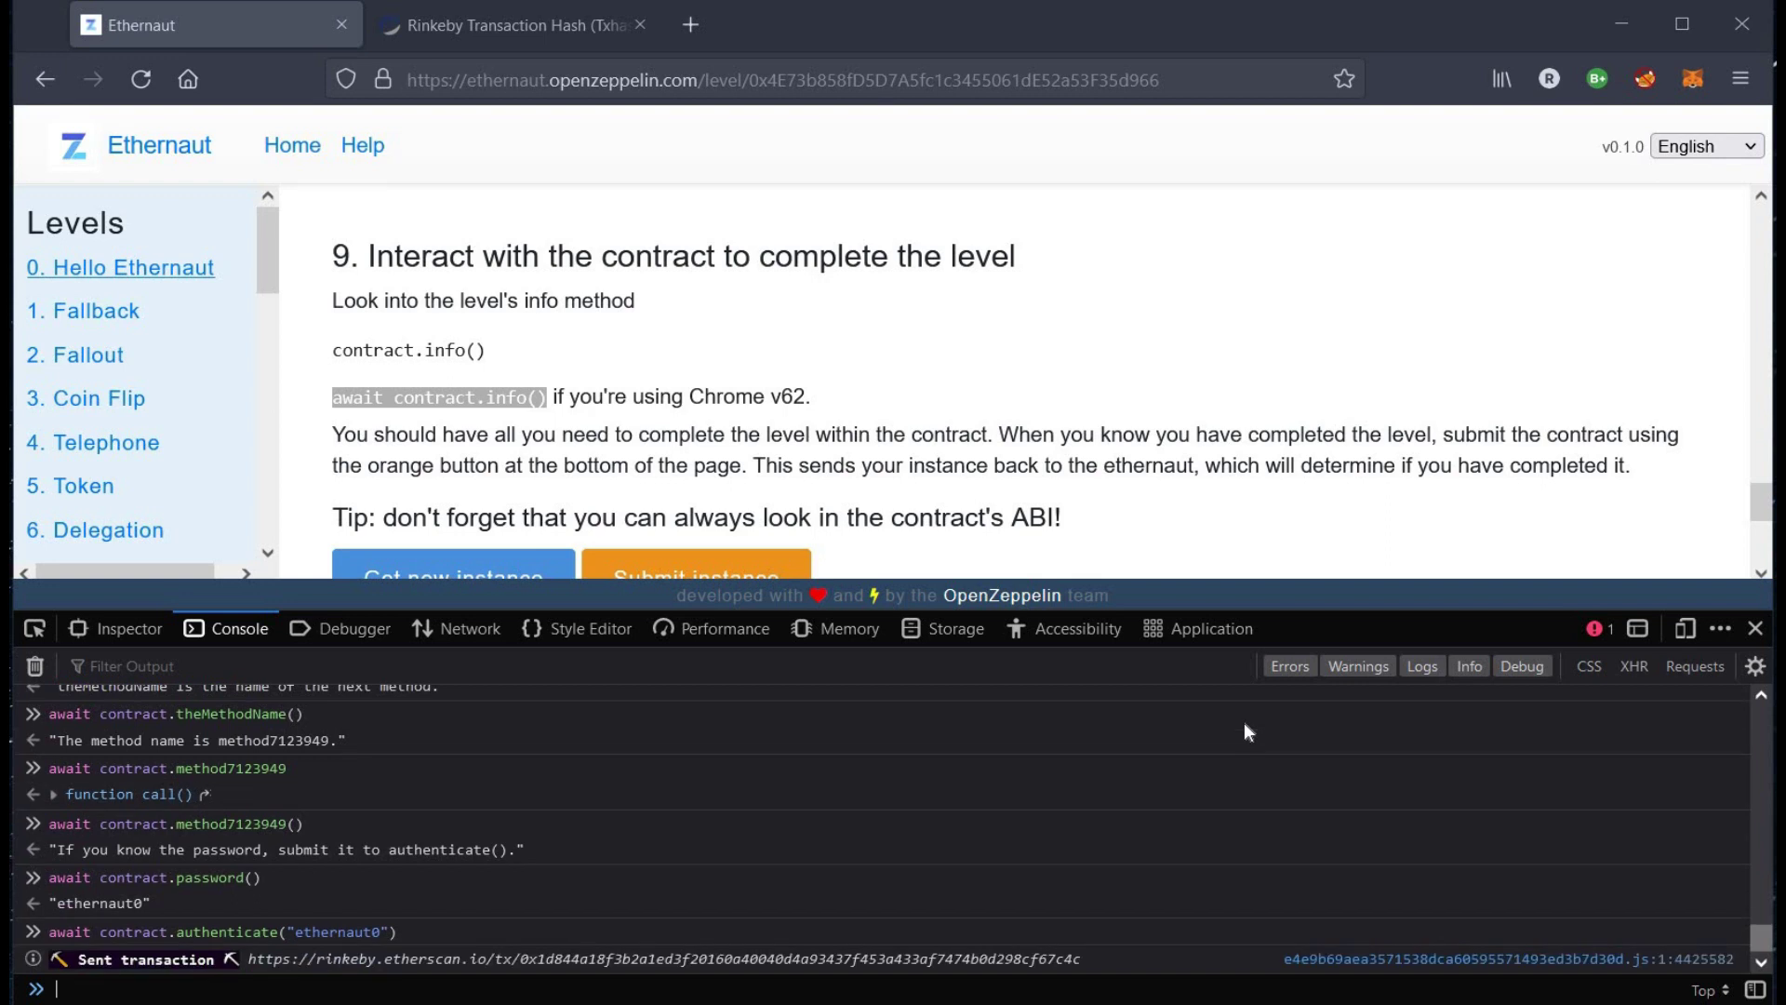
Step: Open the authenticate transaction from the console link in a new Etherscan tab
{"action": "right_click", "coordinate": [422, 962]}
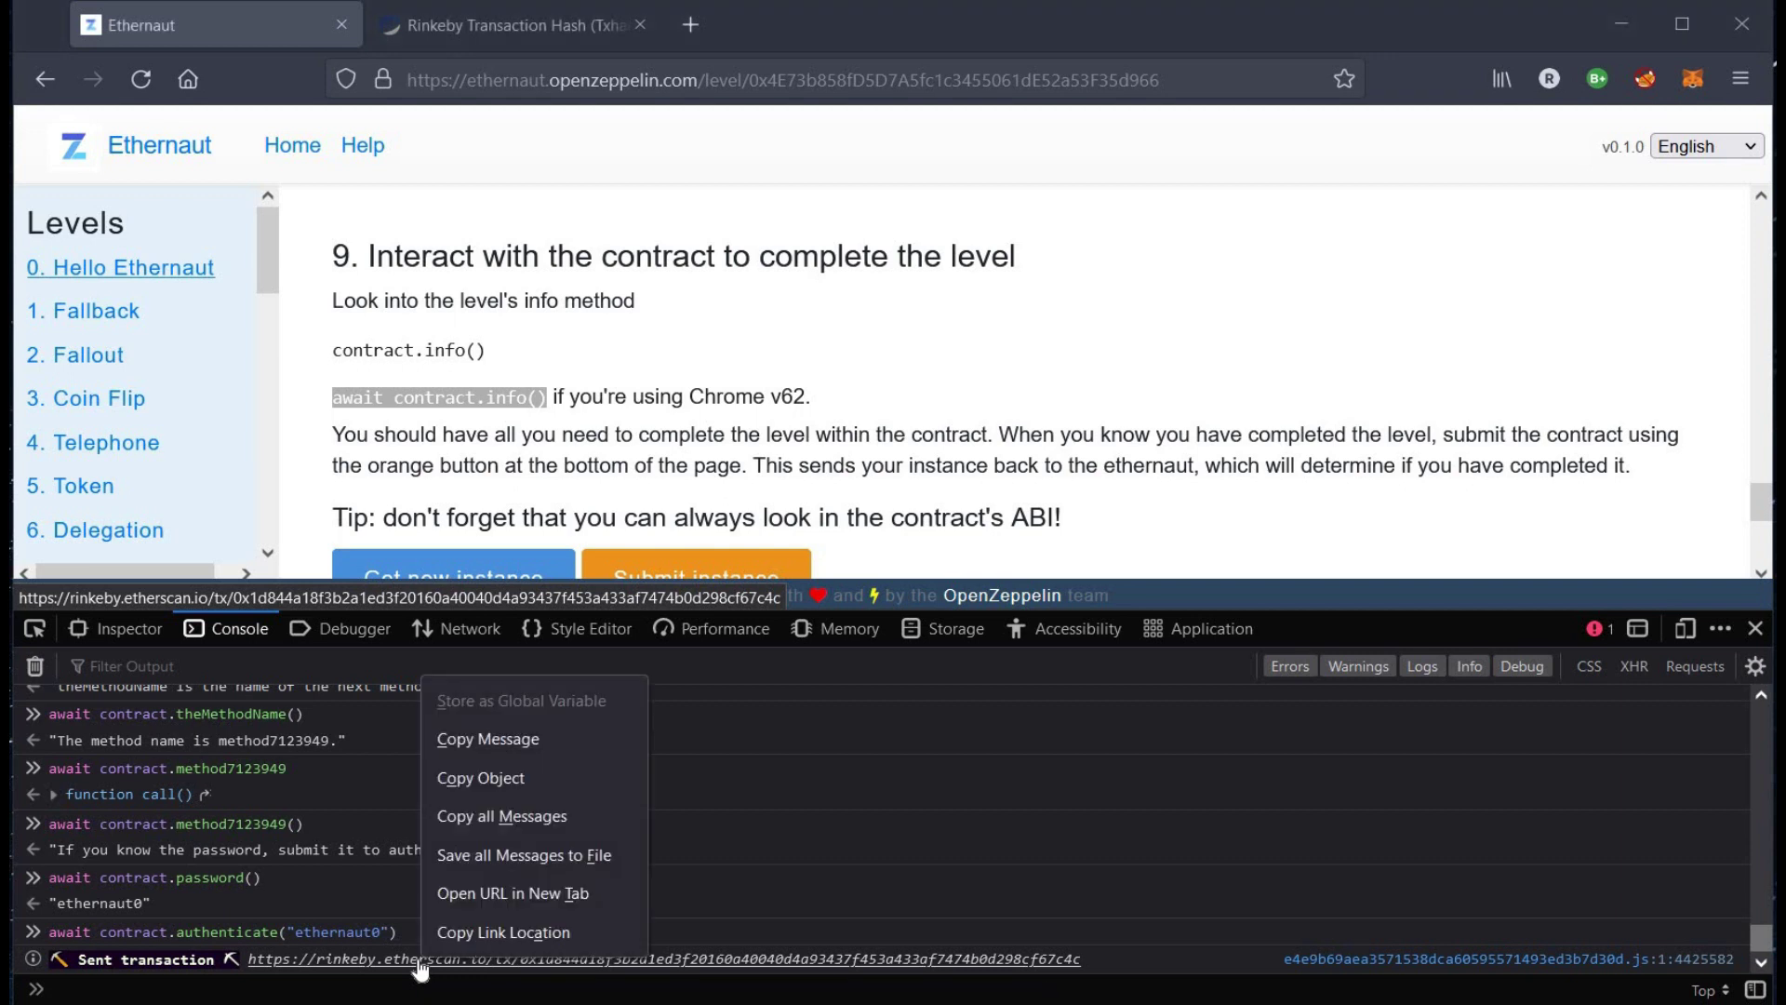
{"action": "left_click", "coordinate": [468, 893]}
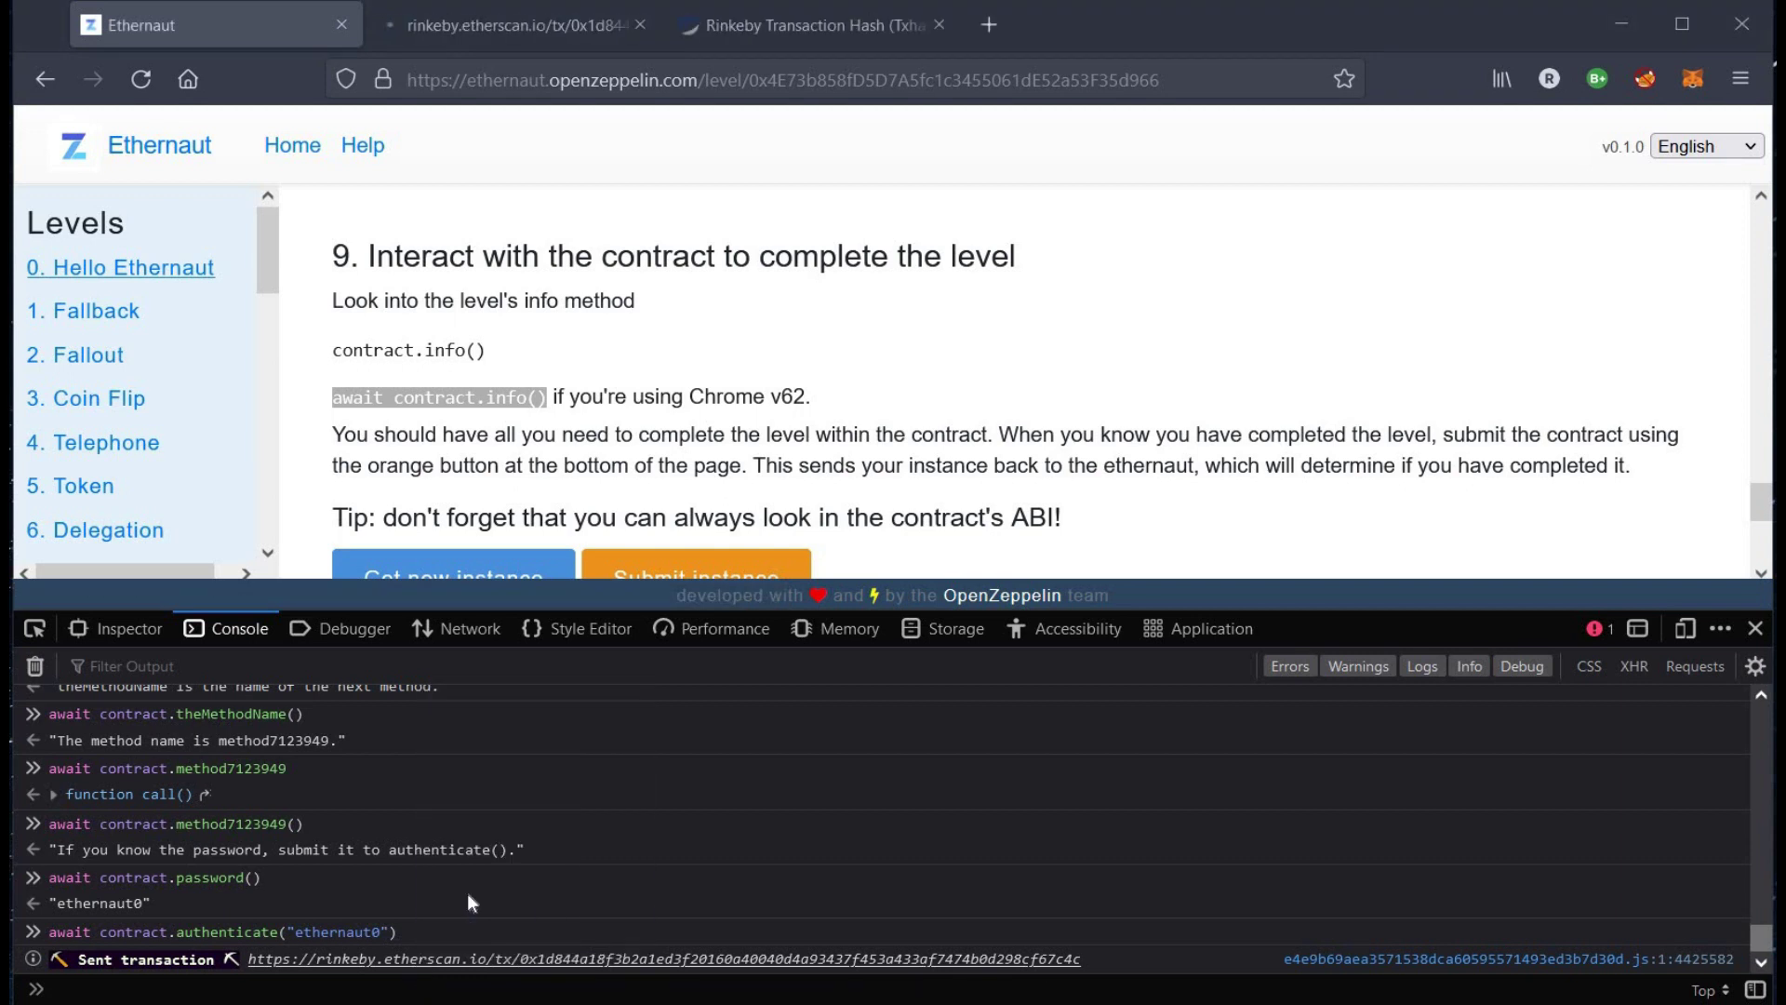
{"action": "left_click", "coordinate": [517, 26]}
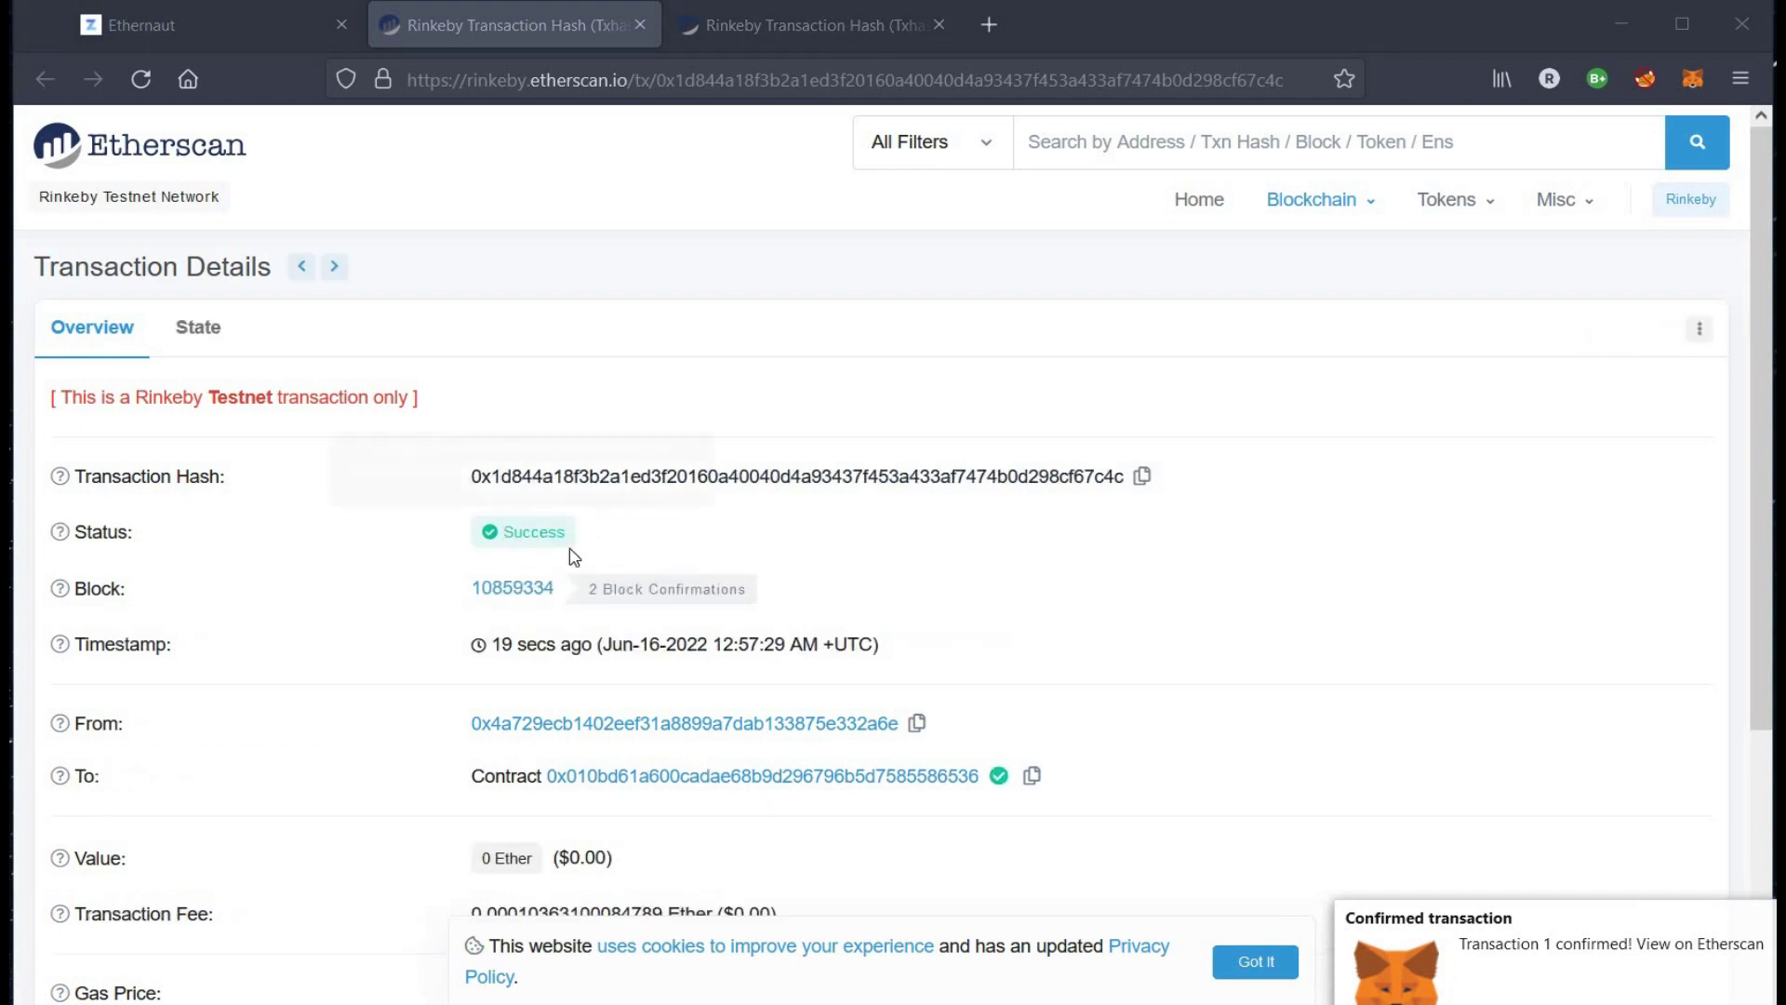
Step: Submit the Hello Ethernaut instance from its level page and confirm the transaction in MetaMask
{"action": "left_click", "coordinate": [190, 18]}
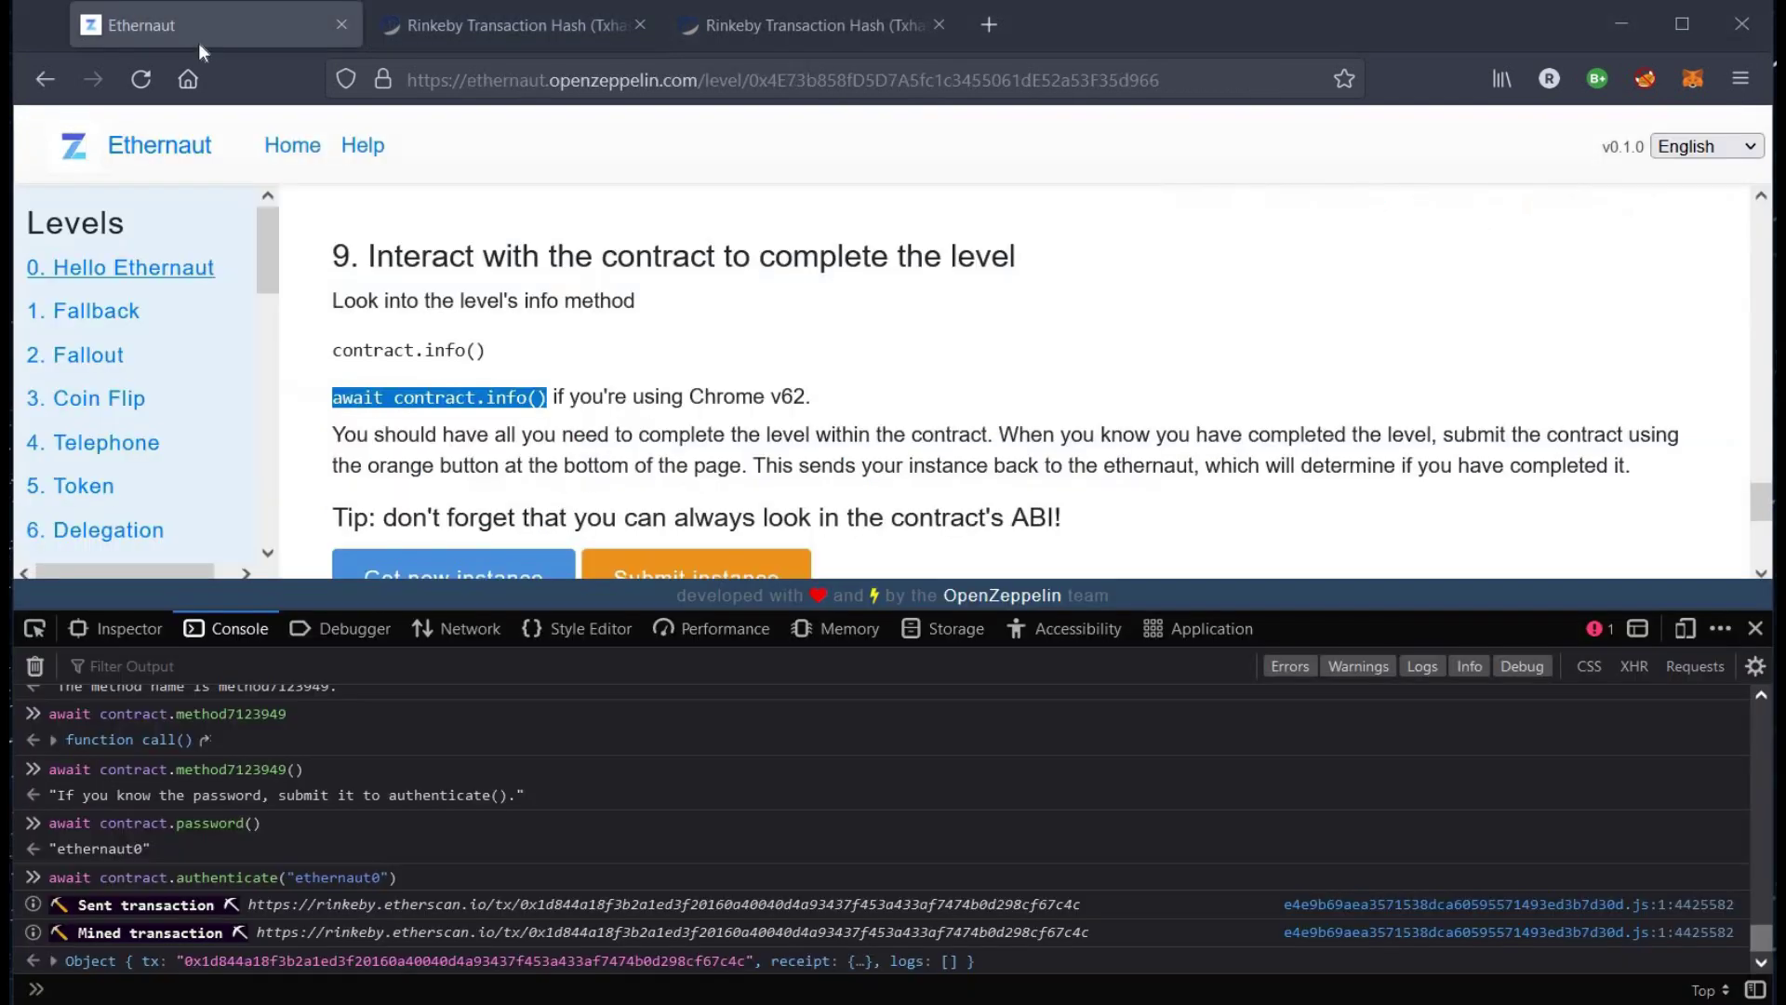
{"action": "left_click", "coordinate": [1025, 410]}
{"action": "scroll", "coordinate": [1026, 409], "scroll_direction": "down", "scroll_amount": 2}
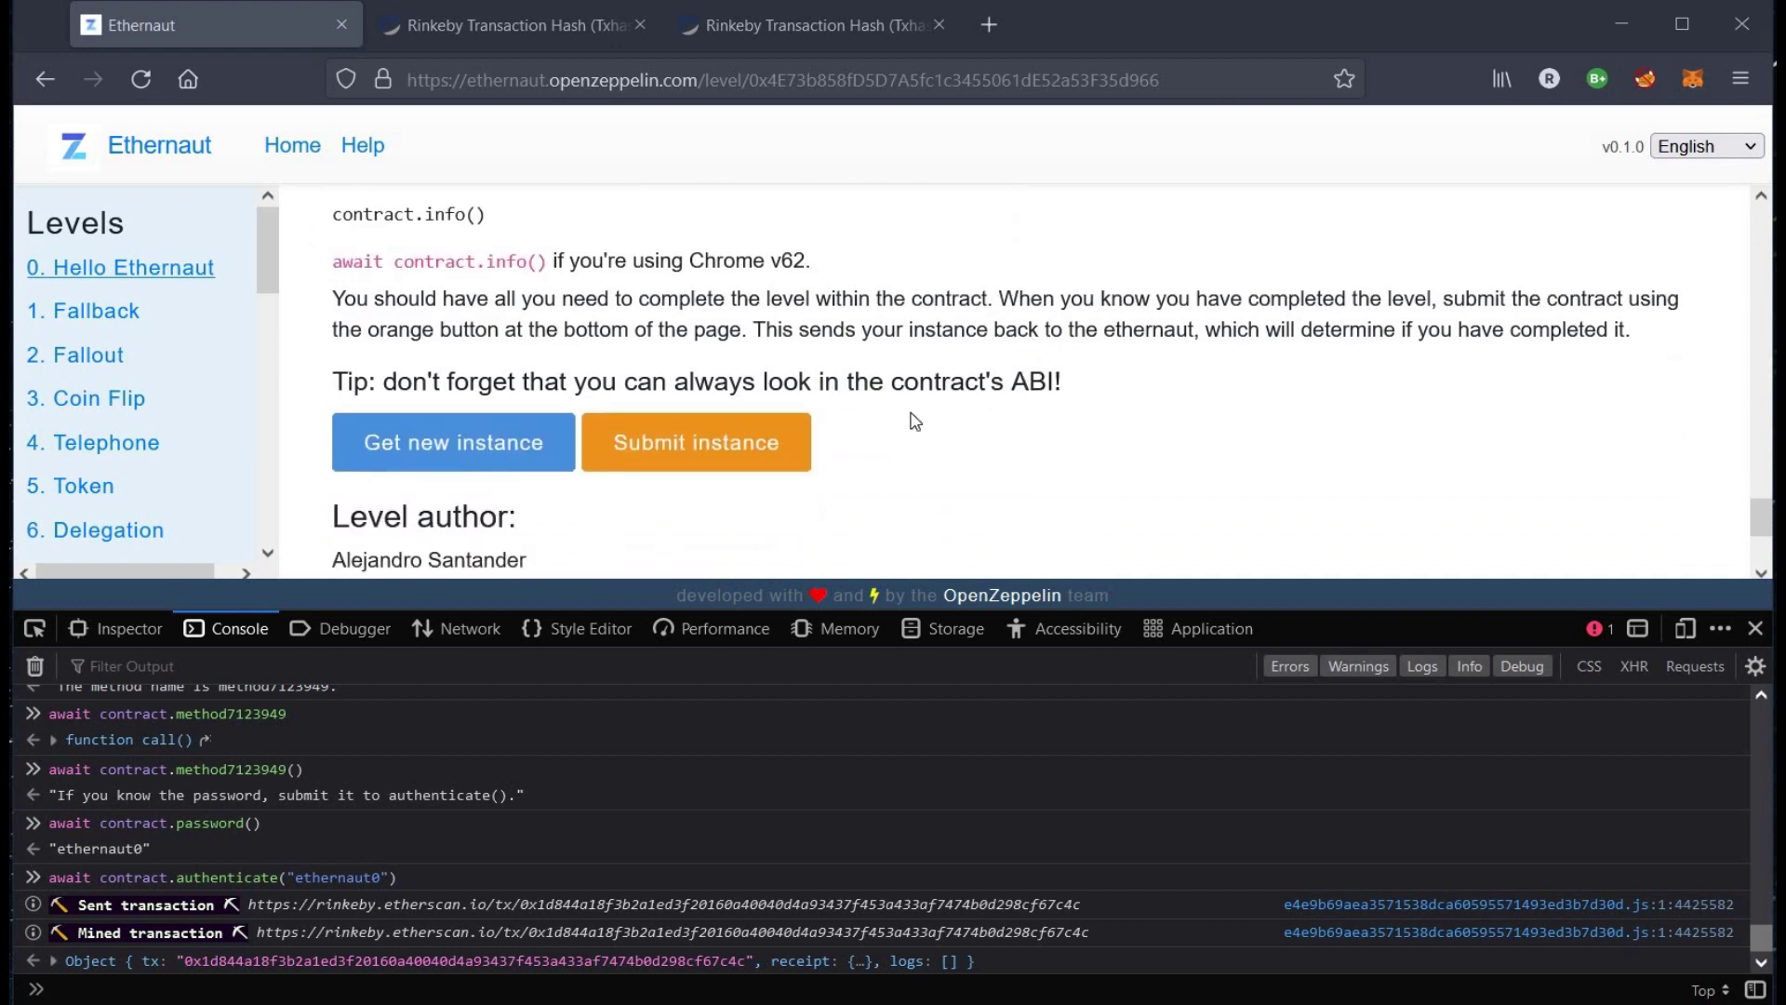
{"action": "left_click", "coordinate": [714, 449]}
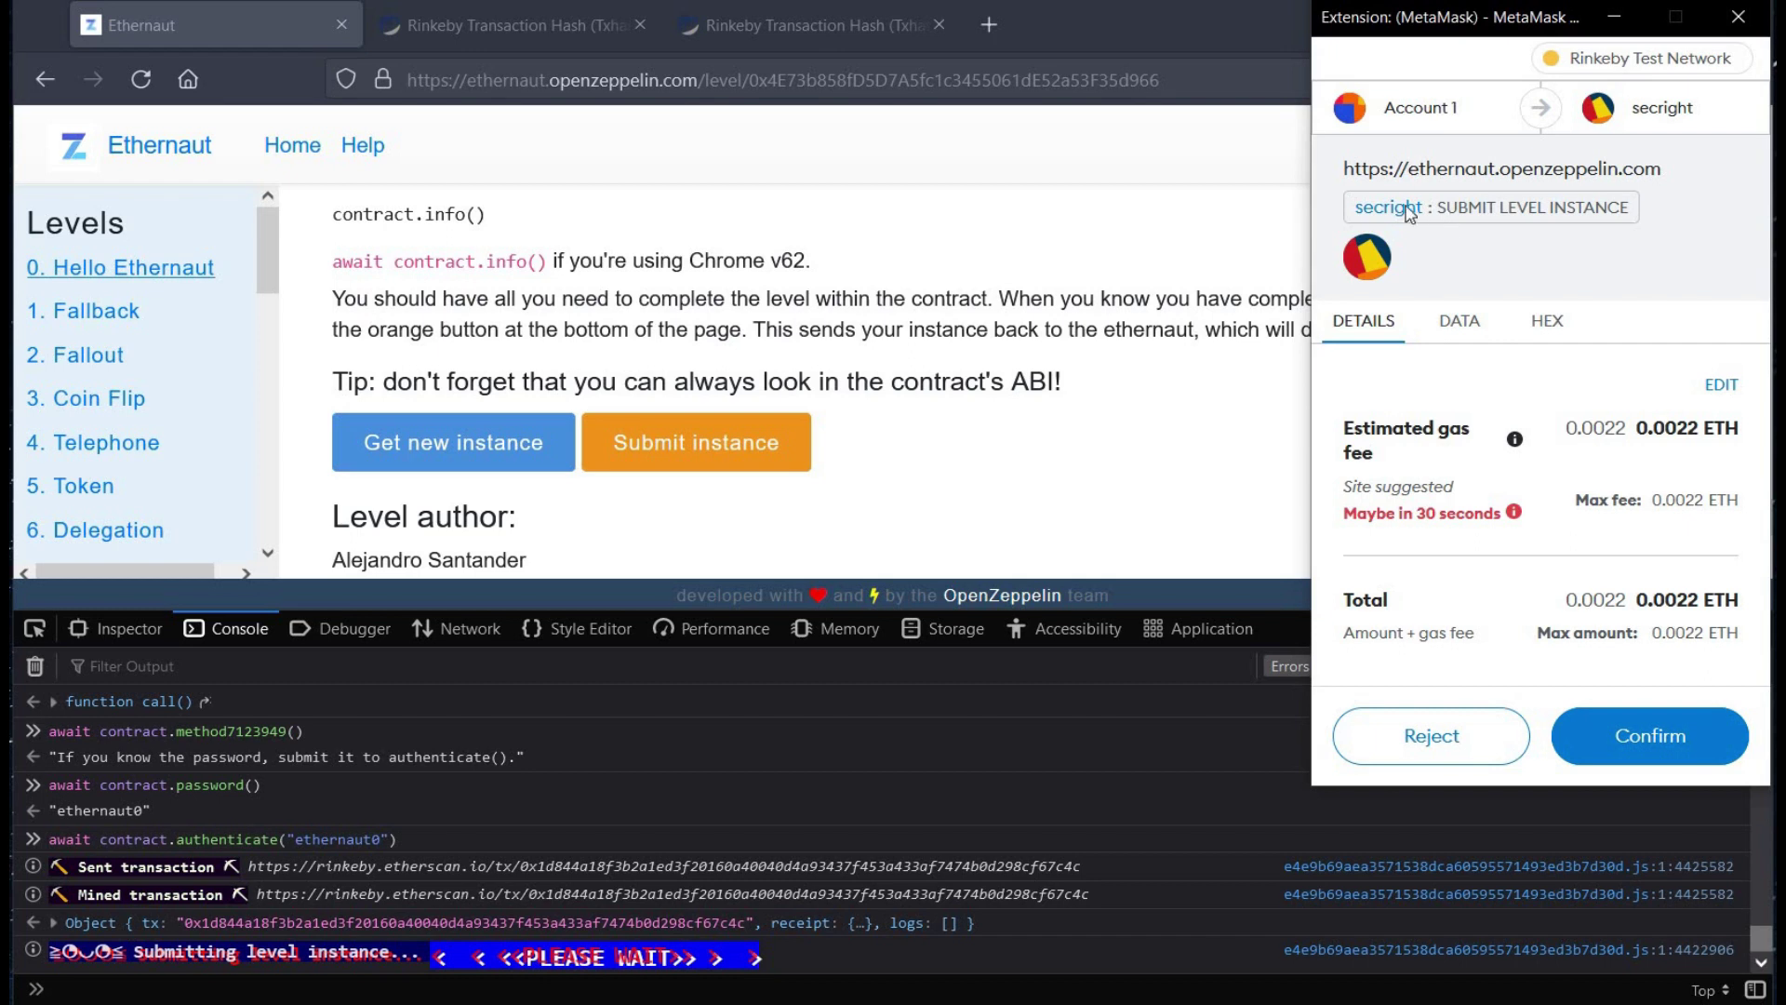
{"action": "left_click", "coordinate": [1649, 735]}
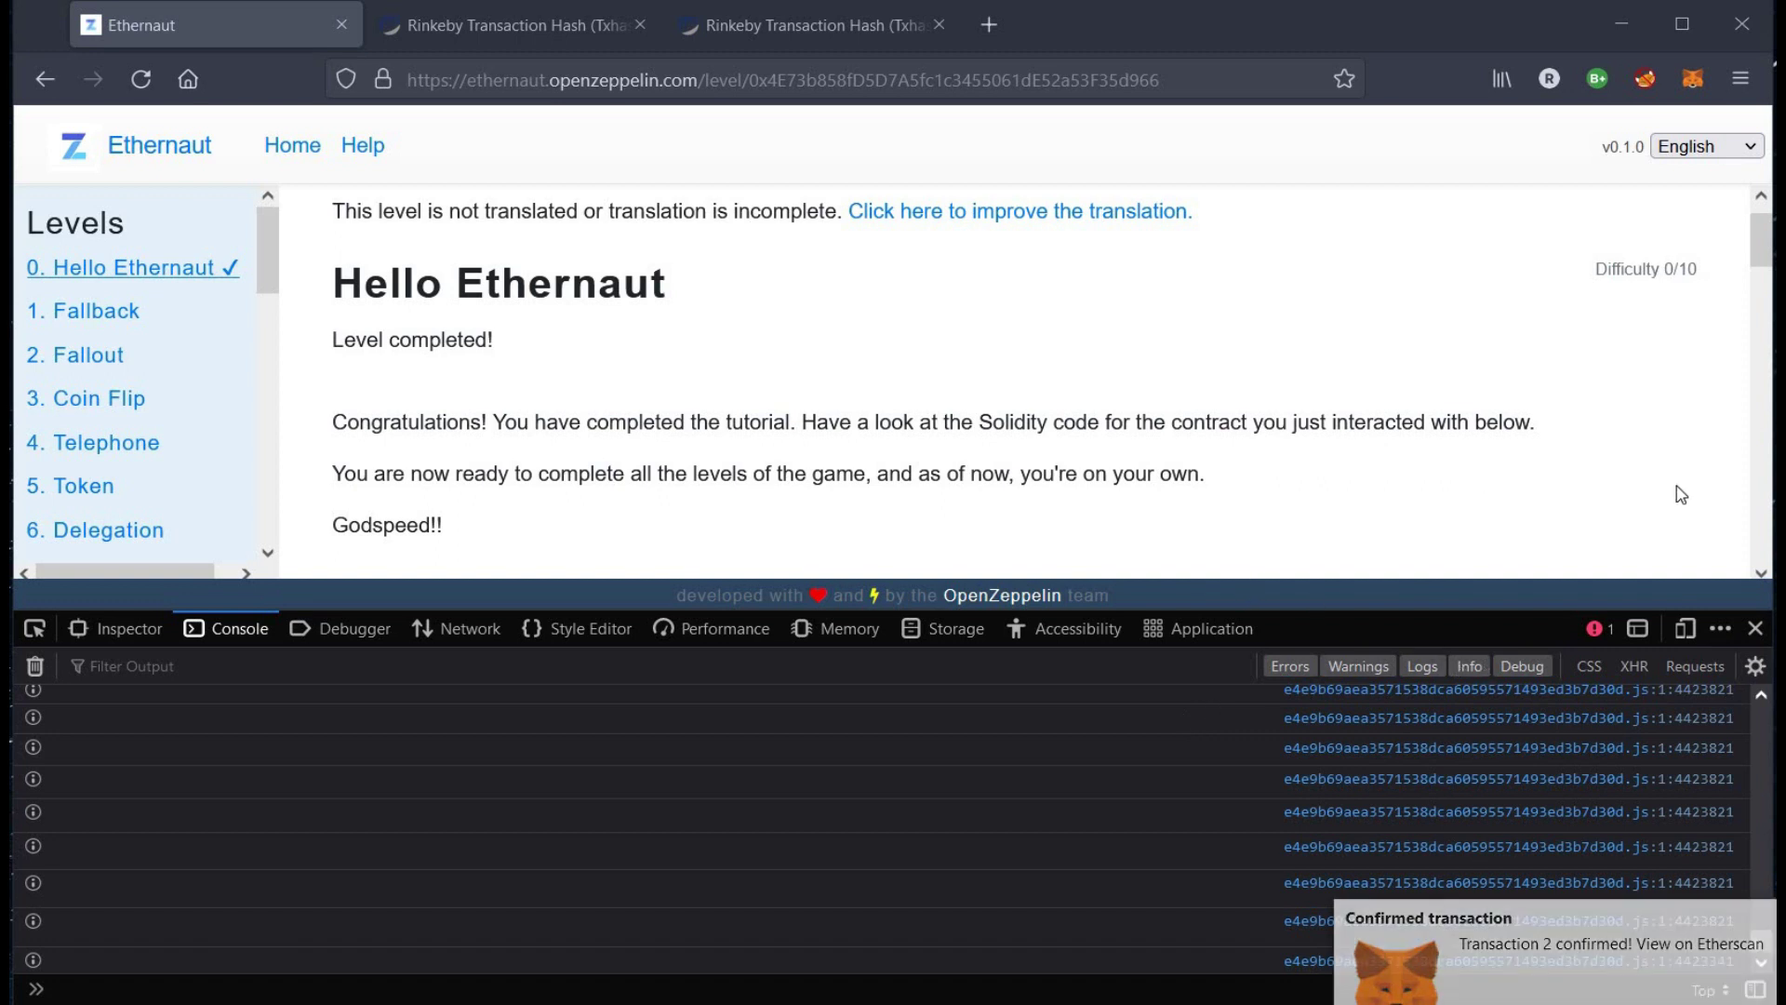
Step: Close the developer tools panel to reveal the Instance contract's Solidity source
{"action": "left_click", "coordinate": [1759, 579]}
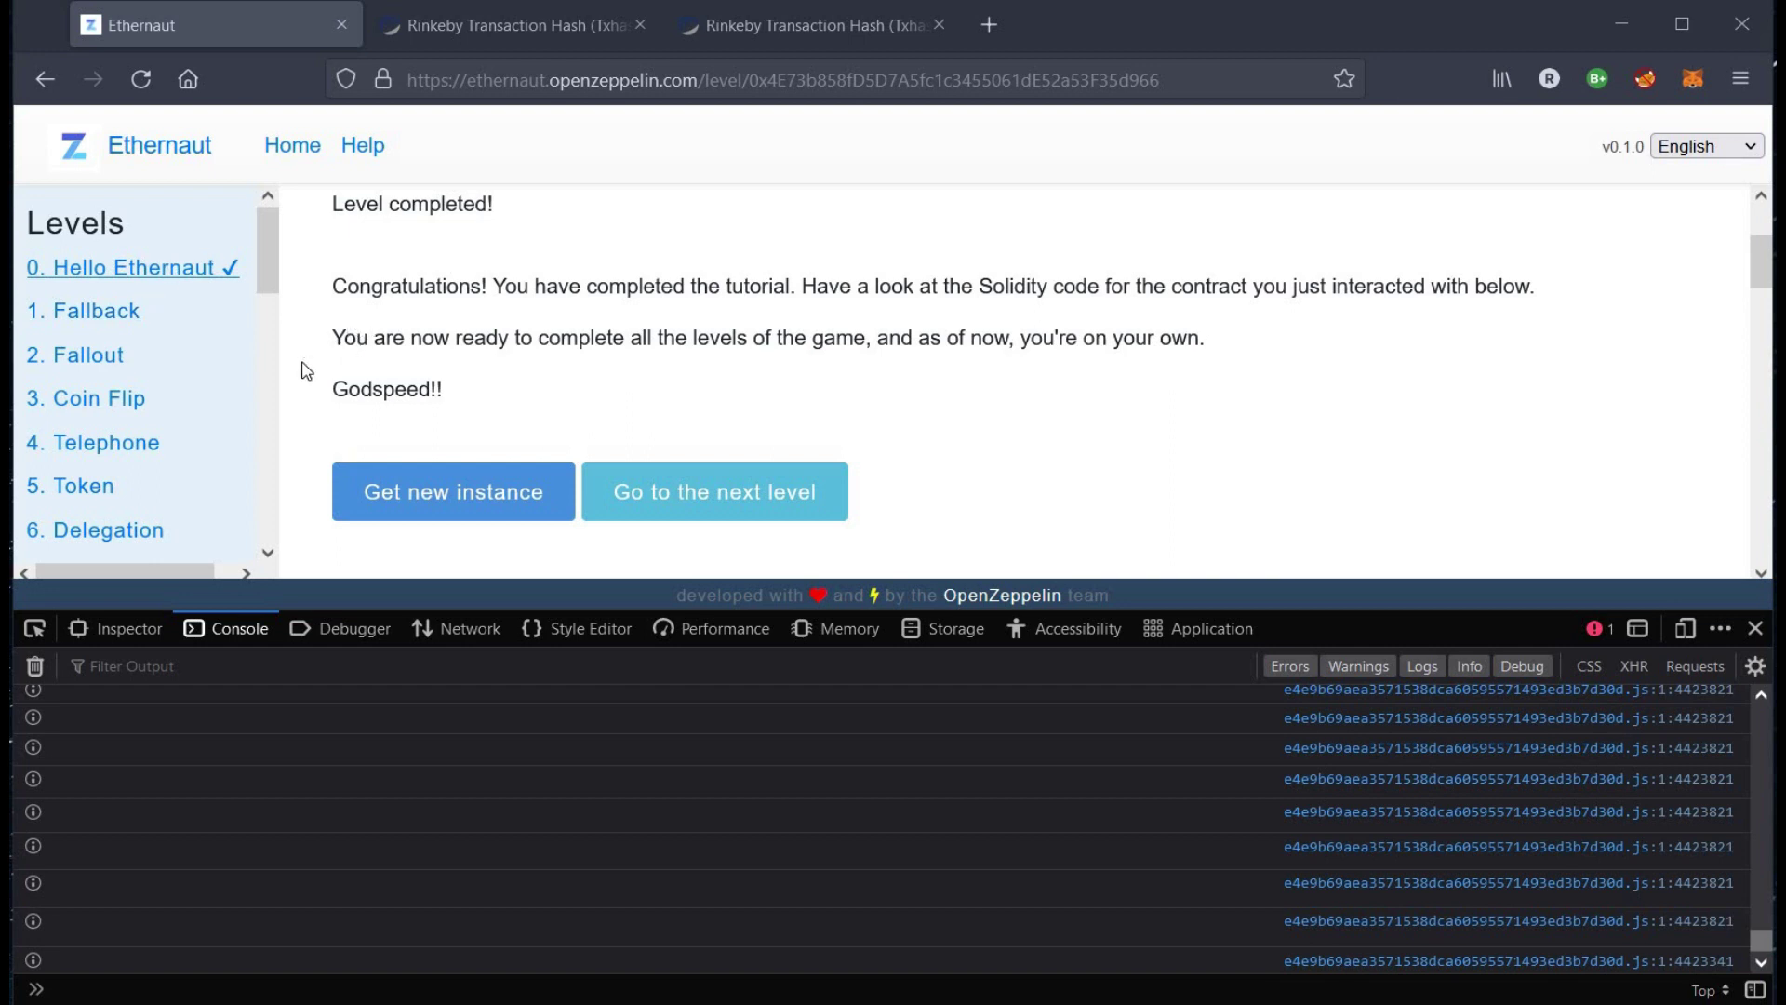
{"action": "scroll", "coordinate": [302, 370], "scroll_direction": "up", "scroll_amount": 1}
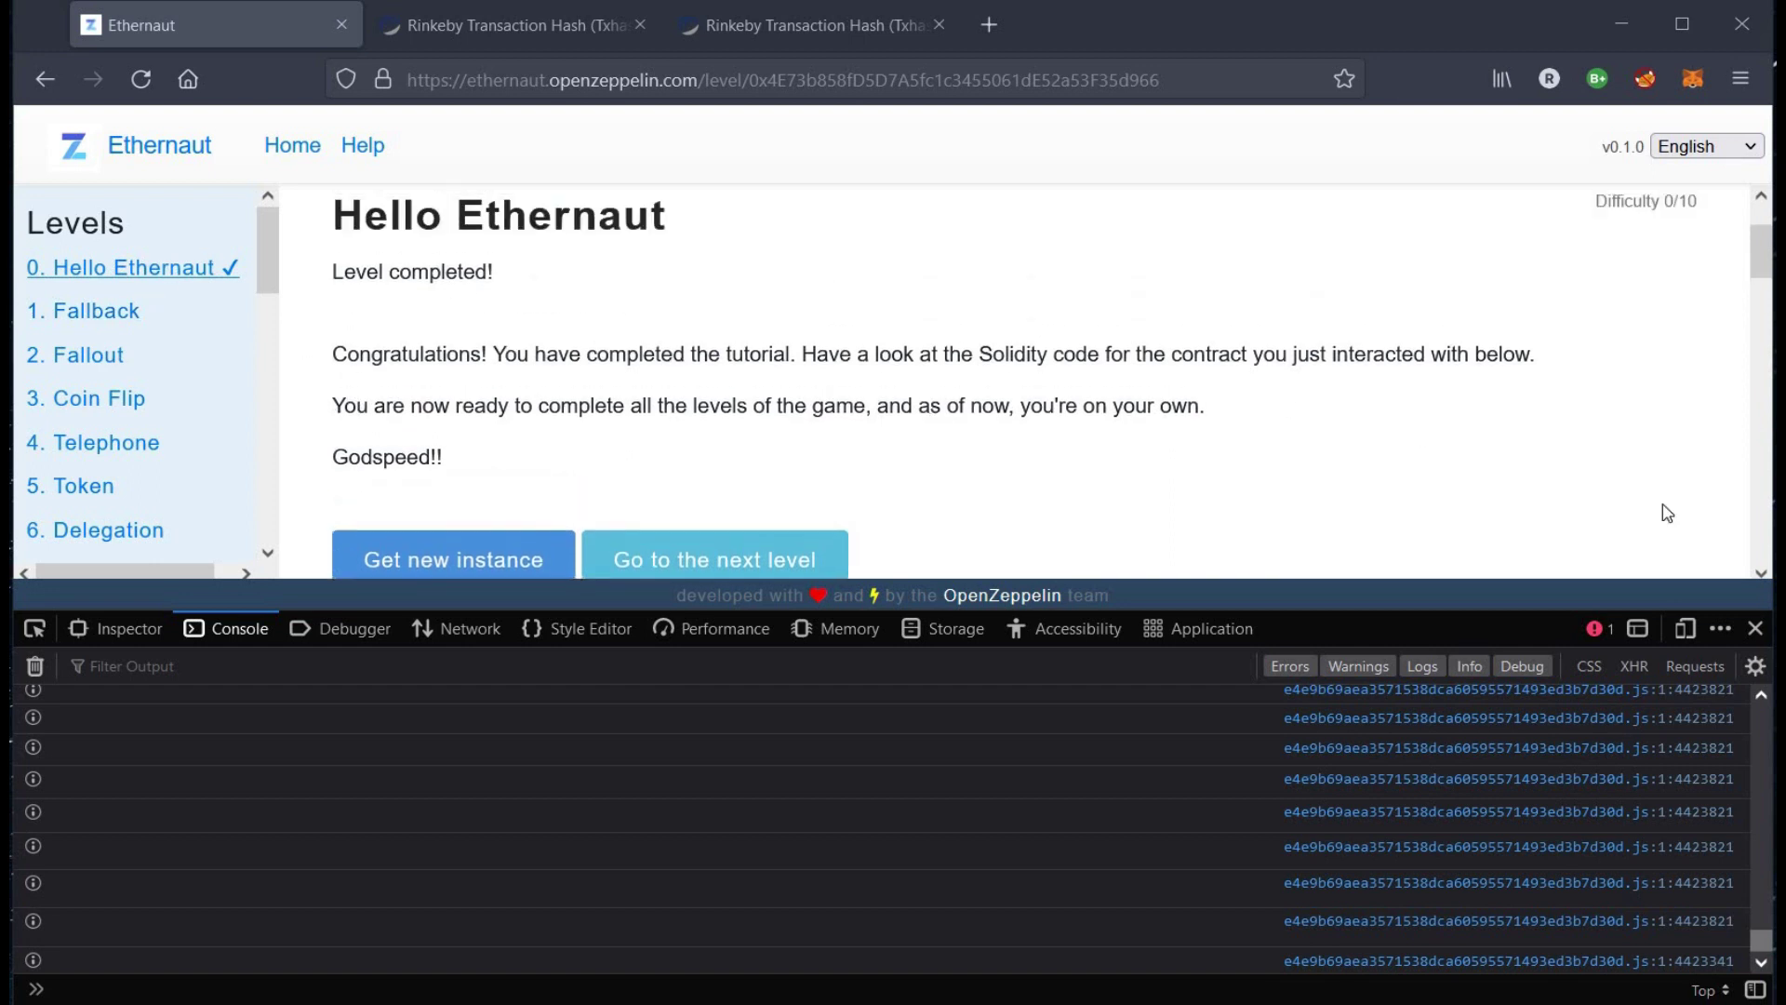
{"action": "left_click", "coordinate": [1756, 628]}
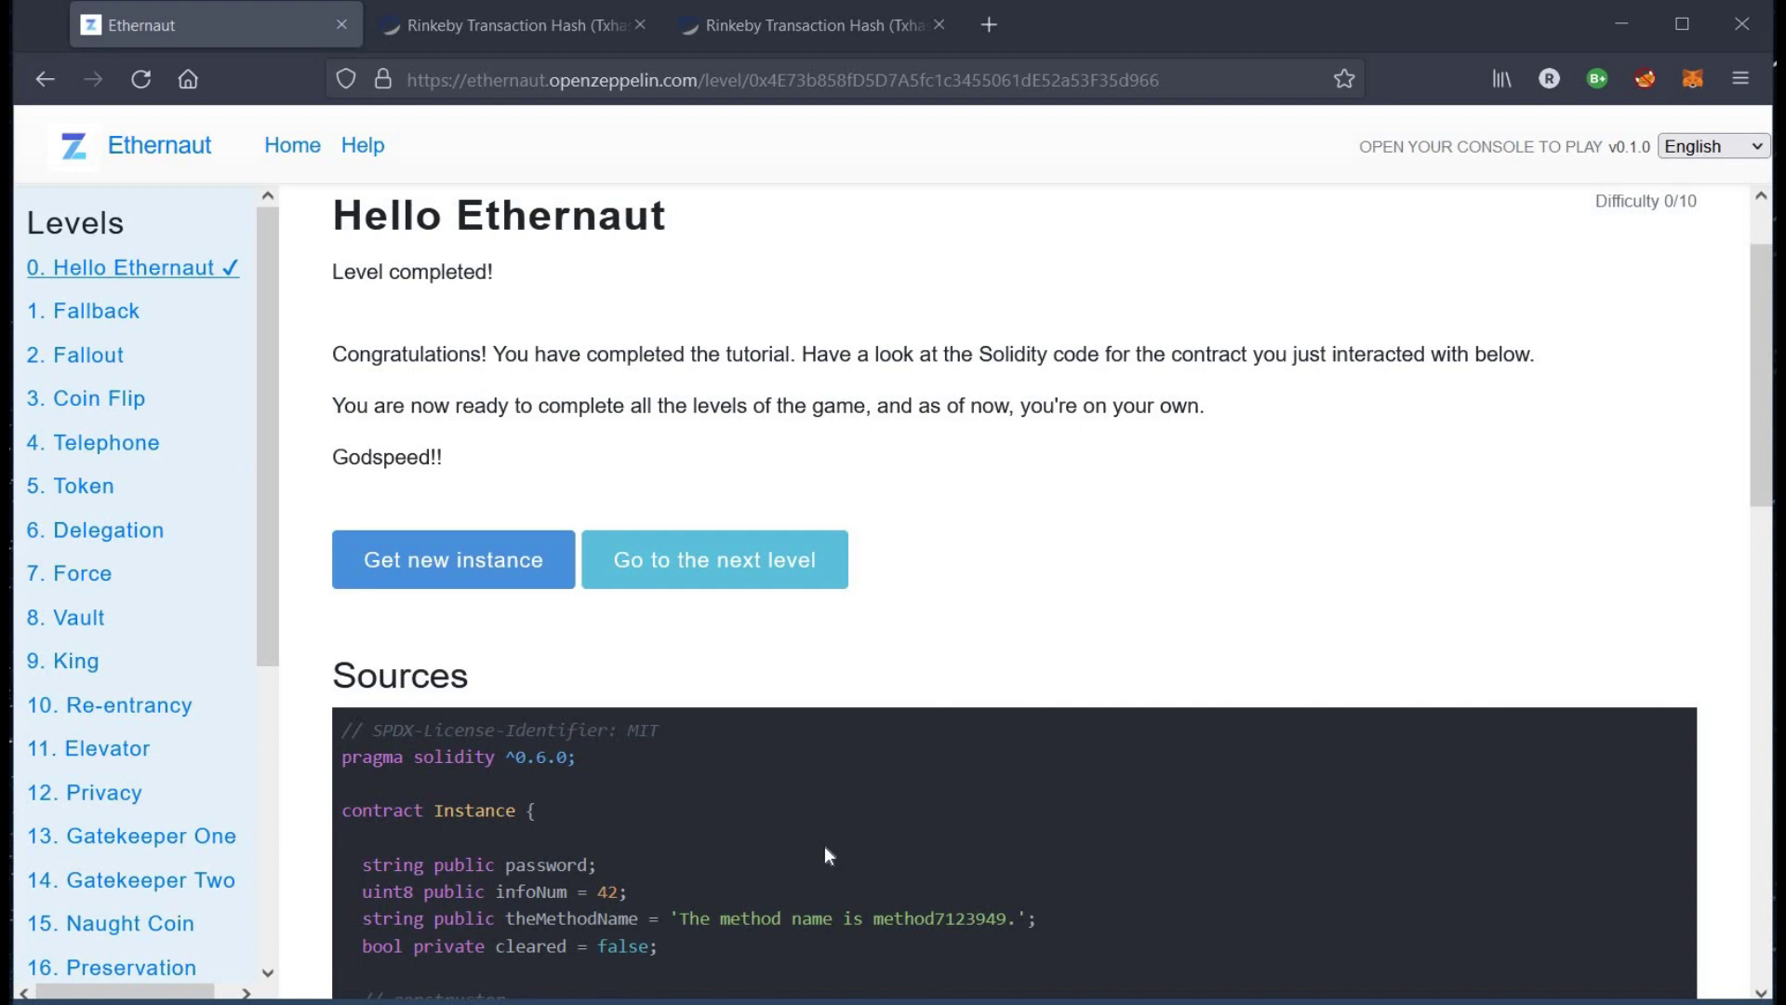
{"action": "scroll", "coordinate": [825, 845], "scroll_direction": "down", "scroll_amount": 3}
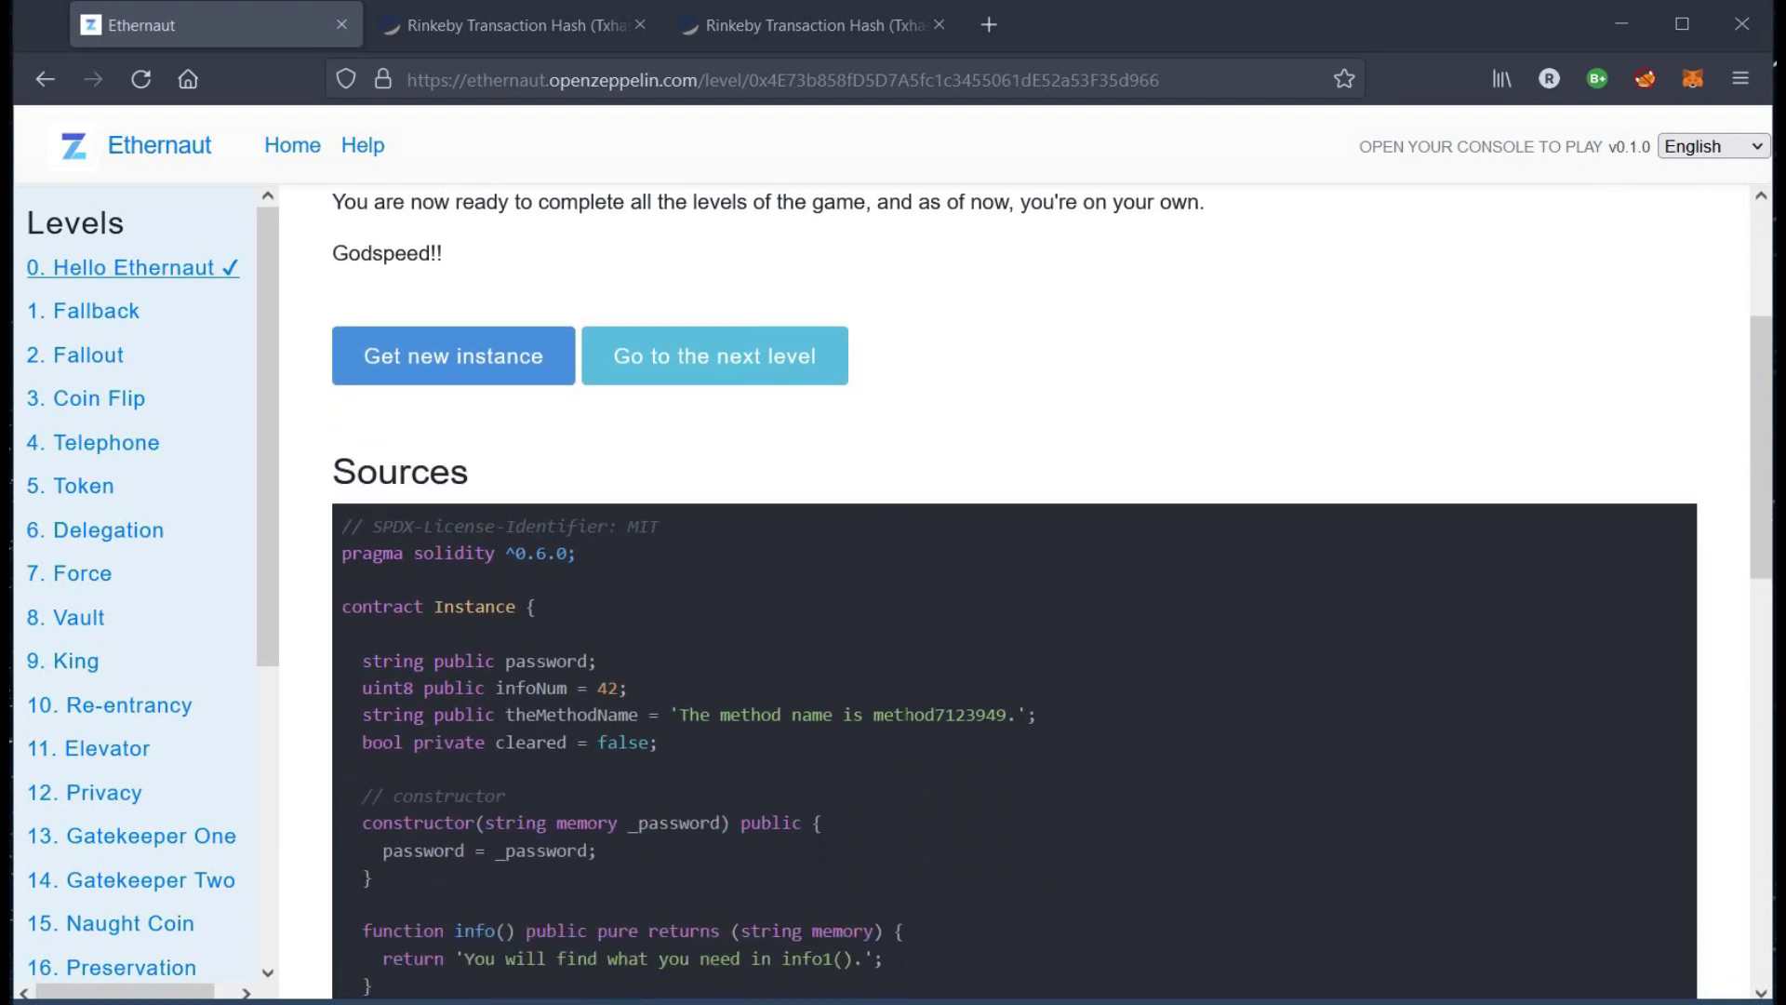
{"action": "double_click", "coordinate": [904, 714]}
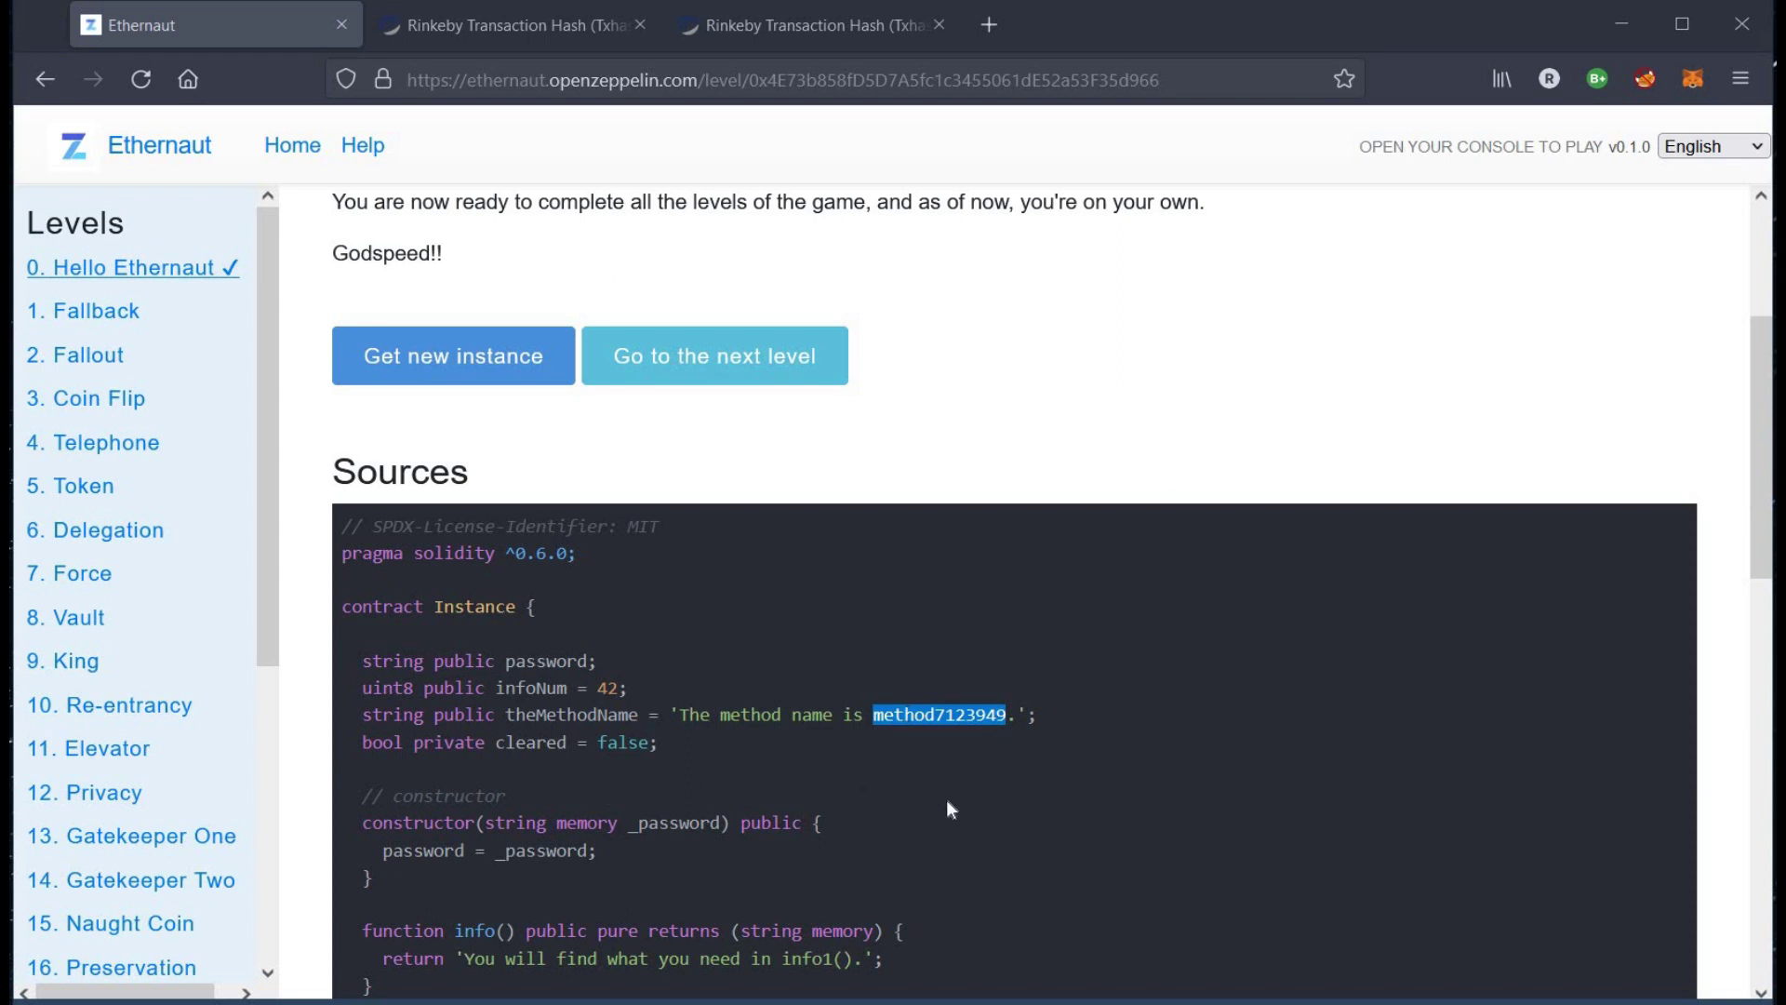
{"action": "left_click", "coordinate": [1073, 836]}
{"action": "scroll", "coordinate": [1073, 836], "scroll_direction": "down", "scroll_amount": 2}
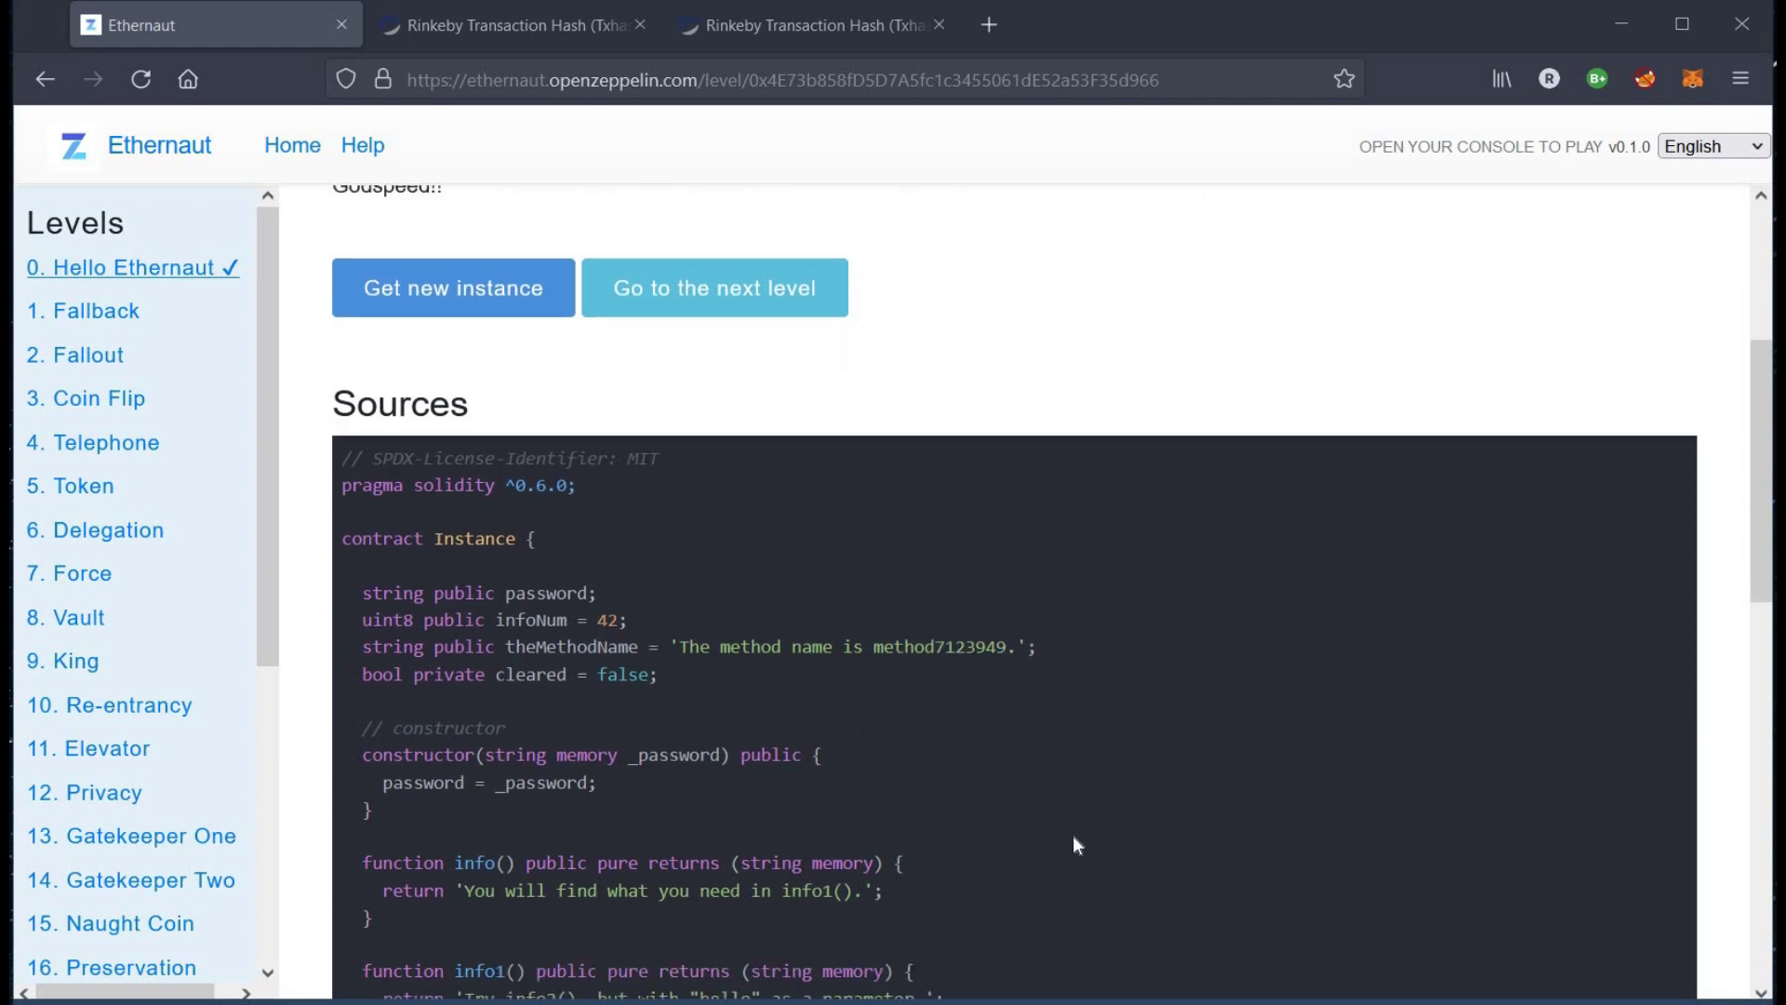
{"action": "scroll", "coordinate": [1073, 836], "scroll_direction": "down", "scroll_amount": 1}
{"action": "scroll", "coordinate": [1073, 835], "scroll_direction": "down", "scroll_amount": 2}
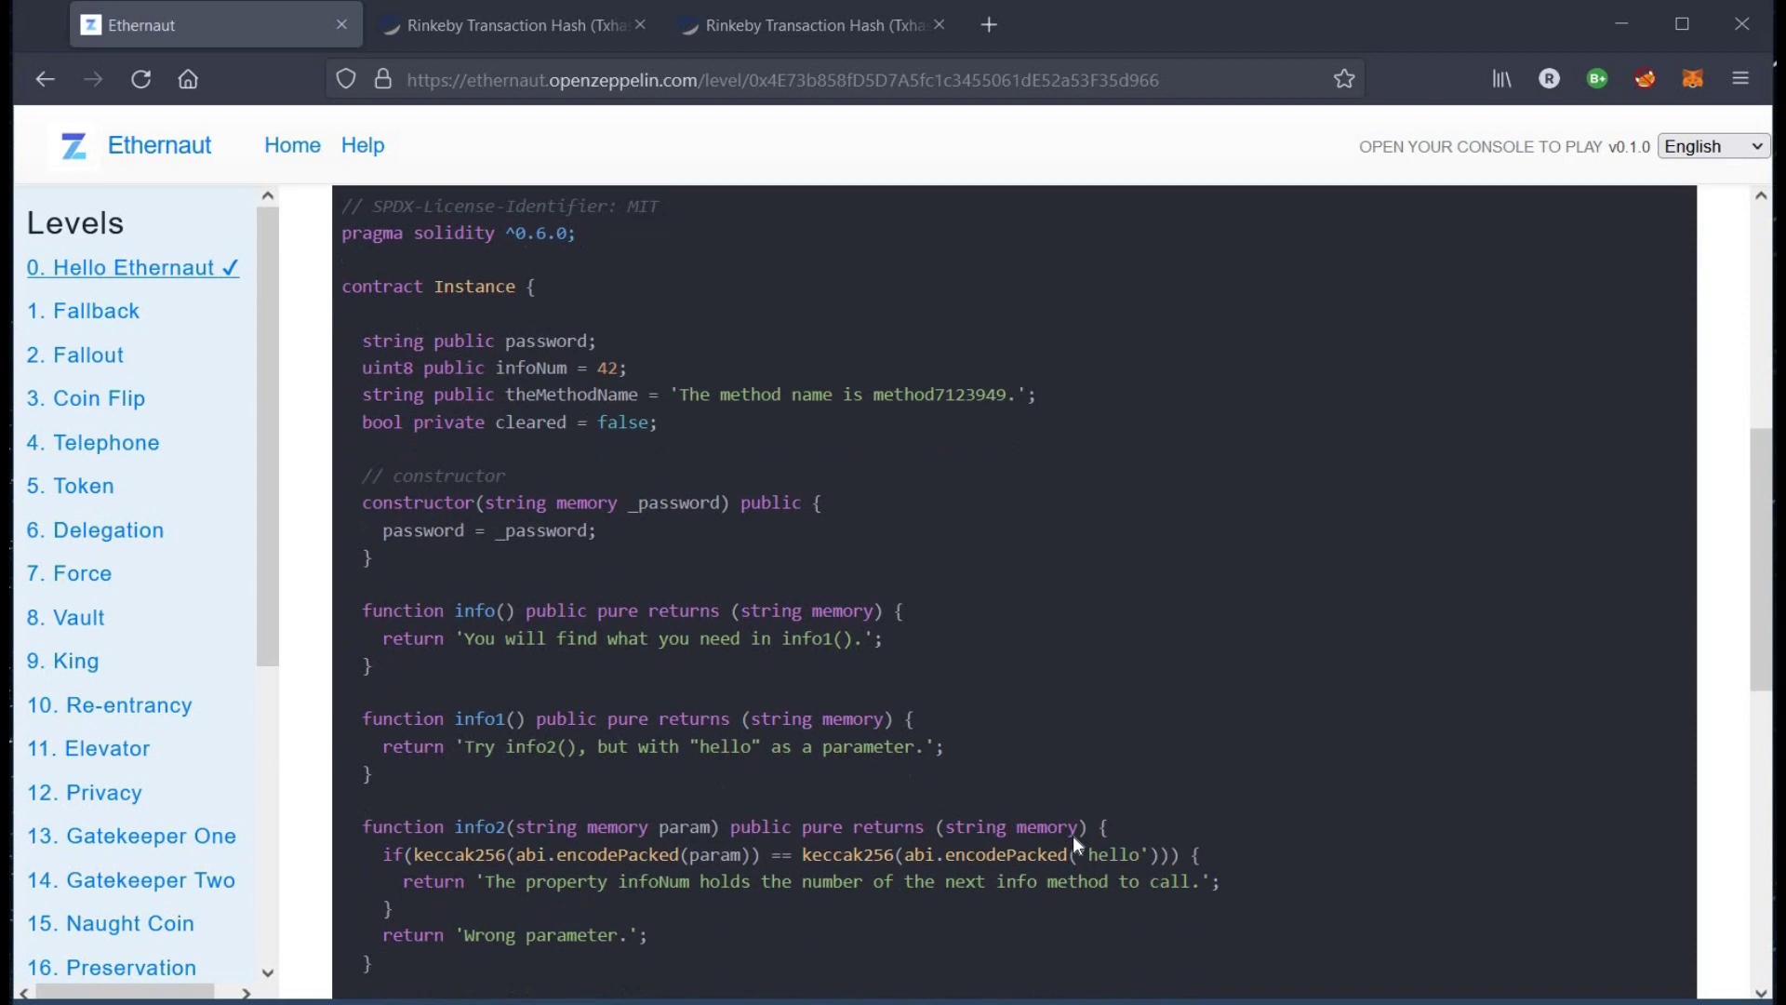